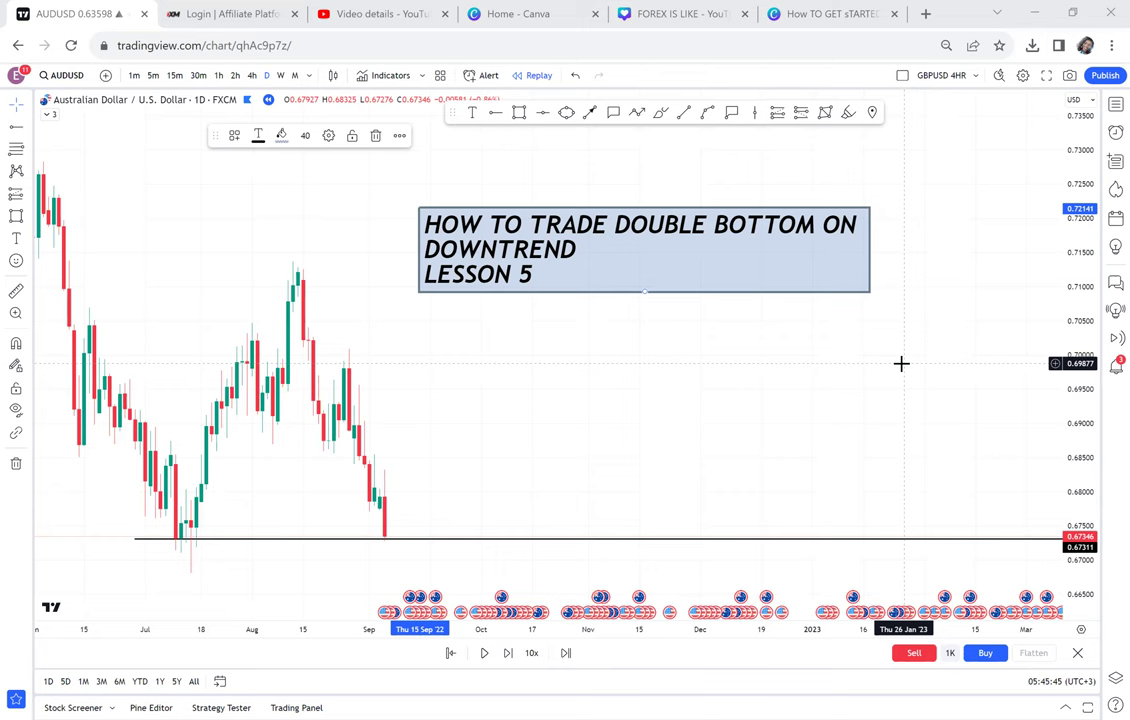
# Draw a horizontal ray at the April 2022 swing high, at about 0.76625, starting from mid-February
pyautogui.moveTo(580, 426); pyautogui.dragTo(759, 393)
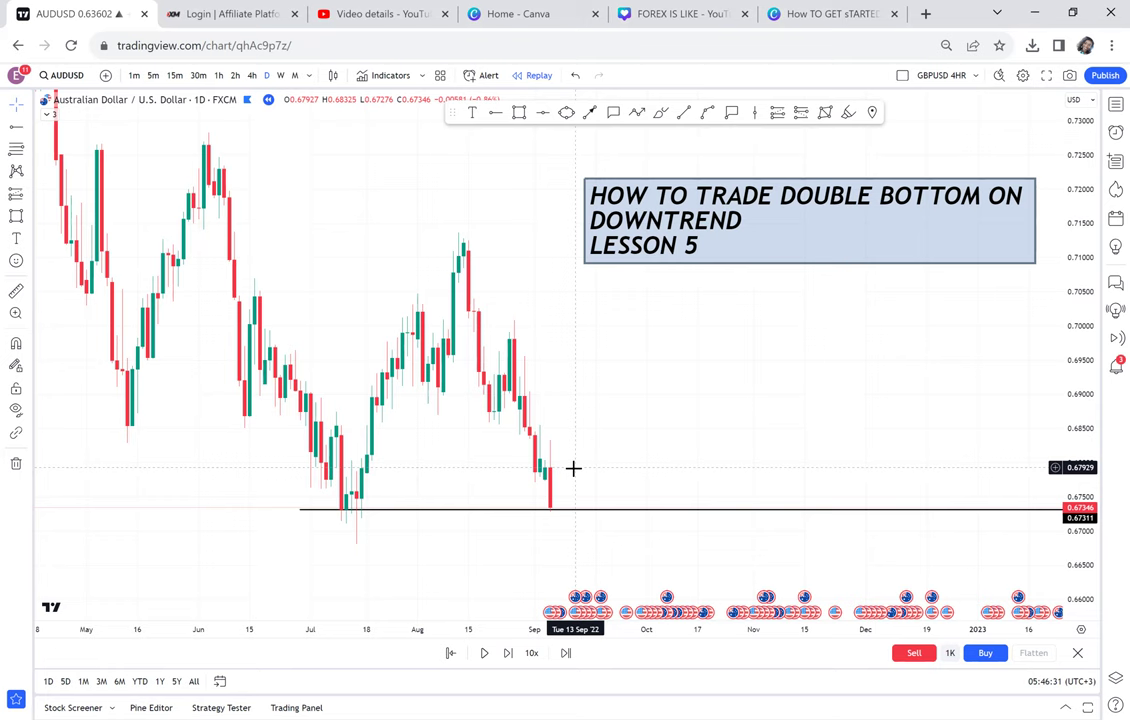
pyautogui.moveTo(493, 366); pyautogui.dragTo(361, 330)
pyautogui.moveTo(450, 300); pyautogui.dragTo(703, 450)
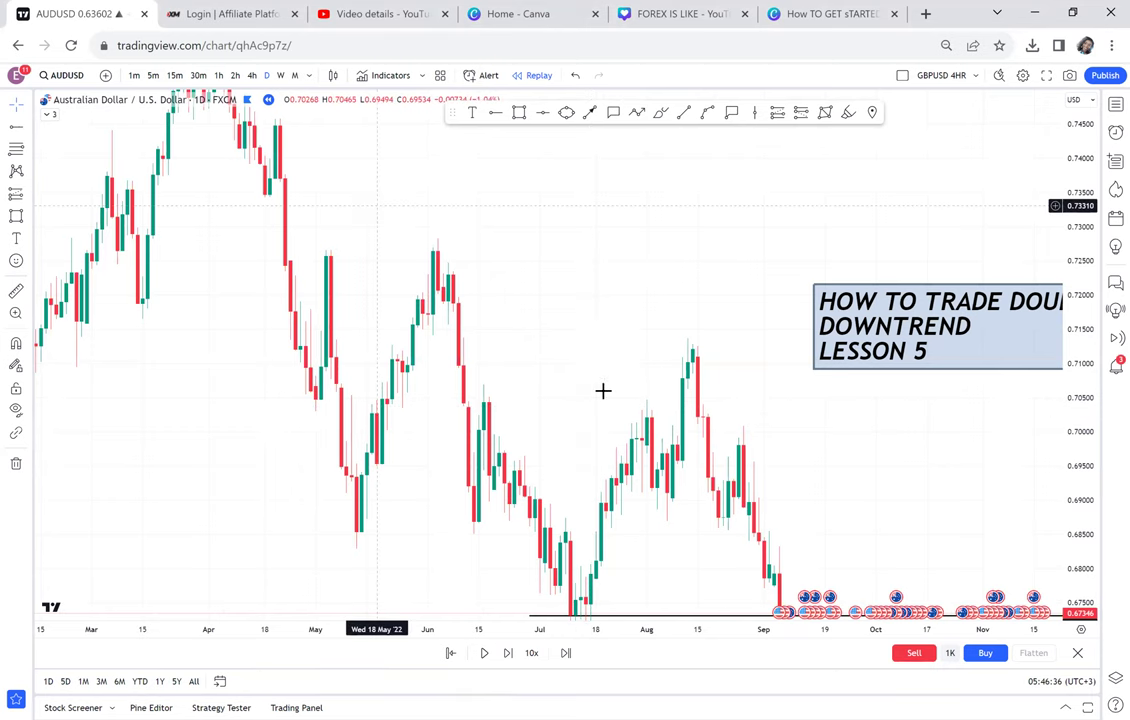
pyautogui.moveTo(377, 205); pyautogui.dragTo(596, 384)
pyautogui.moveTo(477, 202); pyautogui.dragTo(482, 250)
pyautogui.click(491, 119)
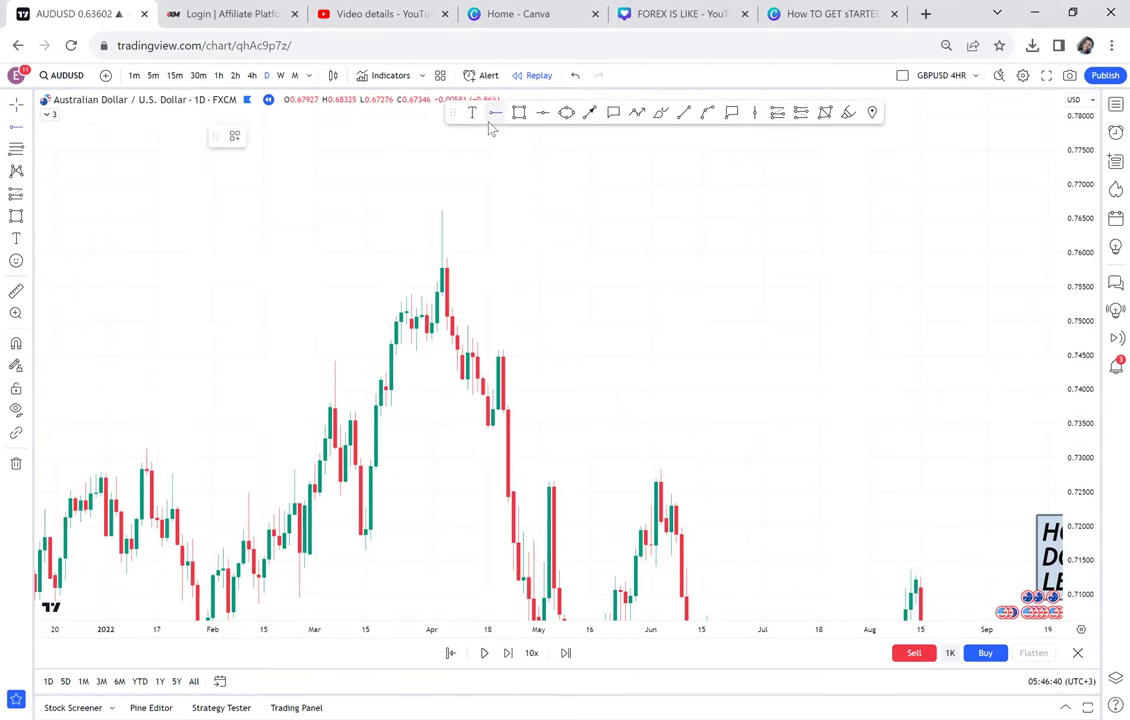
pyautogui.click(251, 209)
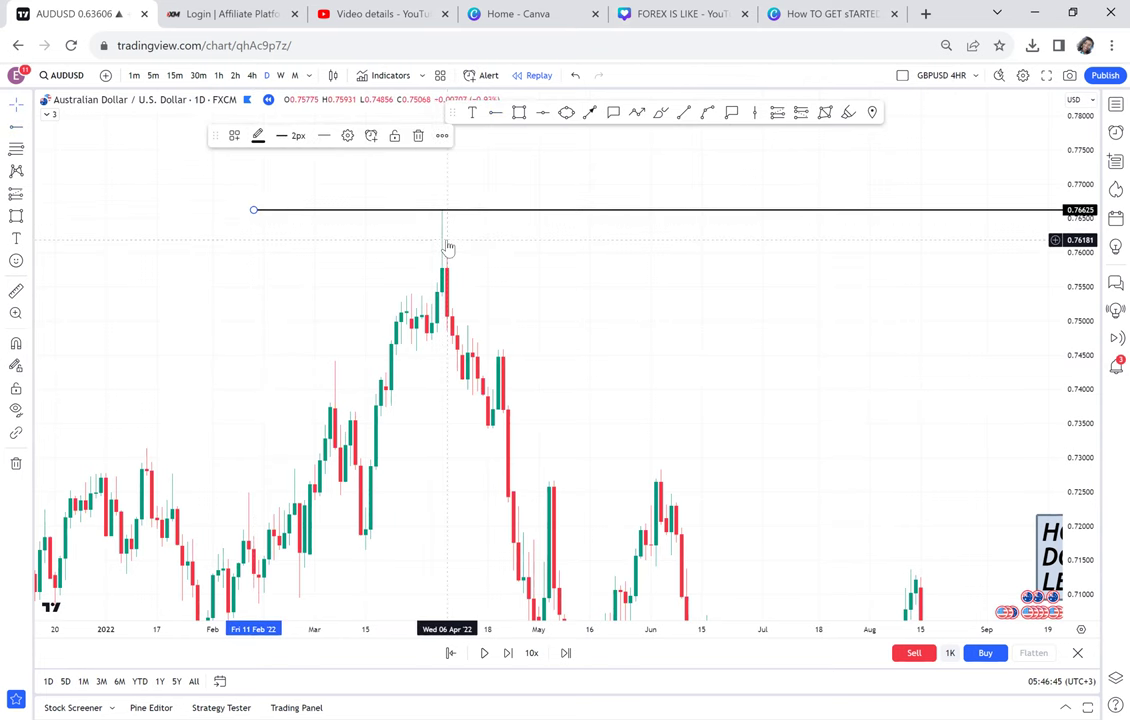
pyautogui.click(666, 315)
# Measure the price drop from the horizontal ray at the April high down to the lower support line
pyautogui.moveTo(598, 295); pyautogui.dragTo(300, 174)
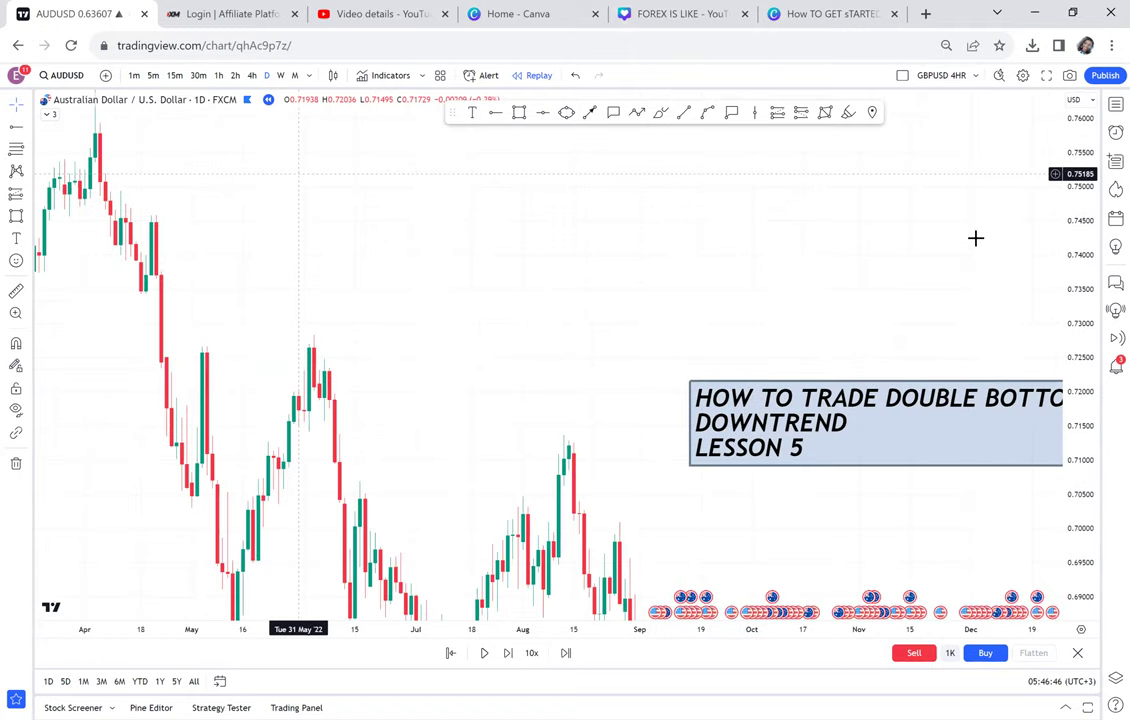
pyautogui.moveTo(1078, 224); pyautogui.dragTo(1085, 399)
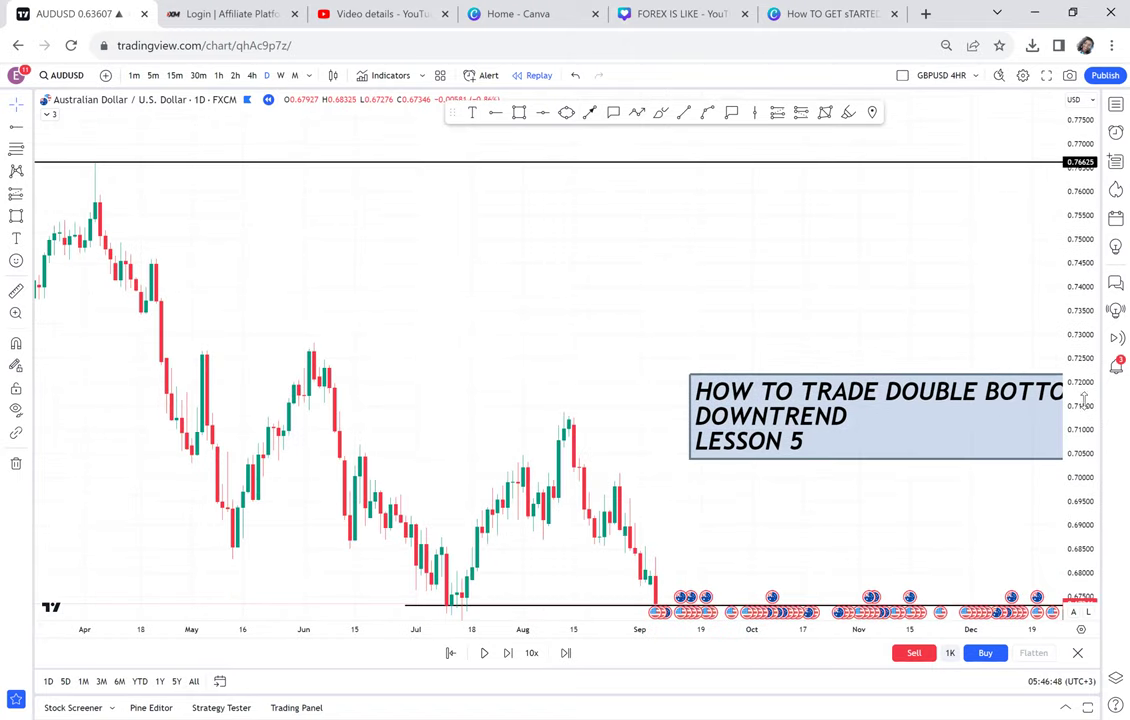
pyautogui.moveTo(824, 509); pyautogui.dragTo(794, 434)
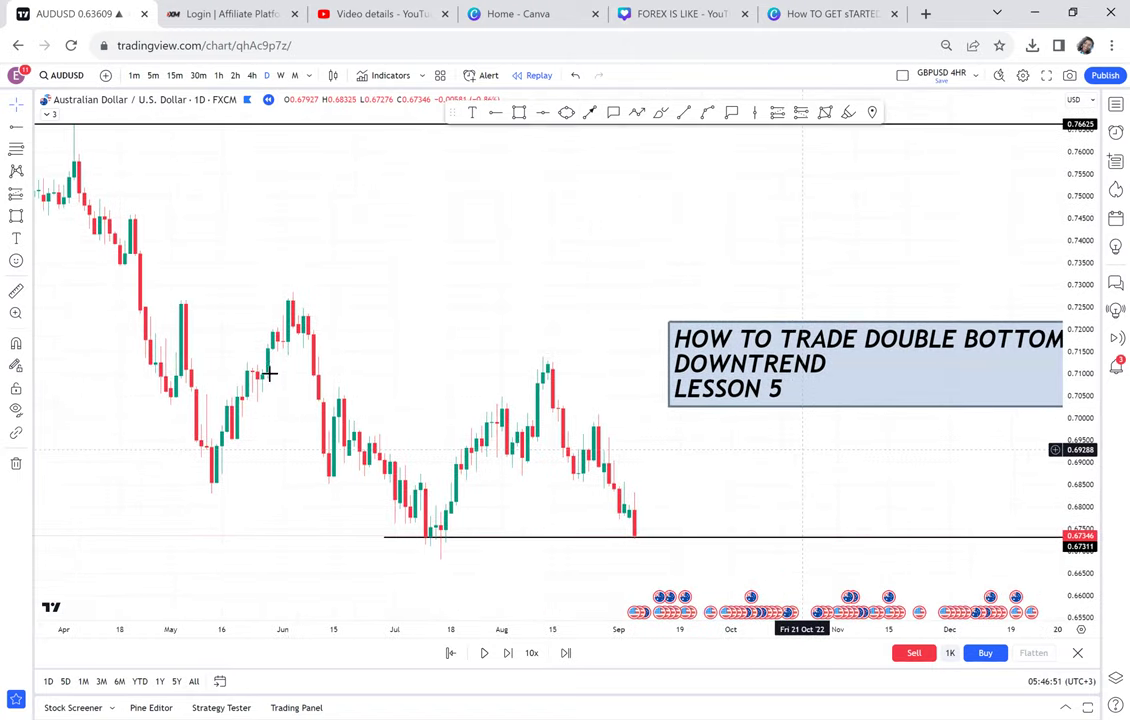
pyautogui.moveTo(359, 230); pyautogui.dragTo(342, 289)
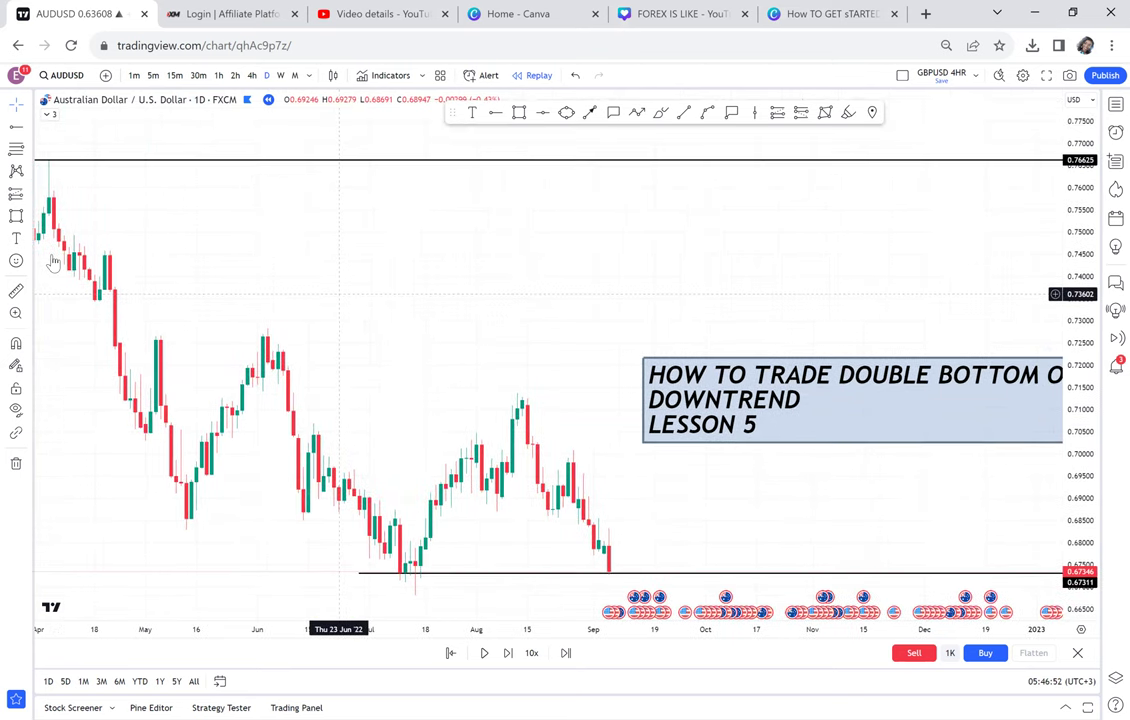
pyautogui.click(343, 158)
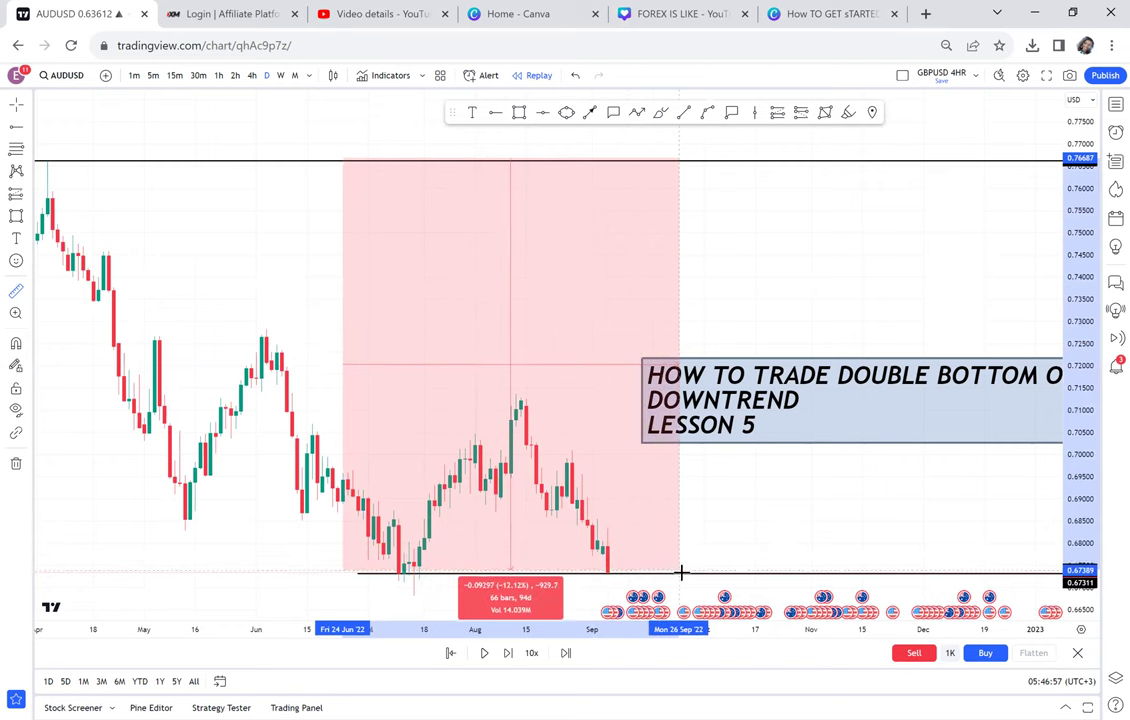
pyautogui.moveTo(726, 539); pyautogui.dragTo(772, 500)
pyautogui.scroll(-3, 841, 452)
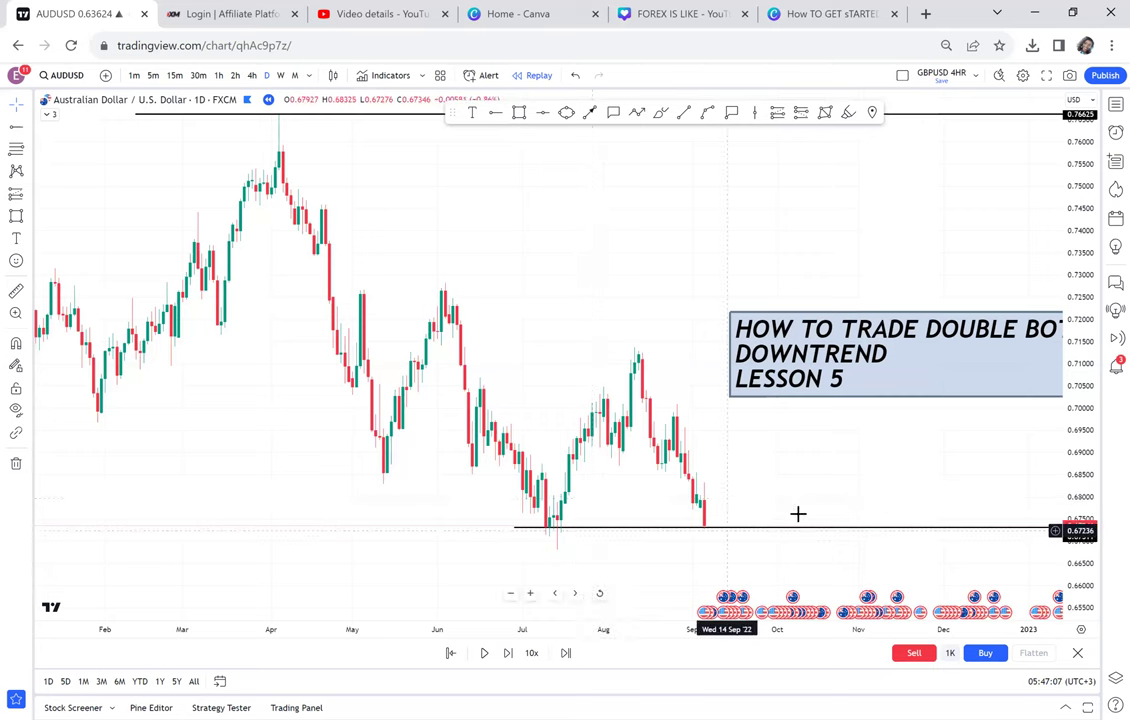
# Draw an upward arrow from the support line beside the latest candle to about 0.719, and move the lesson title label away from it
pyautogui.moveTo(644, 506); pyautogui.dragTo(530, 521)
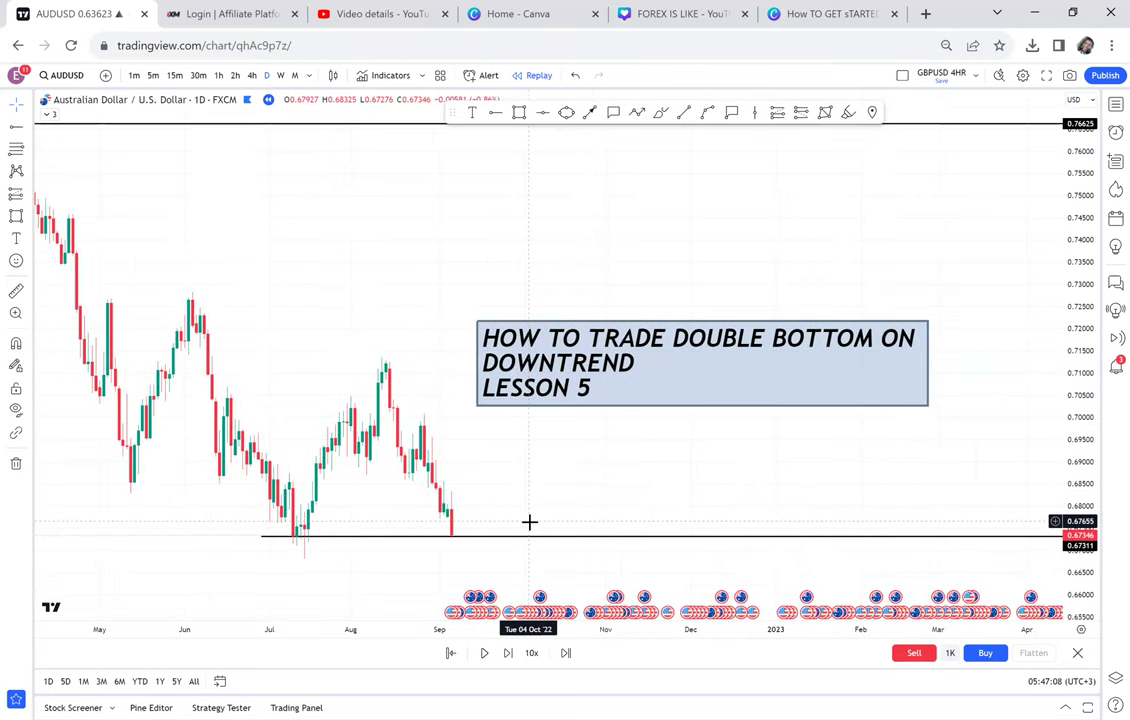
pyautogui.moveTo(530, 521); pyautogui.dragTo(517, 447)
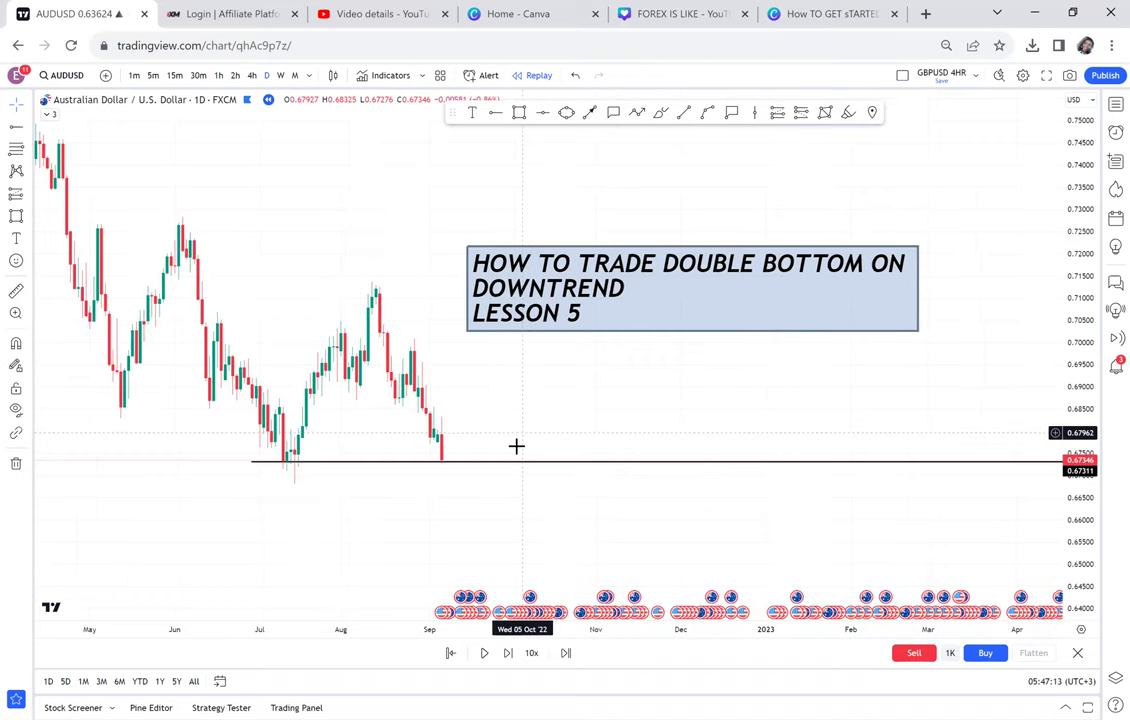
pyautogui.click(590, 113)
pyautogui.click(450, 472)
pyautogui.click(484, 272)
pyautogui.moveTo(586, 271); pyautogui.dragTo(806, 206)
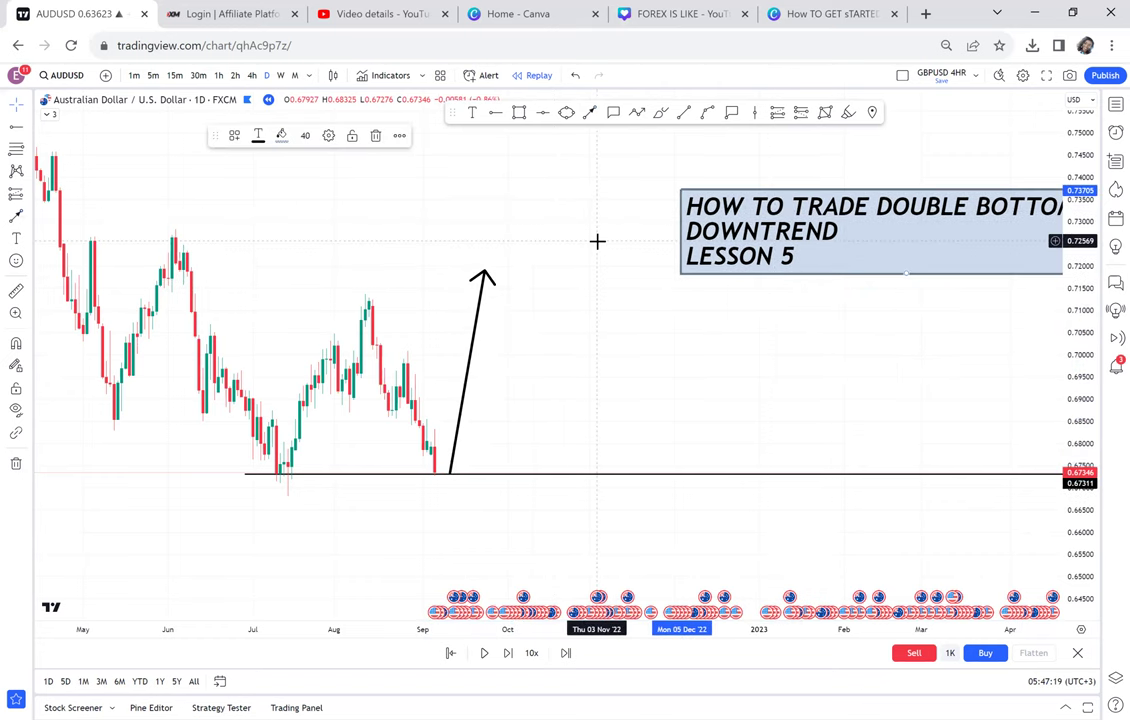
# Delete the lesson title label from the chart
pyautogui.hscroll(-3, 671, 460)
pyautogui.moveTo(571, 457); pyautogui.dragTo(671, 493)
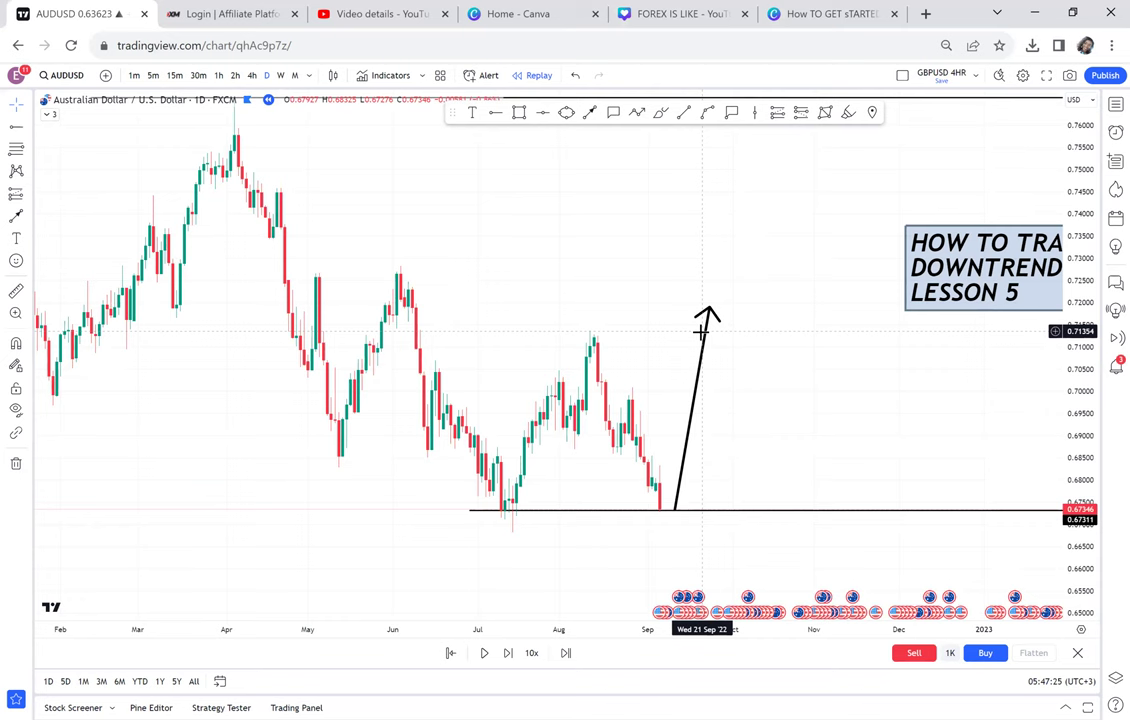
pyautogui.hscroll(3, 760, 295)
pyautogui.moveTo(565, 337); pyautogui.dragTo(662, 320)
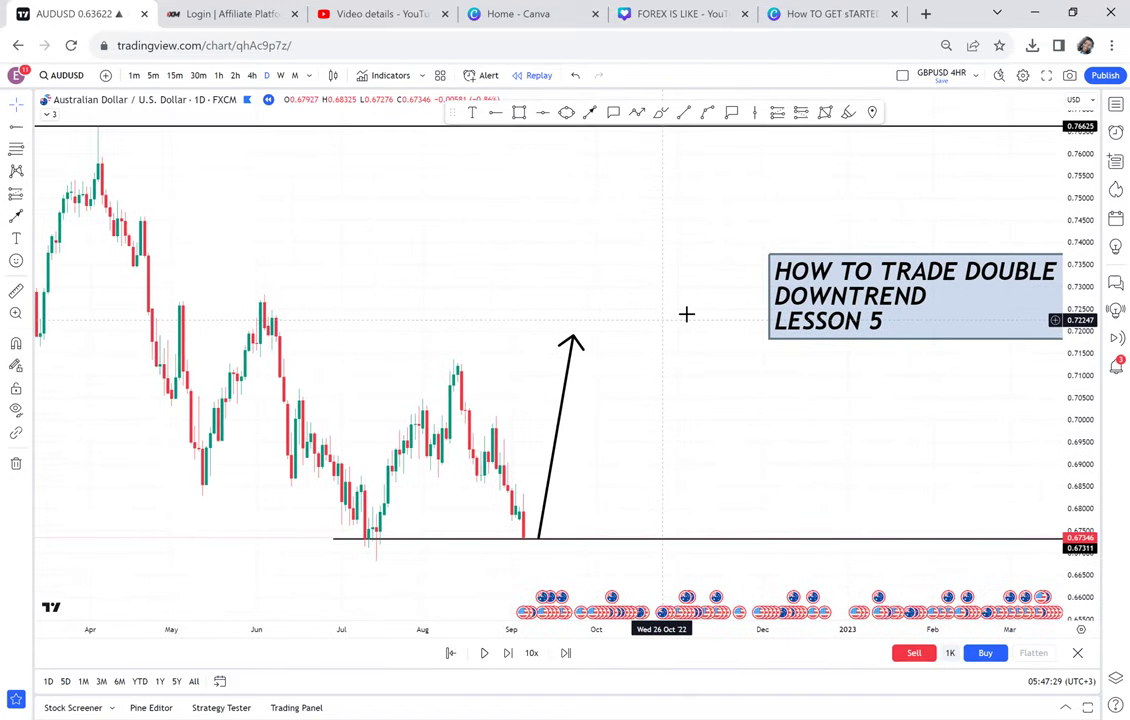
pyautogui.hscroll(-1, 686, 314)
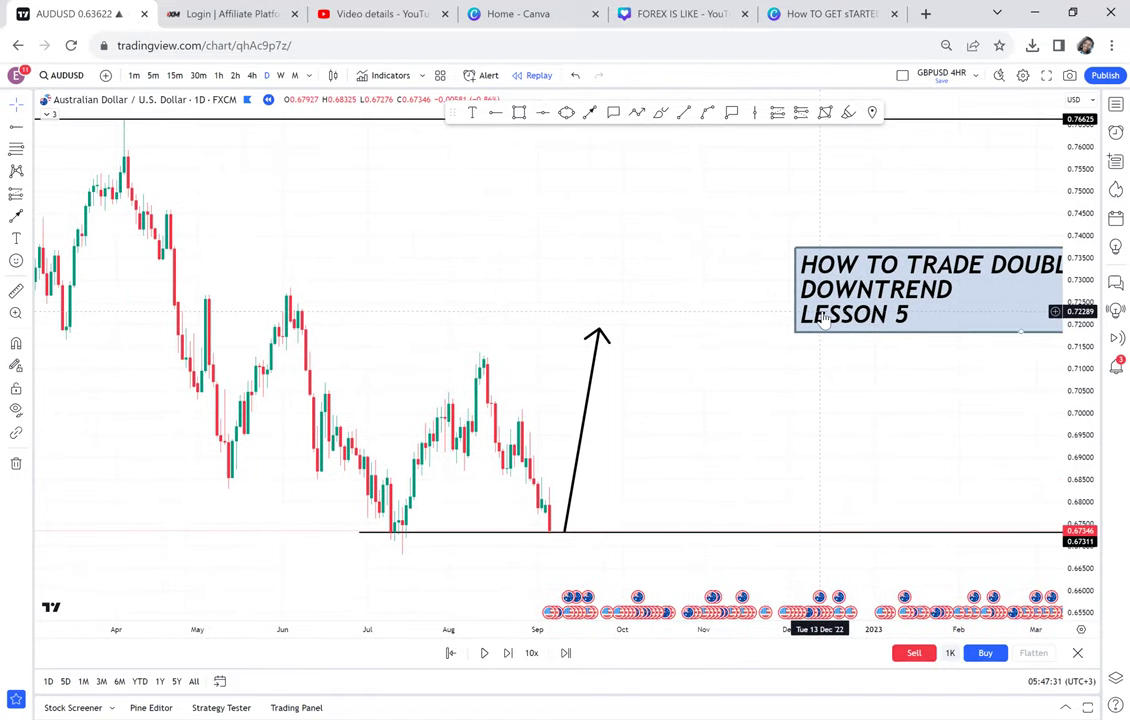
pyautogui.press('Delete')
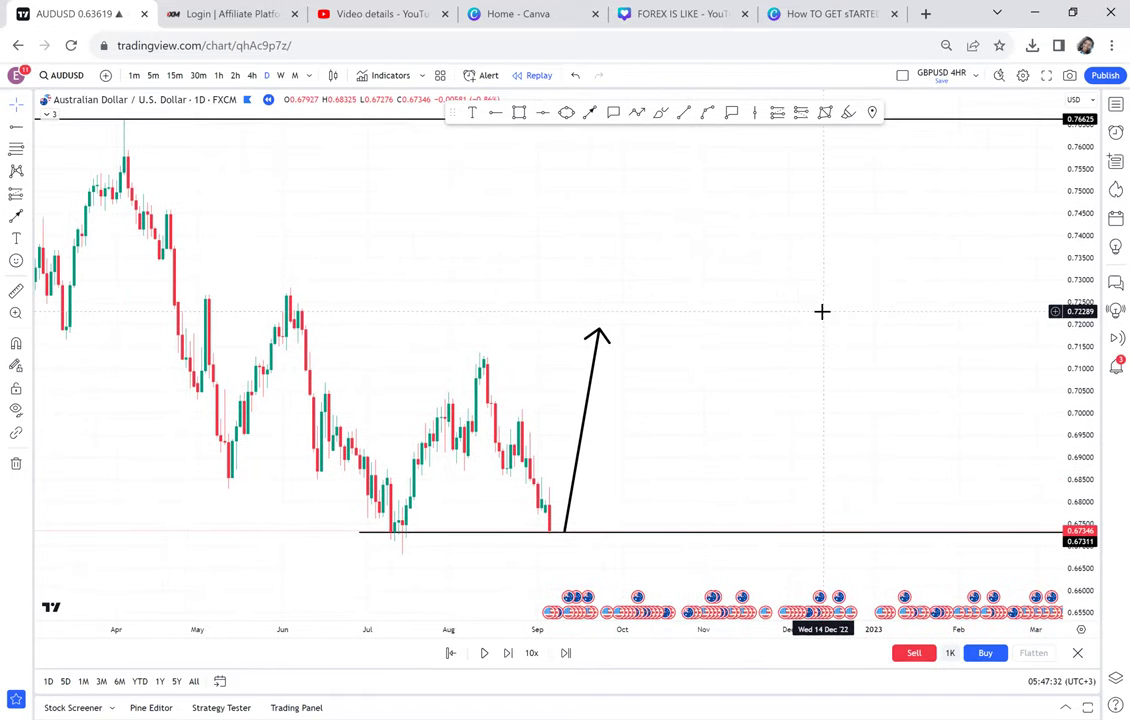
# Draw a zigzag downtrend path in the empty area from about 0.755, ending in a double bottom at about 0.69
pyautogui.click(637, 113)
pyautogui.click(607, 170)
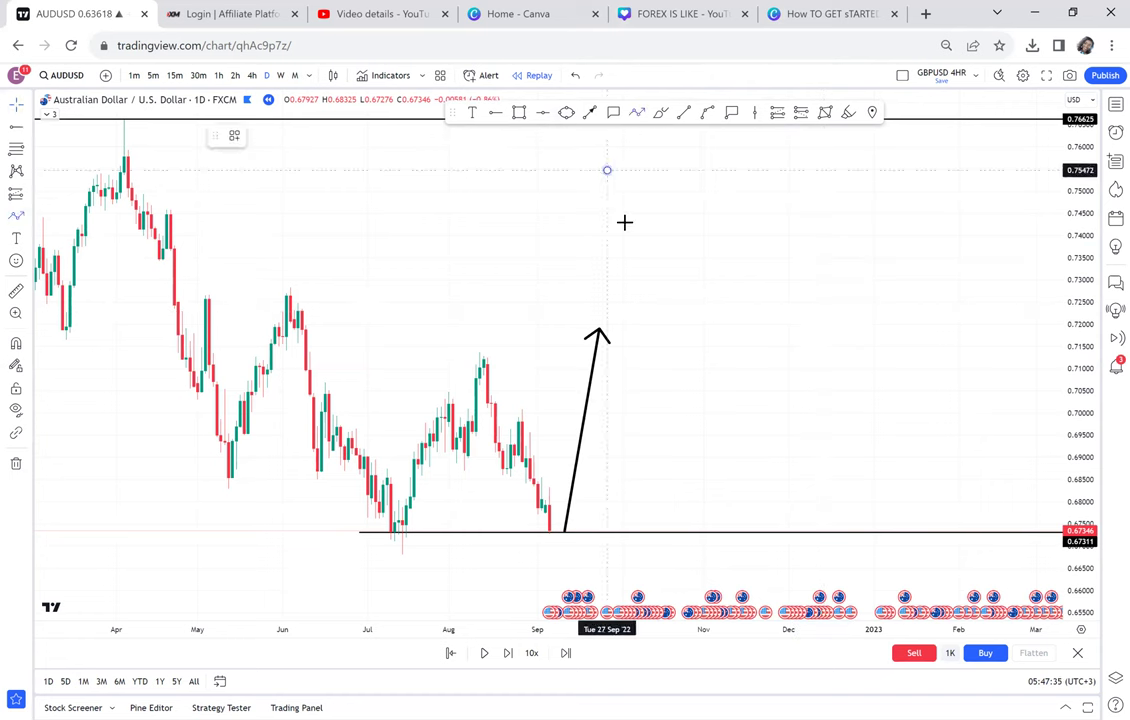
pyautogui.click(630, 236)
pyautogui.click(650, 213)
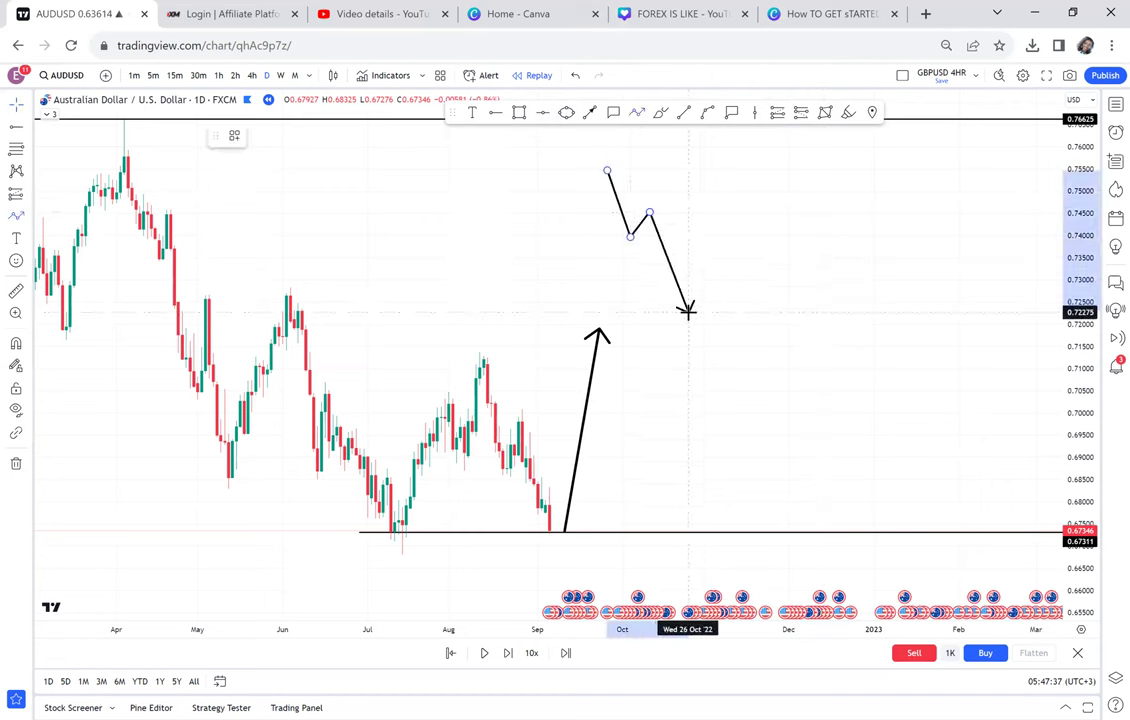
pyautogui.click(688, 312)
pyautogui.doubleClick(719, 275)
pyautogui.click(746, 367)
pyautogui.click(773, 336)
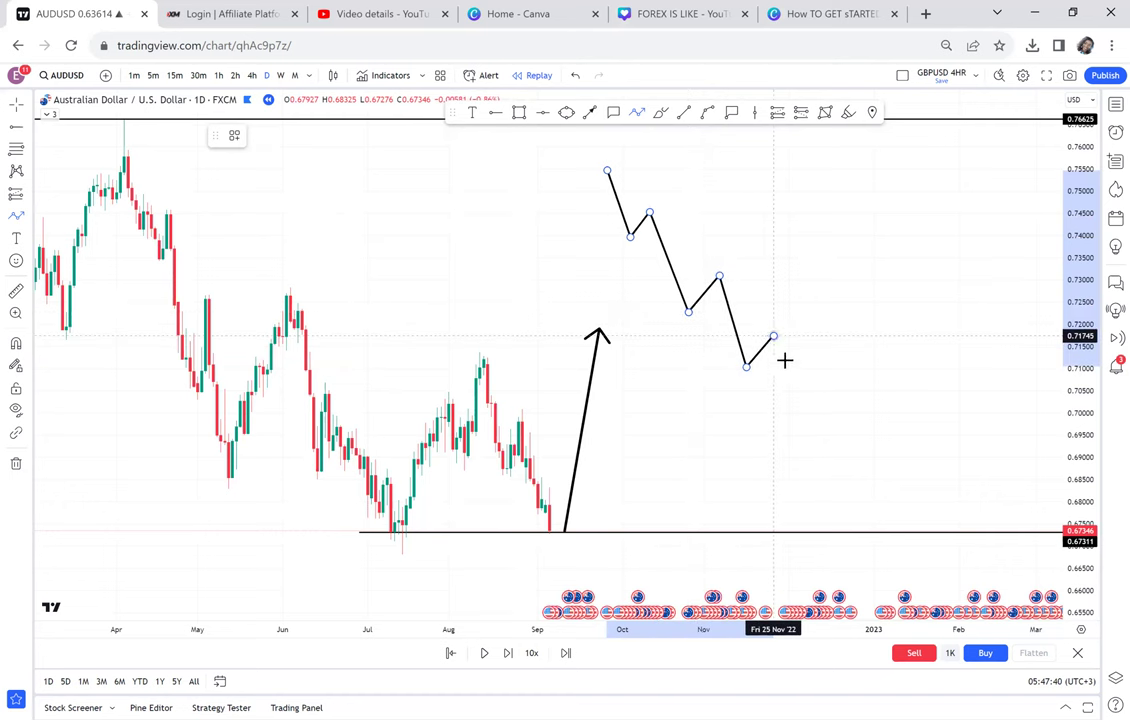
pyautogui.click(816, 453)
pyautogui.click(843, 364)
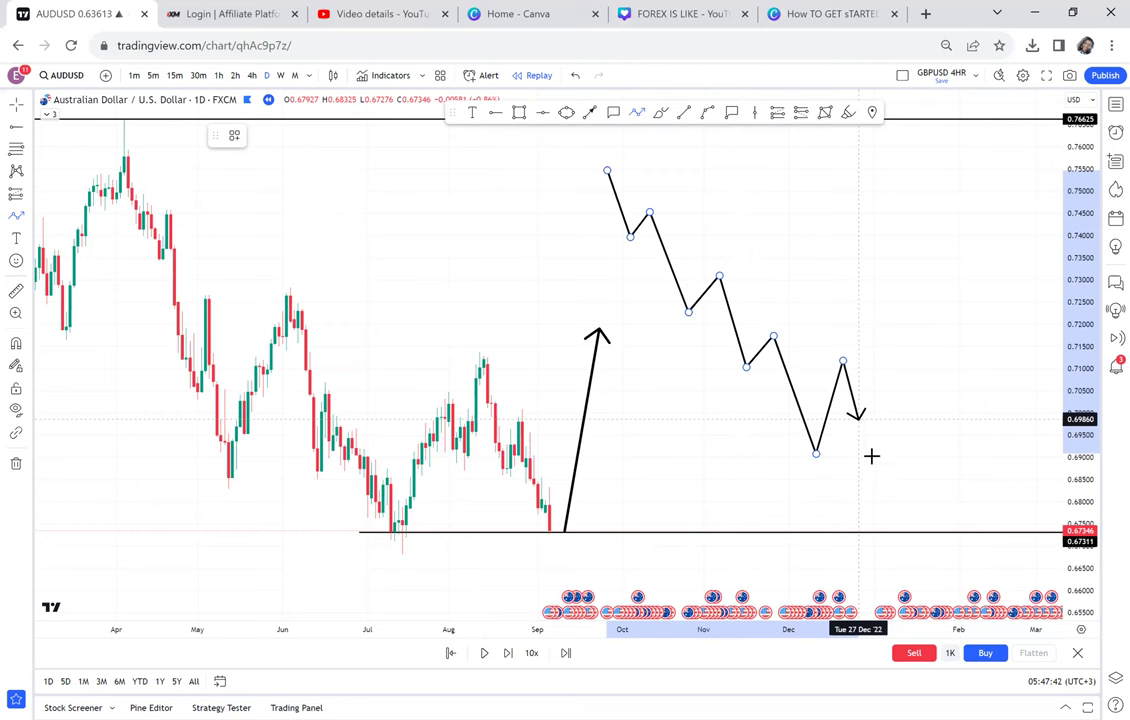
pyautogui.doubleClick(870, 446)
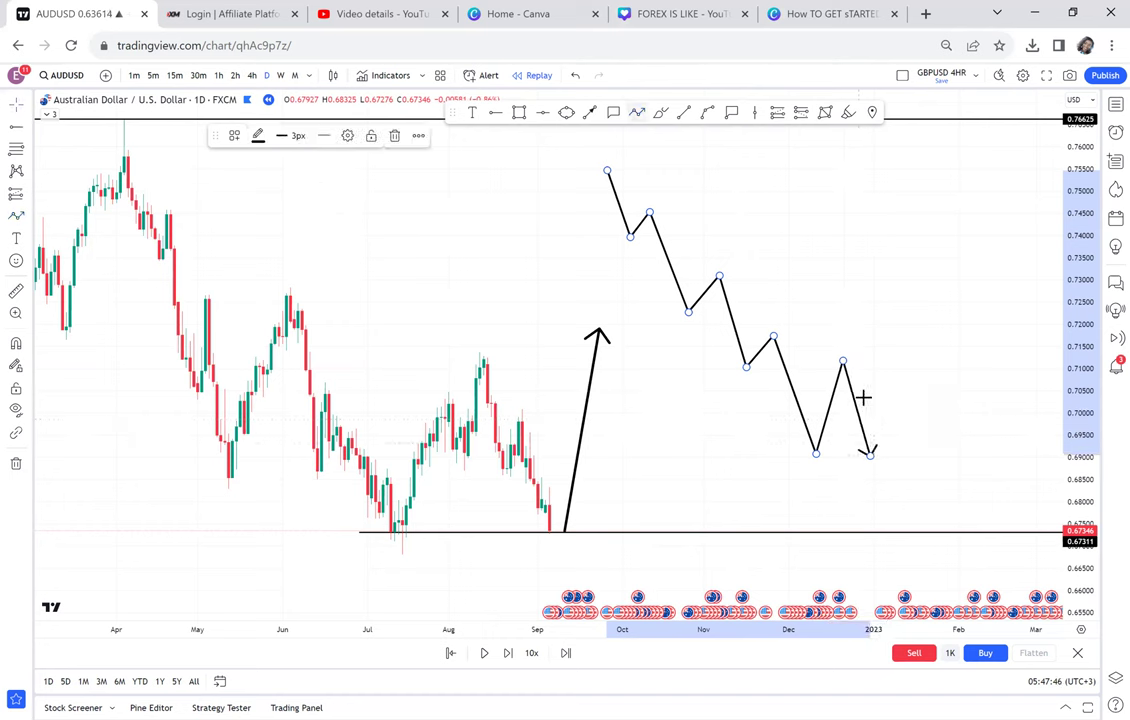
# Draw a stepped rising path from the second bottom at about 0.69 up to about 0.76
pyautogui.click(888, 452)
pyautogui.click(880, 452)
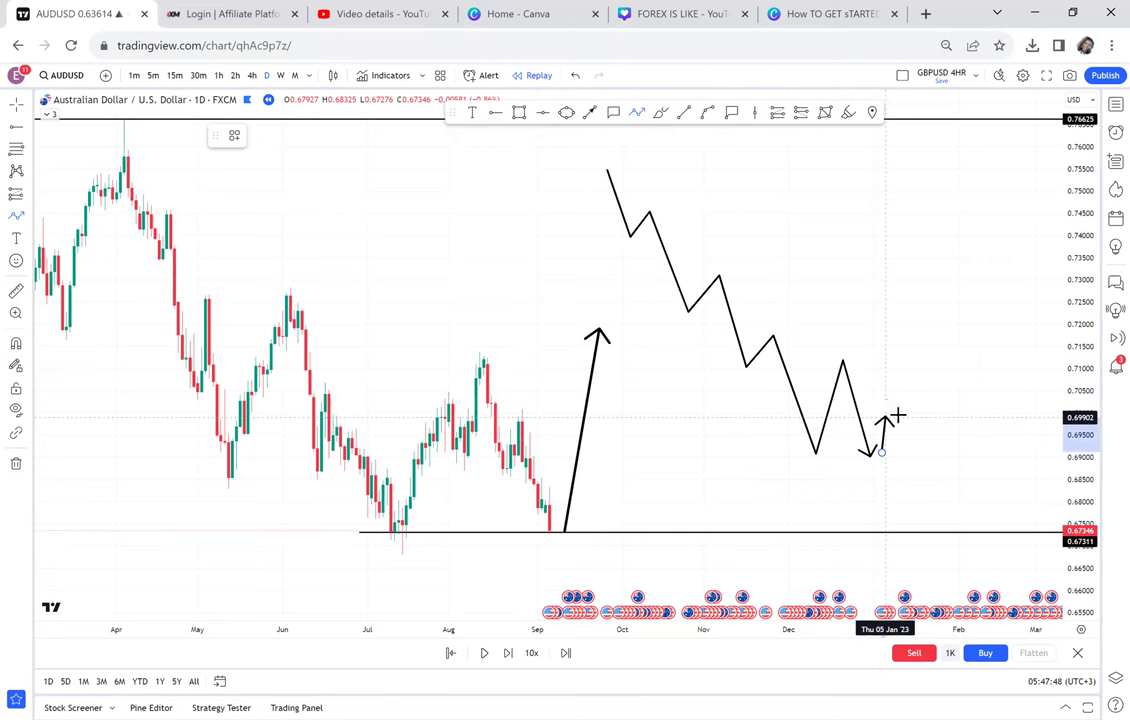
pyautogui.doubleClick(886, 408)
pyautogui.click(901, 325)
pyautogui.click(924, 338)
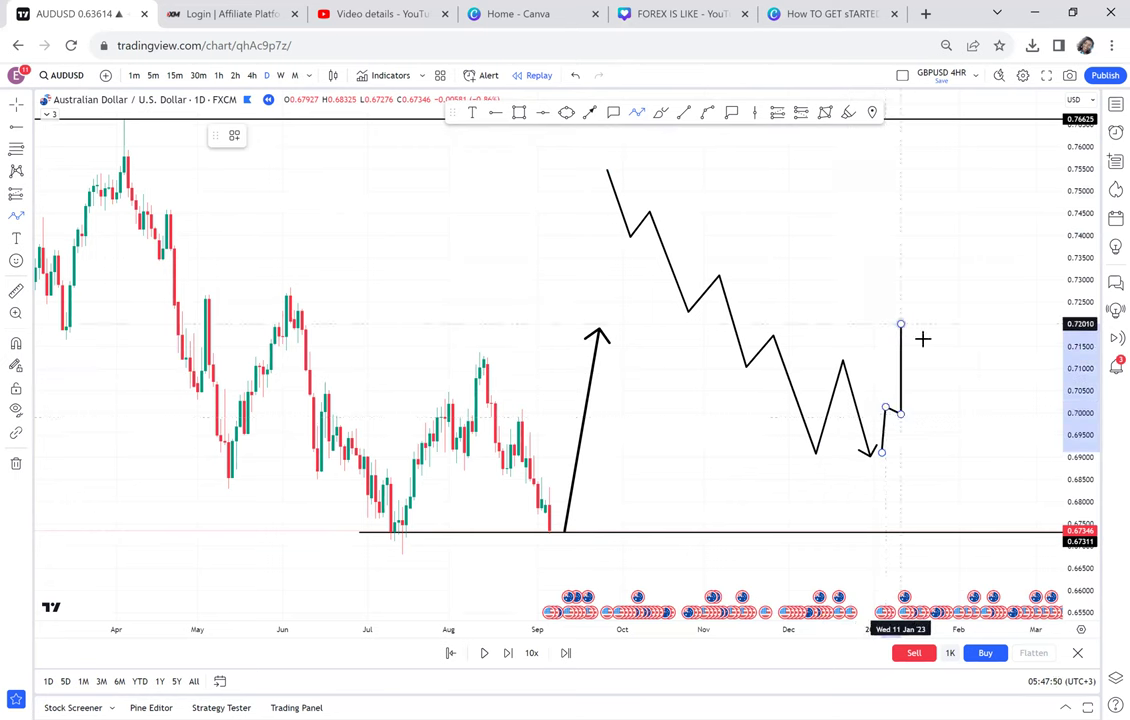
pyautogui.doubleClick(947, 212)
pyautogui.click(958, 219)
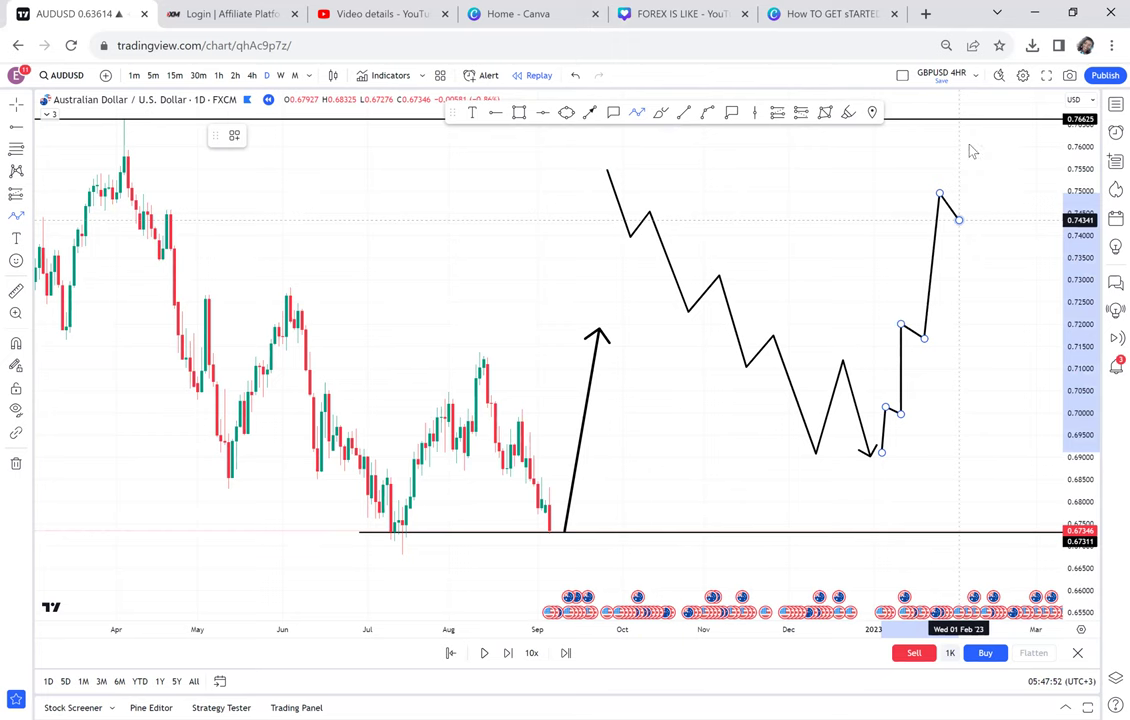
pyautogui.doubleClick(970, 145)
# Delete the zigzag downtrend path, the rising path and the upward arrow from the chart
pyautogui.moveTo(957, 193); pyautogui.dragTo(868, 192)
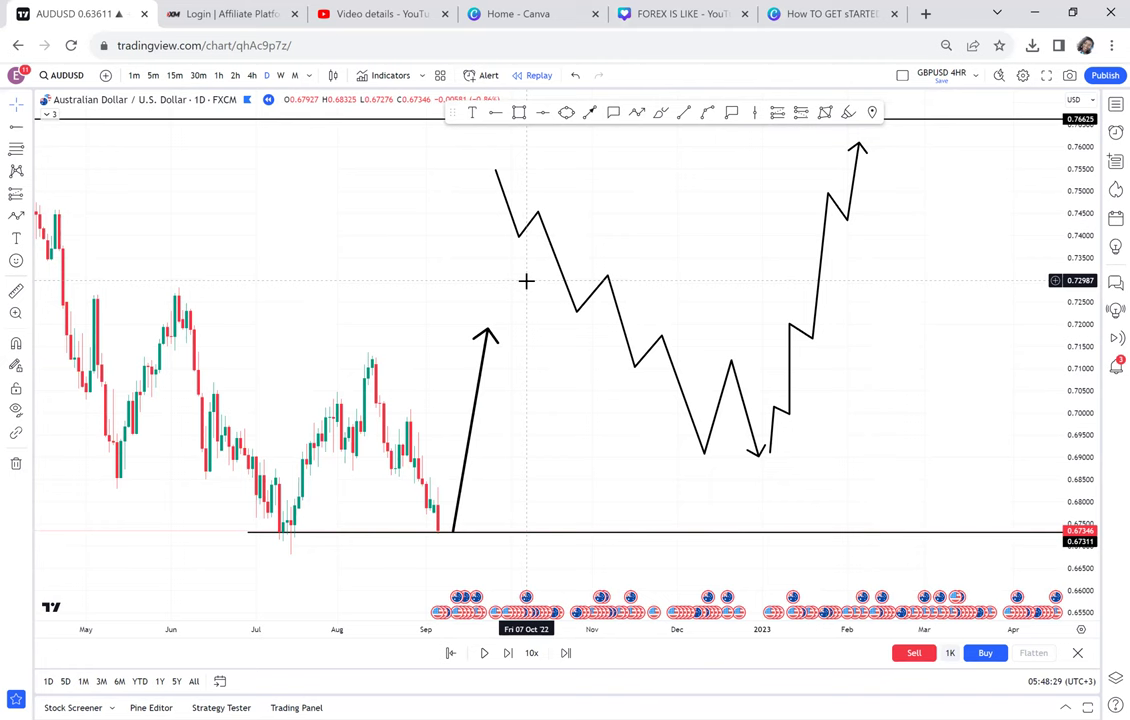
pyautogui.click(619, 316)
pyautogui.press('Delete')
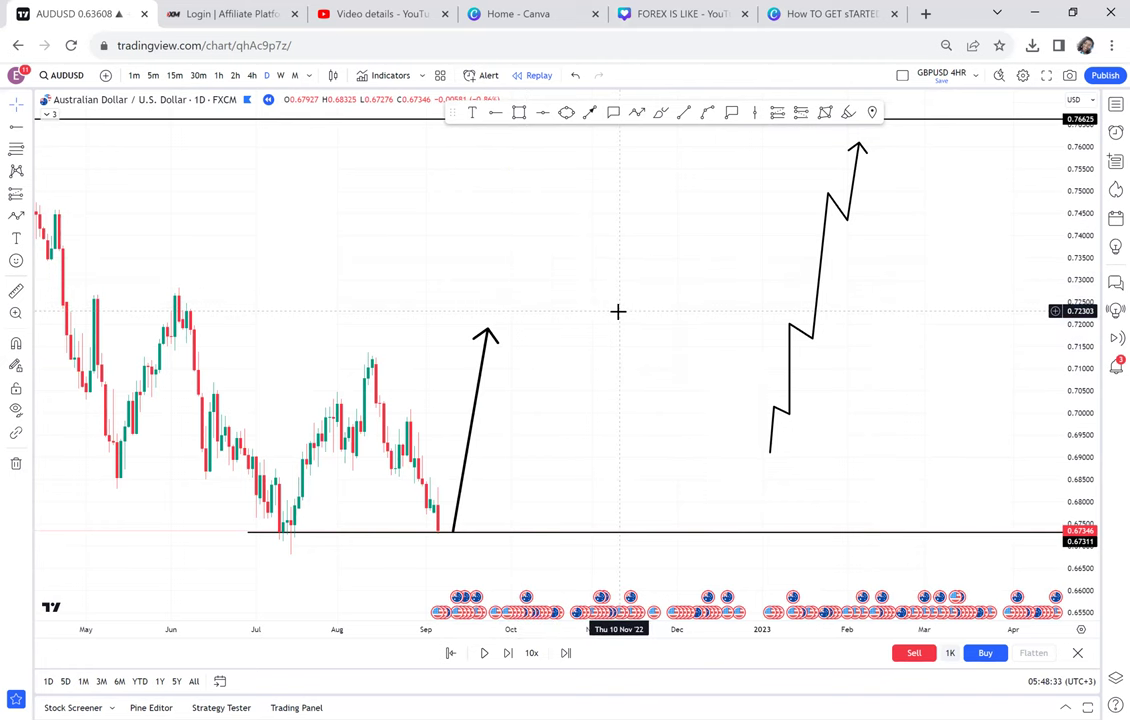
pyautogui.click(809, 334)
pyautogui.press('Delete')
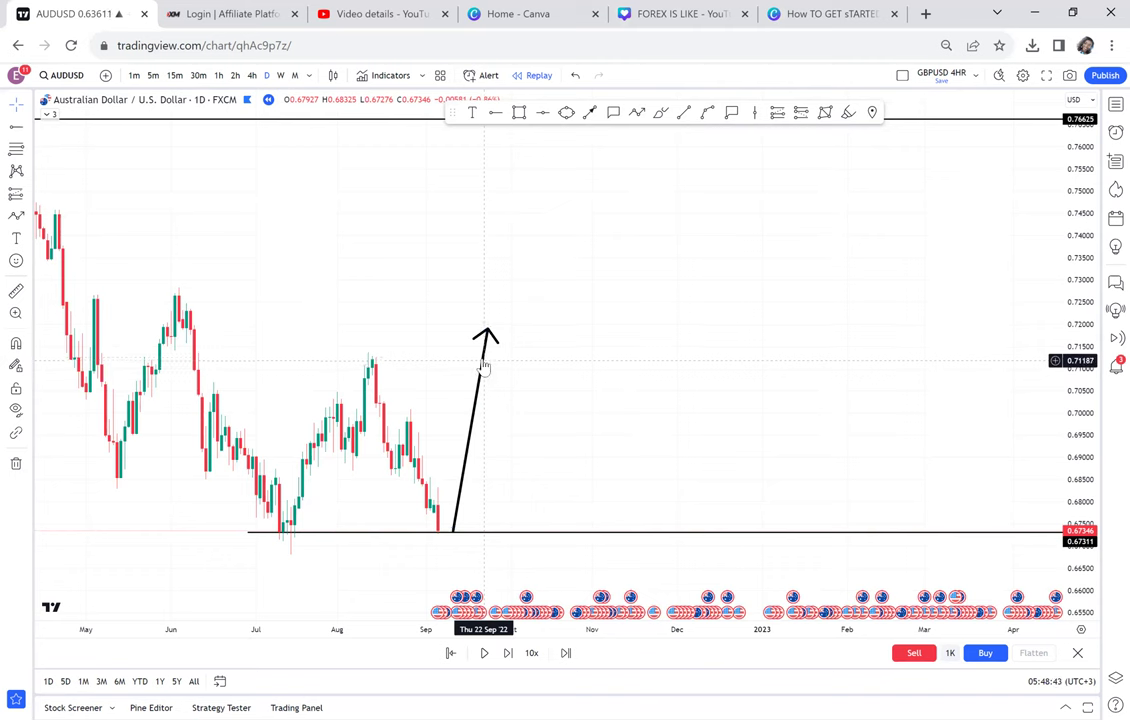
pyautogui.click(482, 367)
pyautogui.press('Delete')
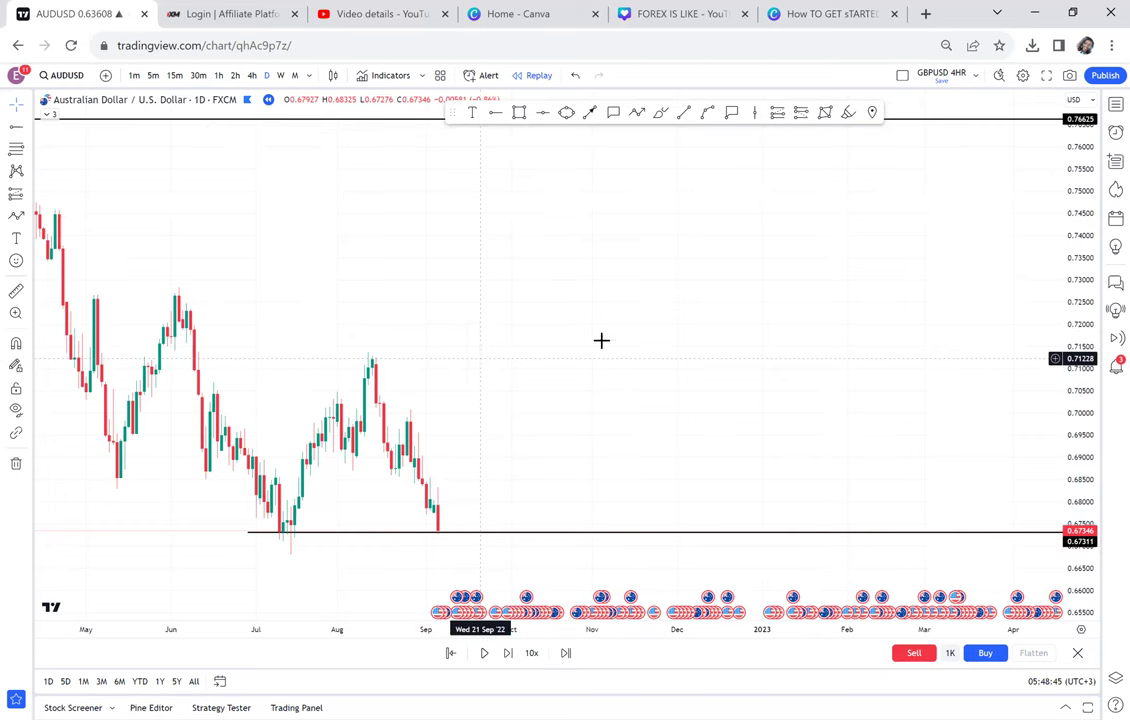
# Draw a path falling from about 0.752 into a double bottom at about 0.712, finishing with a short upturn
pyautogui.moveTo(646, 335); pyautogui.dragTo(487, 410)
pyautogui.scroll(2, 679, 348)
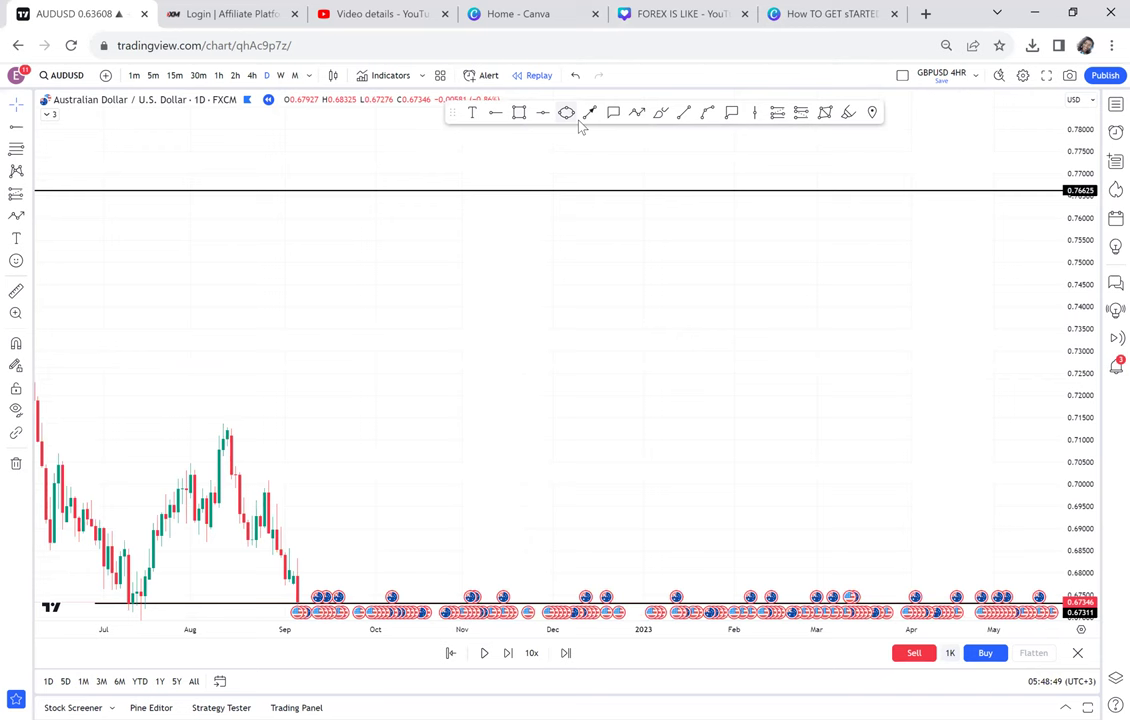
pyautogui.click(637, 113)
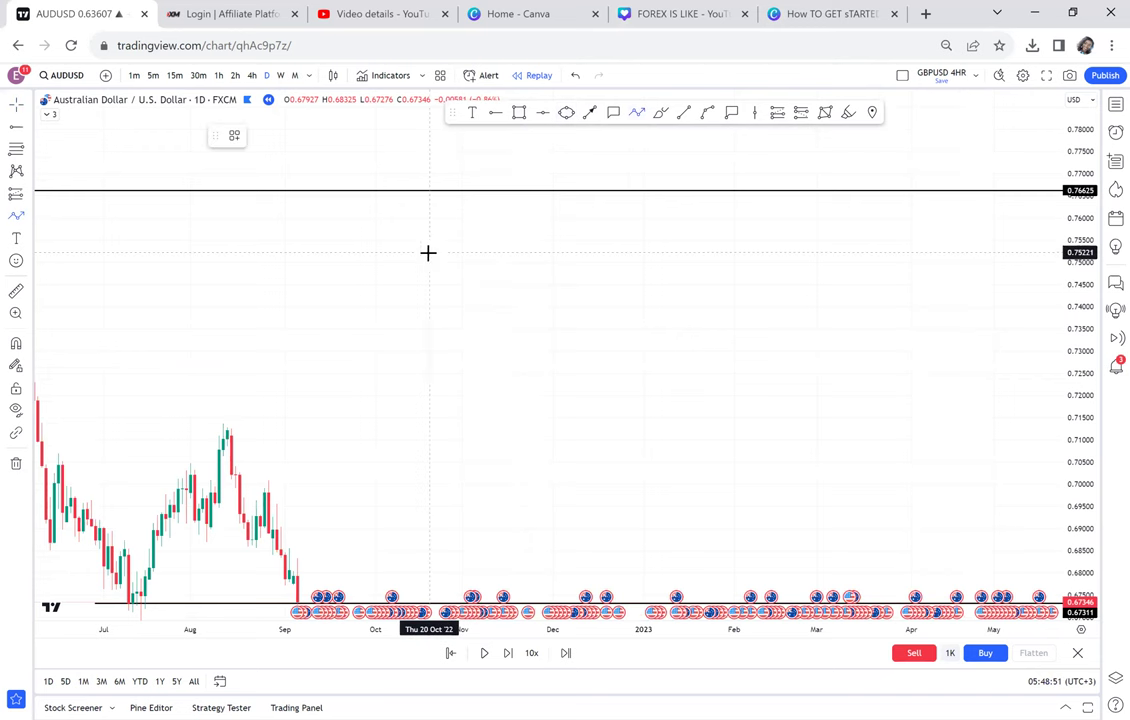
pyautogui.moveTo(429, 253); pyautogui.dragTo(436, 308)
pyautogui.click(462, 431)
pyautogui.doubleClick(499, 359)
pyautogui.click(528, 425)
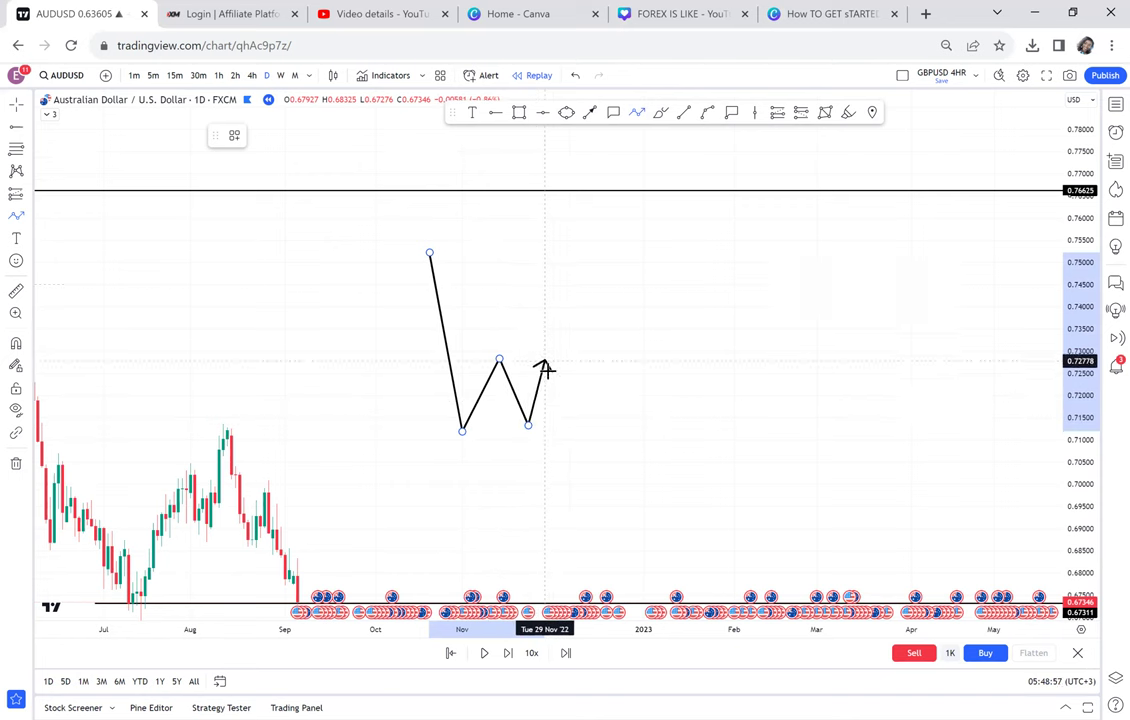
pyautogui.doubleClick(538, 400)
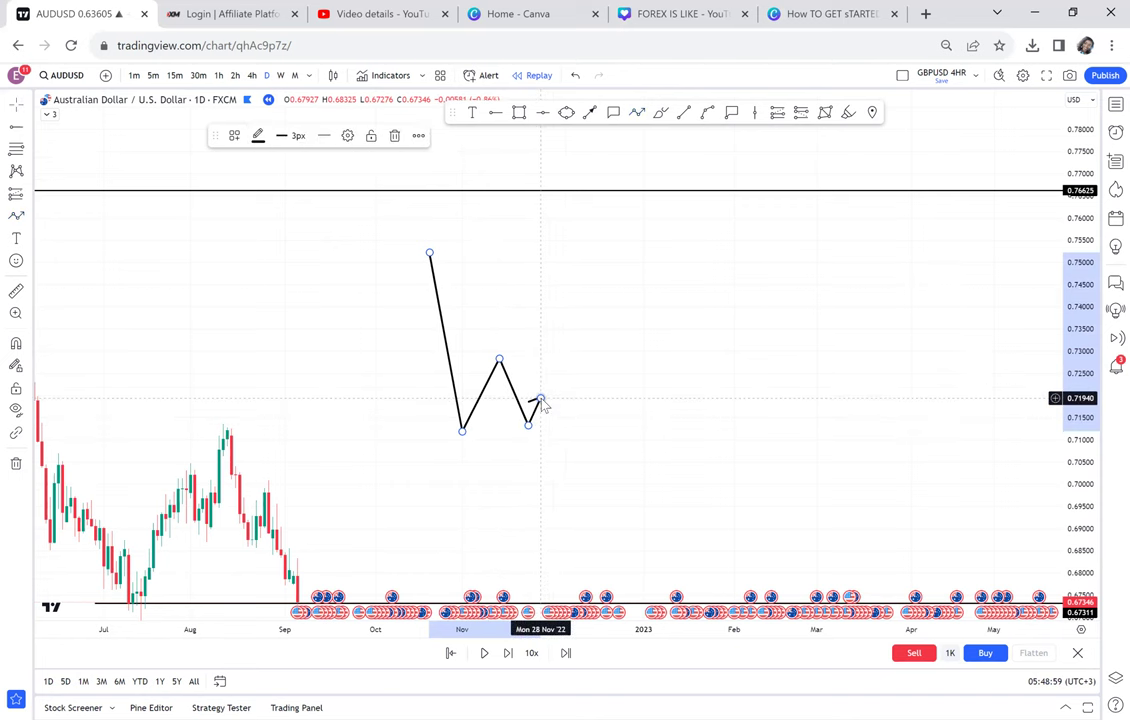
# Circle both lows of the double-bottom path at about 0.713 with small yellow ellipses
pyautogui.moveTo(585, 406); pyautogui.dragTo(514, 431)
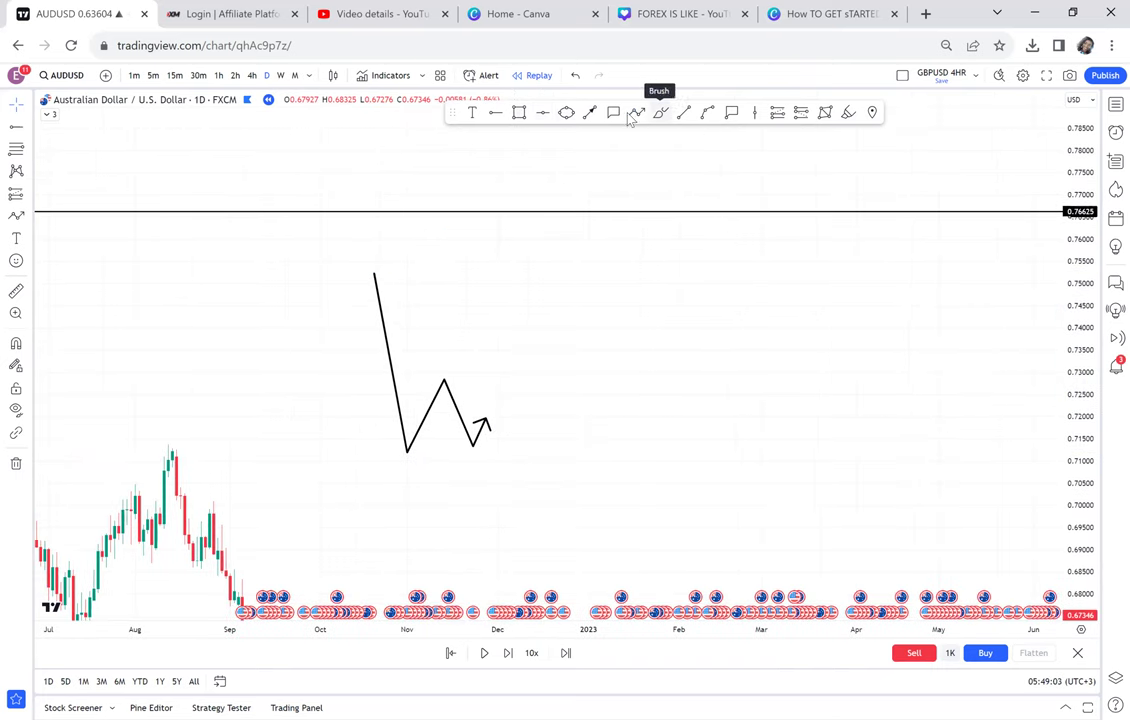
pyautogui.click(566, 113)
pyautogui.click(395, 454)
pyautogui.click(424, 440)
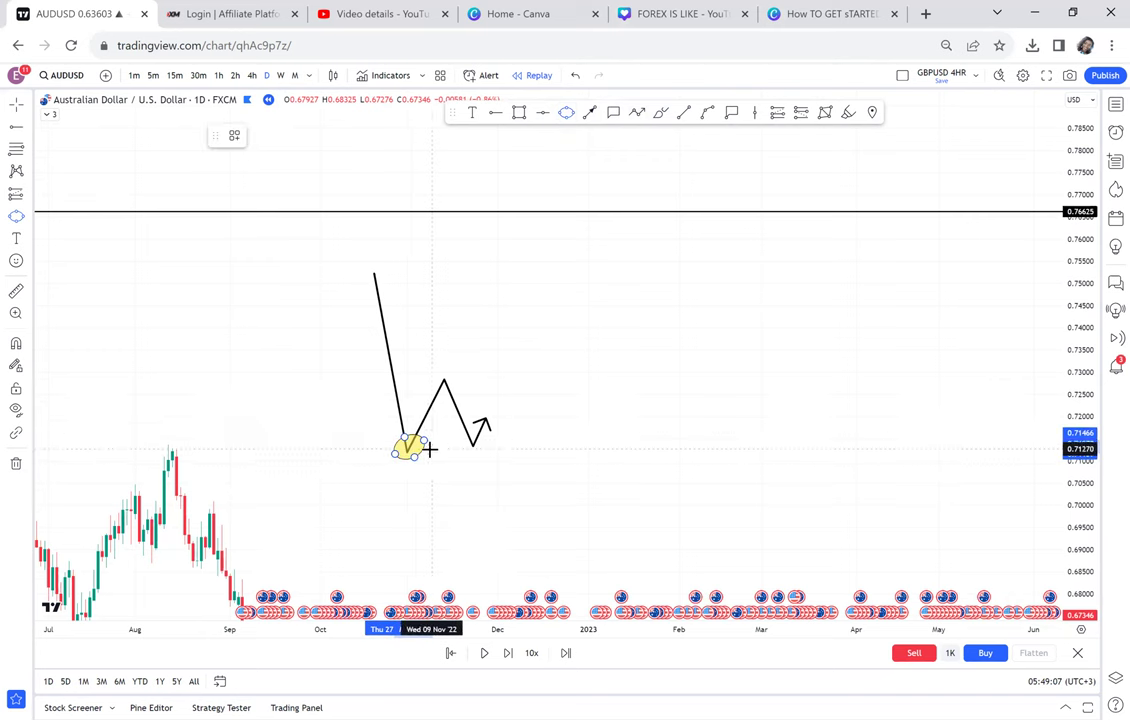
pyautogui.click(428, 446)
pyautogui.click(566, 113)
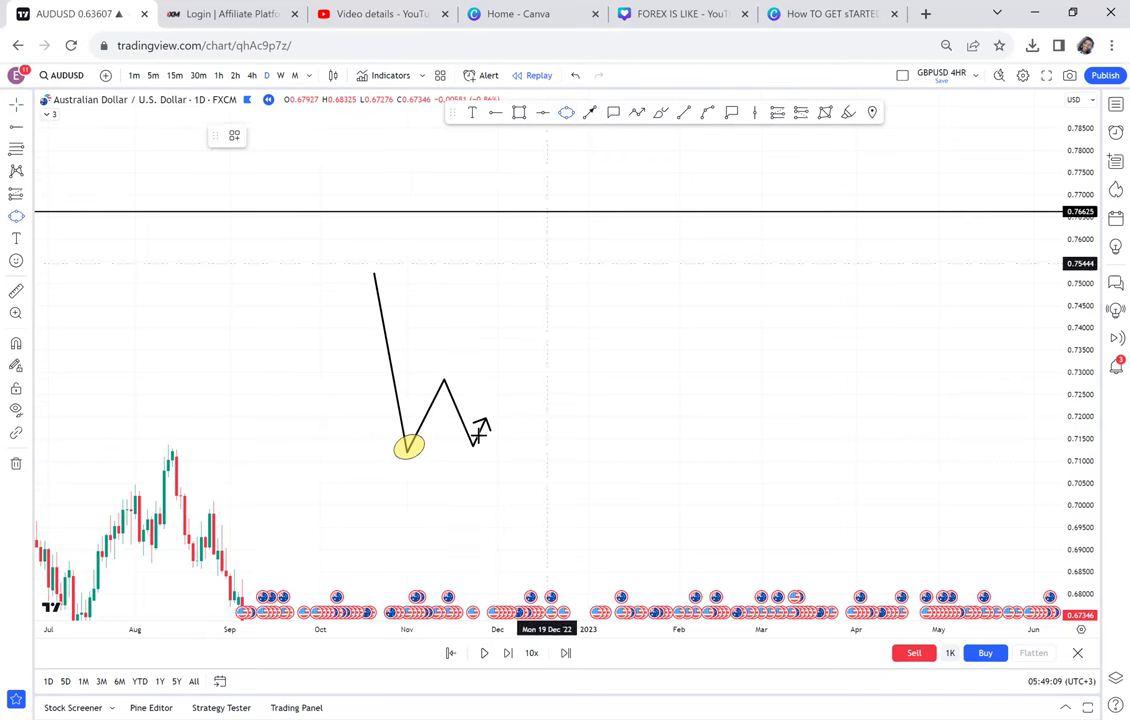
pyautogui.click(464, 451)
pyautogui.click(486, 443)
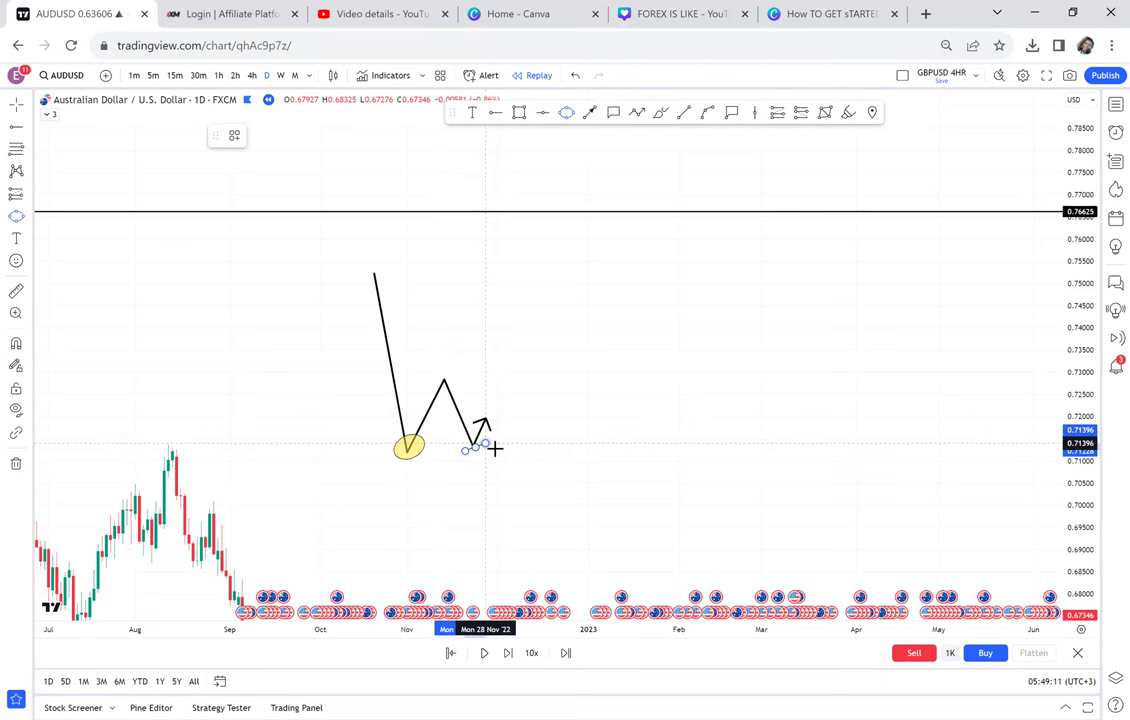
pyautogui.click(494, 446)
# Draw a neckline ray at about 0.729 and a path from about 0.720 that breaks it, retests it and rises to about 0.744
pyautogui.moveTo(565, 396); pyautogui.dragTo(531, 383)
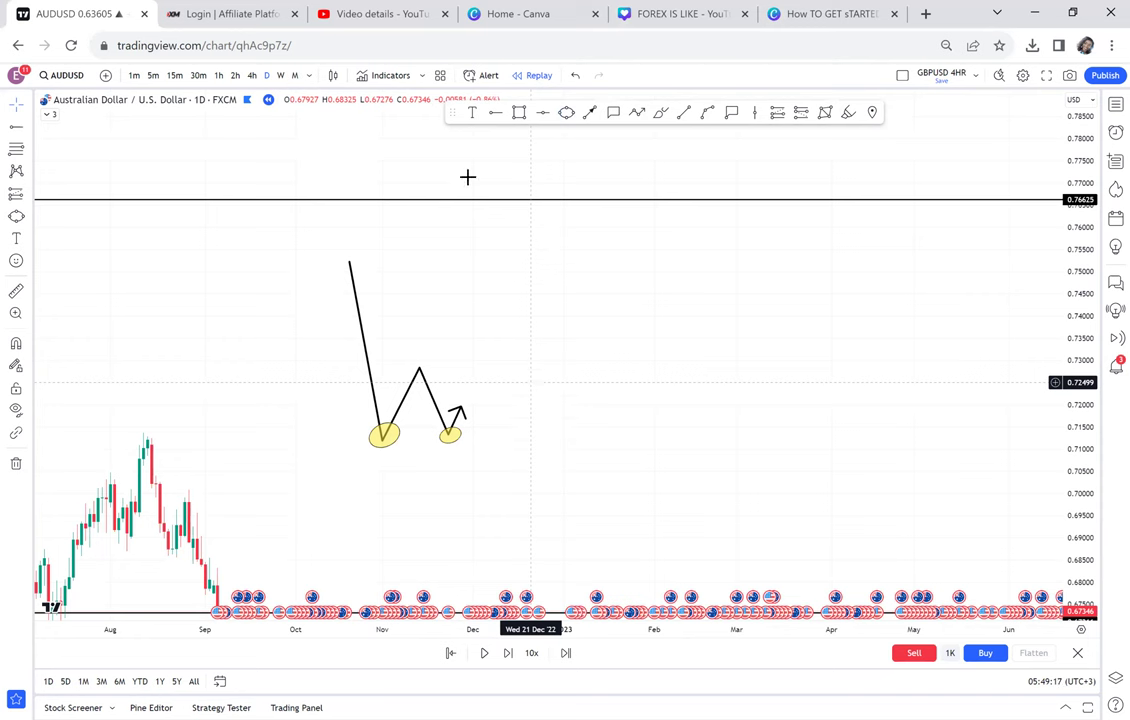
pyautogui.click(345, 366)
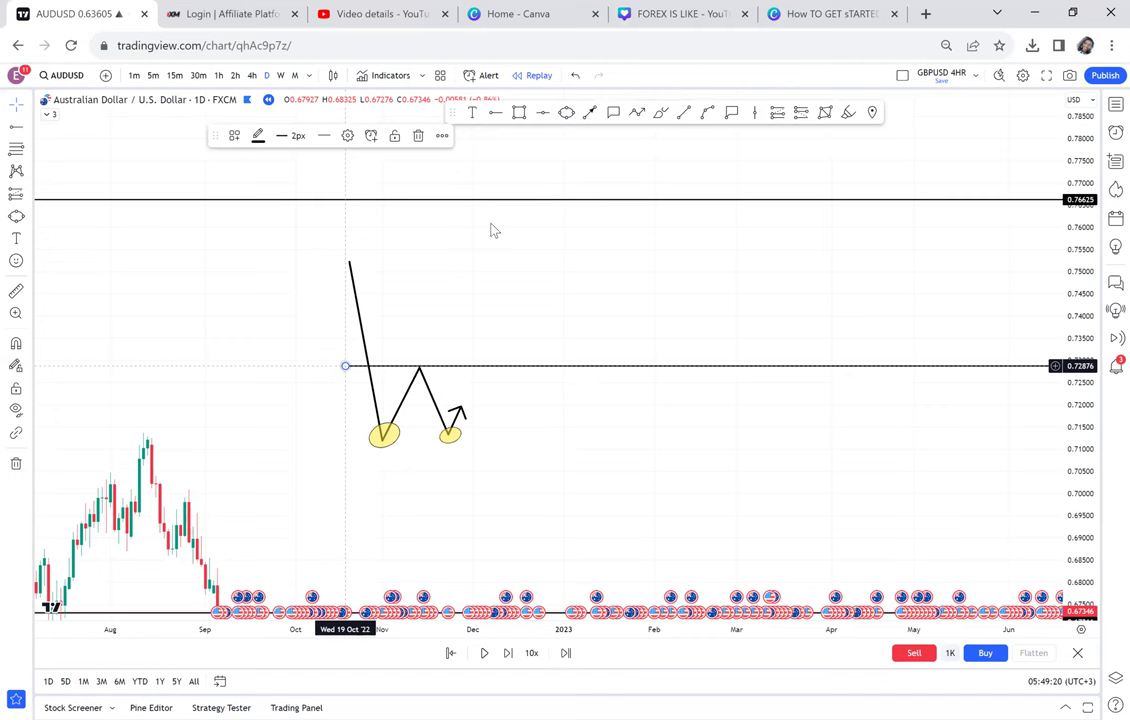
pyautogui.click(637, 112)
pyautogui.click(477, 404)
pyautogui.click(485, 357)
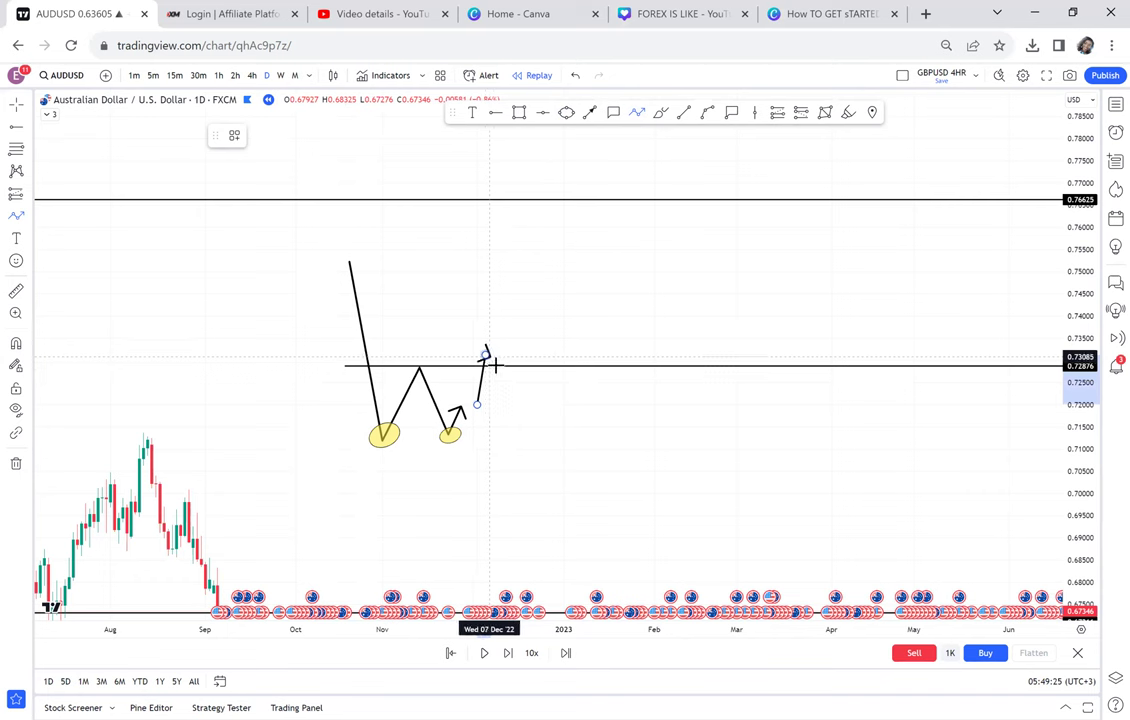
pyautogui.doubleClick(501, 369)
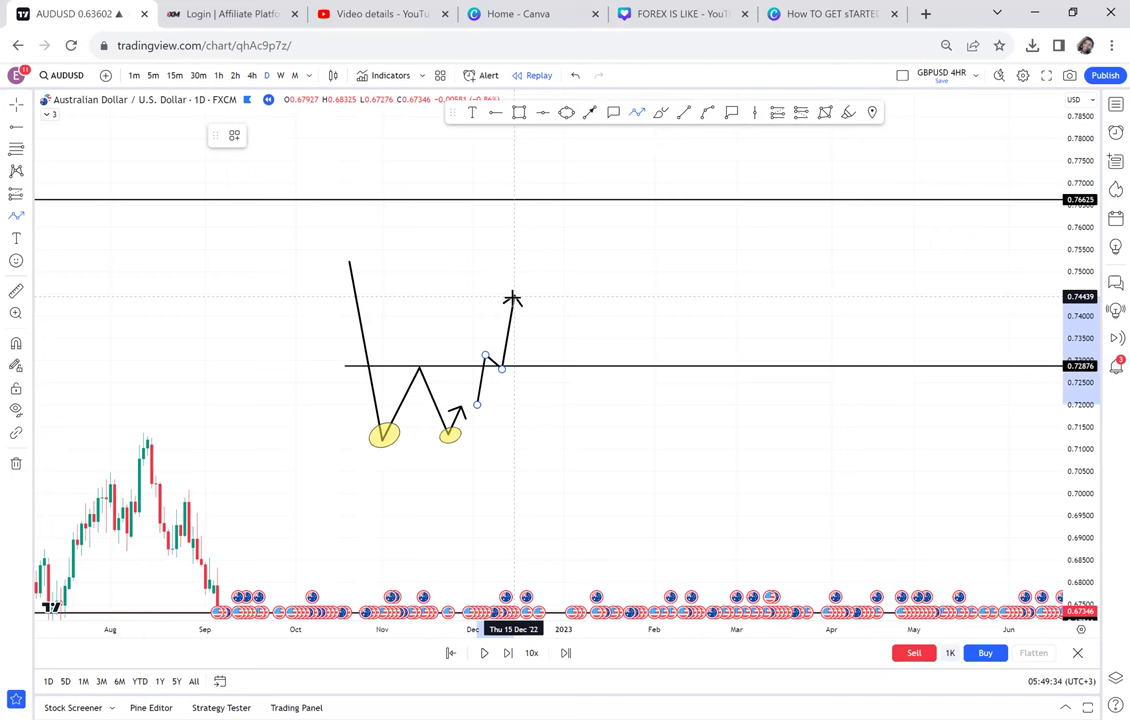
pyautogui.doubleClick(552, 297)
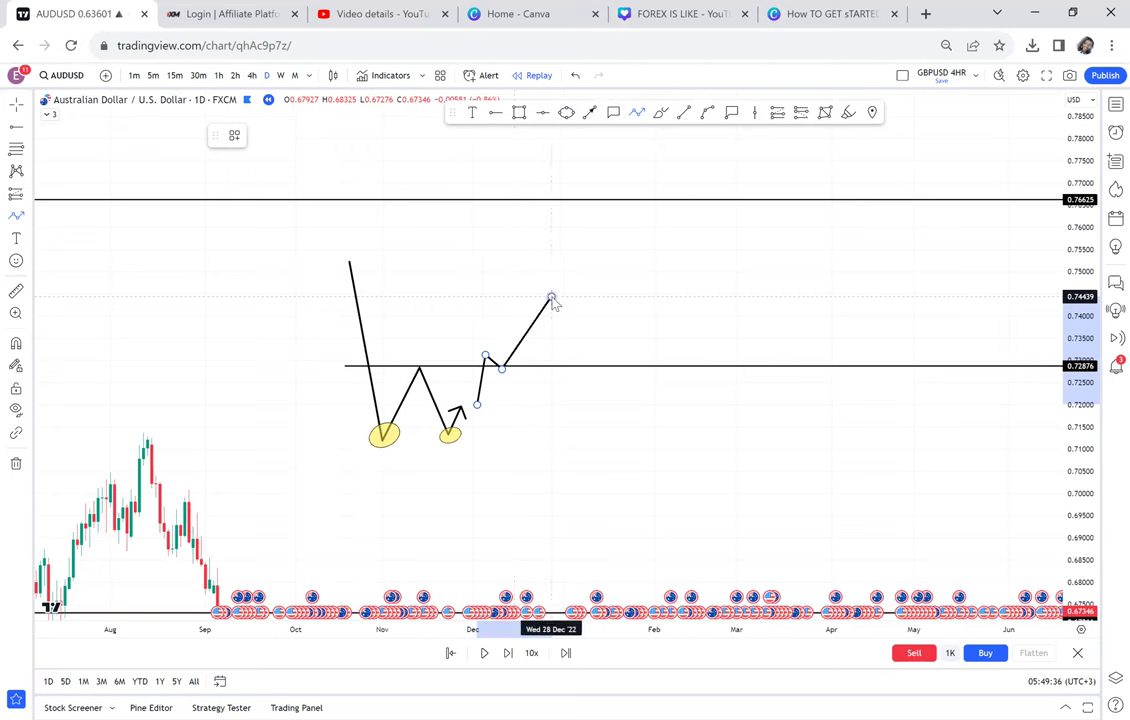
# Project the bottom-to-neckline height above the neckline with a rectangle and move the rising path's end to about 0.746
pyautogui.click(519, 112)
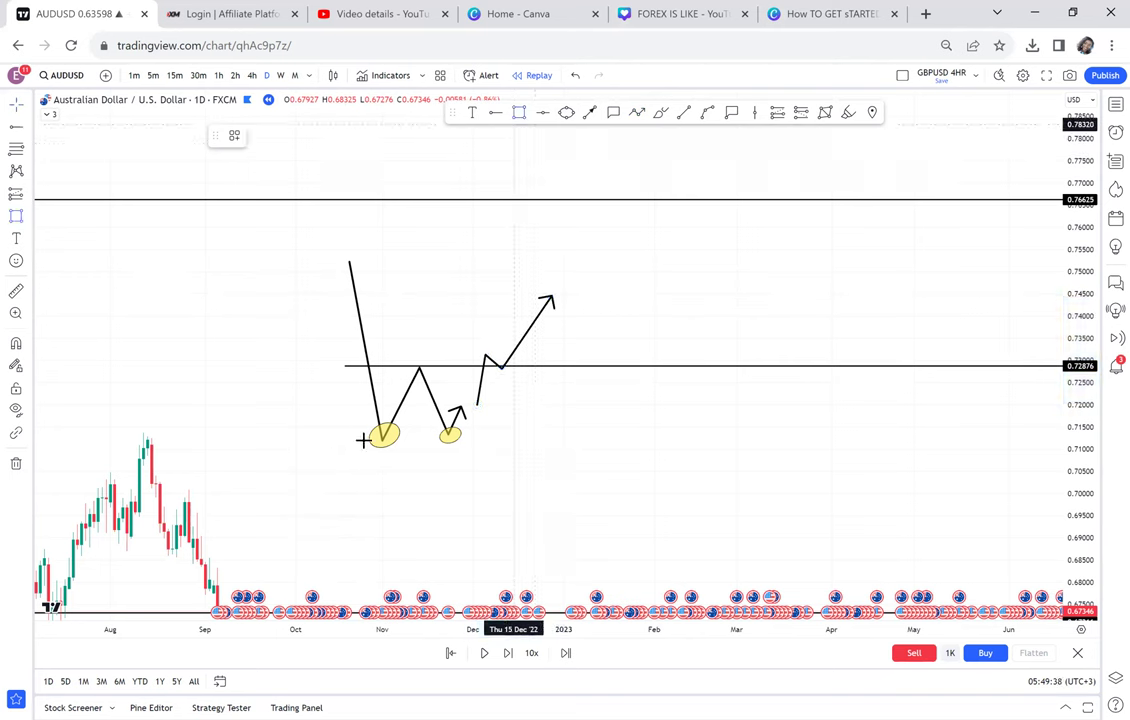
pyautogui.moveTo(363, 440); pyautogui.dragTo(420, 366)
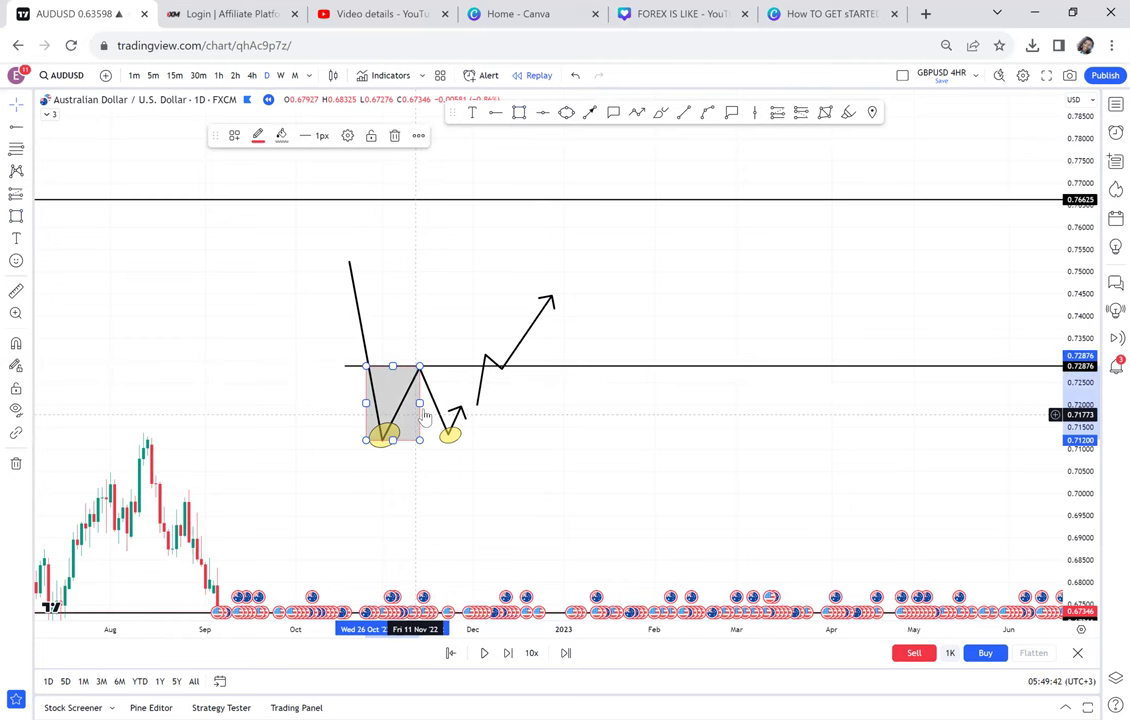
pyautogui.moveTo(416, 414); pyautogui.dragTo(437, 345)
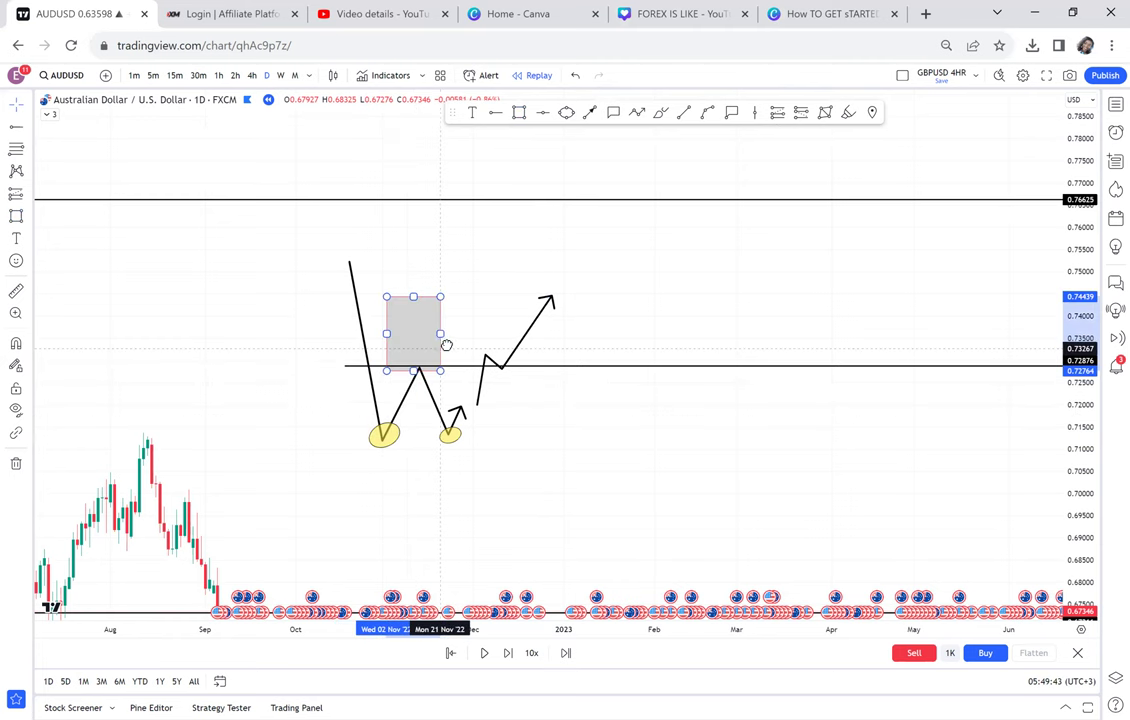
pyautogui.click(549, 300)
pyautogui.moveTo(551, 296); pyautogui.dragTo(506, 293)
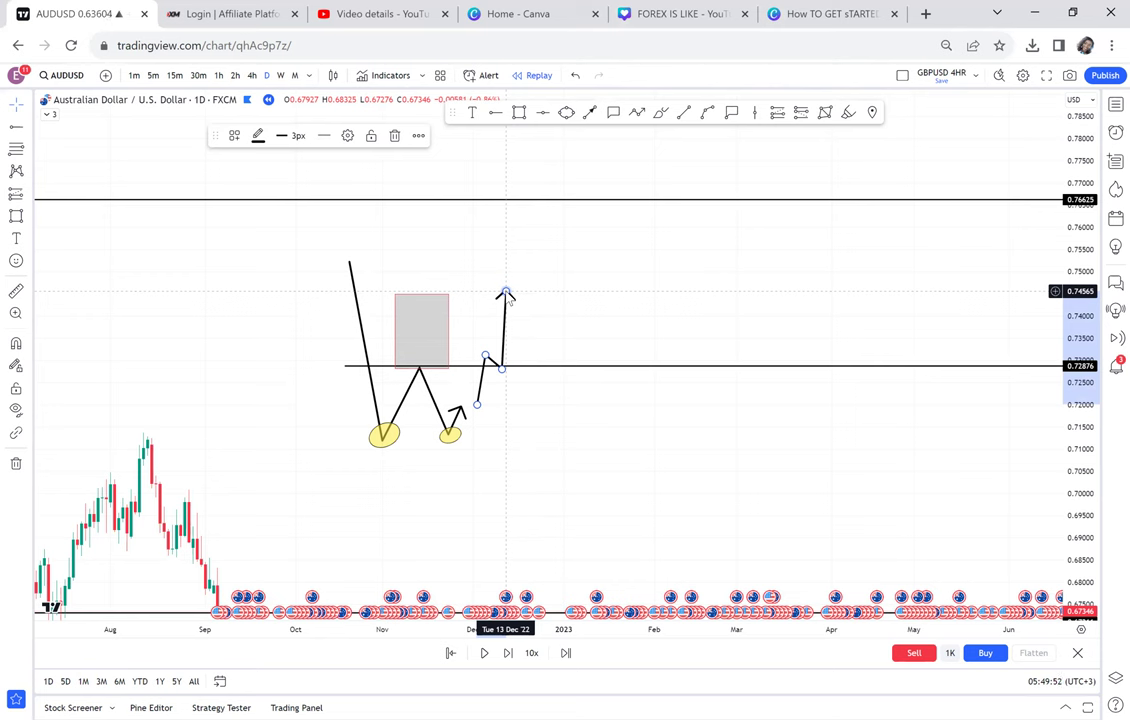
# Draw two horizontal rays, one below the neckline at about 0.720 and one above it at about 0.738
pyautogui.click(495, 114)
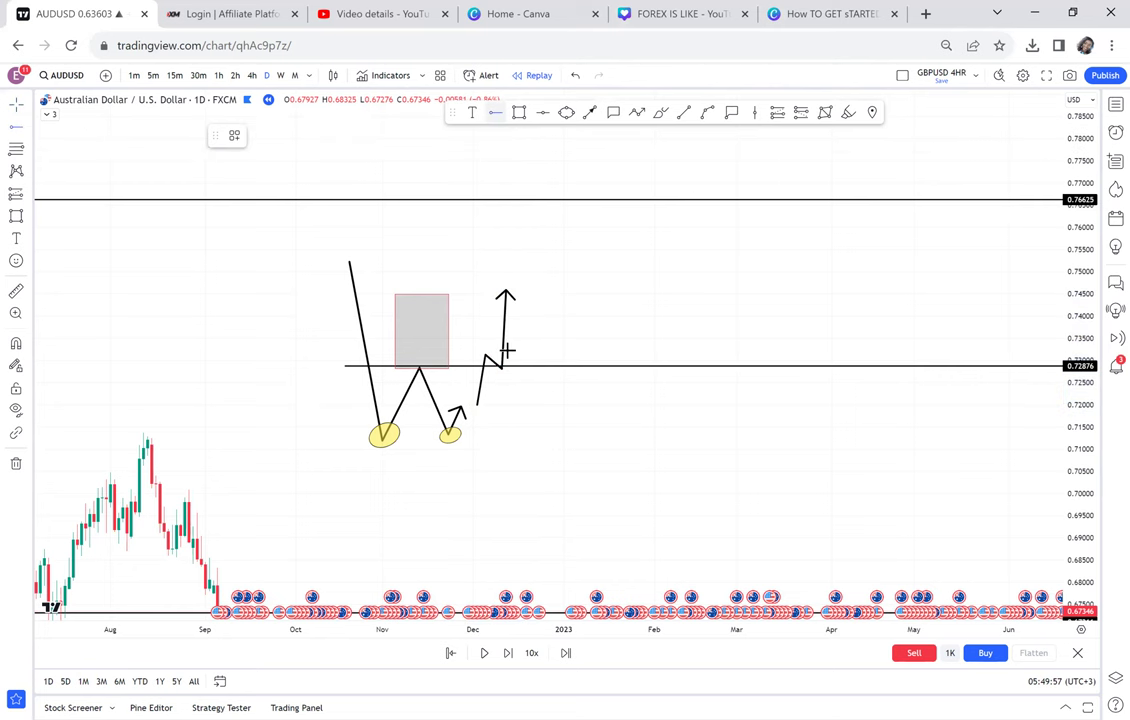
pyautogui.click(395, 406)
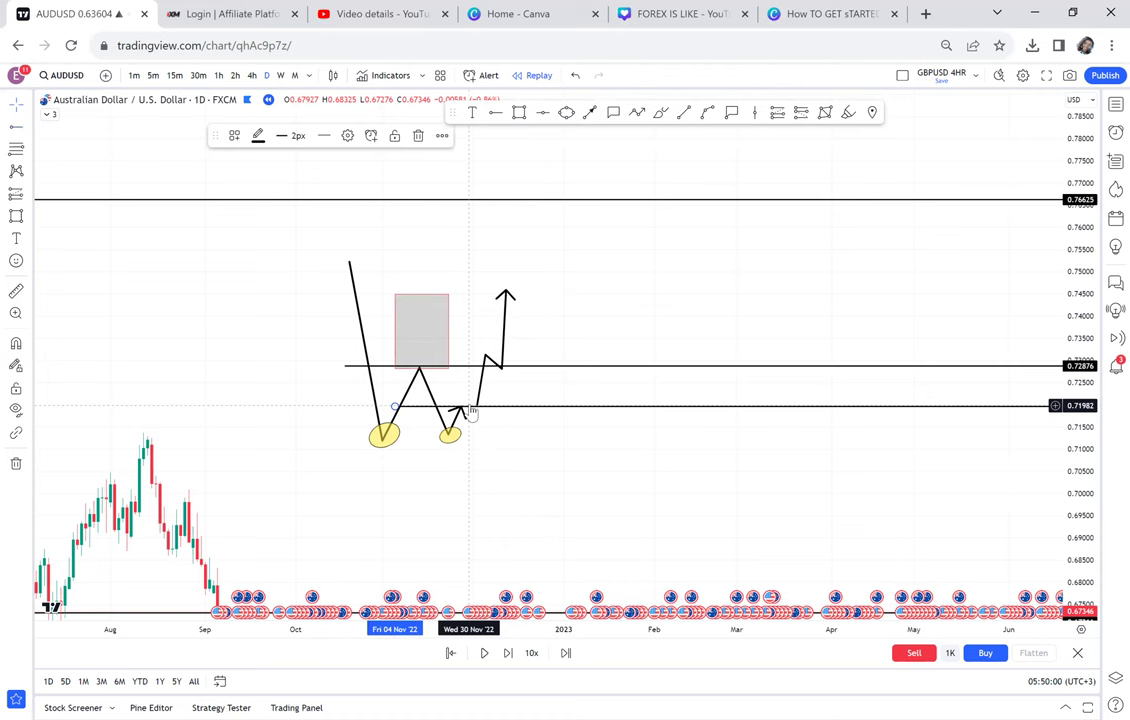
pyautogui.click(467, 367)
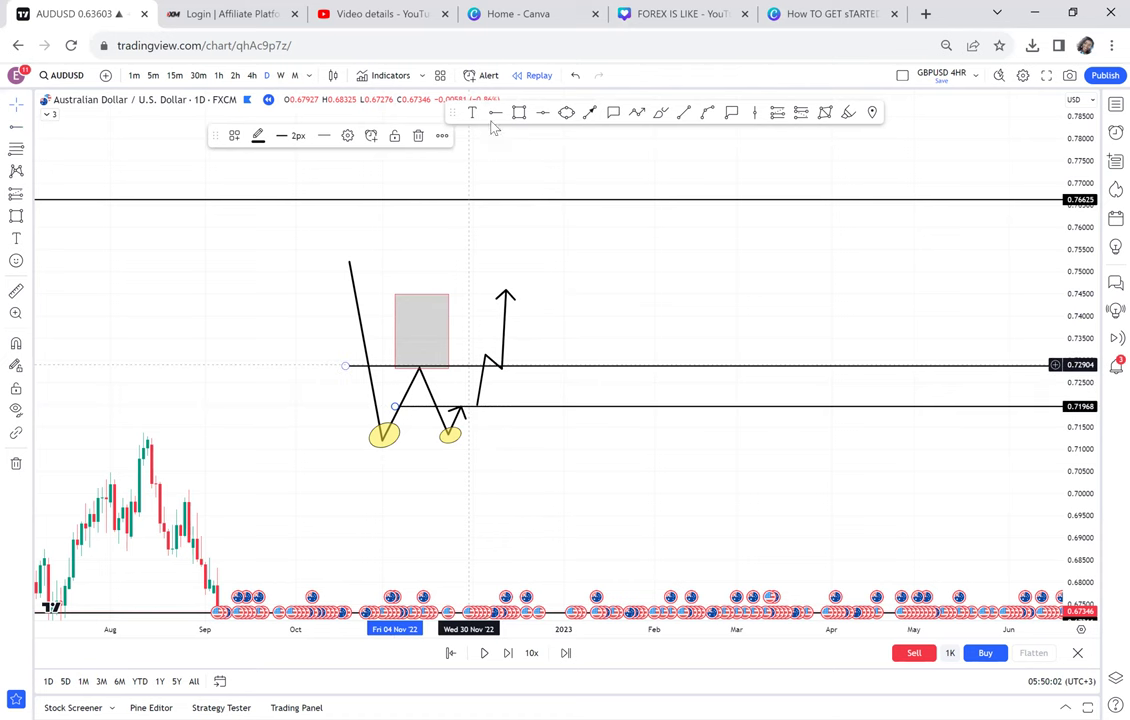
pyautogui.click(379, 328)
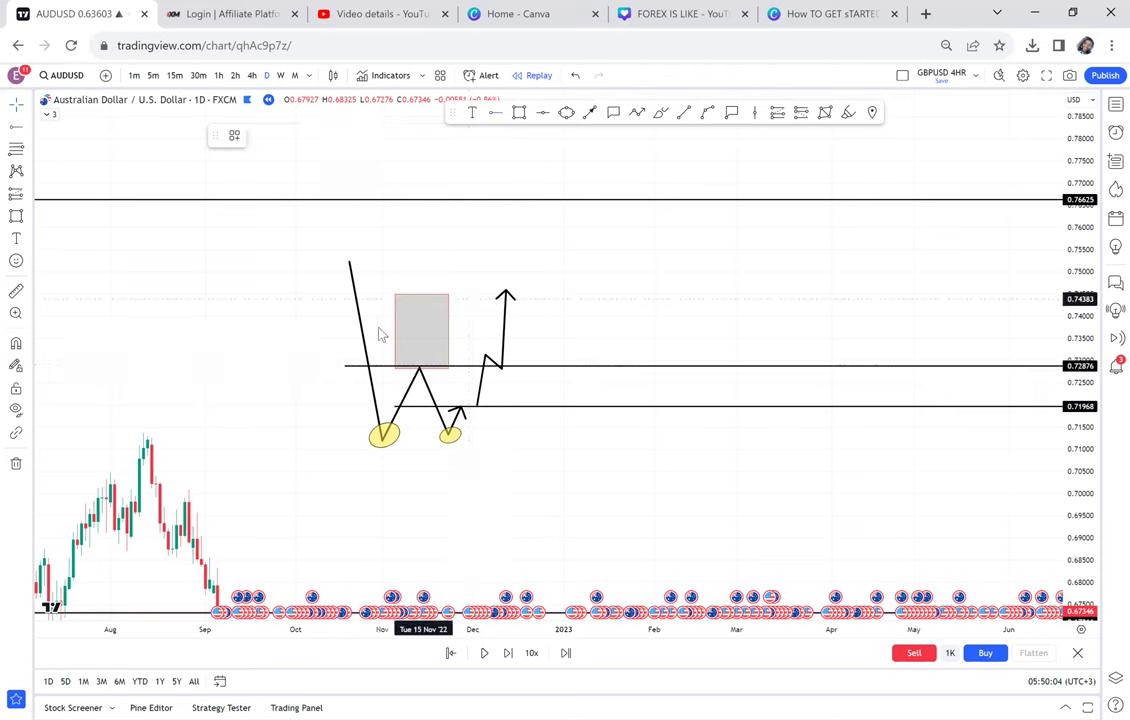
pyautogui.click(379, 328)
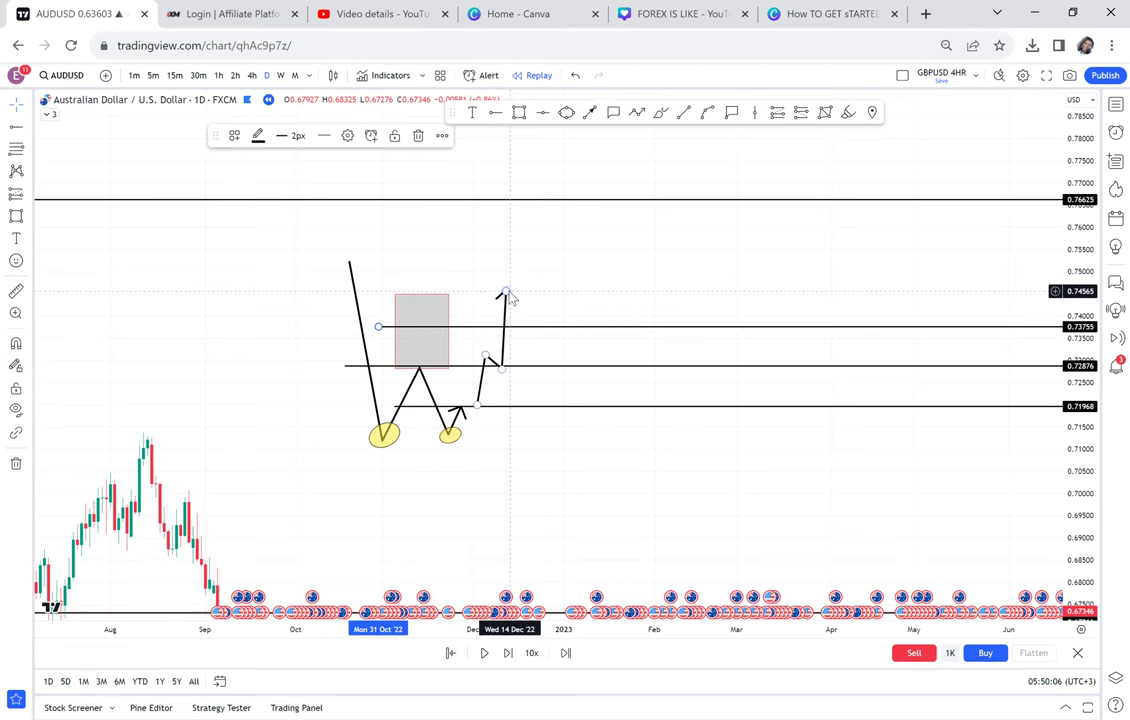
pyautogui.click(396, 306)
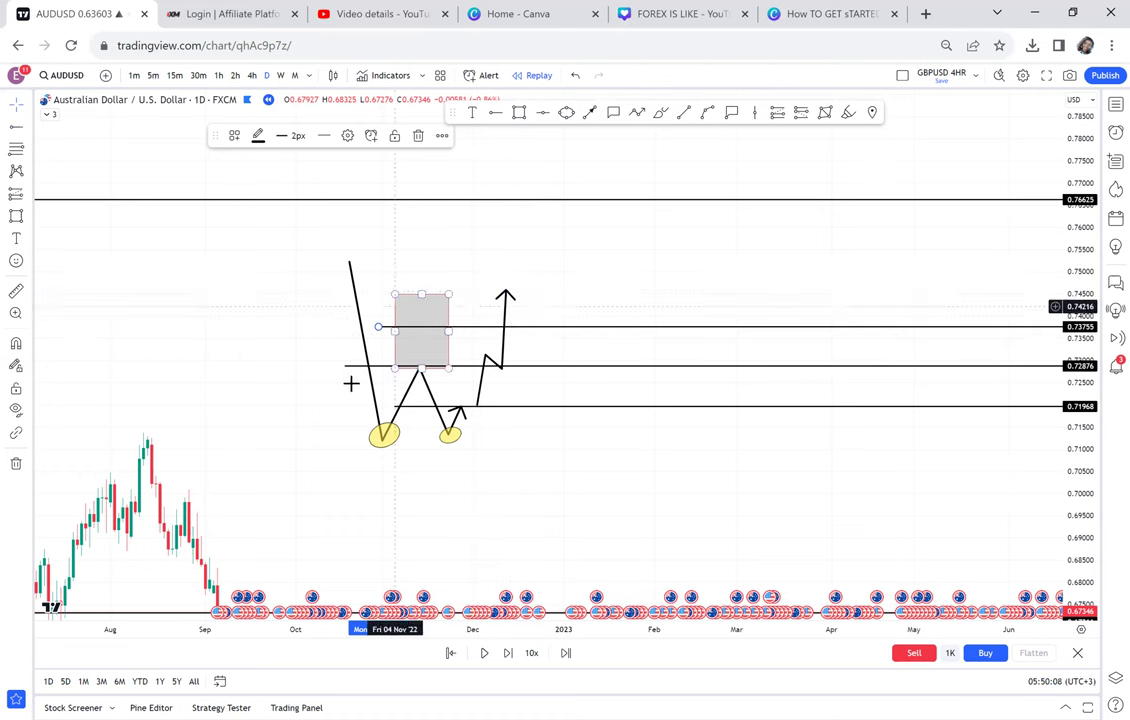
# Draw a second path beside the first, falling from about 0.757 to 0.713, rising to 0.729 and returning to 0.713
pyautogui.click(637, 112)
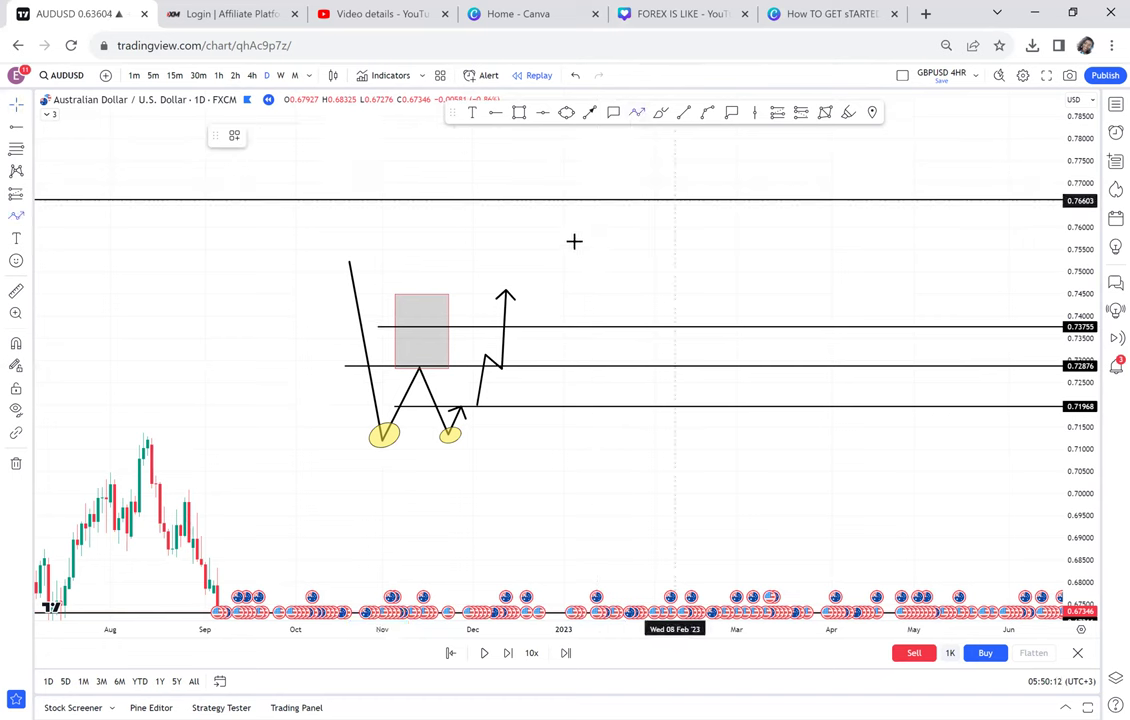
pyautogui.moveTo(576, 241); pyautogui.dragTo(605, 436)
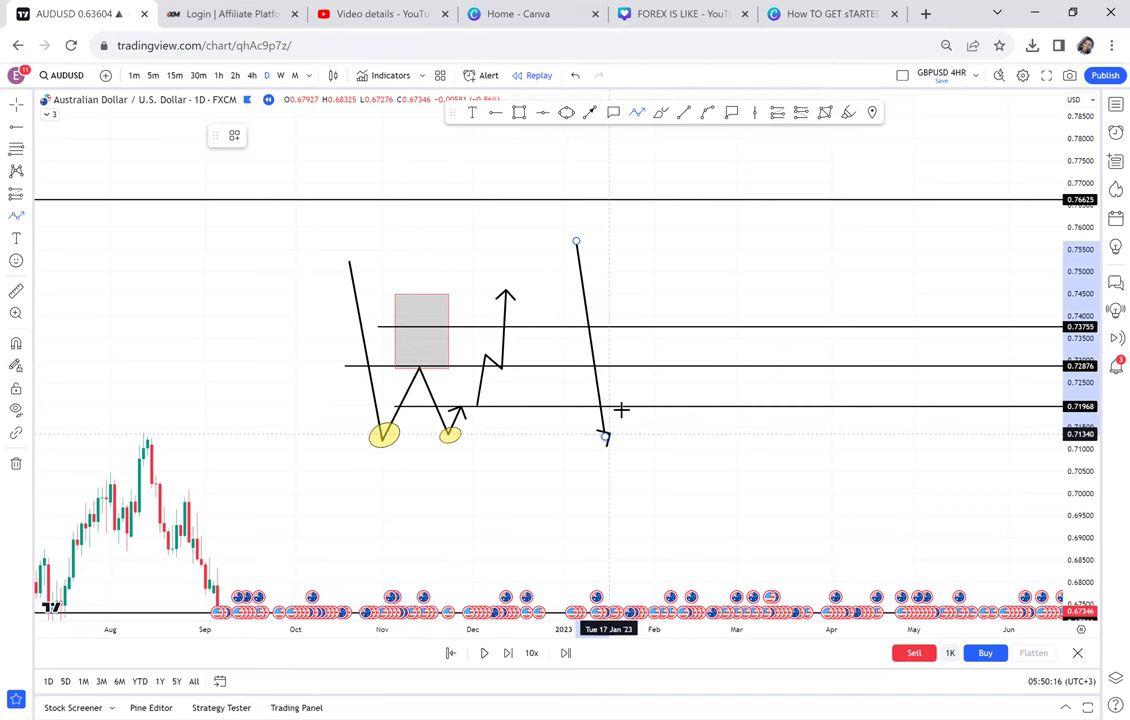
pyautogui.click(621, 410)
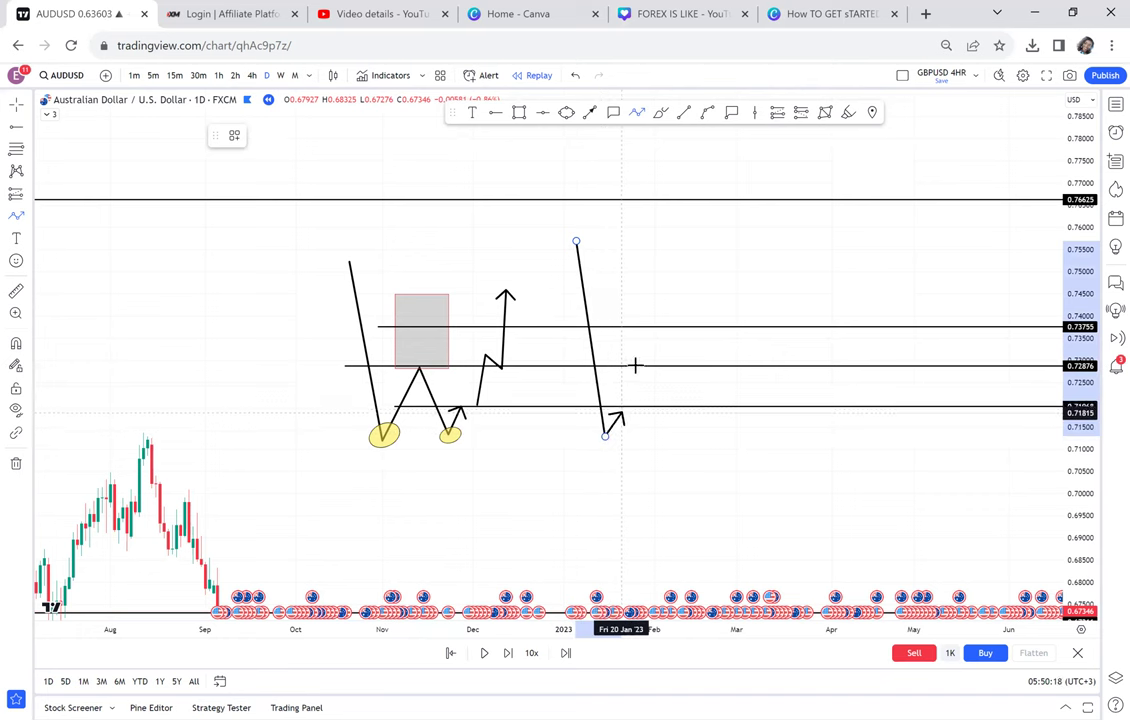
pyautogui.click(634, 366)
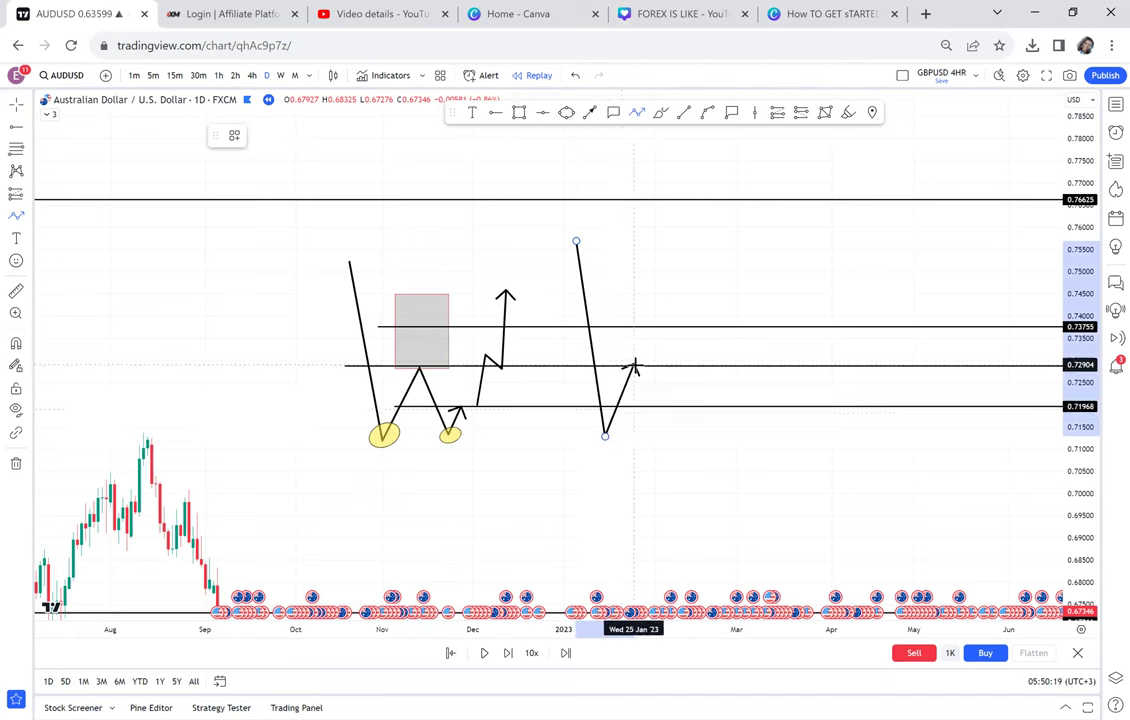
pyautogui.doubleClick(667, 436)
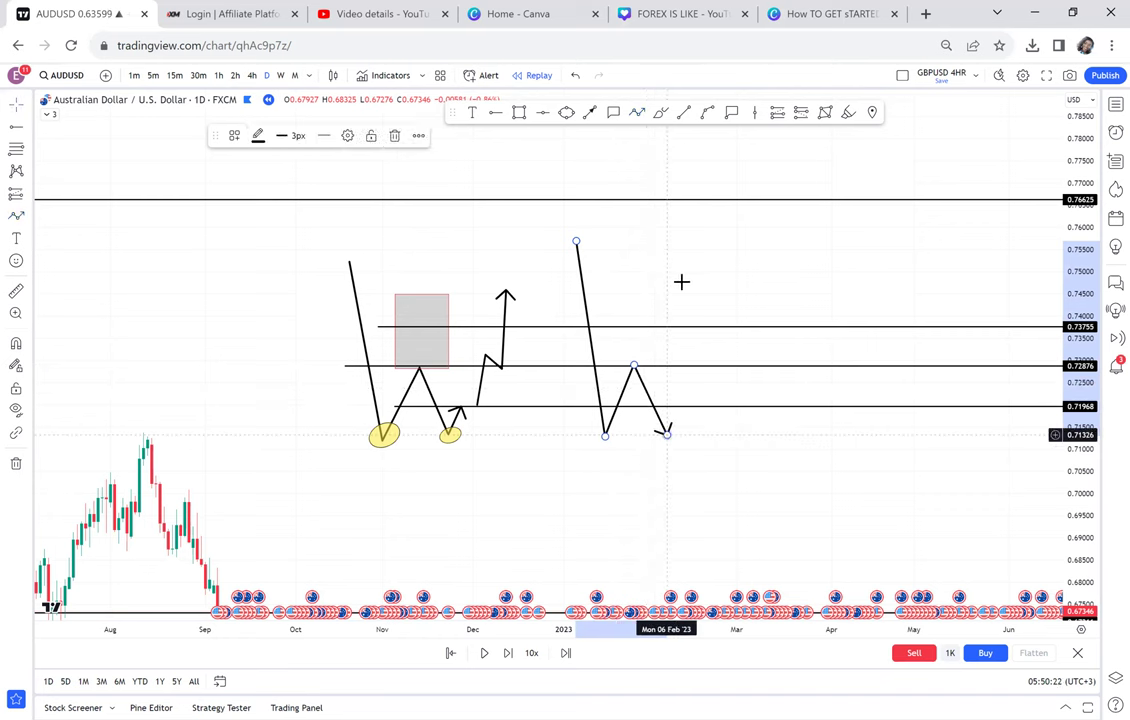
# Circle both lows of the second double-bottom path with yellow ellipses
pyautogui.click(565, 113)
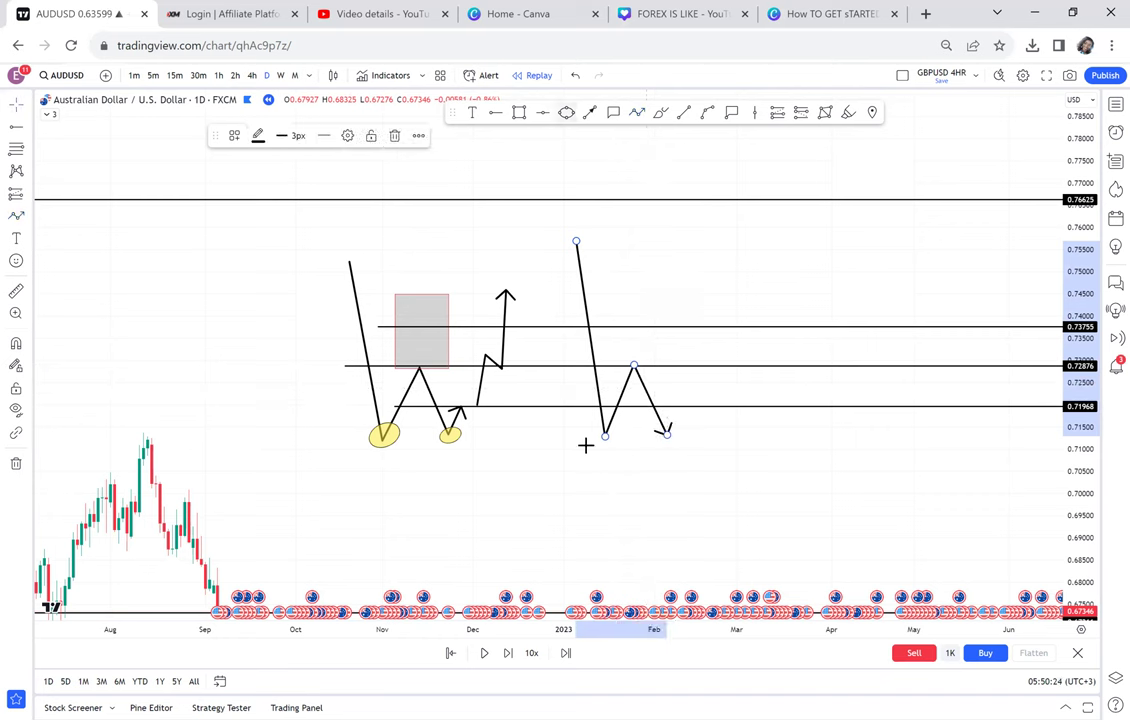
pyautogui.click(585, 444)
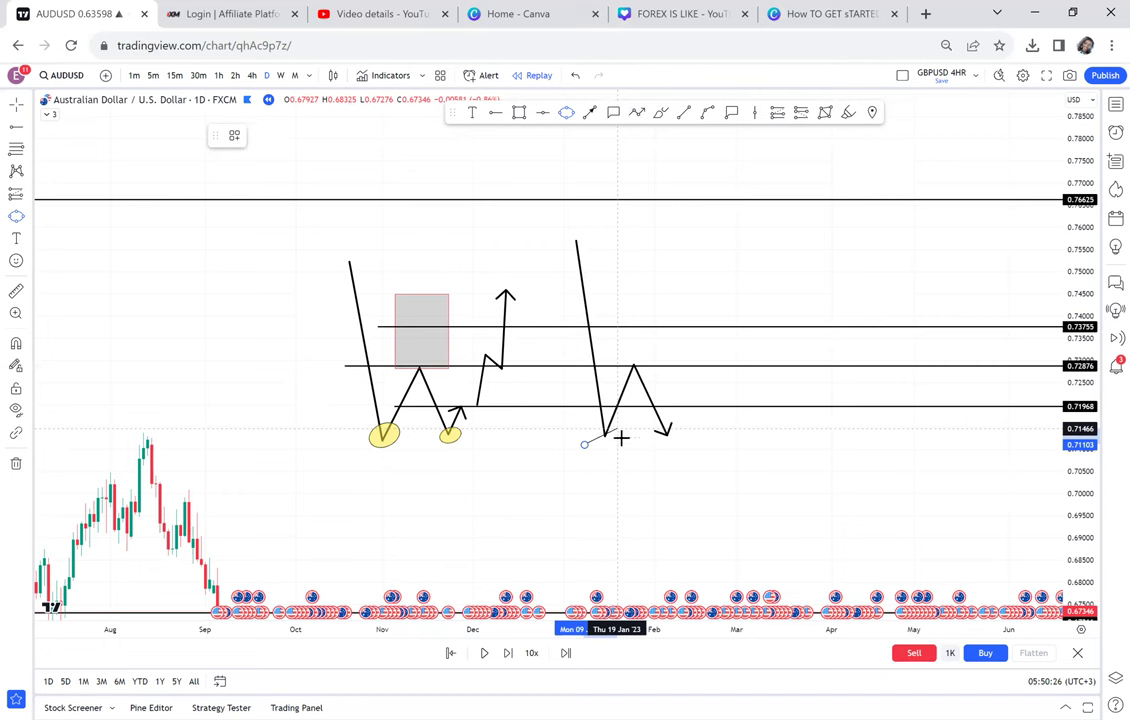
pyautogui.click(621, 437)
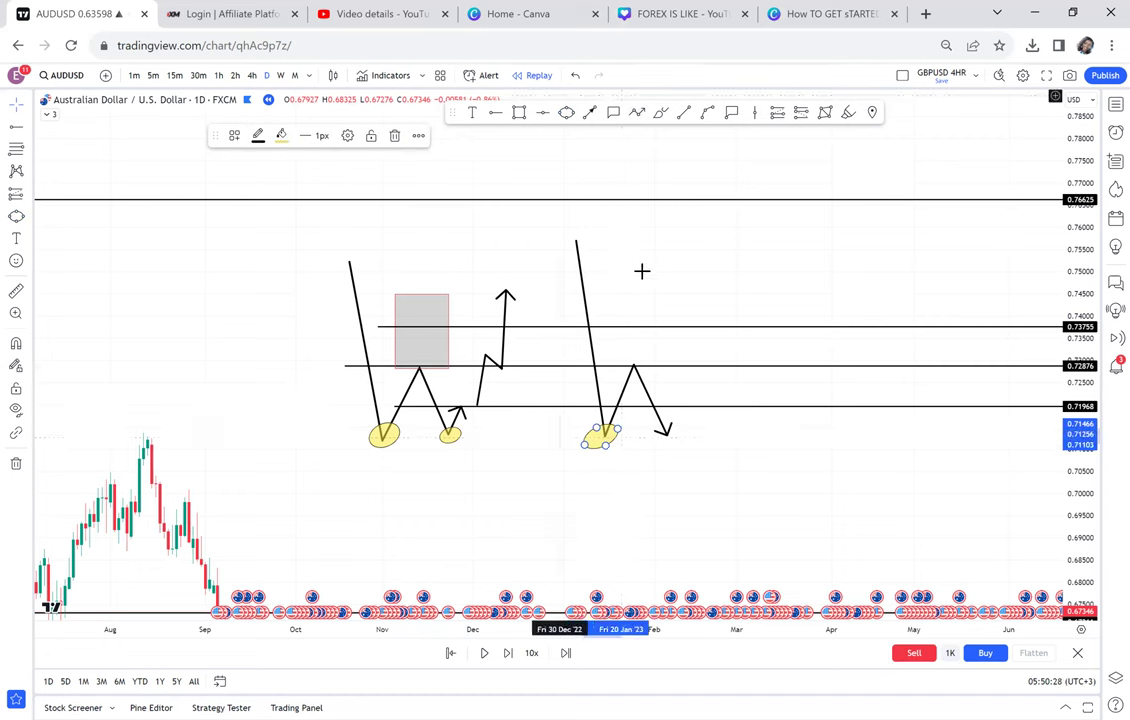
pyautogui.click(659, 436)
pyautogui.click(681, 434)
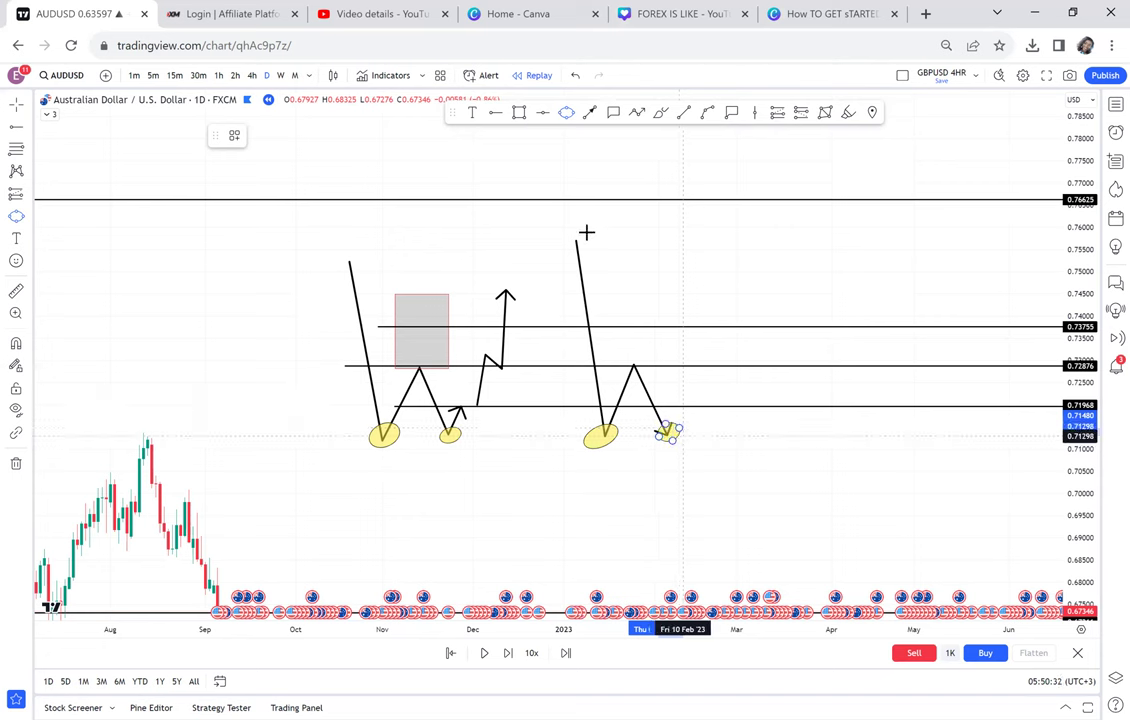
# Draw a path from the second pattern's second low that ranges repeatedly between about 0.713 and the 0.729 neckline, ending at 0.713
pyautogui.click(637, 114)
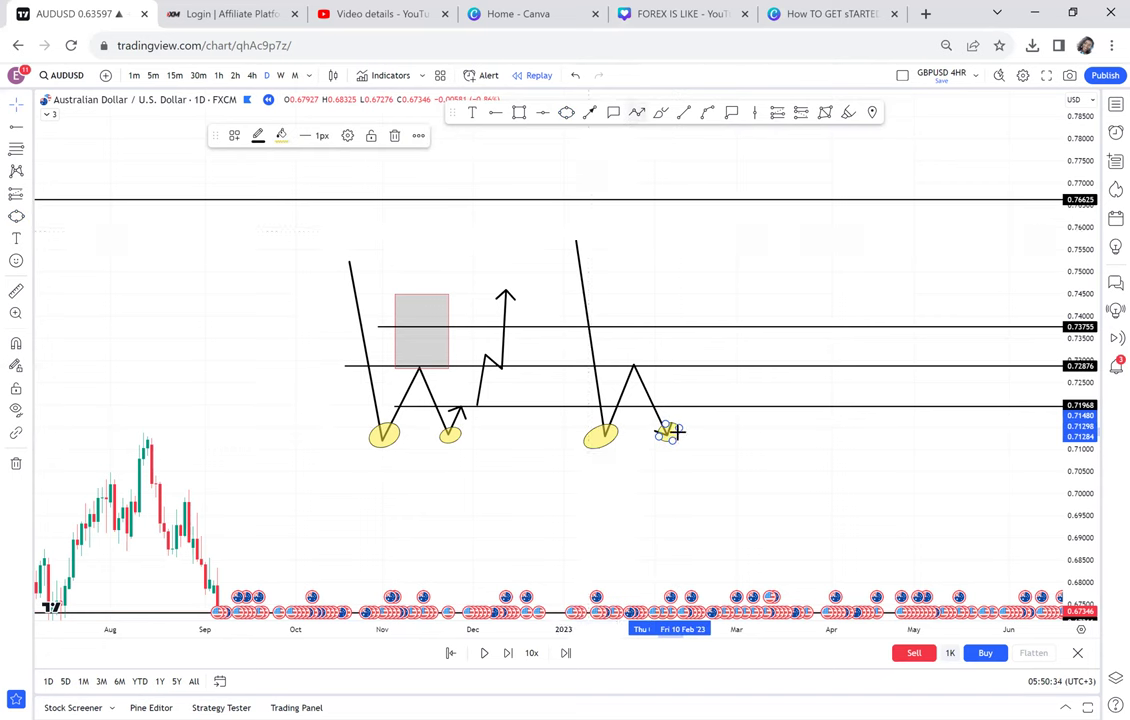
pyautogui.click(676, 428)
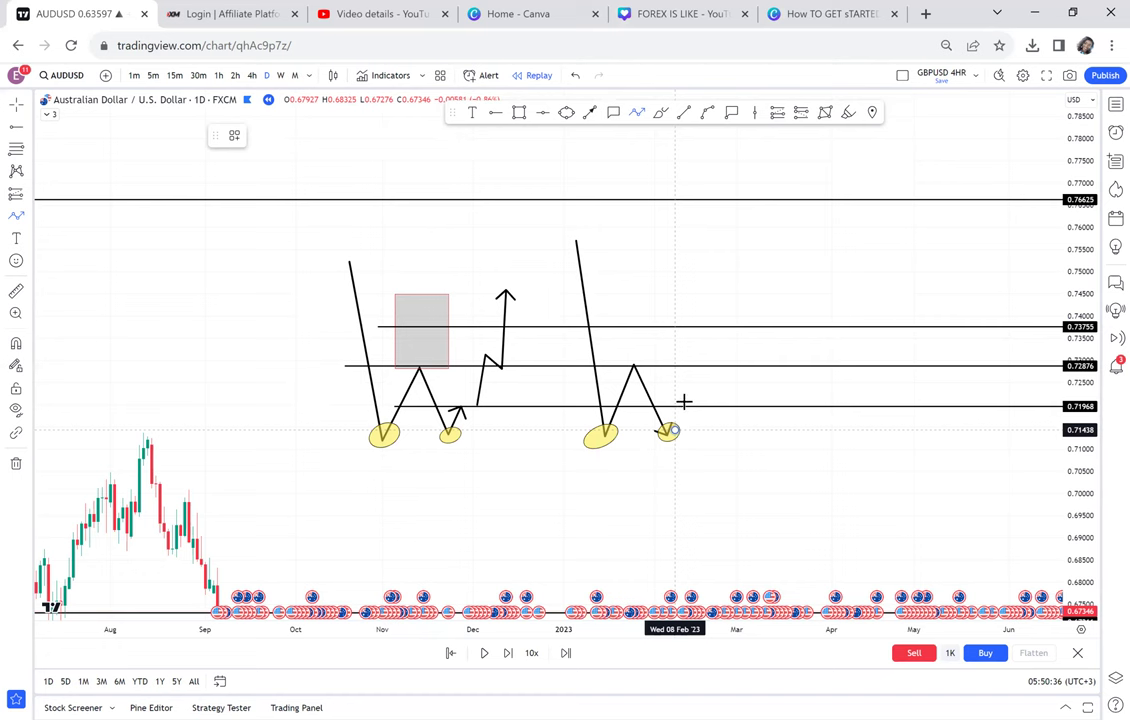
pyautogui.click(687, 397)
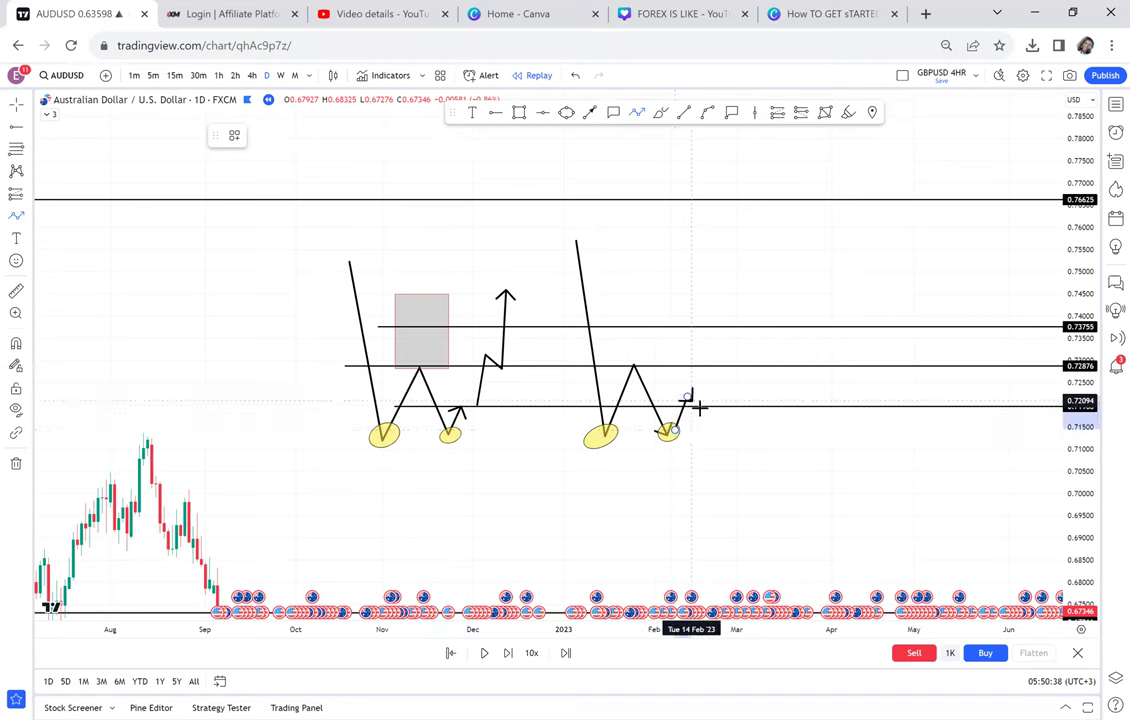
pyautogui.click(699, 407)
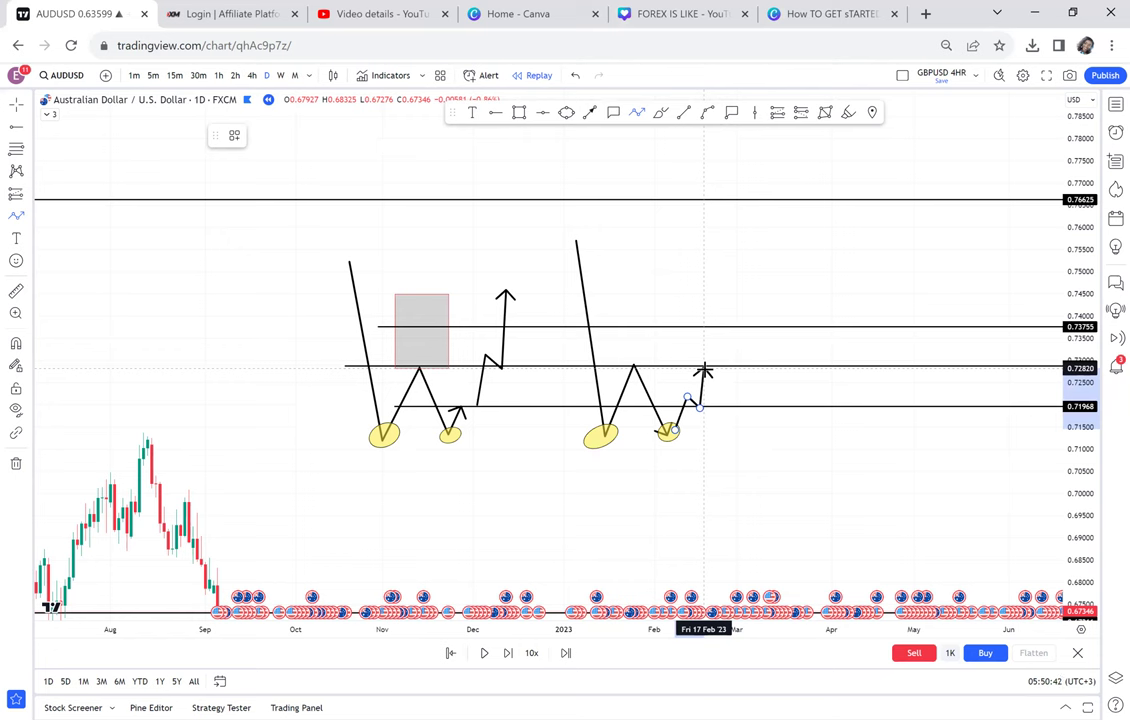
pyautogui.click(704, 369)
pyautogui.doubleClick(712, 378)
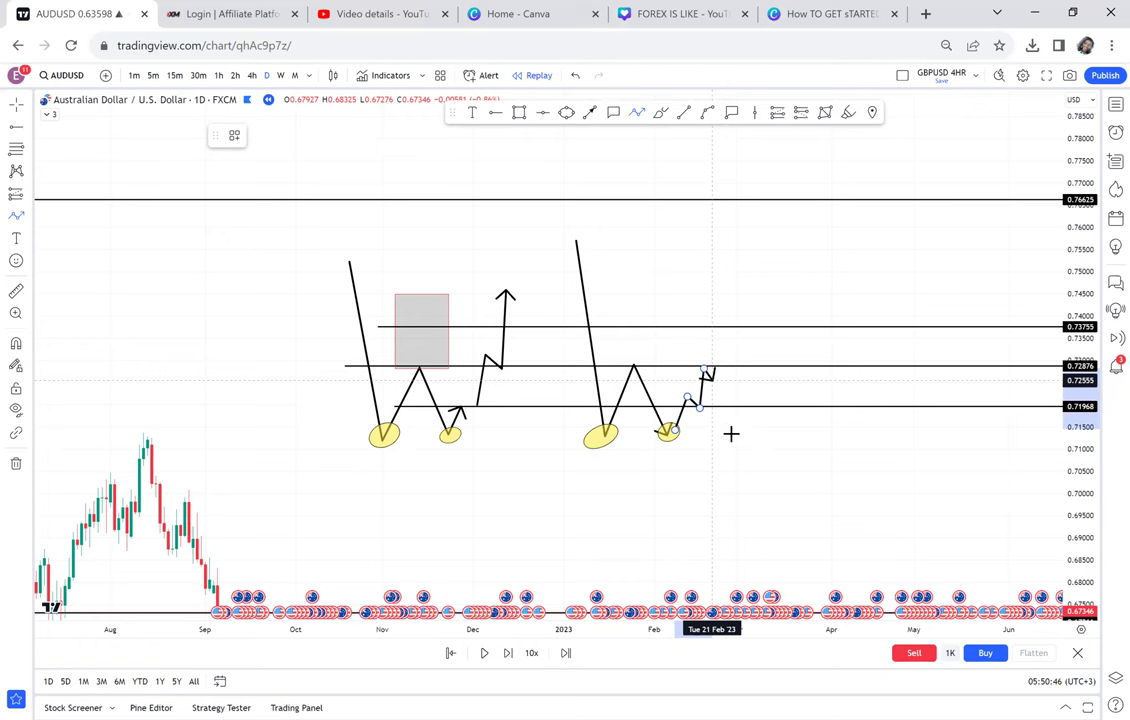
pyautogui.click(732, 433)
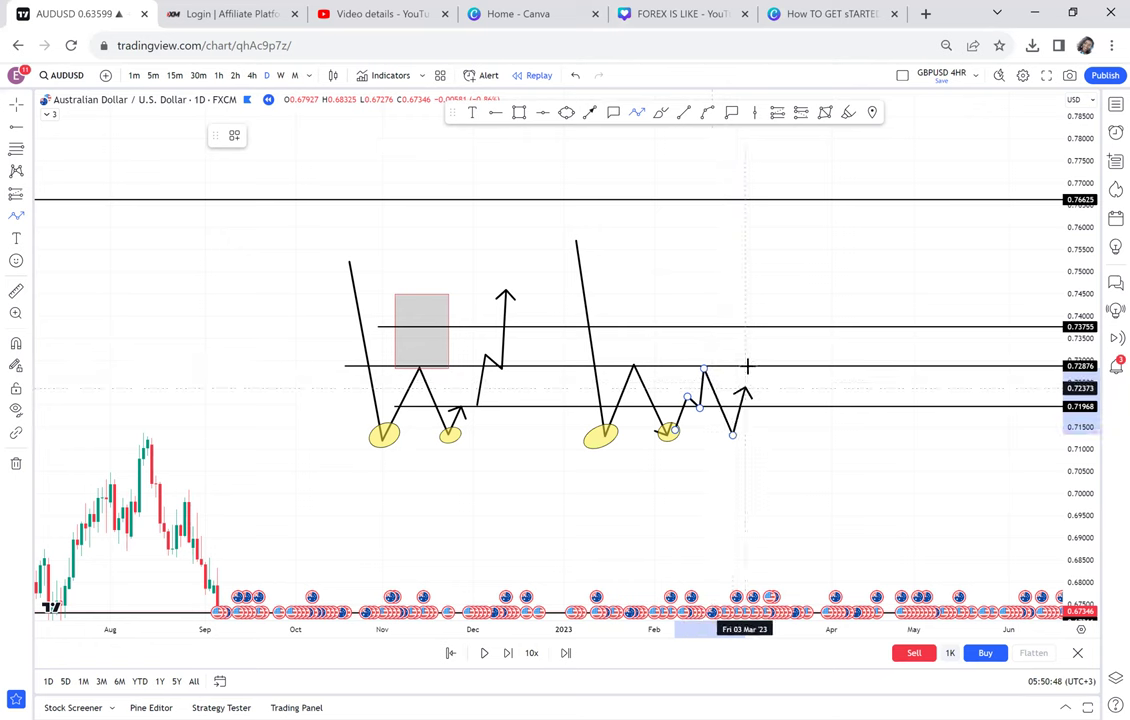
pyautogui.click(748, 367)
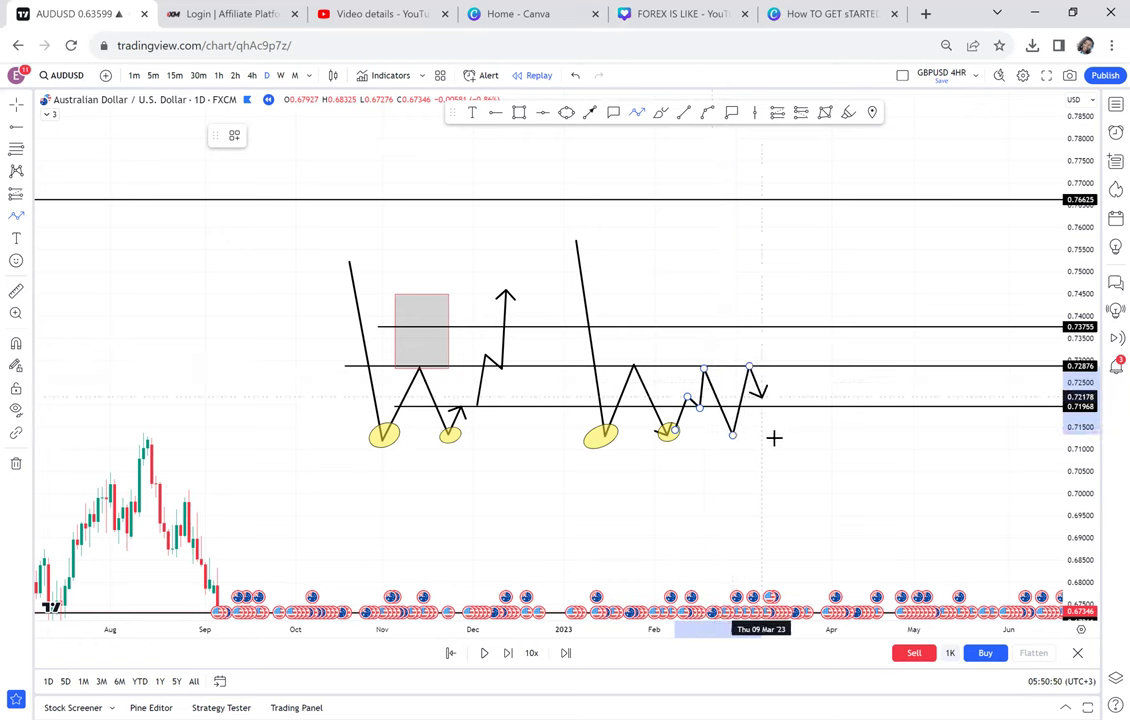
pyautogui.click(774, 437)
pyautogui.click(790, 366)
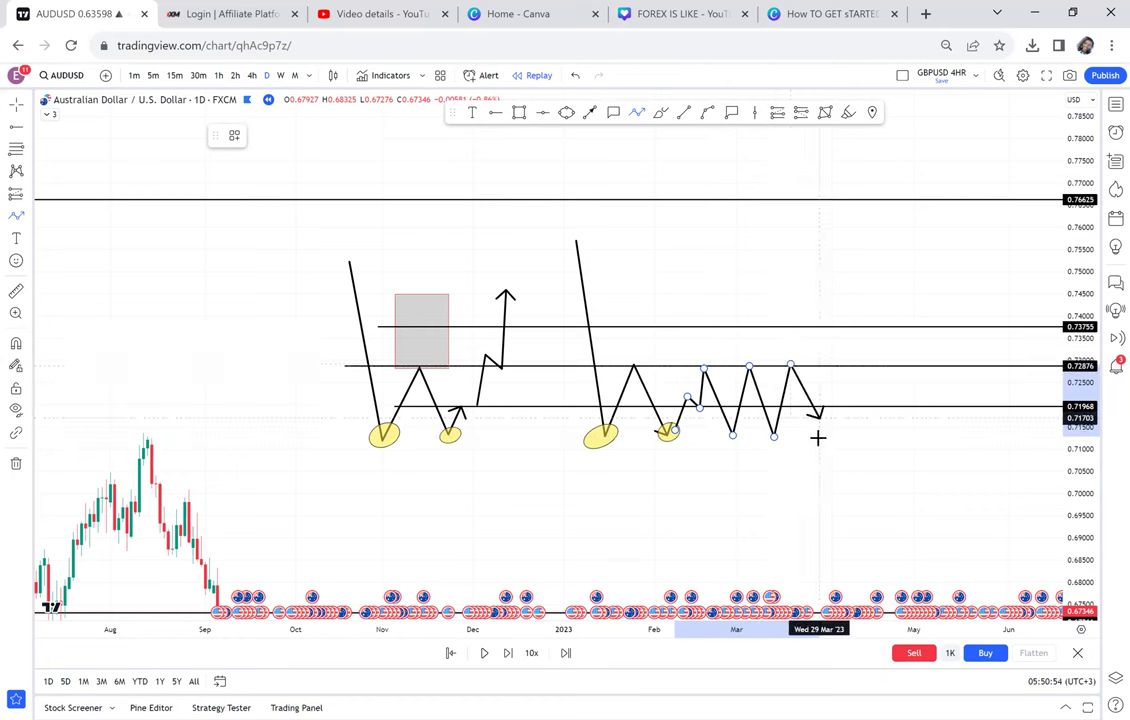
pyautogui.doubleClick(818, 437)
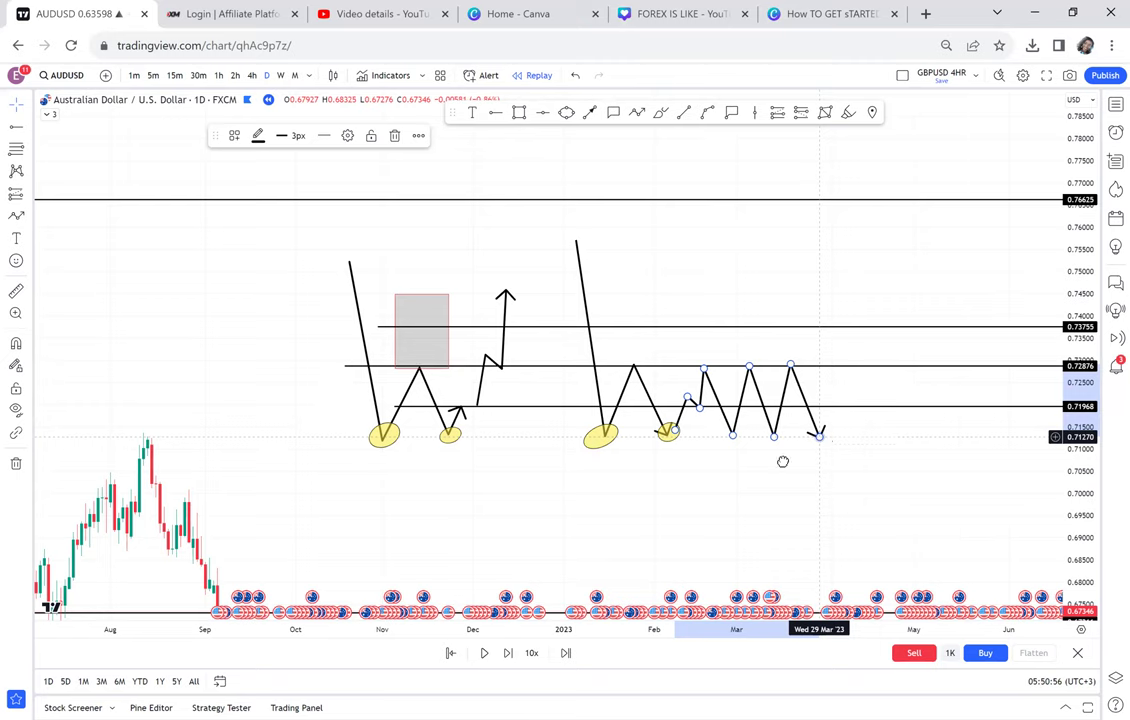
# Draw a third path beside the ranging pattern, falling from about 0.763 to 0.710, rising to 0.729 and falling to 0.714
pyautogui.moveTo(781, 459); pyautogui.dragTo(712, 446)
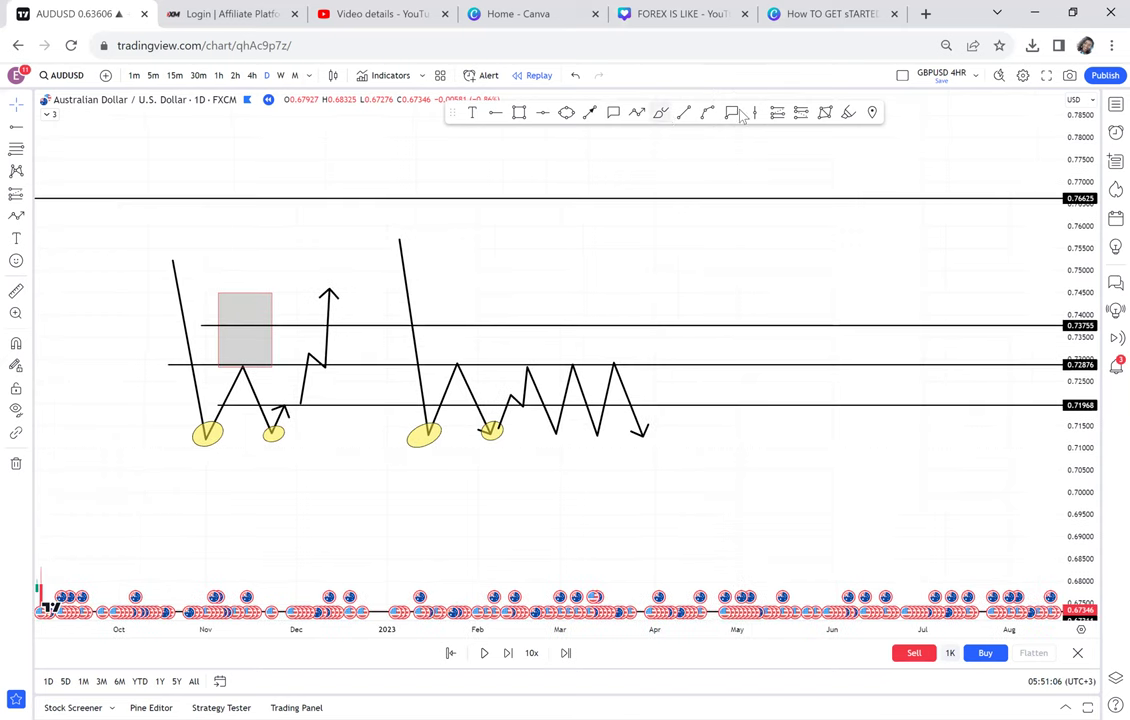
pyautogui.click(637, 113)
pyautogui.click(643, 215)
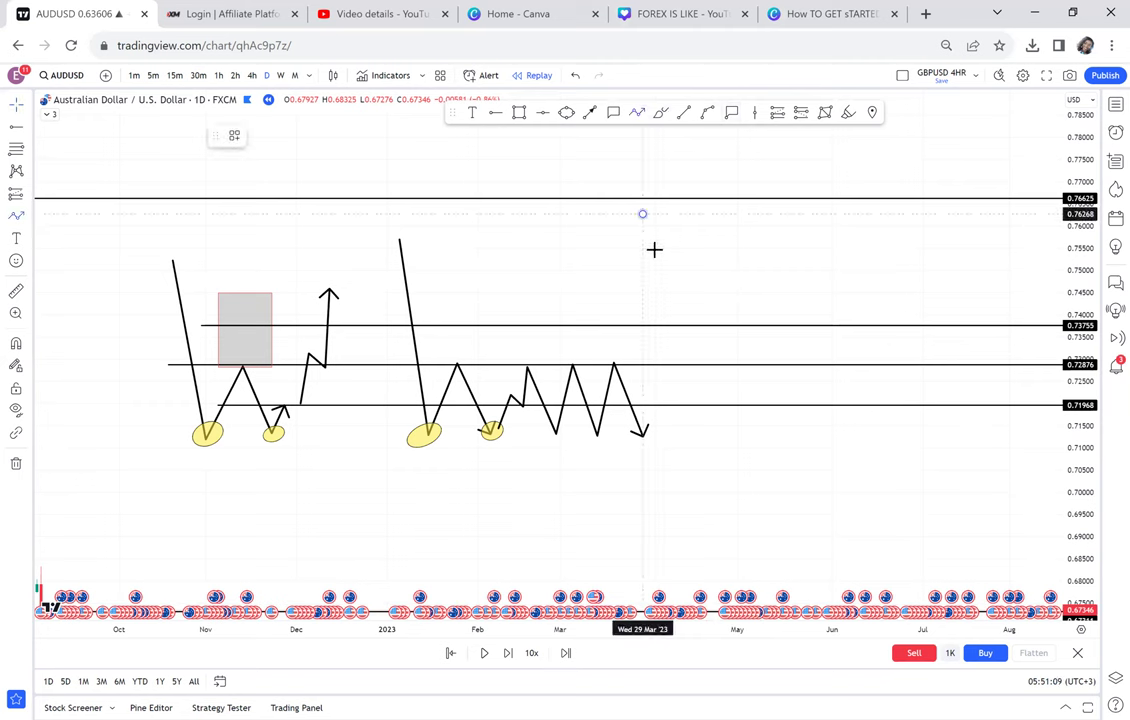
pyautogui.click(704, 447)
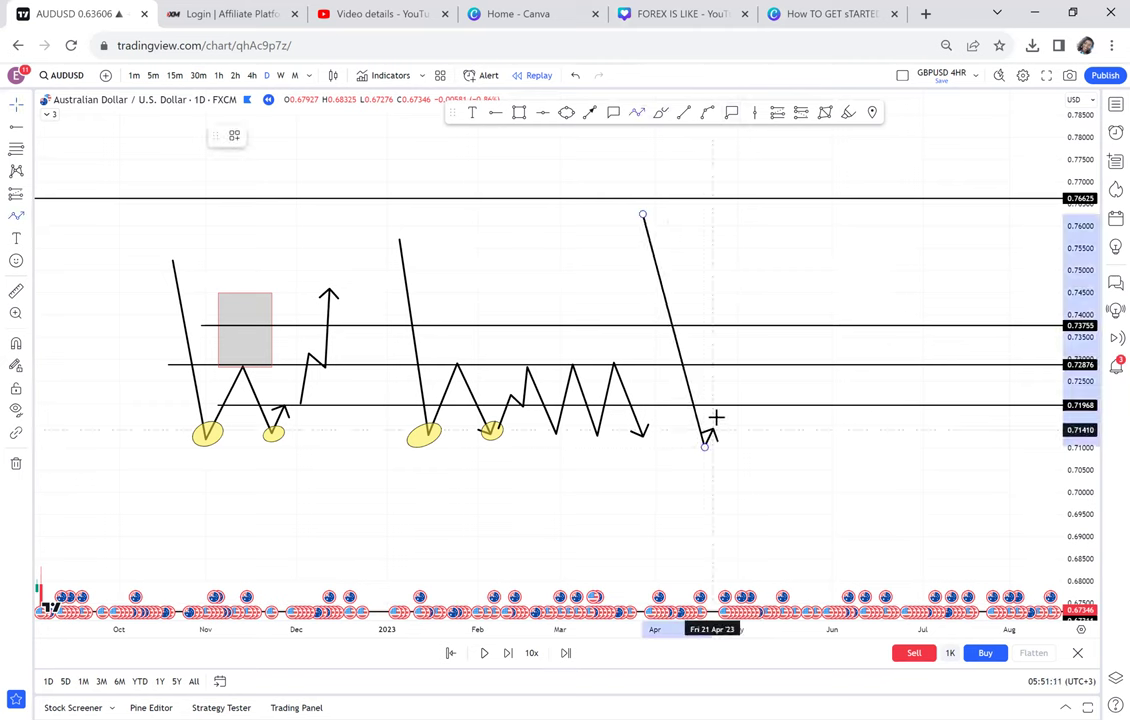
pyautogui.click(733, 365)
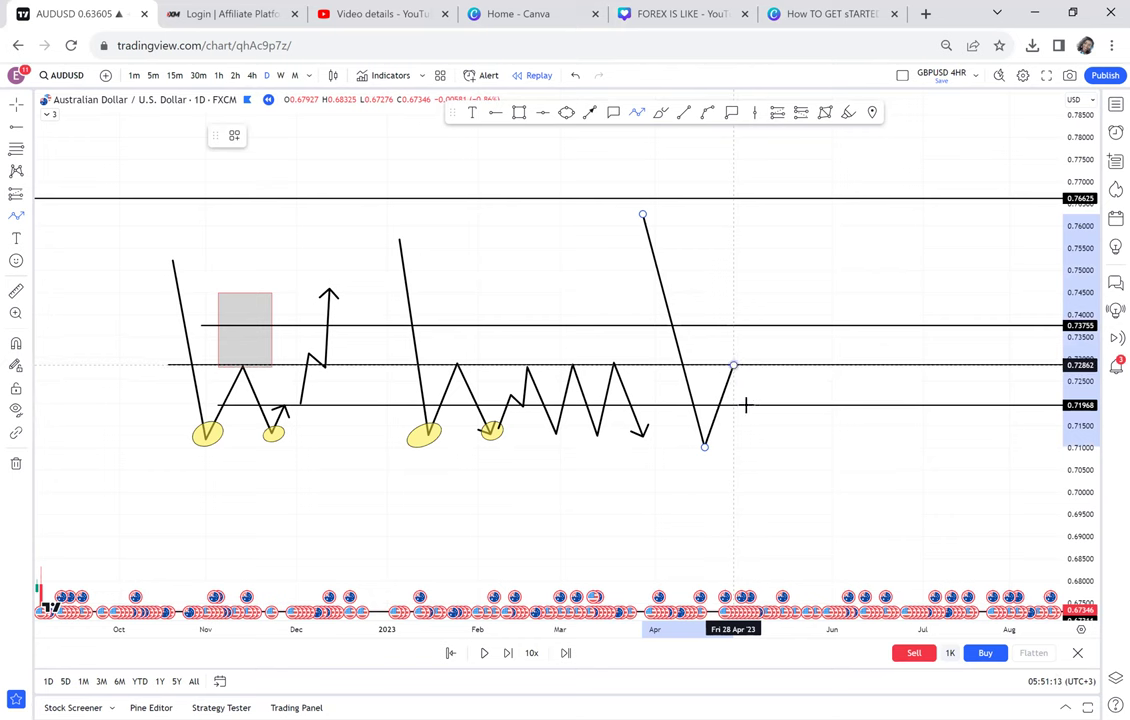
pyautogui.doubleClick(767, 432)
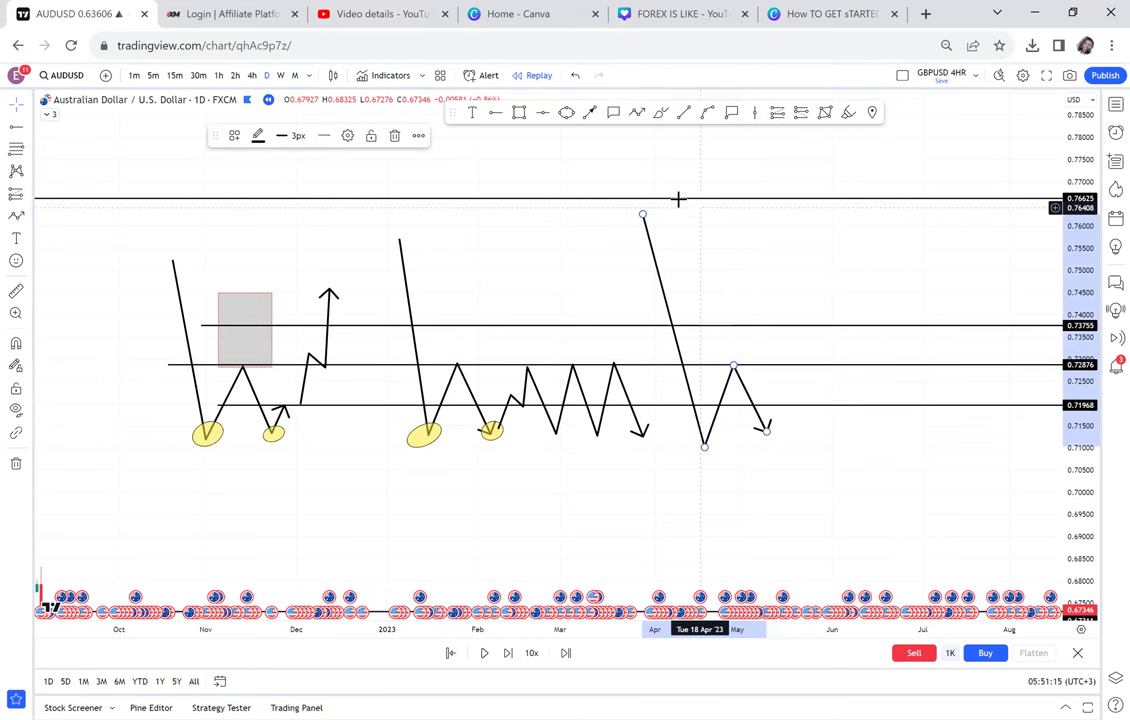
# Circle both lows of the third double-bottom path with yellow ellipses
pyautogui.click(566, 113)
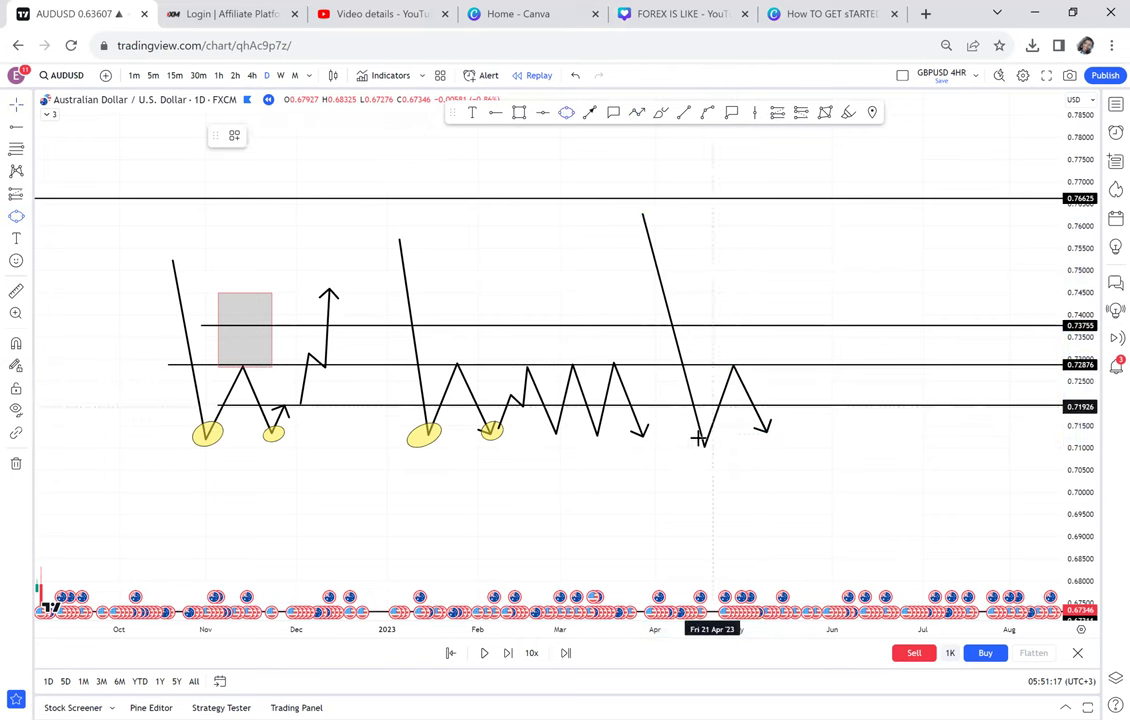
pyautogui.click(730, 430)
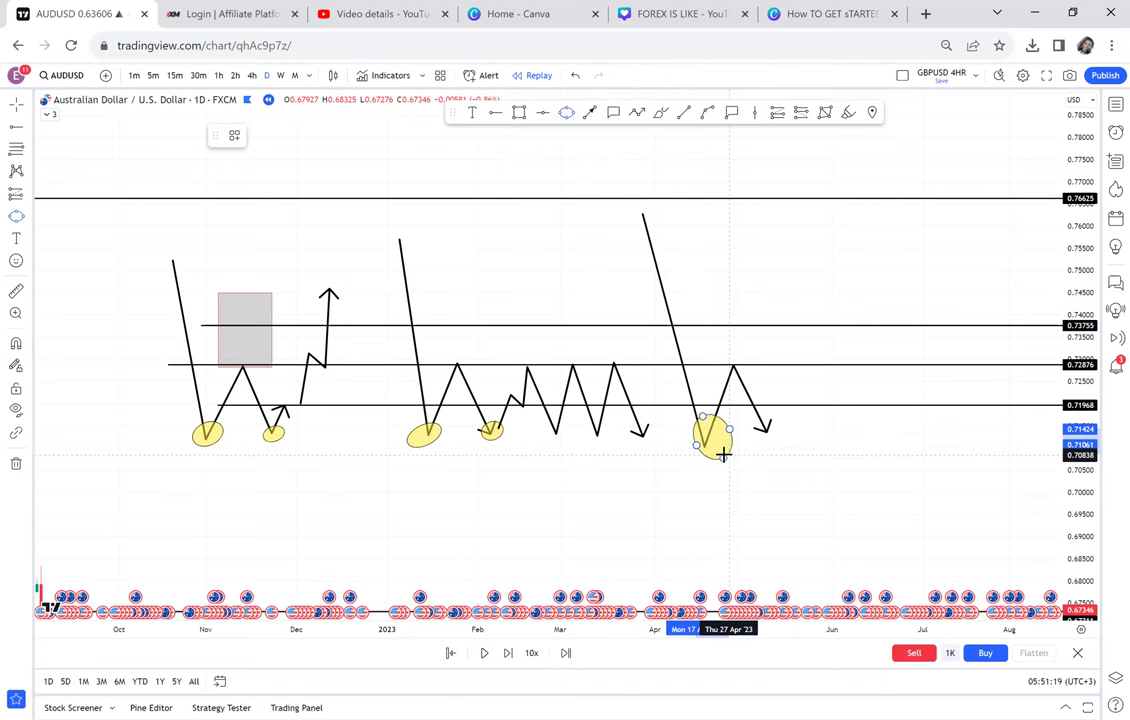
pyautogui.click(723, 455)
pyautogui.click(566, 113)
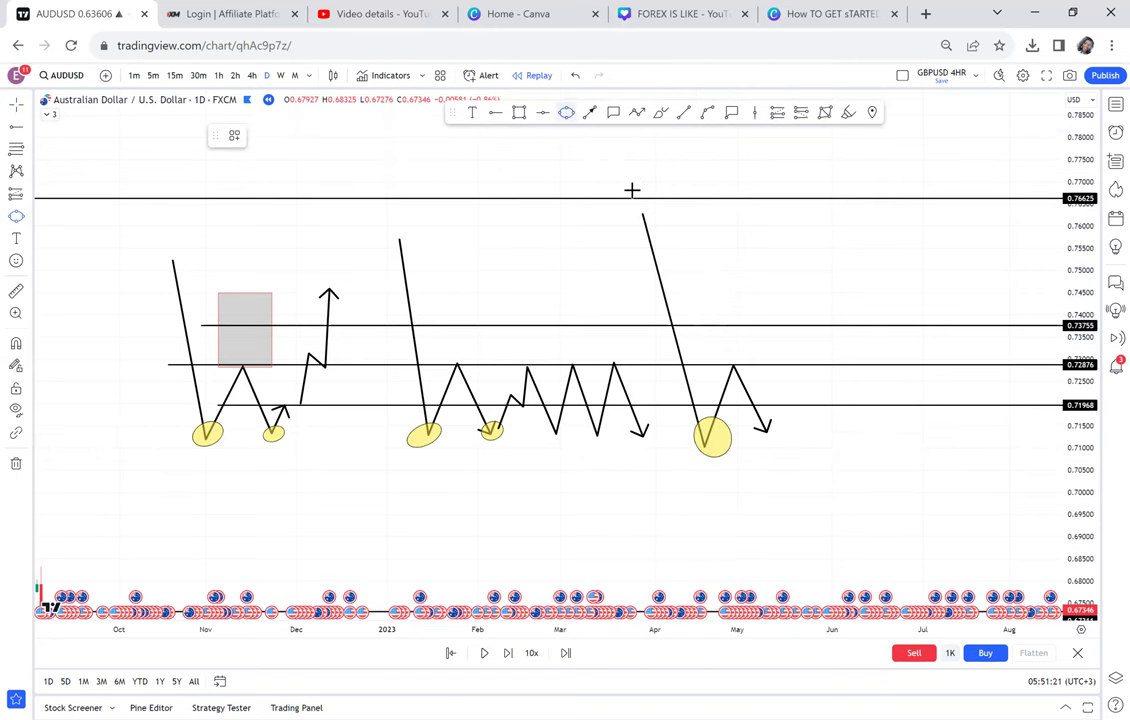
pyautogui.click(755, 437)
pyautogui.click(779, 421)
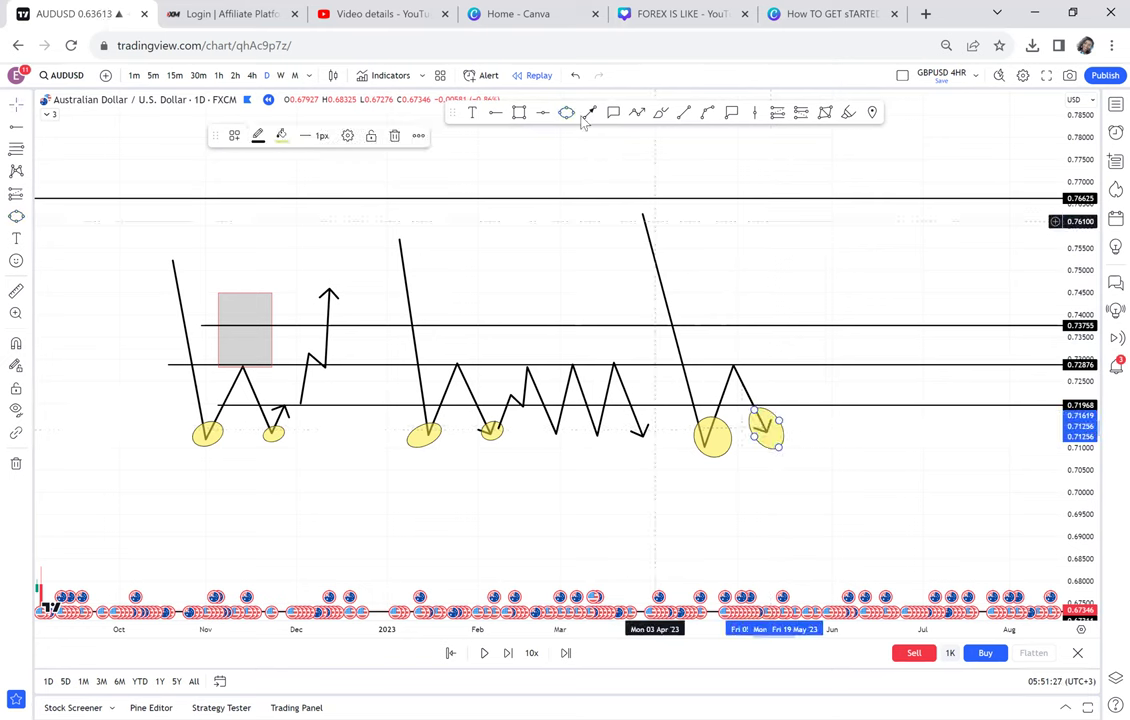
# Draw a path from the third pattern's second low that zigzags just under the 0.720 line and drops to about 0.707
pyautogui.click(635, 113)
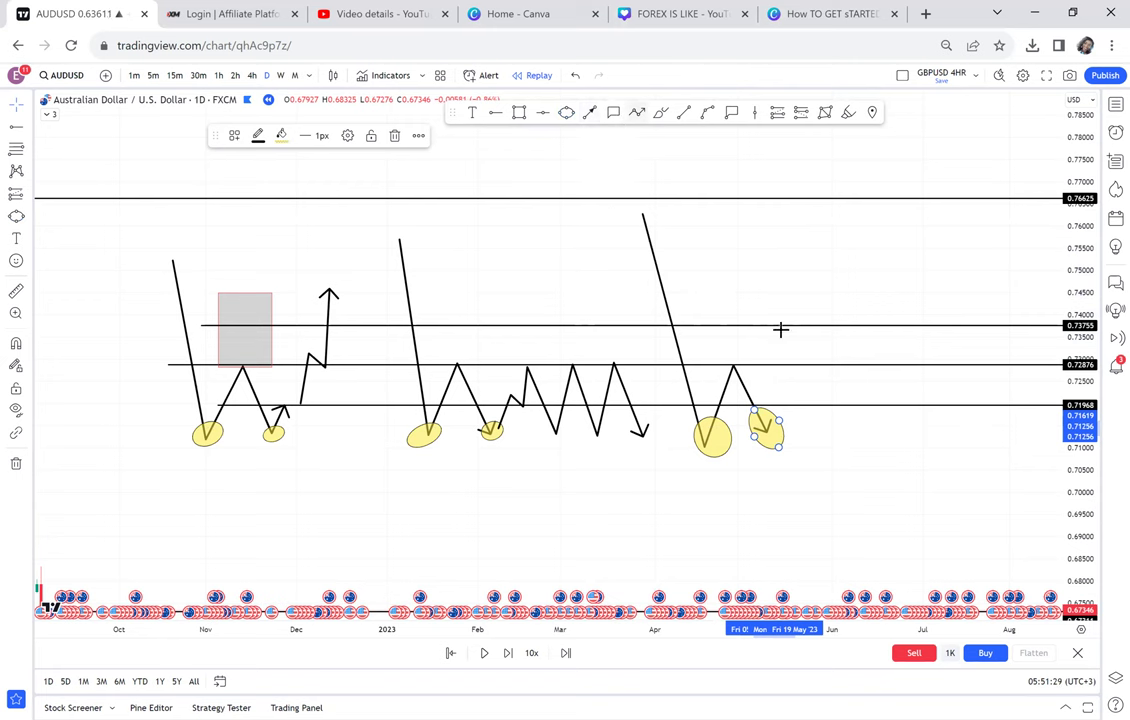
pyautogui.click(775, 438)
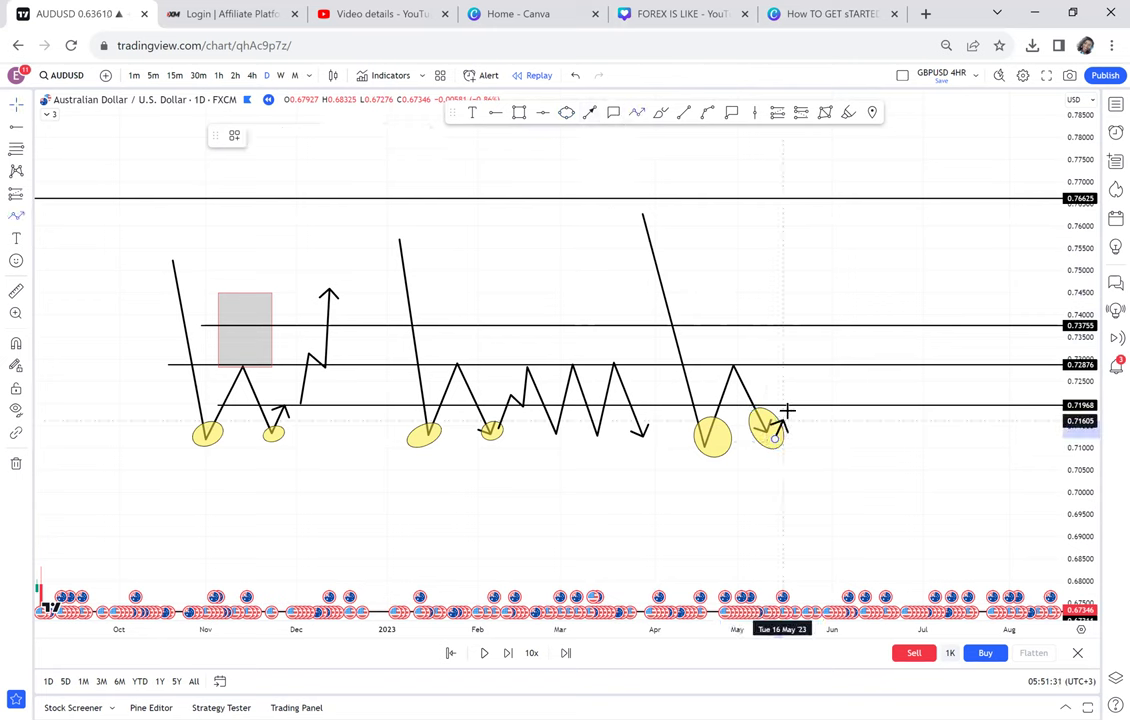
pyautogui.click(790, 405)
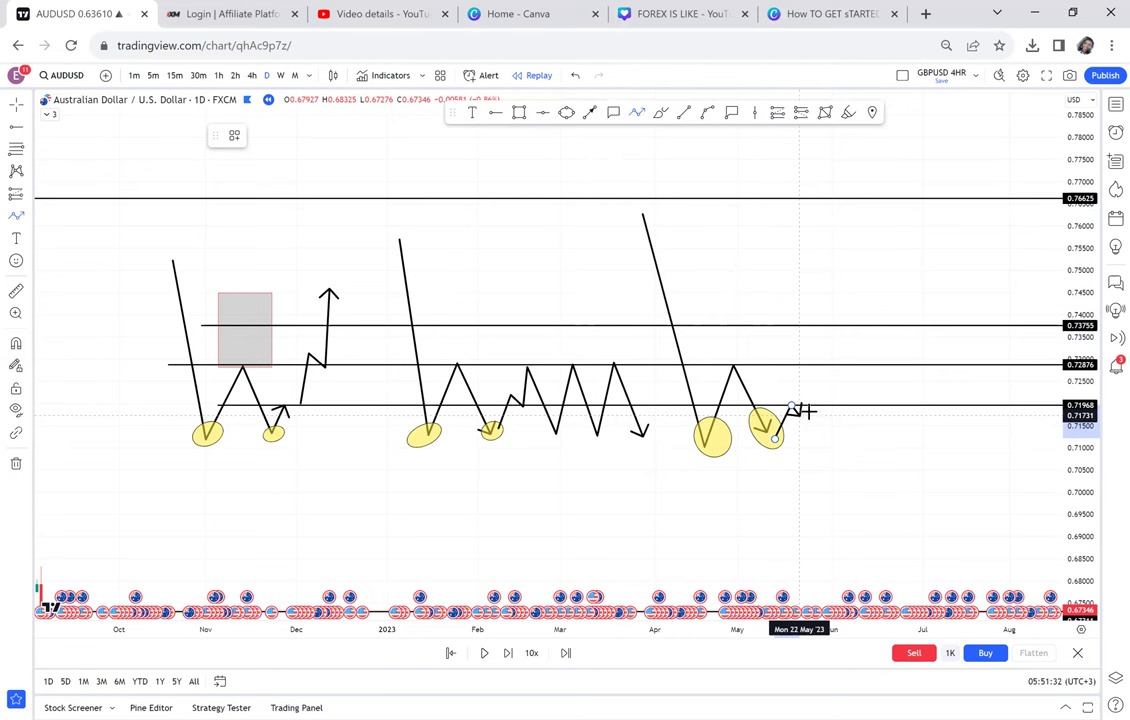
pyautogui.click(808, 408)
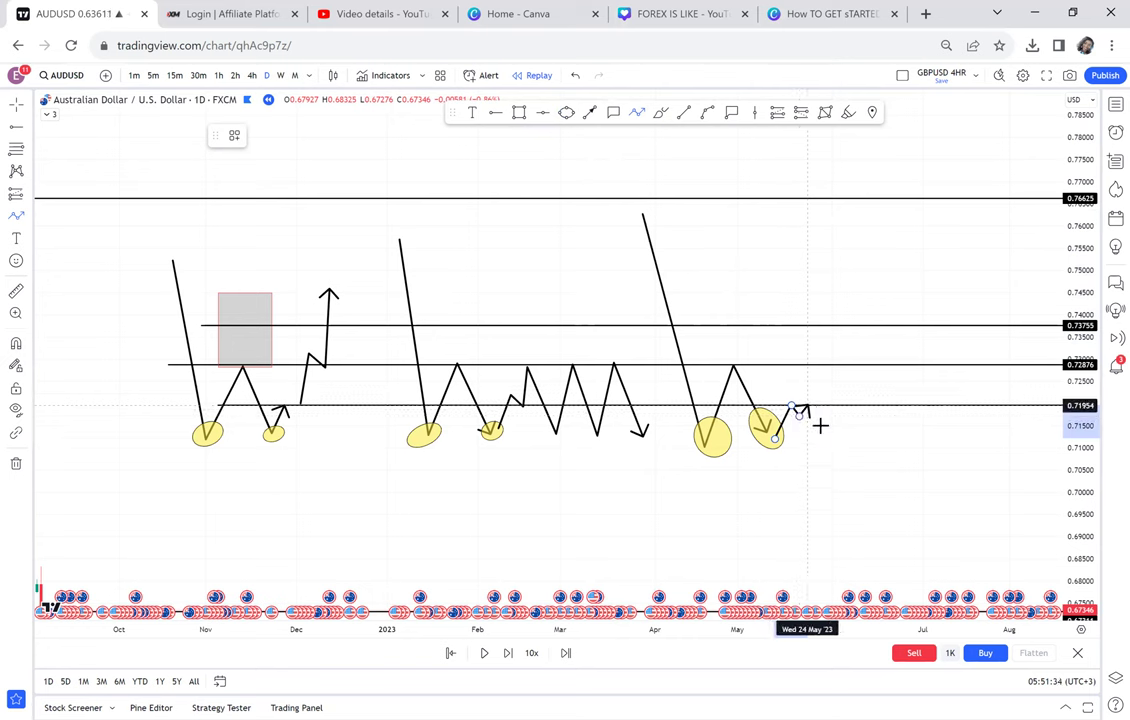
pyautogui.click(820, 426)
pyautogui.click(825, 405)
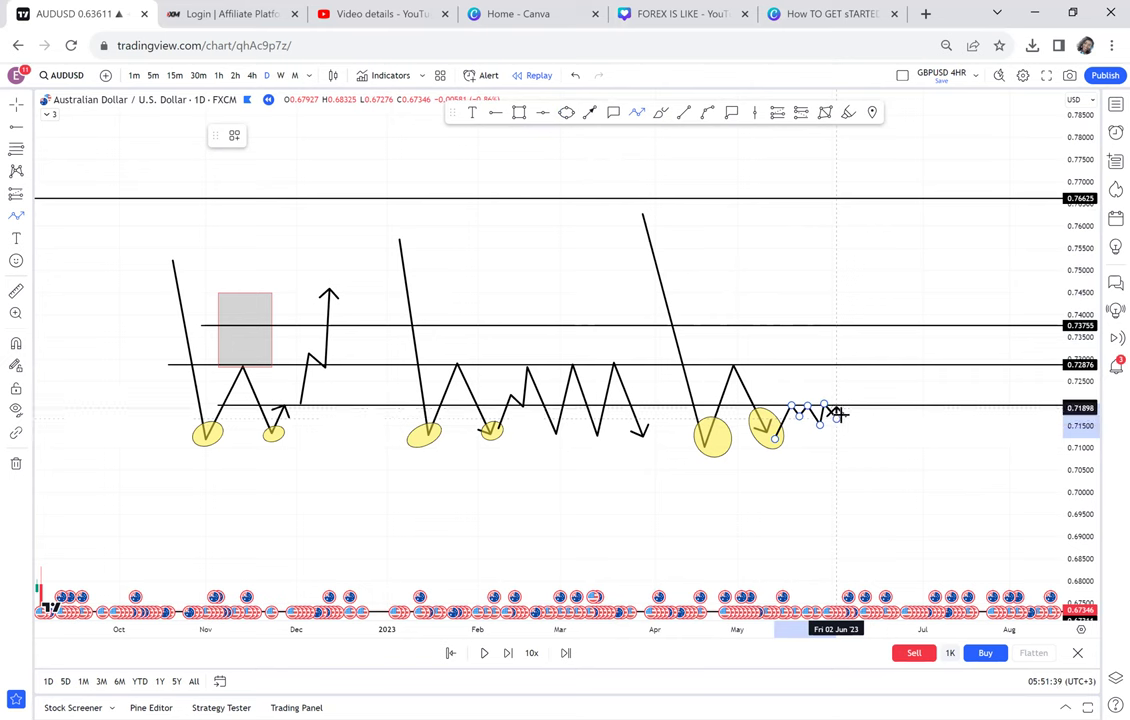
pyautogui.click(840, 406)
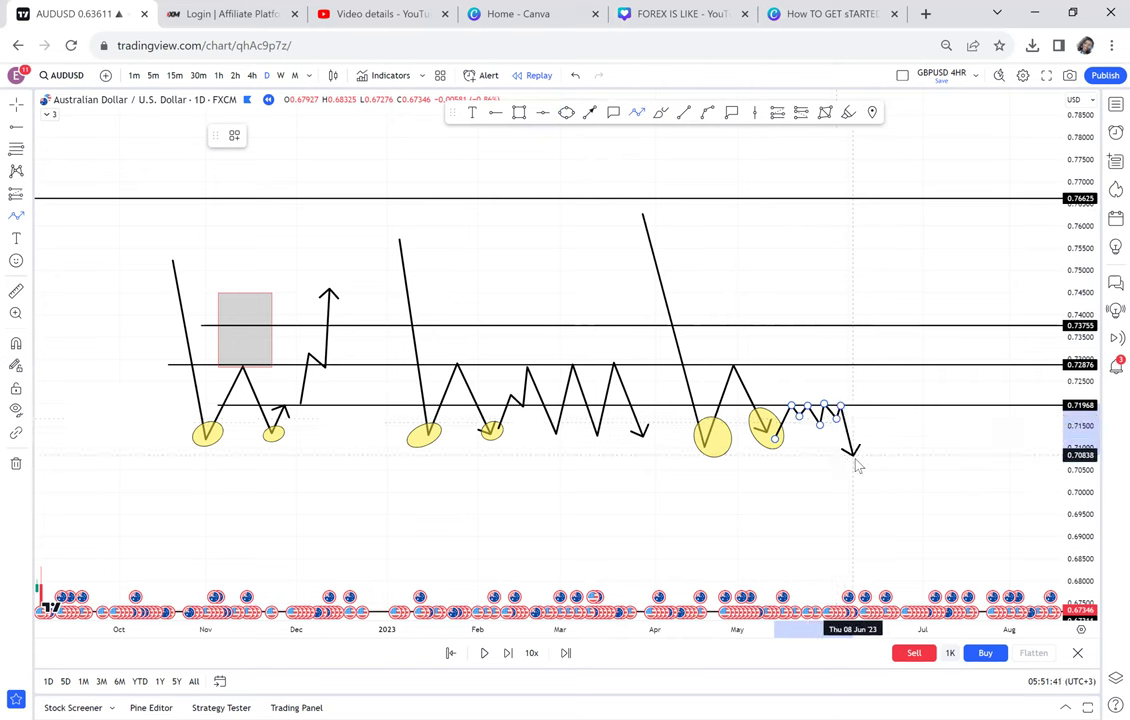
pyautogui.doubleClick(857, 460)
pyautogui.click(898, 454)
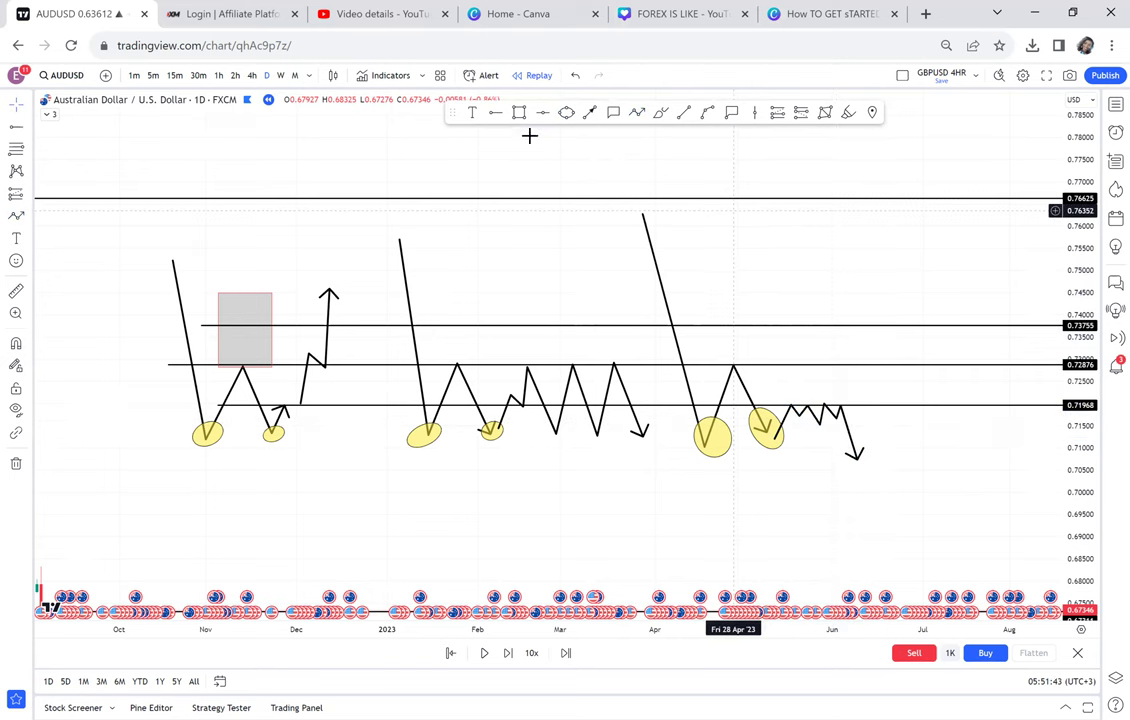
# Draw a horizontal ray at about 0.711 through the third pattern's low and trace its large and small humps with a red brush curve
pyautogui.click(688, 444)
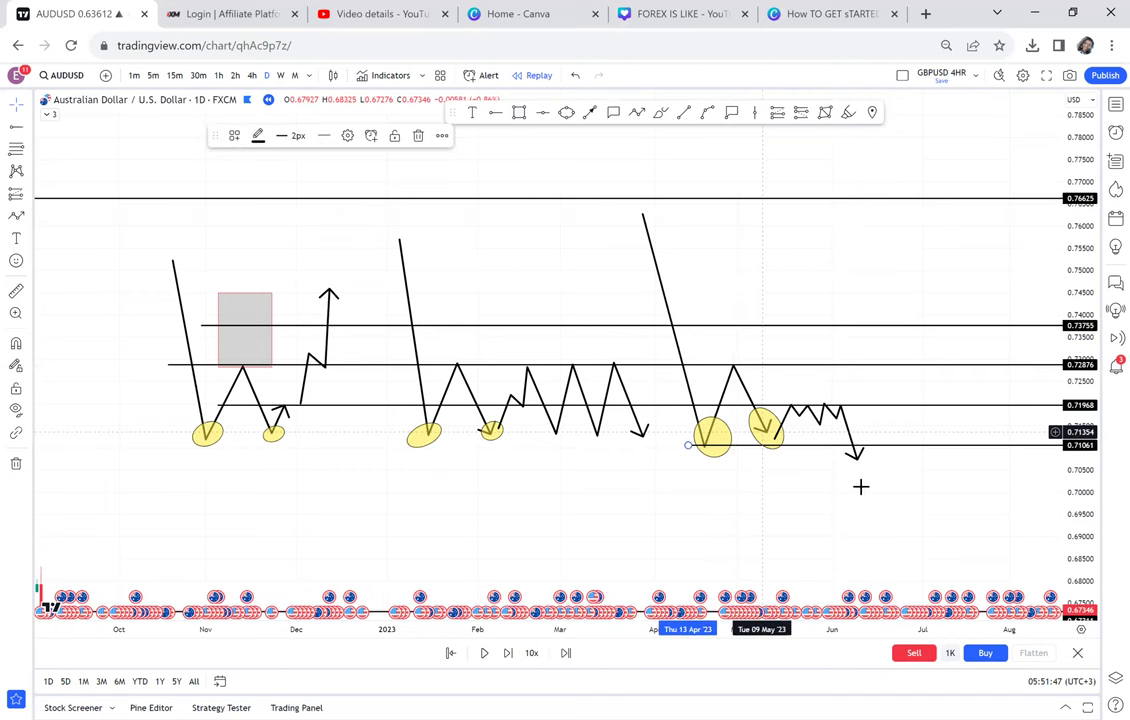
pyautogui.moveTo(740, 453); pyautogui.dragTo(781, 400)
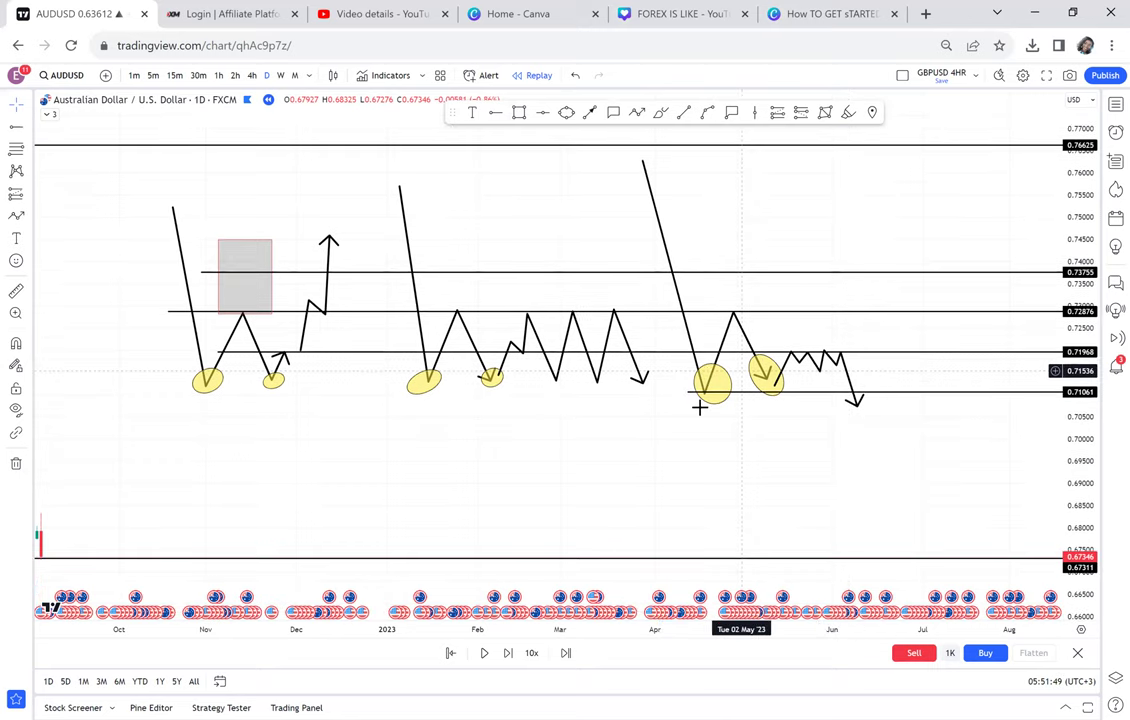
pyautogui.click(702, 396)
pyautogui.click(660, 112)
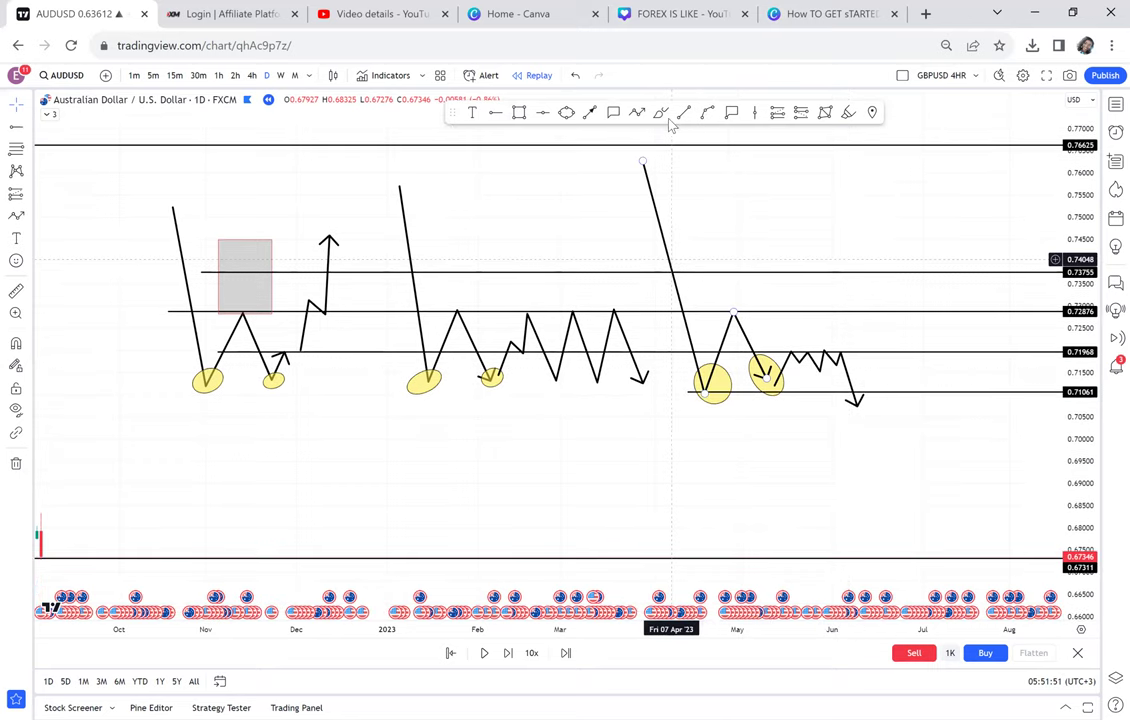
pyautogui.moveTo(702, 396)
pyautogui.mouseDown()
pyautogui.moveTo(730, 305)
pyautogui.moveTo(765, 375)
pyautogui.moveTo(849, 386)
pyautogui.mouseUp()
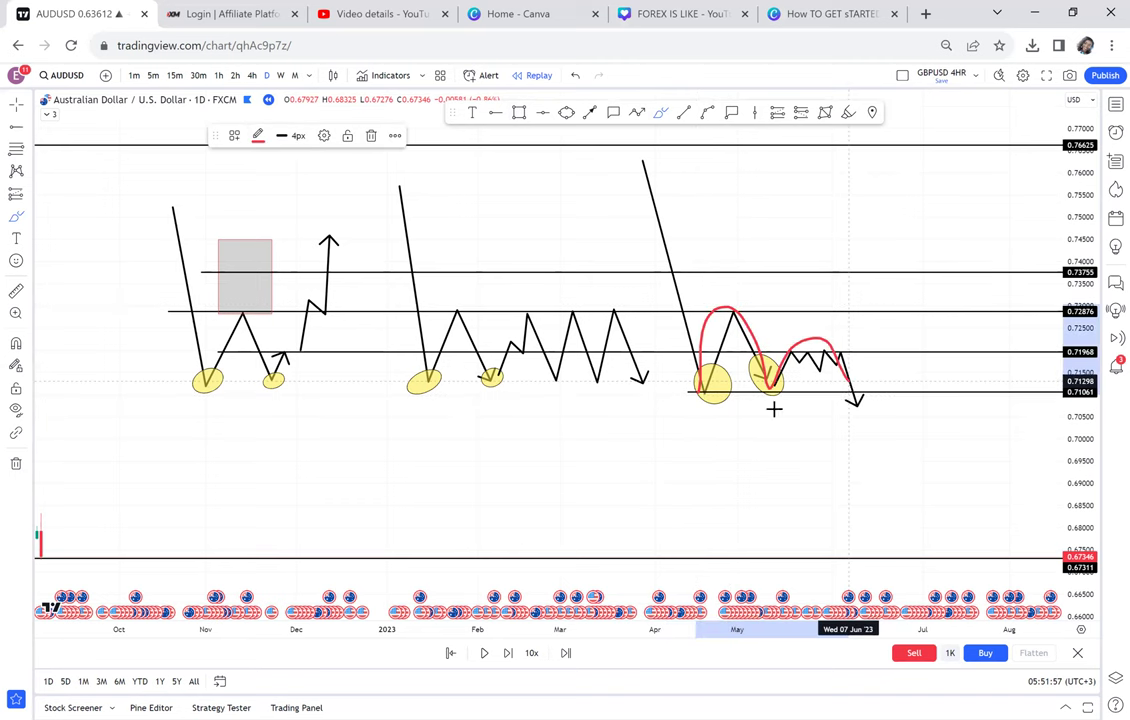
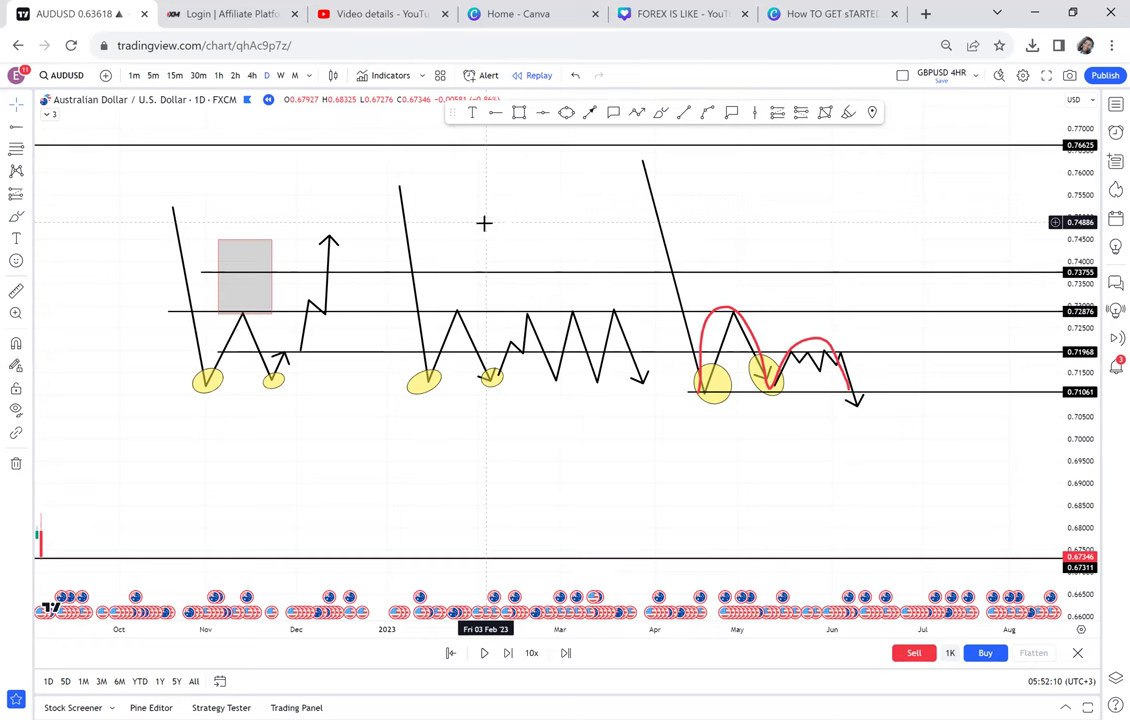
# Mark a support zone on the real price candles with a rectangle from about 0.668 to 0.673, spanning late June to early October 2022
pyautogui.moveTo(555, 416); pyautogui.dragTo(853, 404)
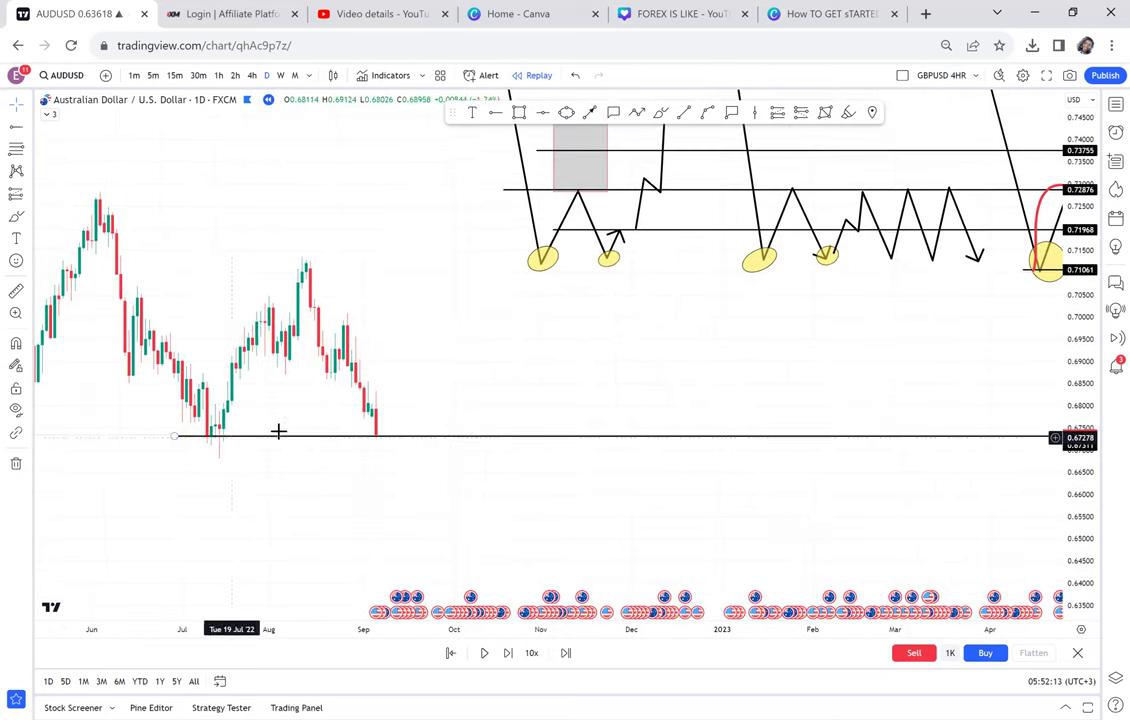
pyautogui.moveTo(589, 301); pyautogui.dragTo(472, 444)
pyautogui.moveTo(600, 310); pyautogui.dragTo(635, 308)
pyautogui.click(524, 115)
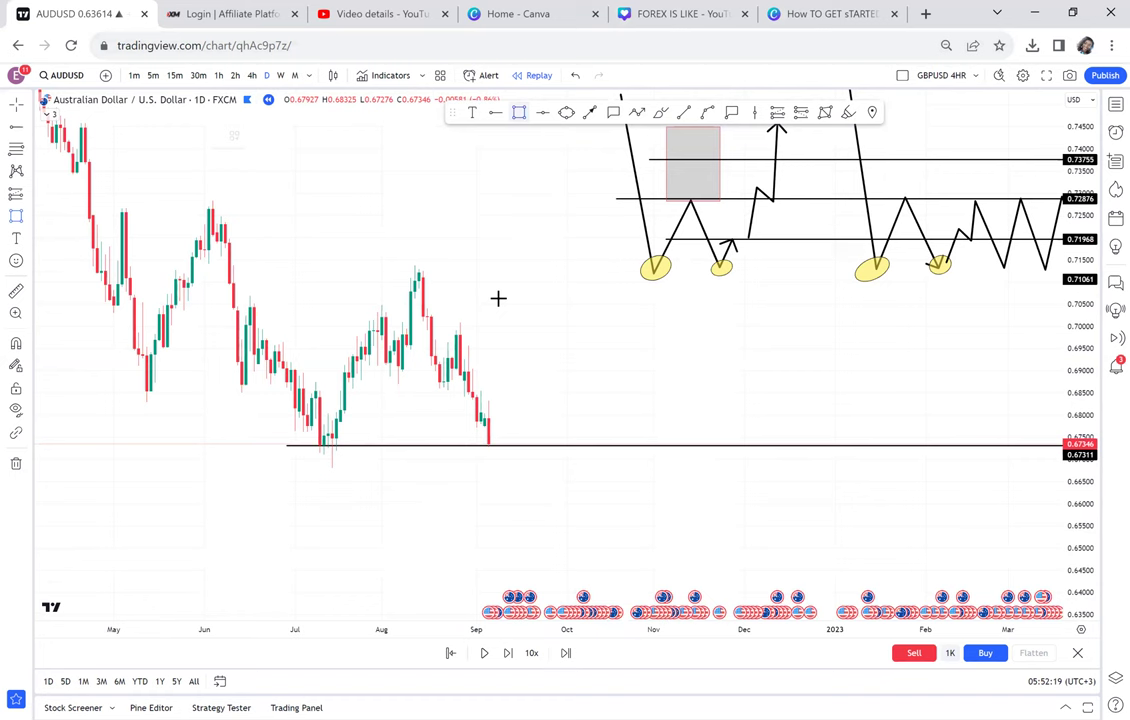
pyautogui.click(555, 468)
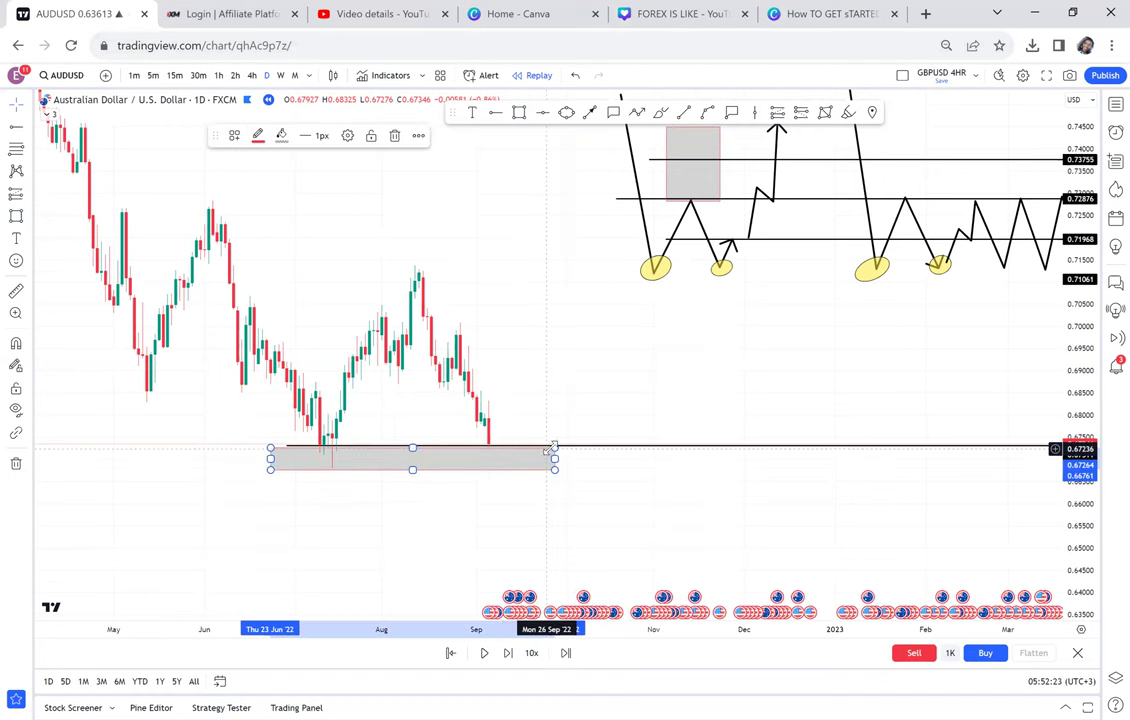
pyautogui.moveTo(568, 441); pyautogui.dragTo(585, 438)
pyautogui.click(547, 315)
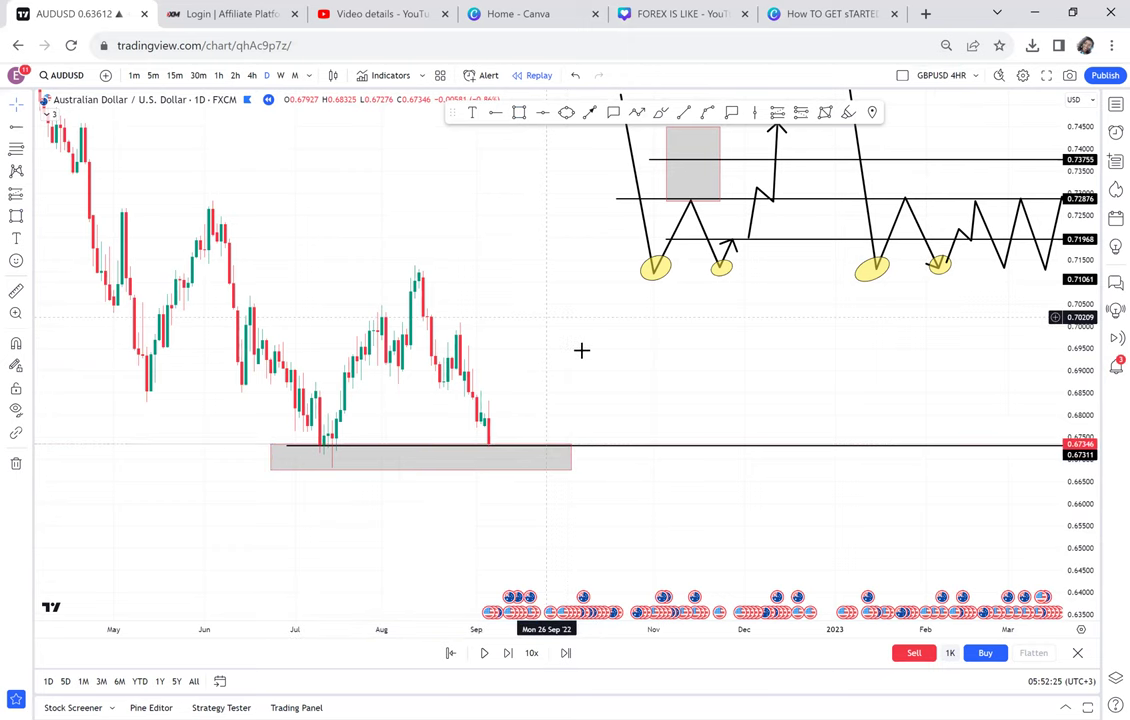
# Place horizontal lines at about 0.714 on the August high and at about 0.691, measured halfway down to the support zone's lower edge
pyautogui.click(543, 114)
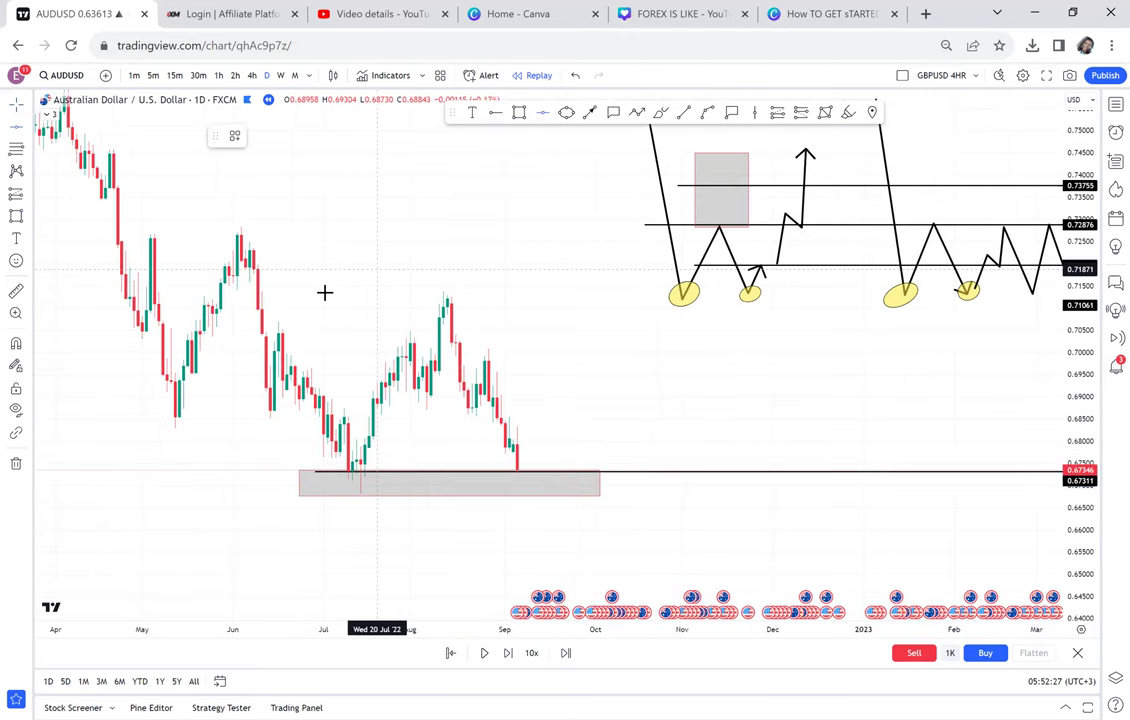
pyautogui.click(548, 290)
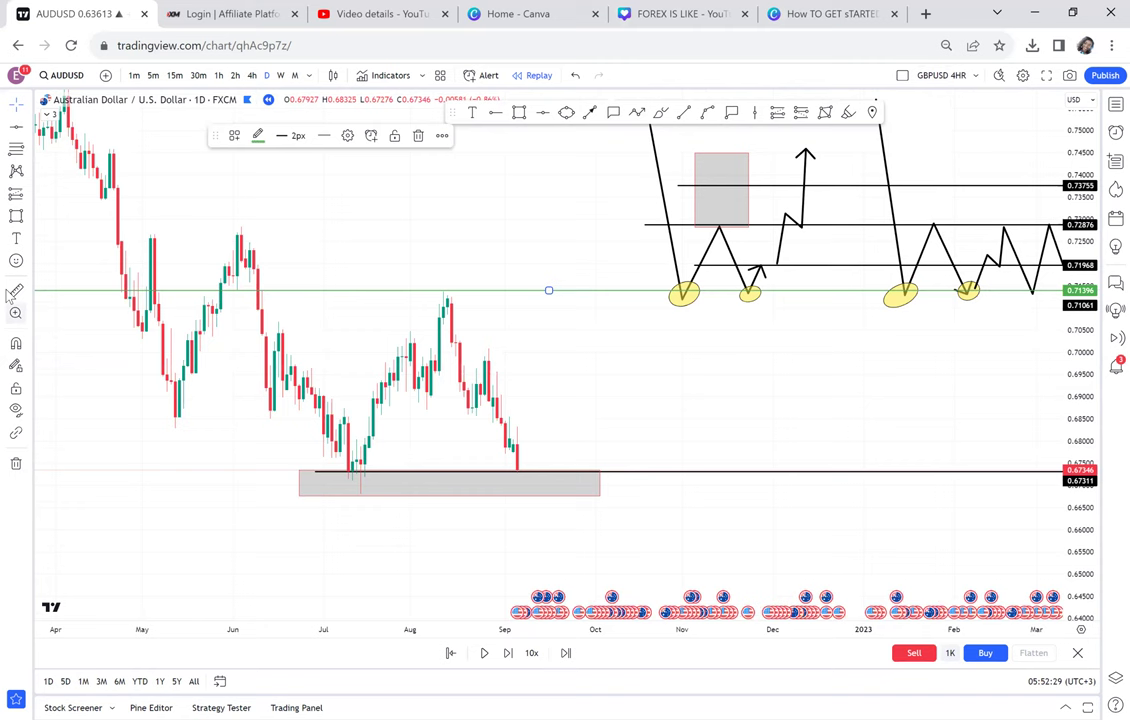
pyautogui.keyDown('shift'); pyautogui.click(291, 496); pyautogui.keyUp('shift')
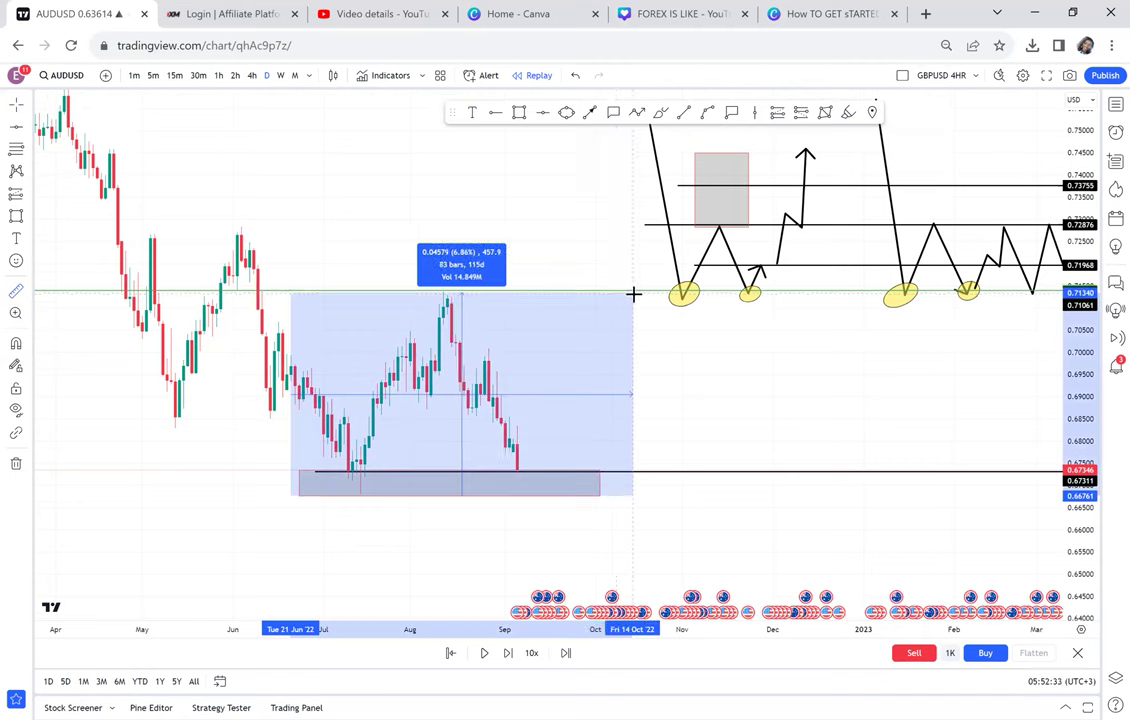
pyautogui.click(636, 291)
pyautogui.click(540, 114)
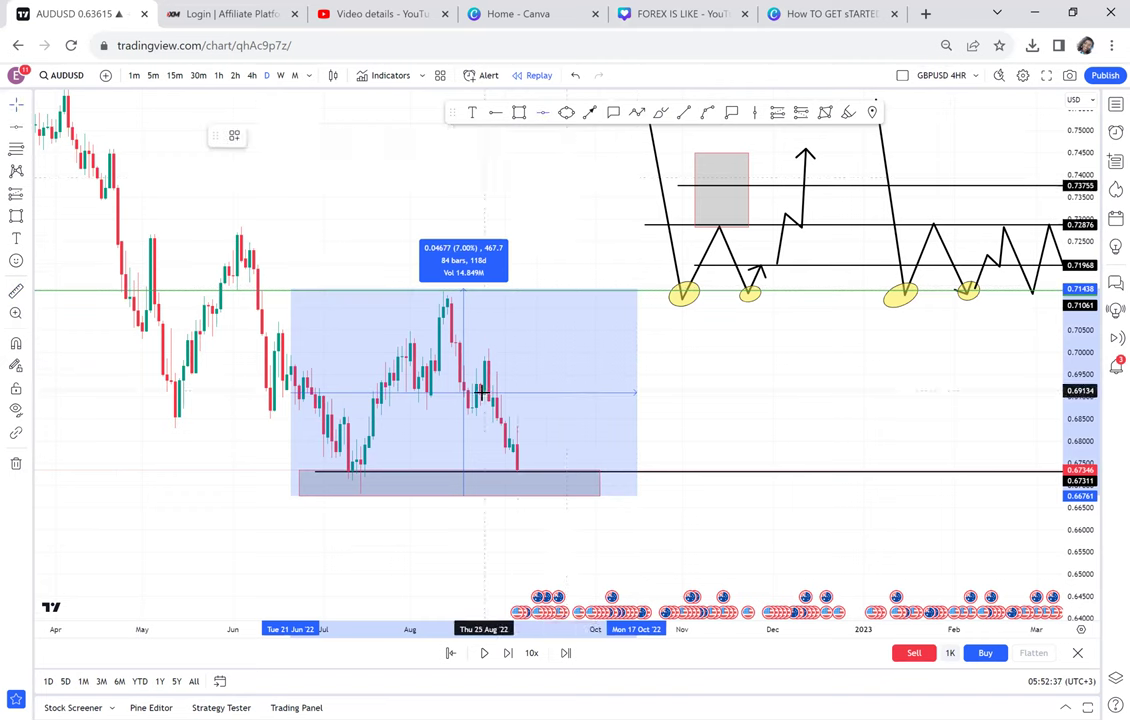
pyautogui.click(548, 391)
# Recolor the horizontal line on the August high red
pyautogui.click(525, 293)
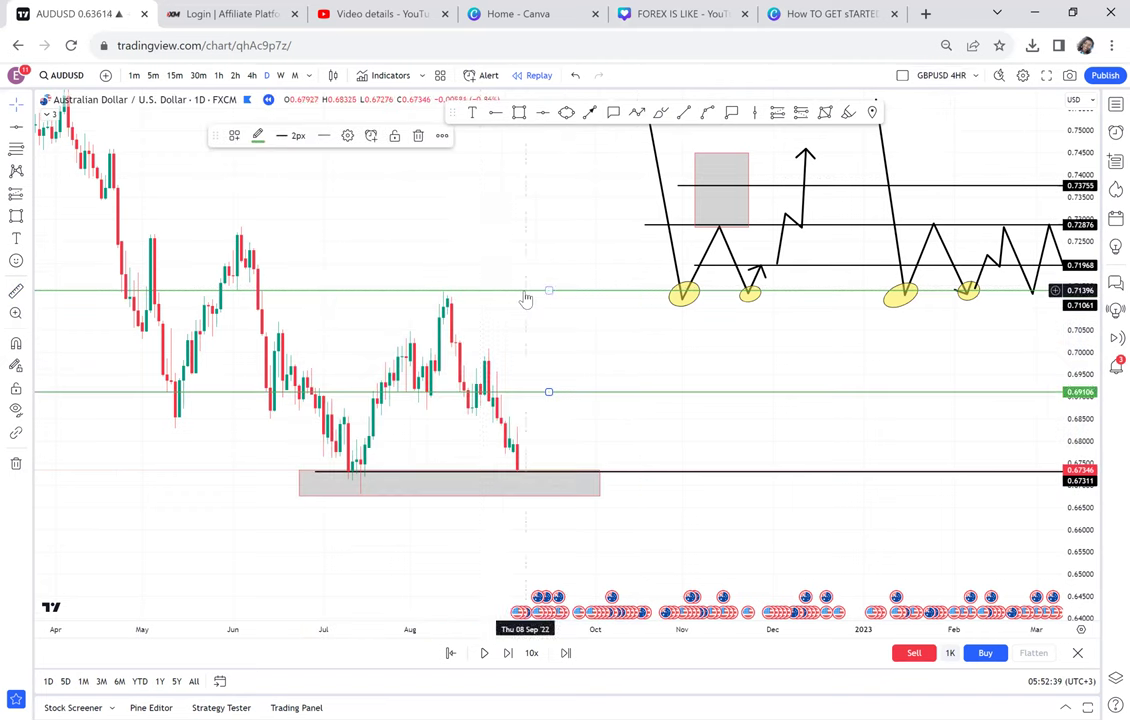
pyautogui.click(259, 137)
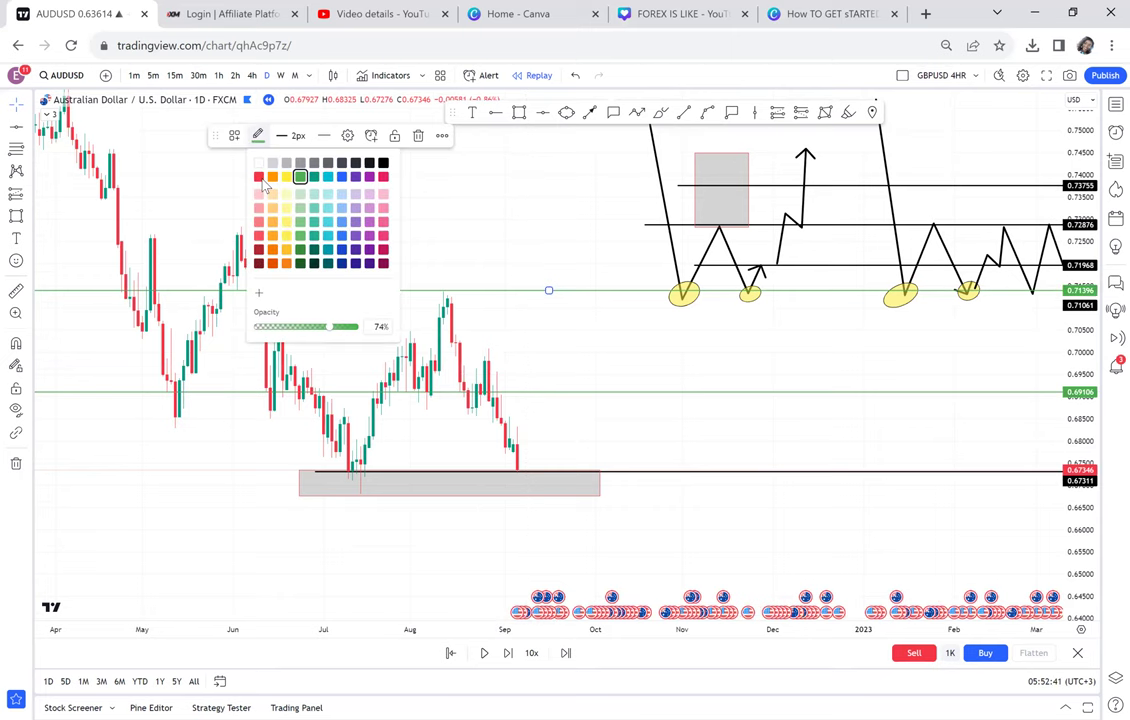
pyautogui.click(261, 180)
# Draw a path from the September low at about 0.673 upward, with small pullbacks at the green and red lines, ending at about 0.740
pyautogui.scroll(1, 441, 340)
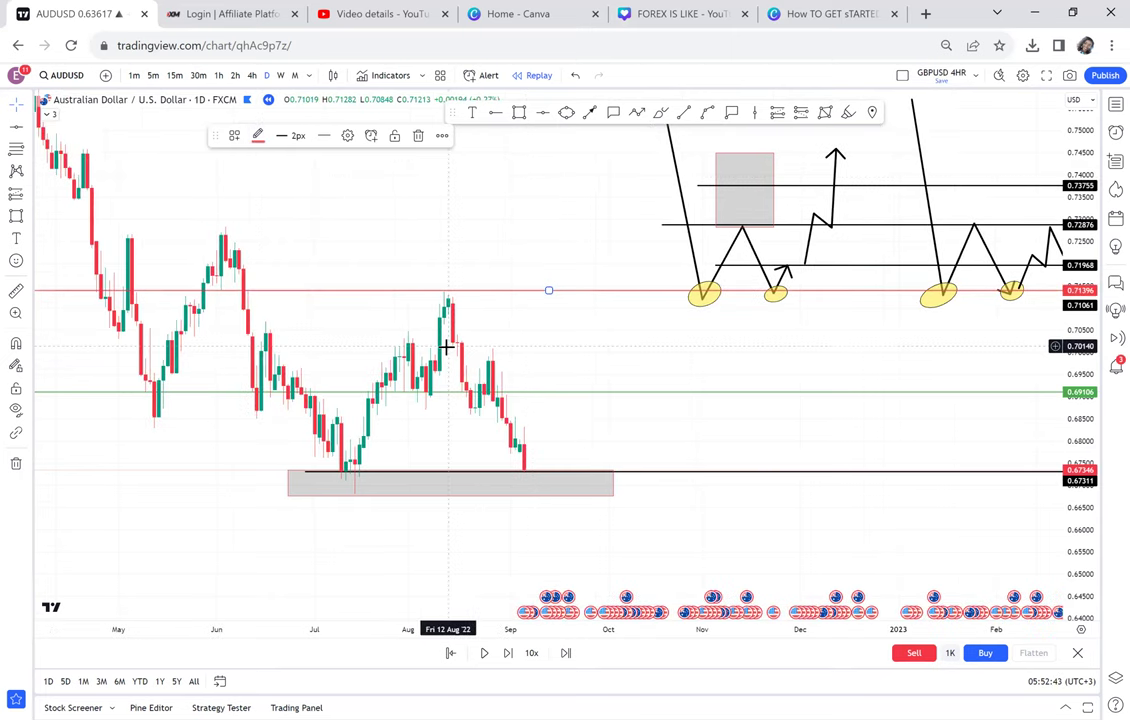
pyautogui.scroll(-1, 440, 330)
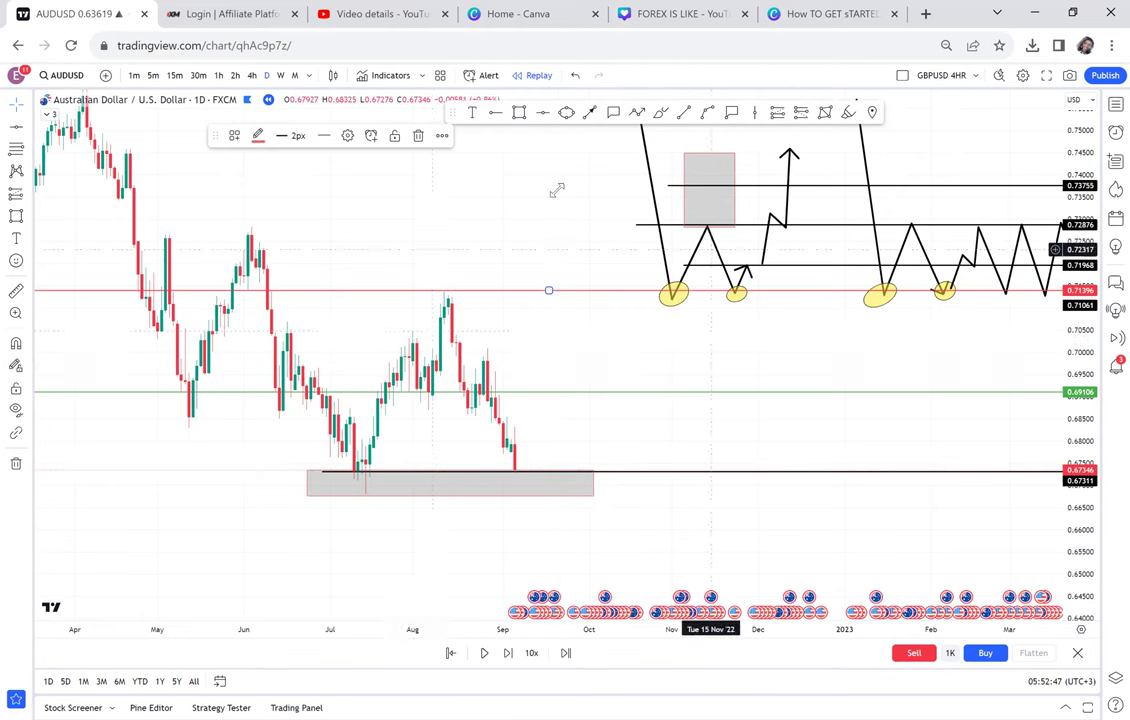
pyautogui.click(637, 113)
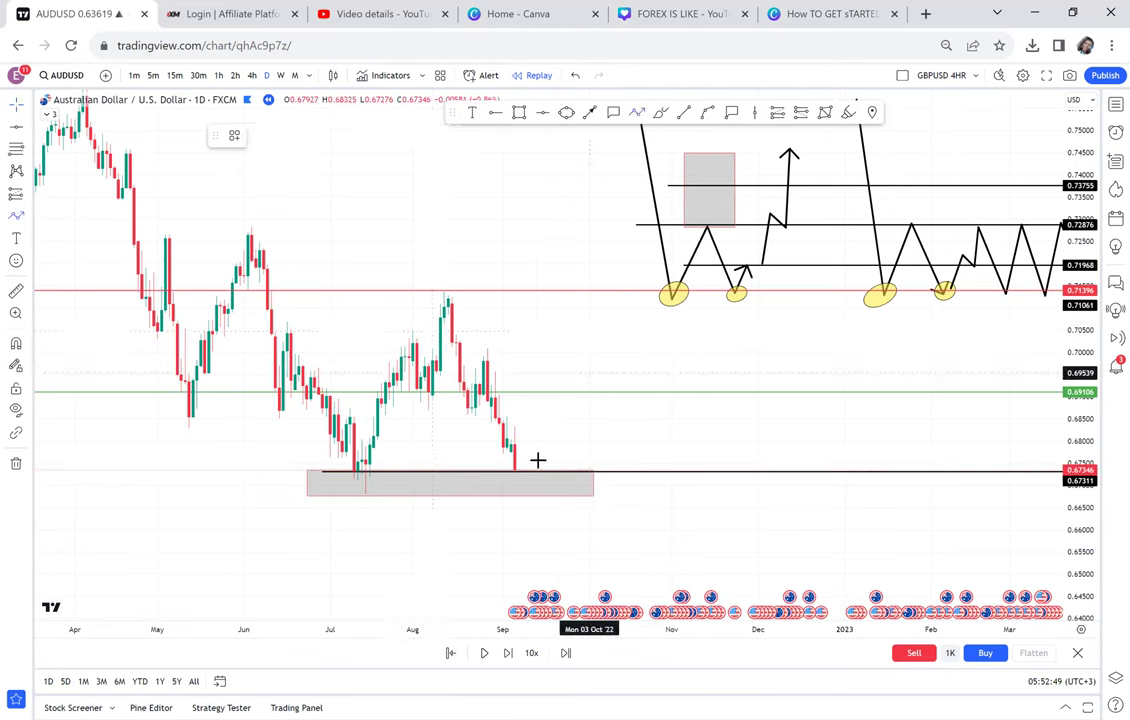
pyautogui.click(527, 468)
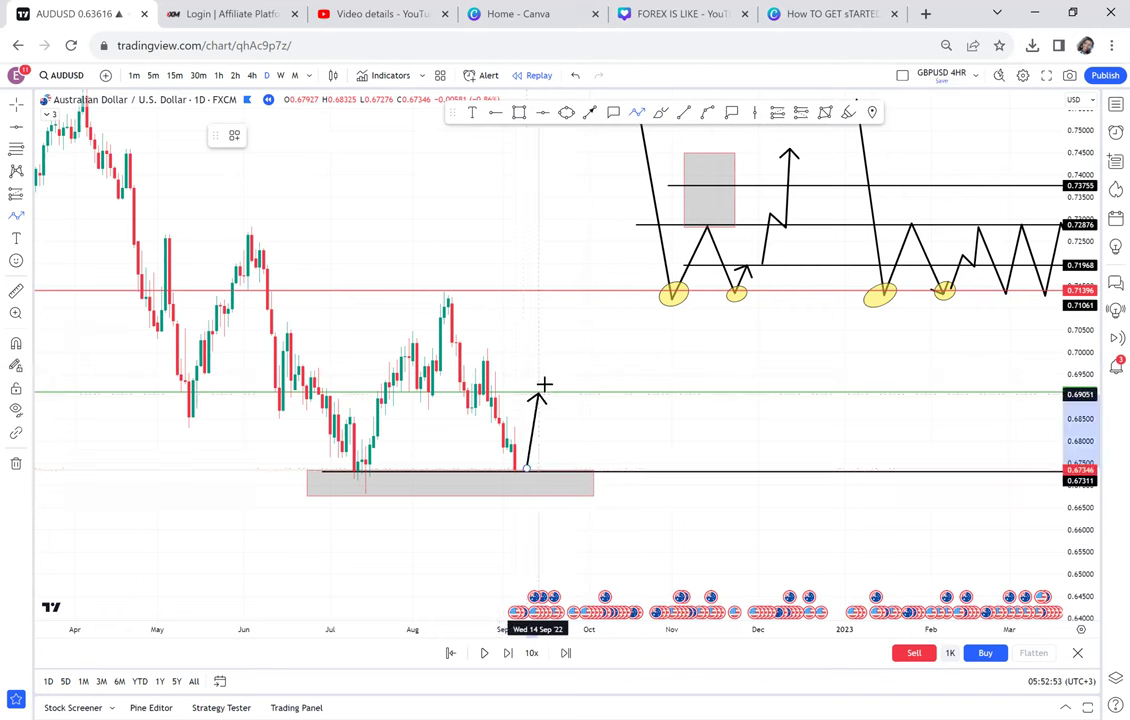
pyautogui.click(557, 393)
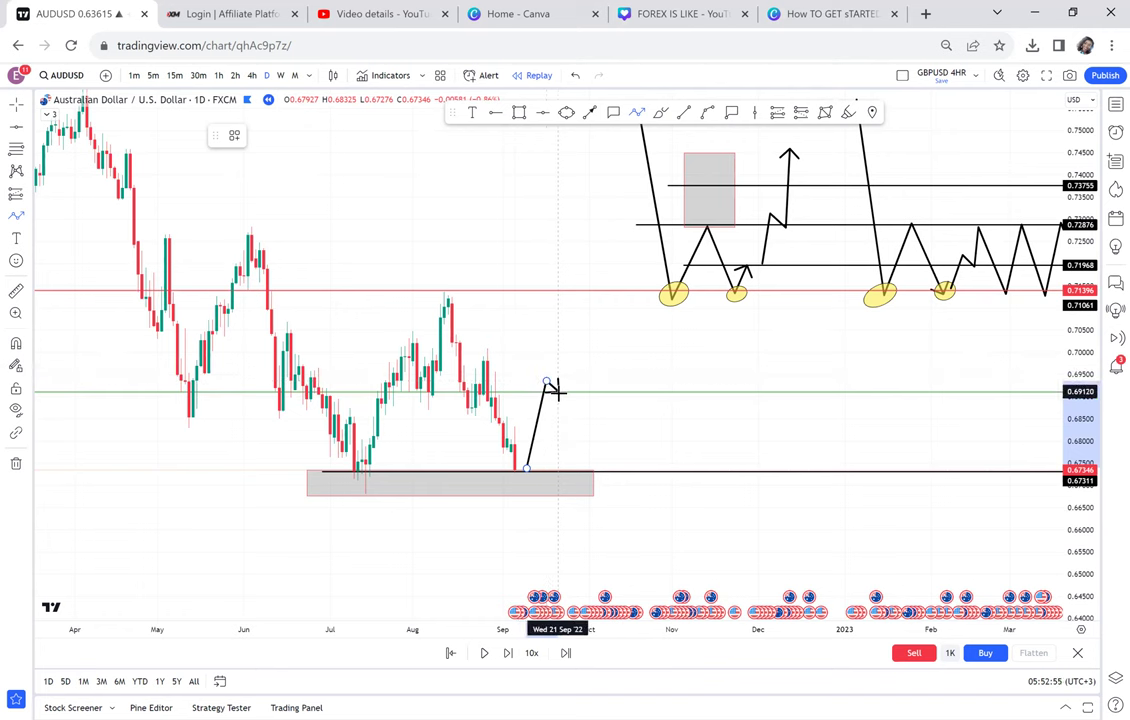
pyautogui.click(574, 276)
pyautogui.doubleClick(589, 289)
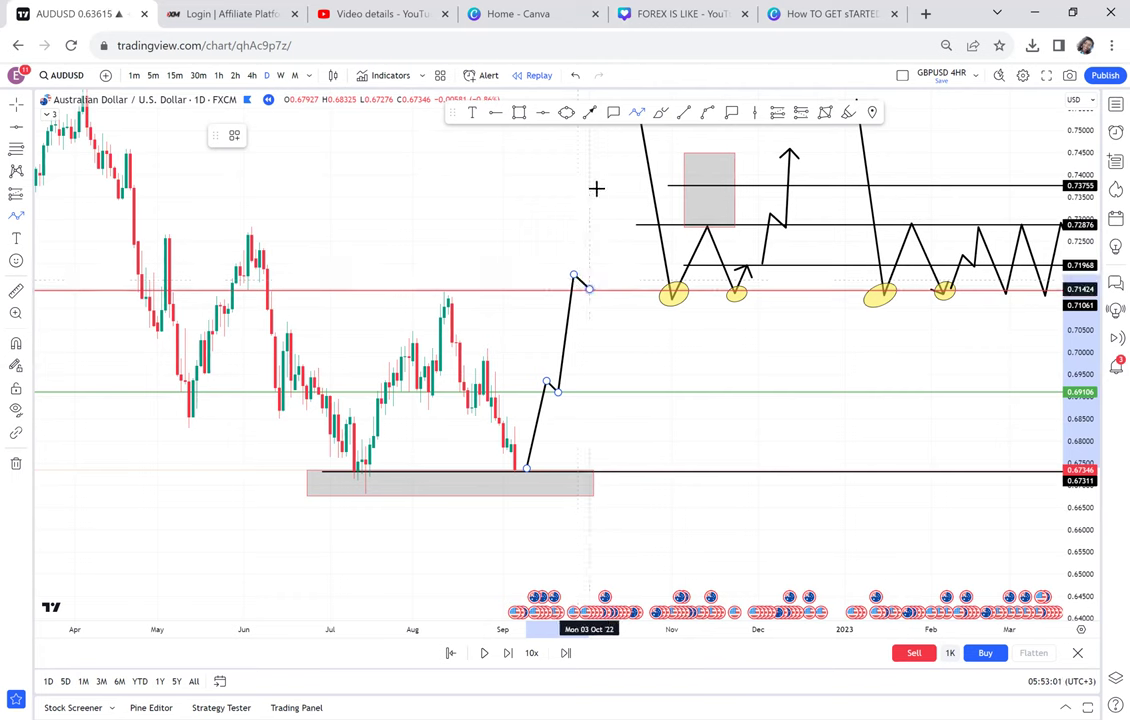
pyautogui.doubleClick(596, 176)
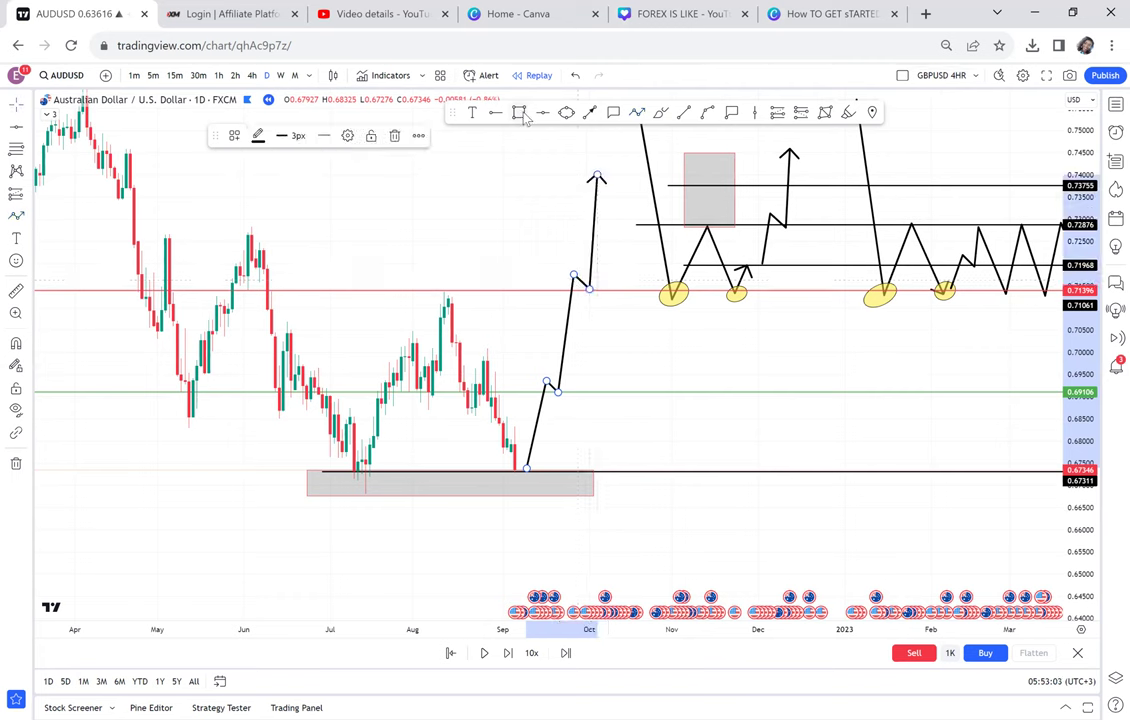
# Box the height from the support zone's base to the red line, stack that box above the line, and extend the path's end to about 0.760
pyautogui.hotkey('alt', 'shift', 'r')
pyautogui.click(358, 496)
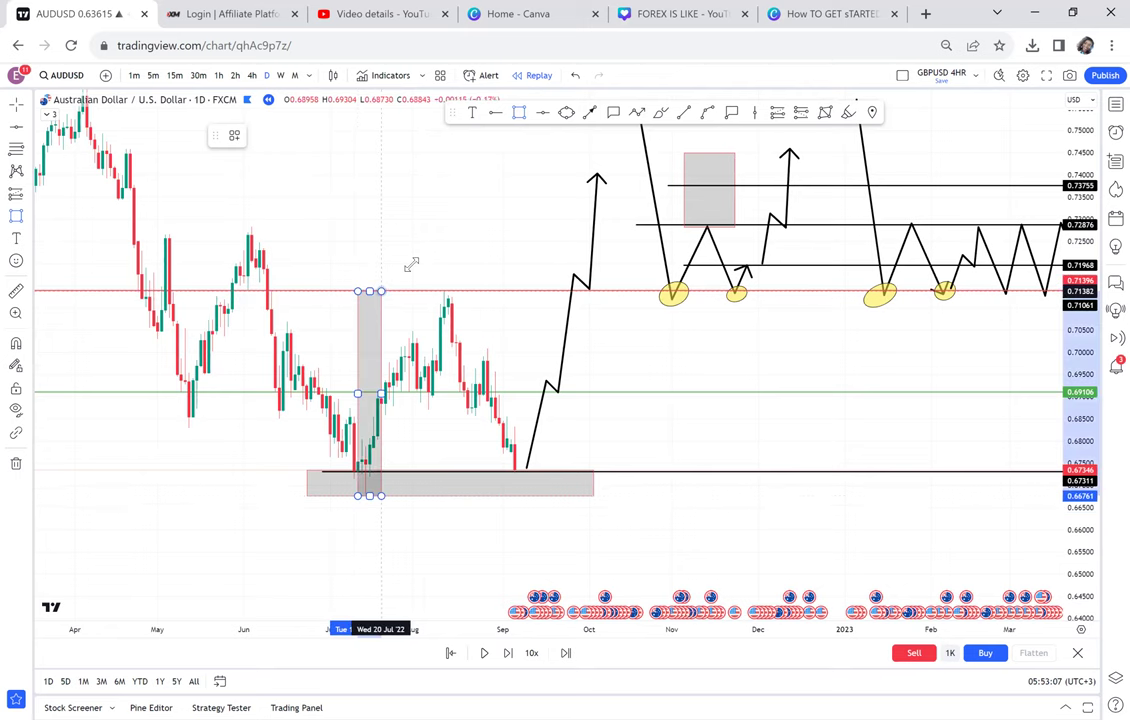
pyautogui.moveTo(405, 290); pyautogui.dragTo(401, 334)
pyautogui.moveTo(383, 400); pyautogui.dragTo(419, 270)
pyautogui.moveTo(427, 210); pyautogui.dragTo(431, 196)
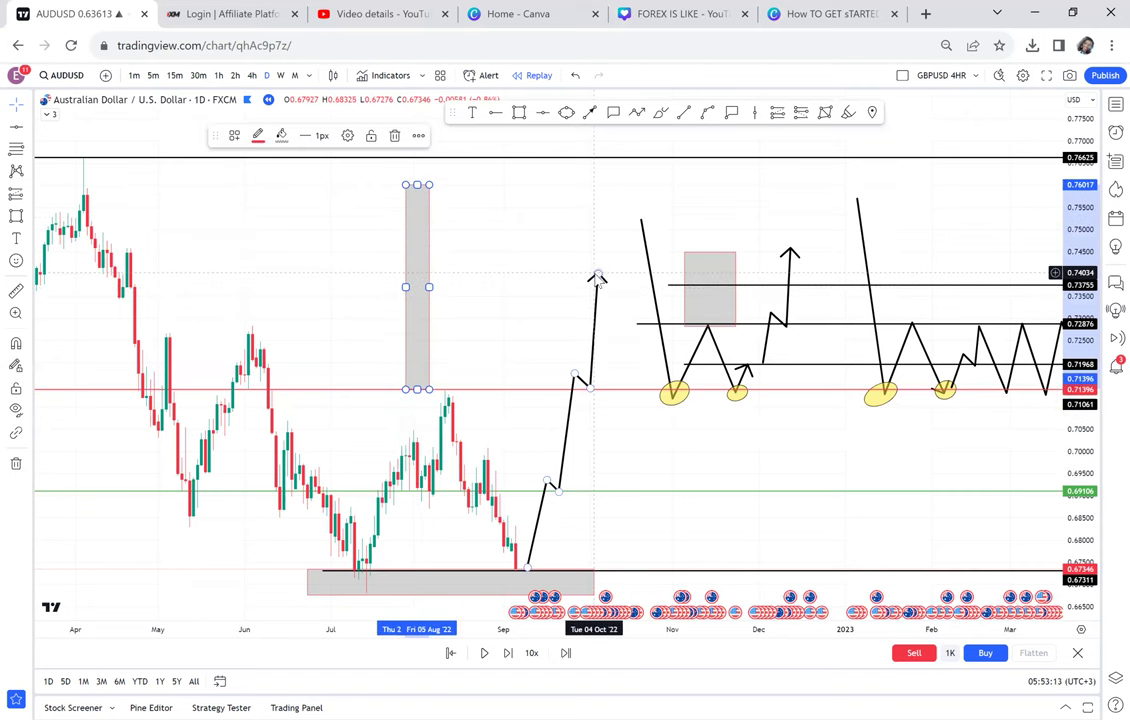
pyautogui.moveTo(597, 277); pyautogui.dragTo(598, 188)
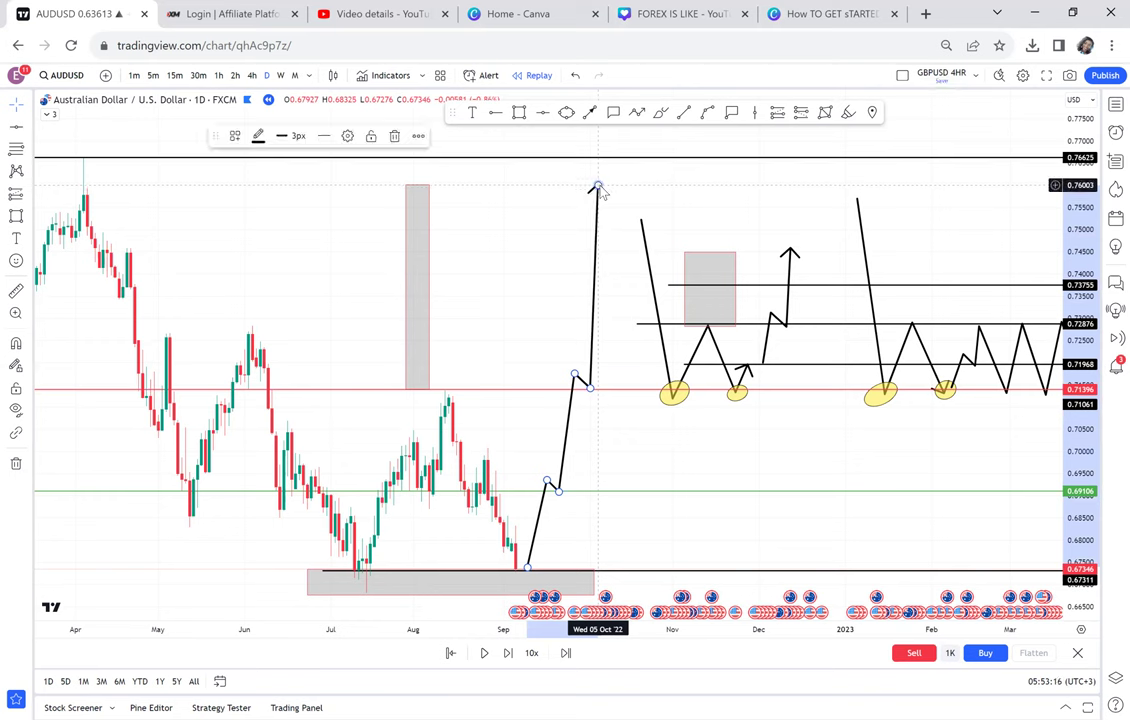
# Place a horizontal line at about 0.737, measured midway up the projected box, and move the uppermost horizontal line to about 0.760
pyautogui.click(15, 290)
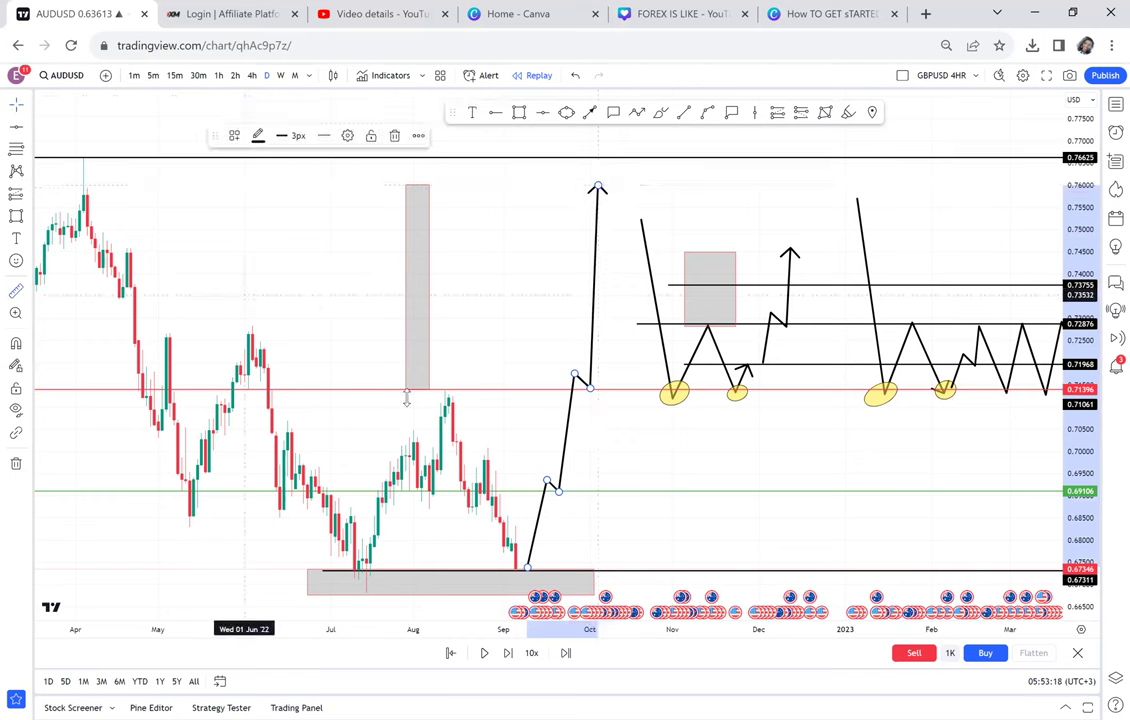
pyautogui.click(358, 388)
pyautogui.click(617, 183)
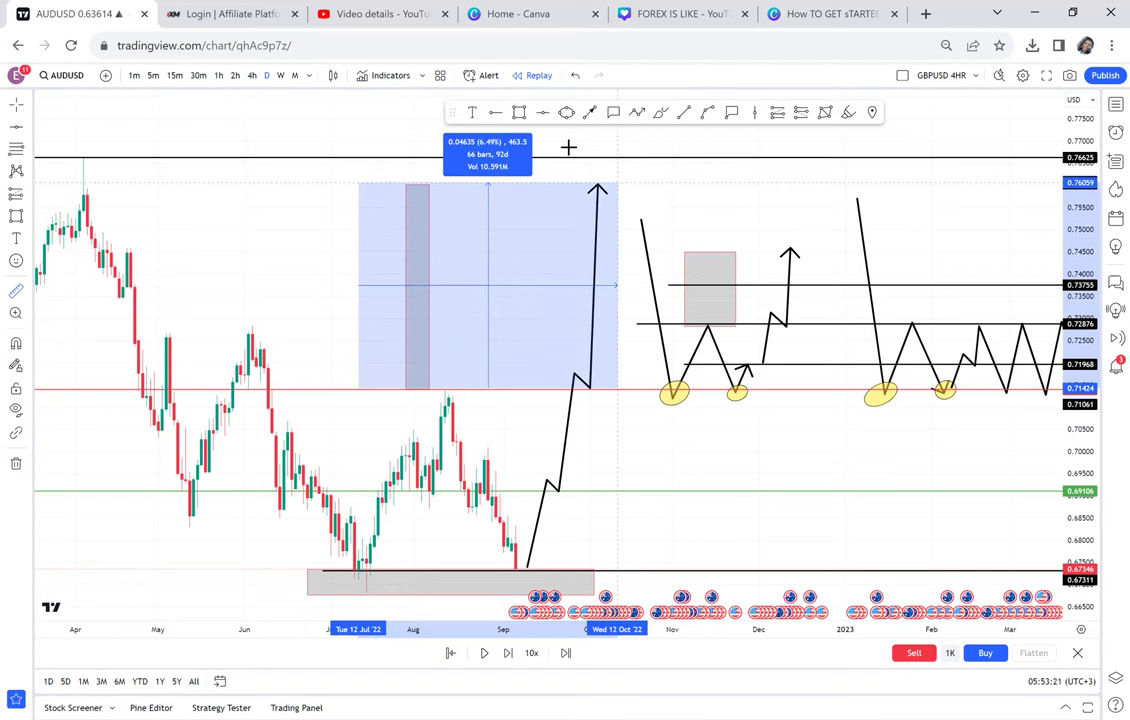
pyautogui.click(430, 287)
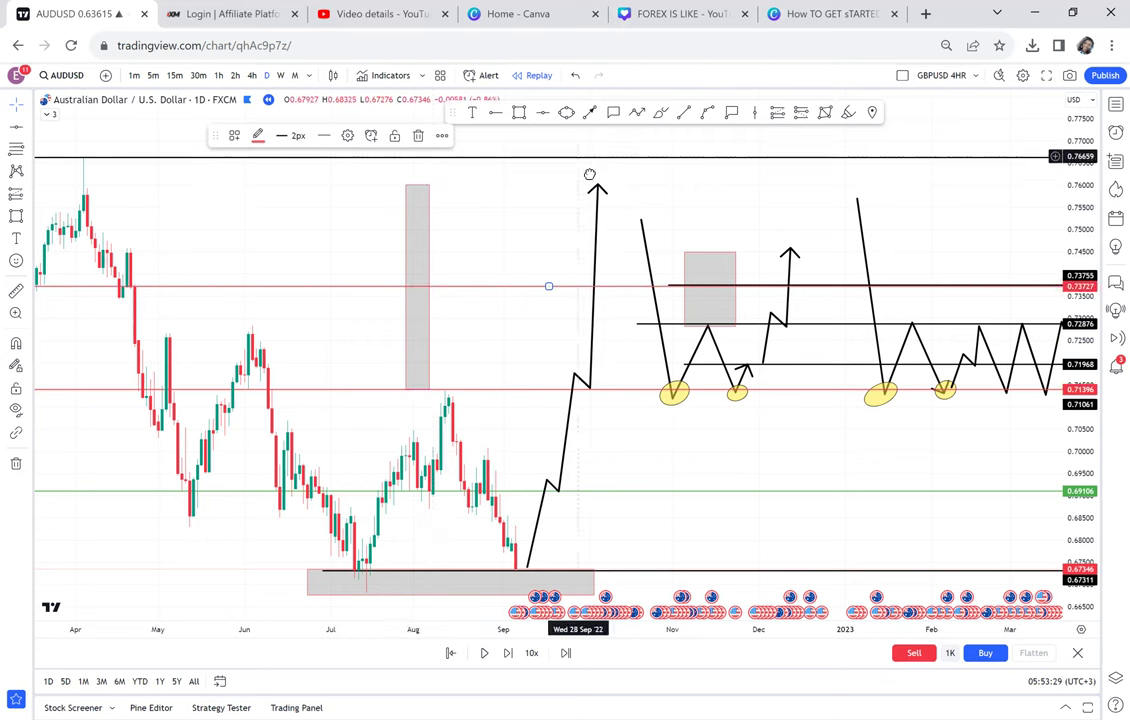
pyautogui.moveTo(598, 186); pyautogui.dragTo(600, 188)
pyautogui.click(525, 388)
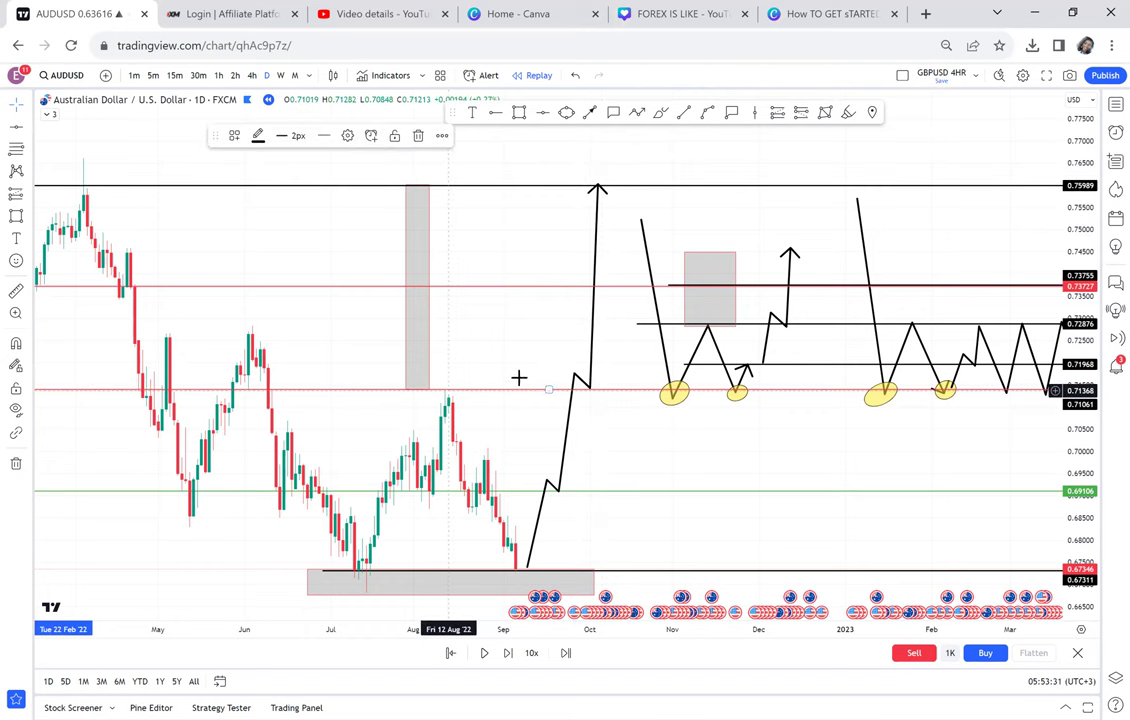
# Reshape the projected path so it peaks at the 0.714 line and falls back to the 0.673 support line in October
pyautogui.moveTo(575, 411); pyautogui.dragTo(553, 350)
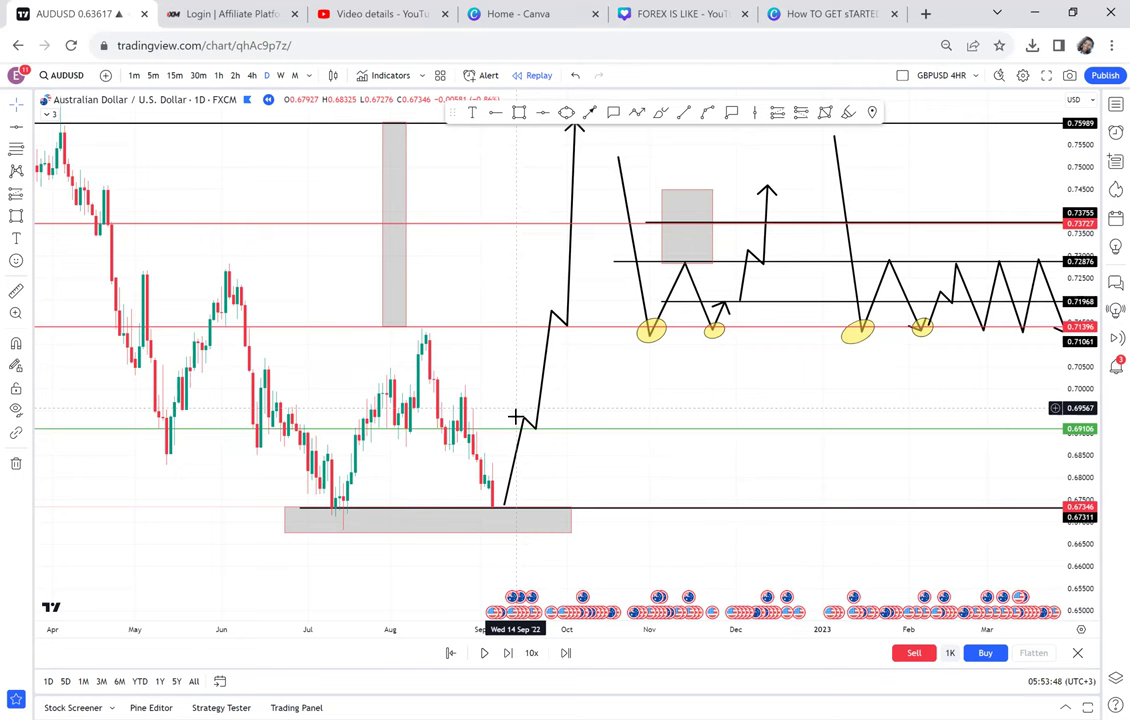
pyautogui.click(521, 419)
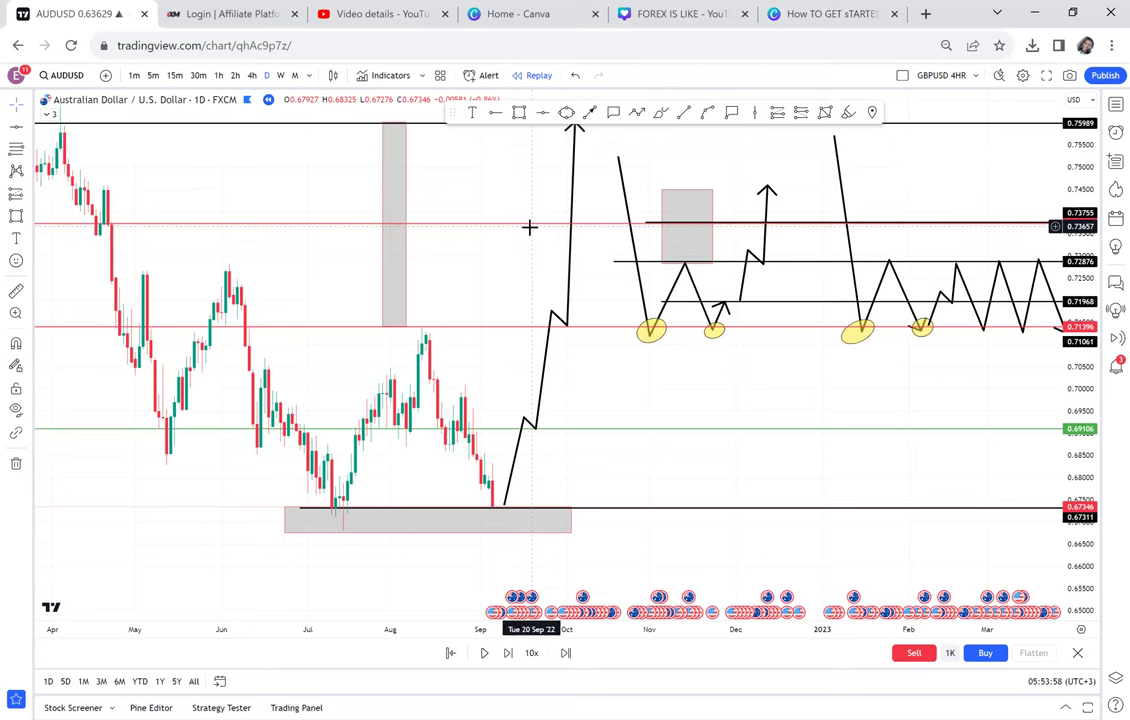
pyautogui.moveTo(653, 384); pyautogui.dragTo(519, 400)
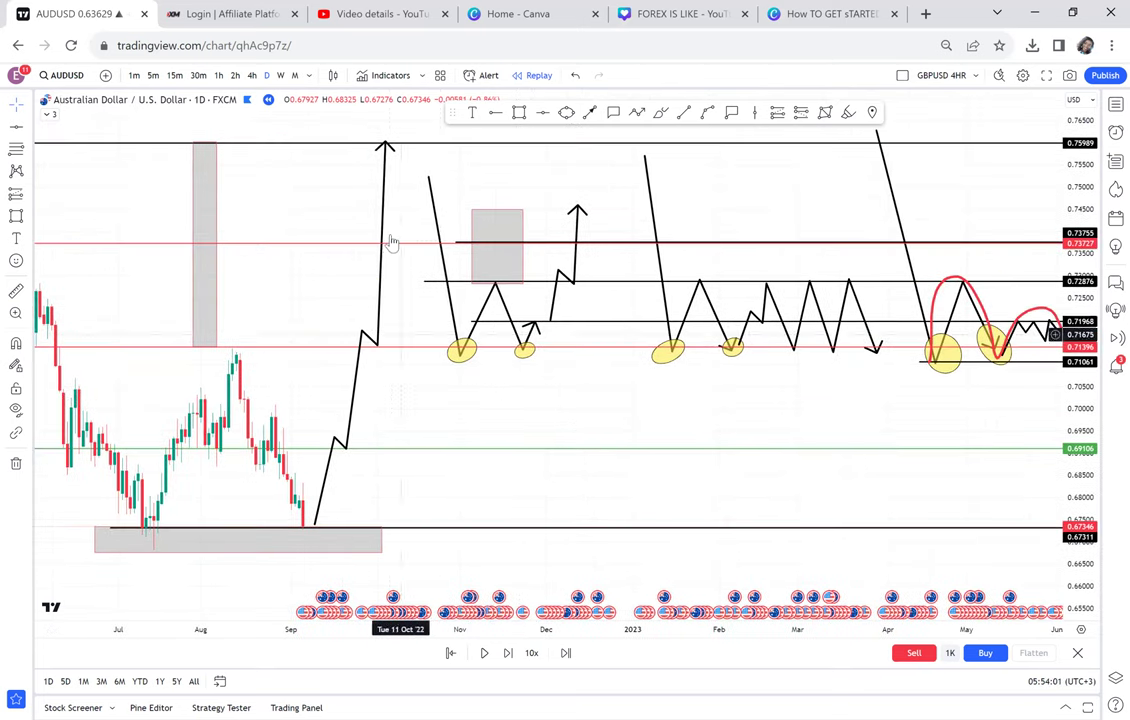
pyautogui.moveTo(385, 146); pyautogui.dragTo(378, 347)
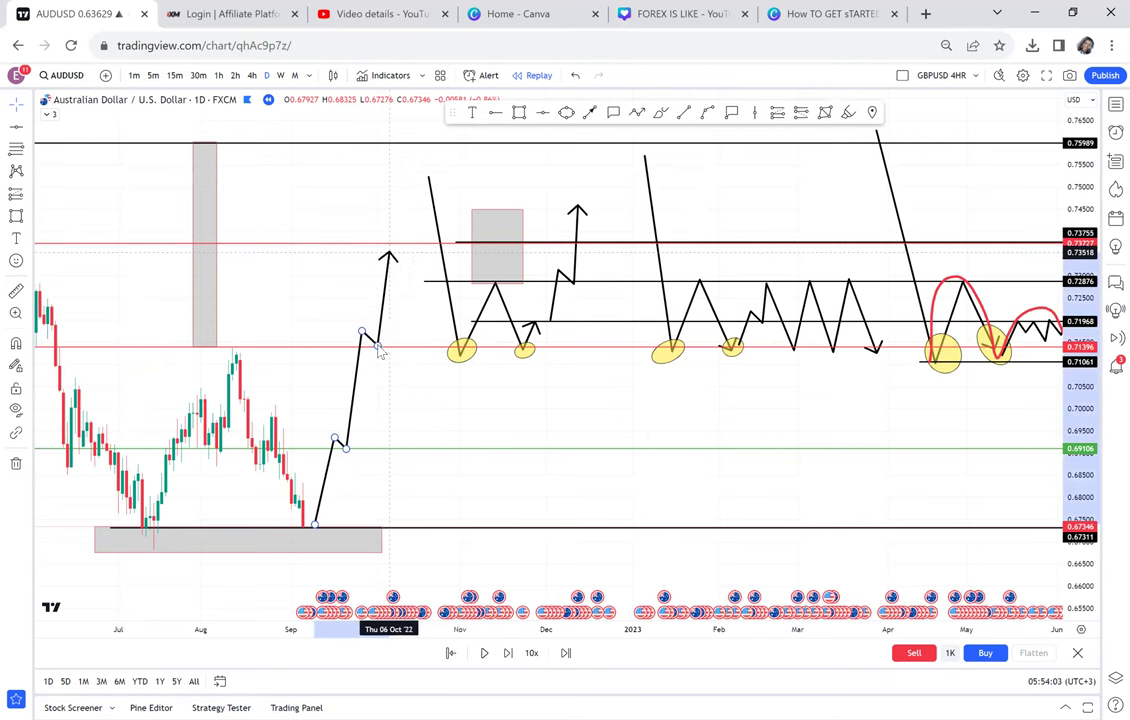
pyautogui.doubleClick(398, 422)
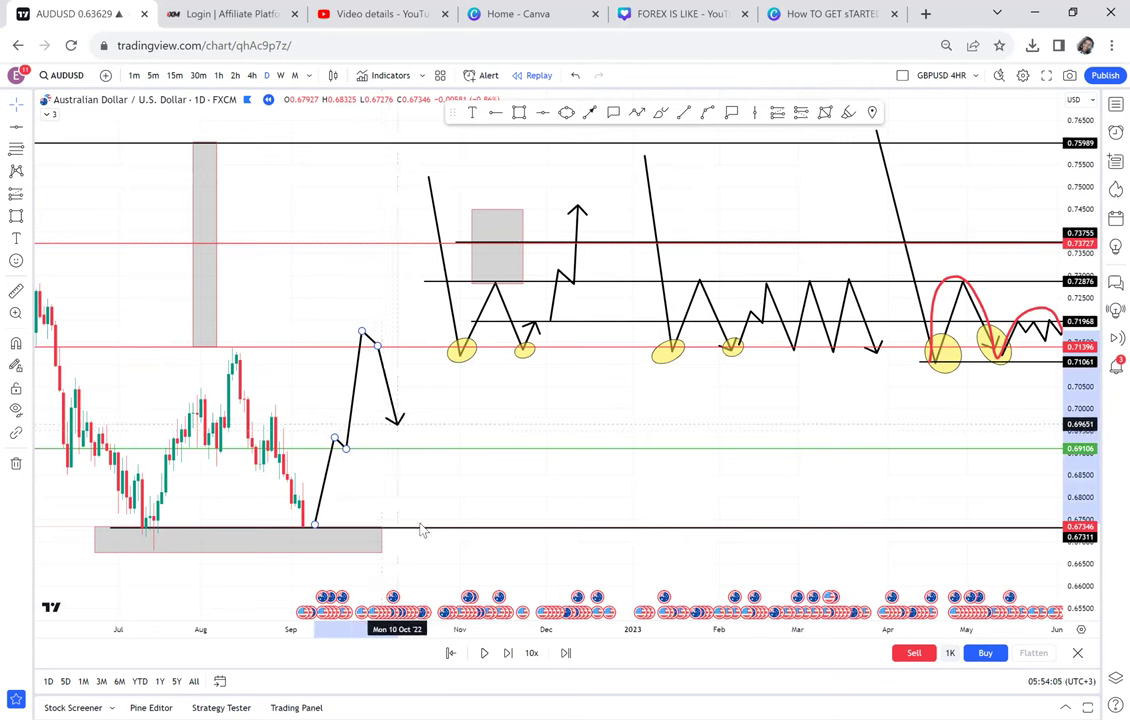
pyautogui.click(428, 568)
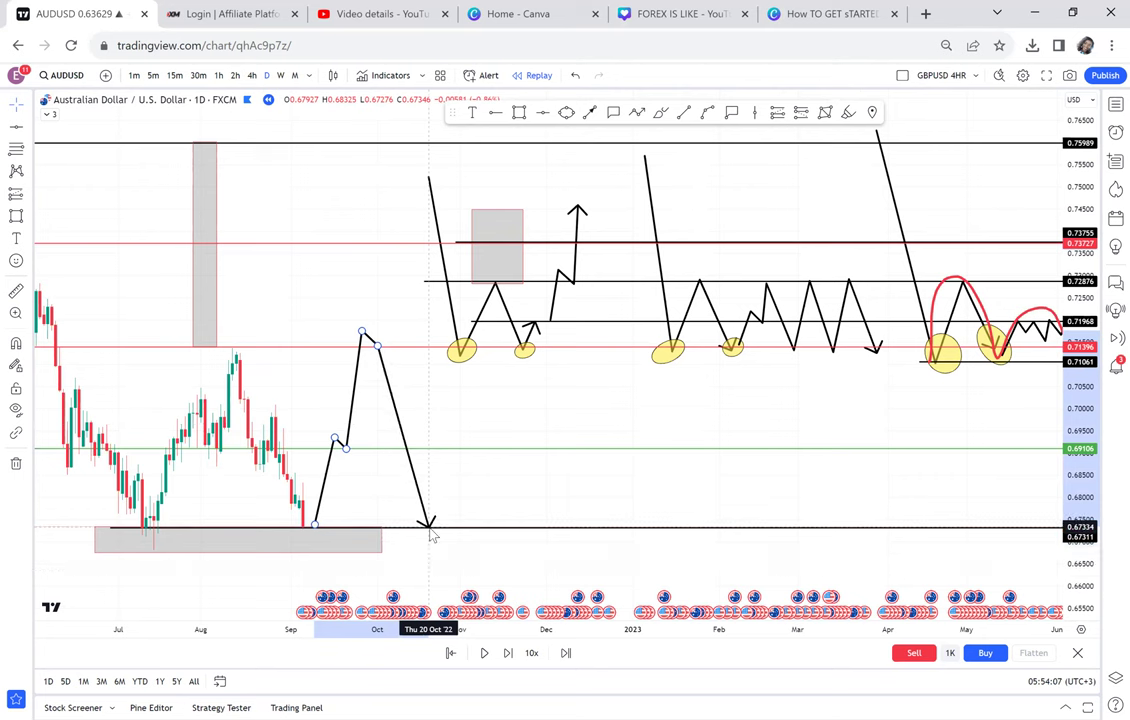
pyautogui.doubleClick(428, 525)
pyautogui.moveTo(364, 332); pyautogui.dragTo(373, 362)
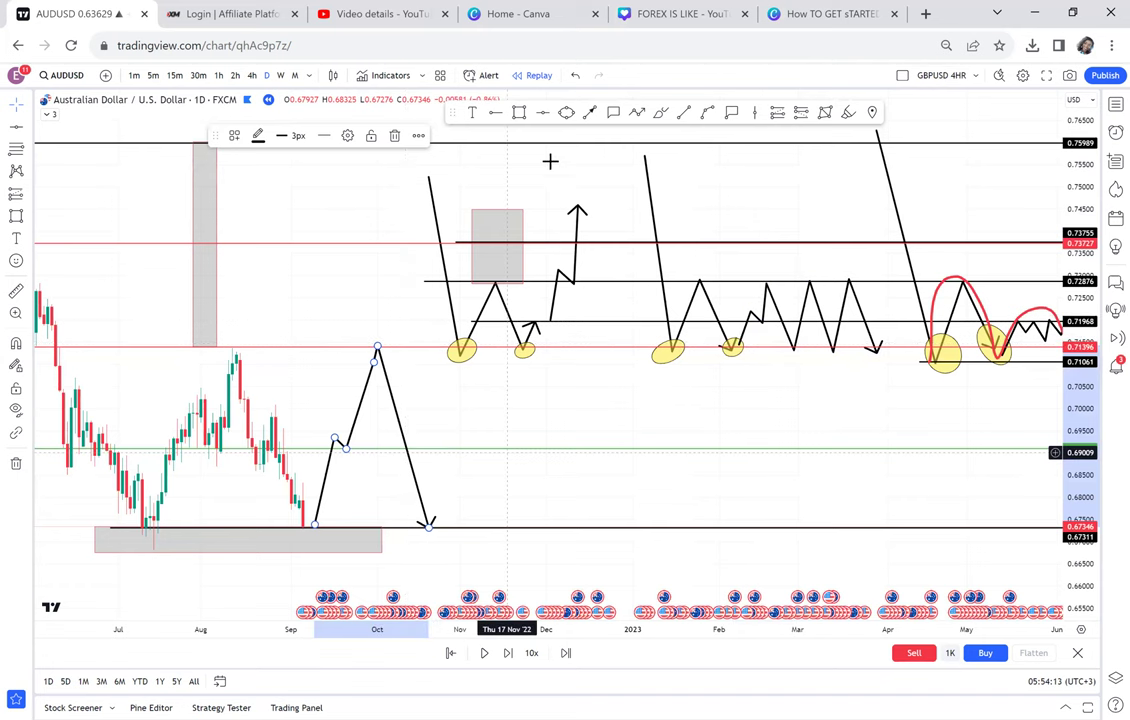
# Sketch a ranging path that bounces twice between the 0.673 support and the 0.714 line, and undo it
pyautogui.click(637, 113)
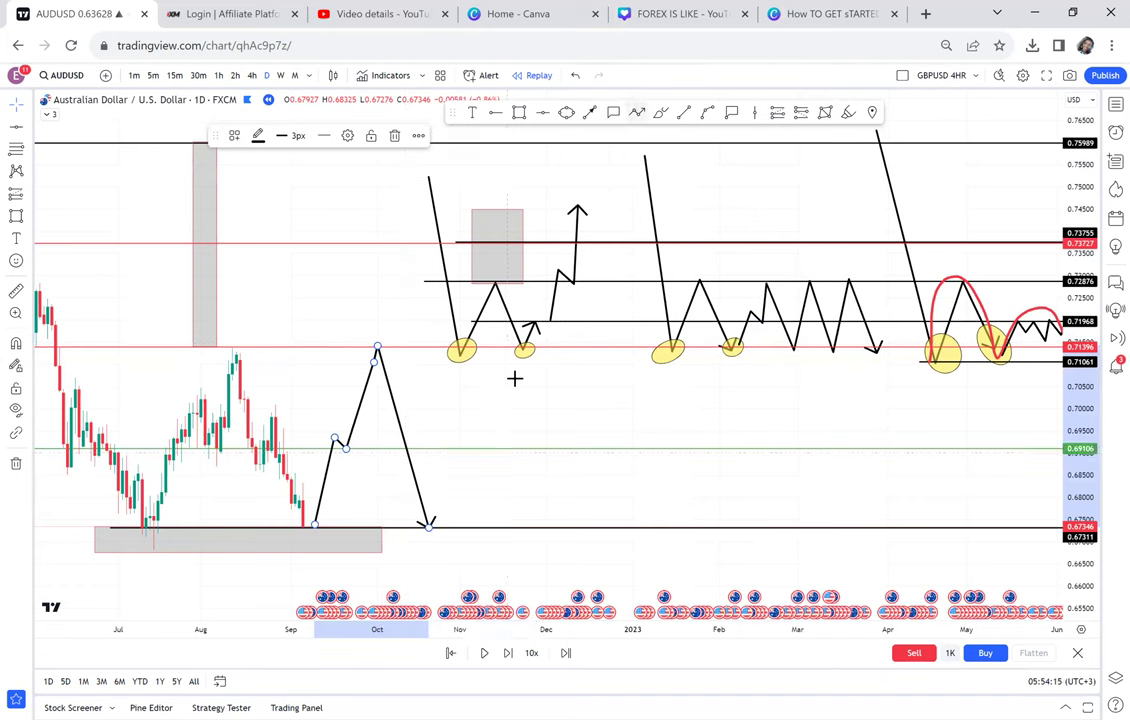
pyautogui.click(480, 346)
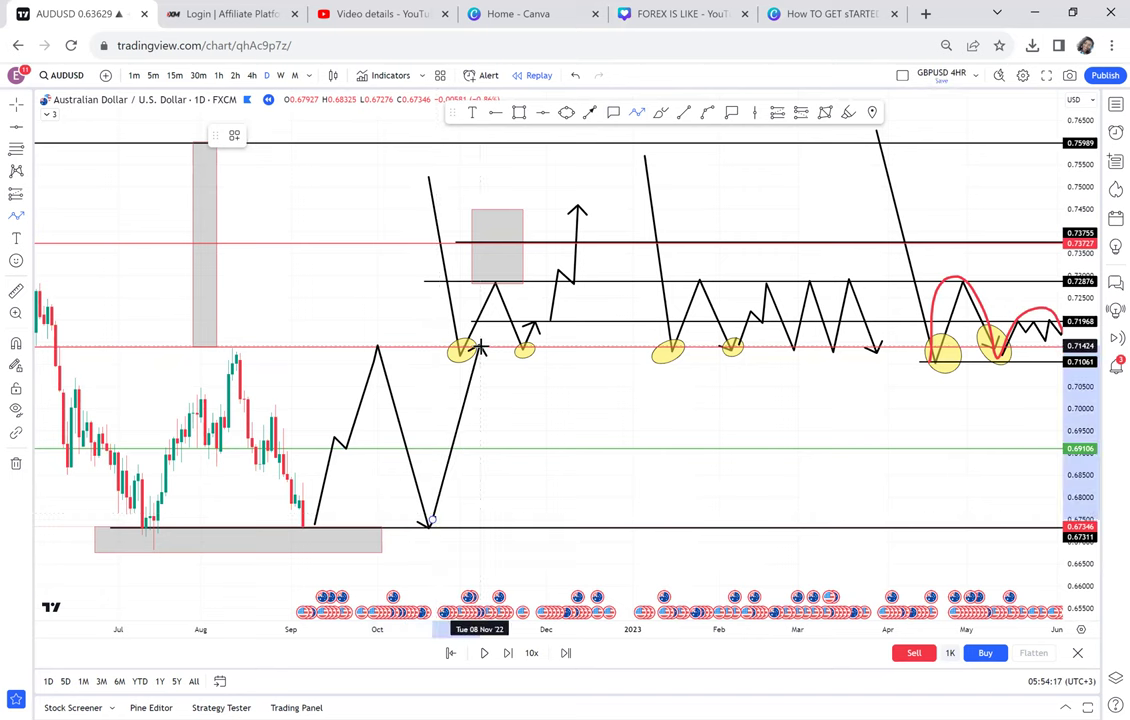
pyautogui.click(531, 543)
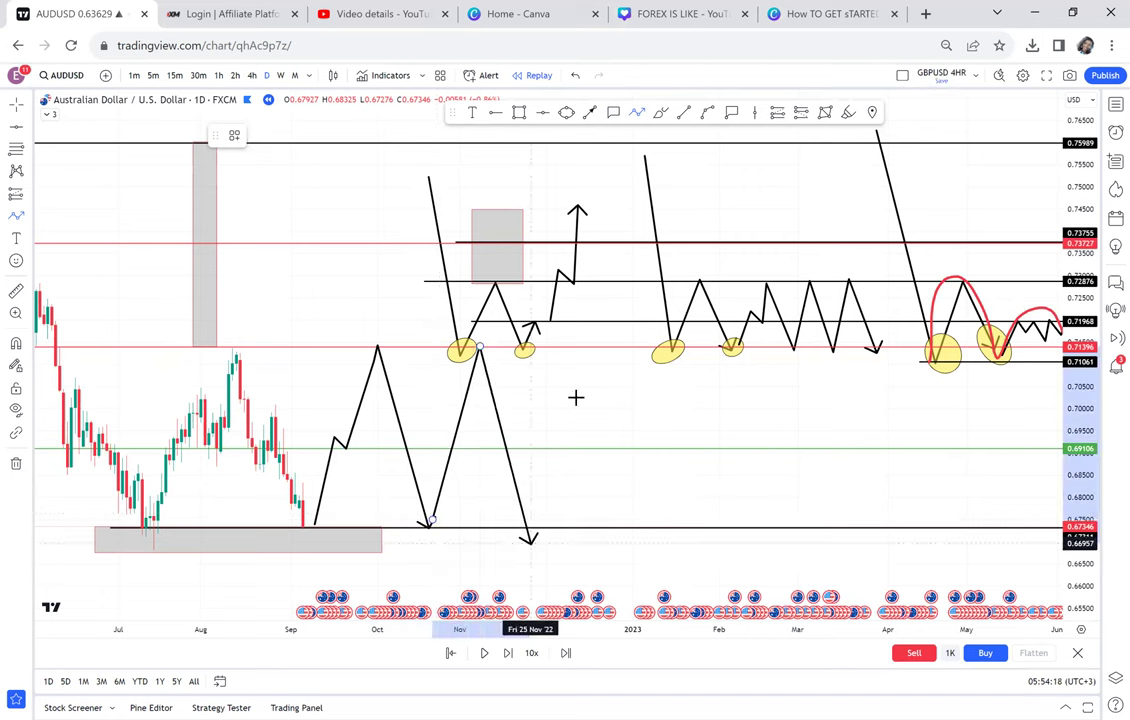
pyautogui.doubleClick(576, 347)
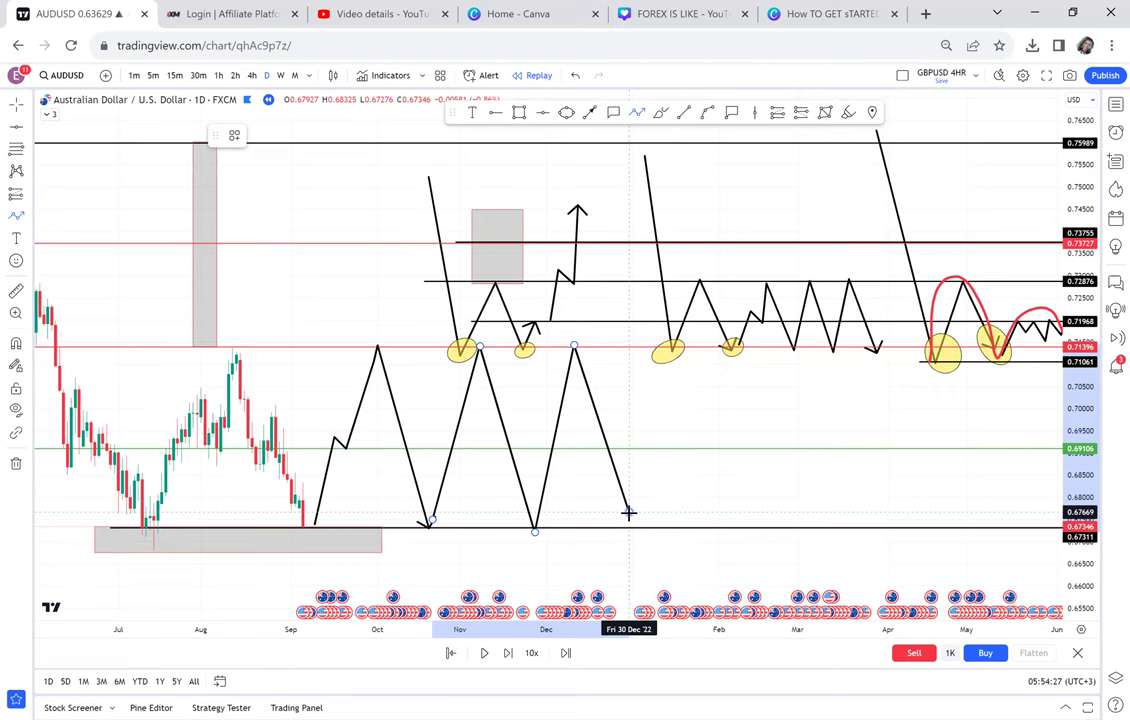
pyautogui.doubleClick(628, 512)
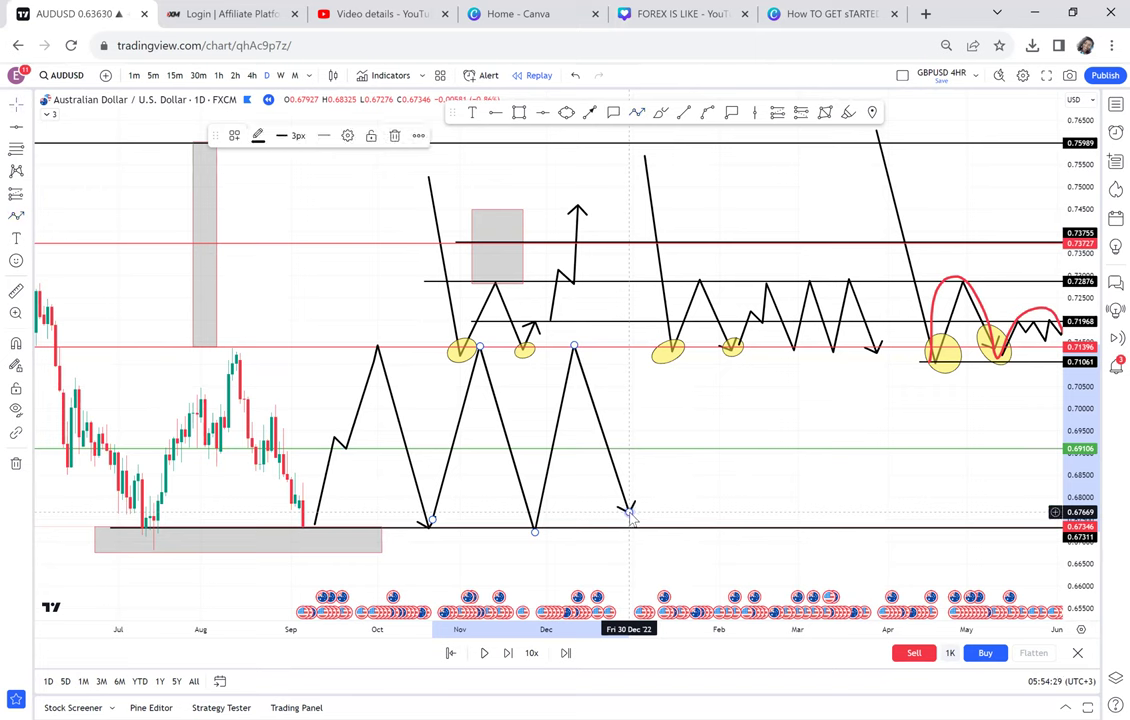
pyautogui.doubleClick(629, 513)
pyautogui.click(726, 500)
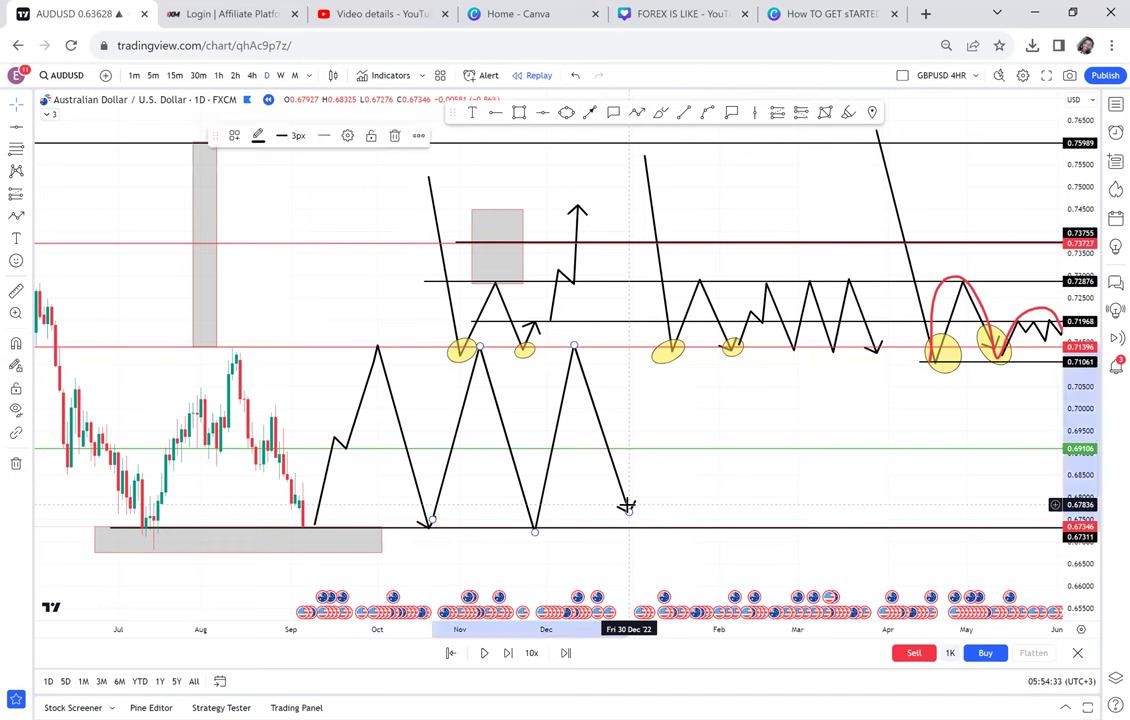
pyautogui.hotkey('ctrl', 'z')
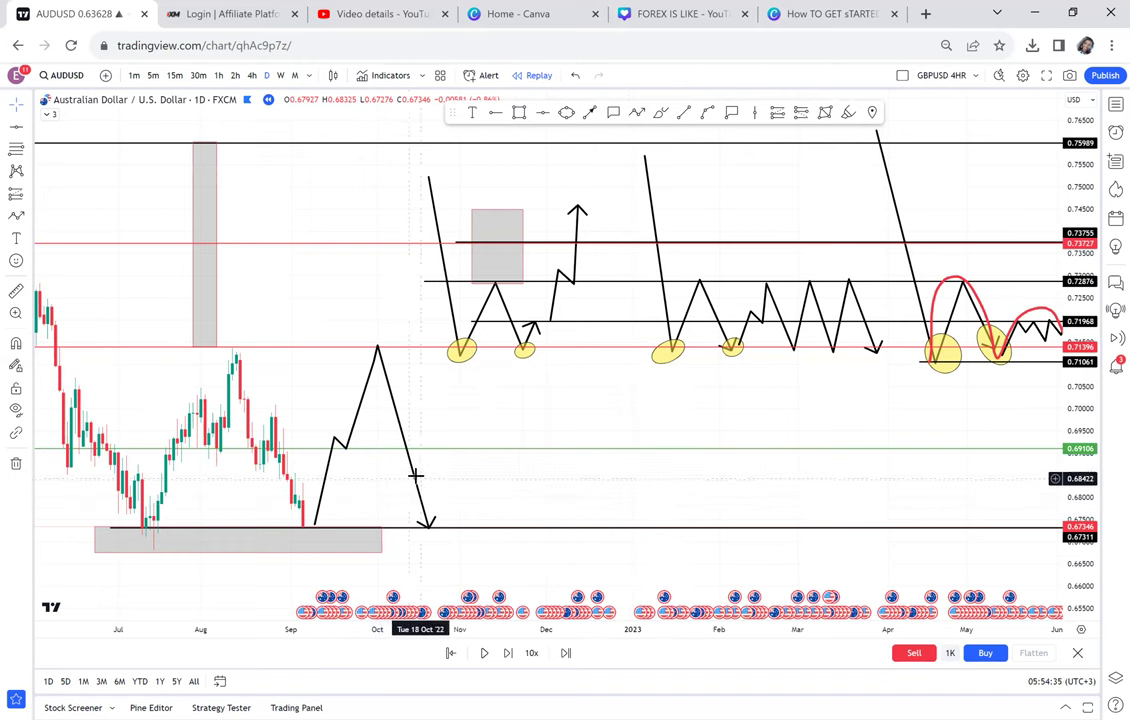
# Replace the projected path with one that touches the green 0.691 line three times and falls below the support zone to about 0.664 in October
pyautogui.click(415, 476)
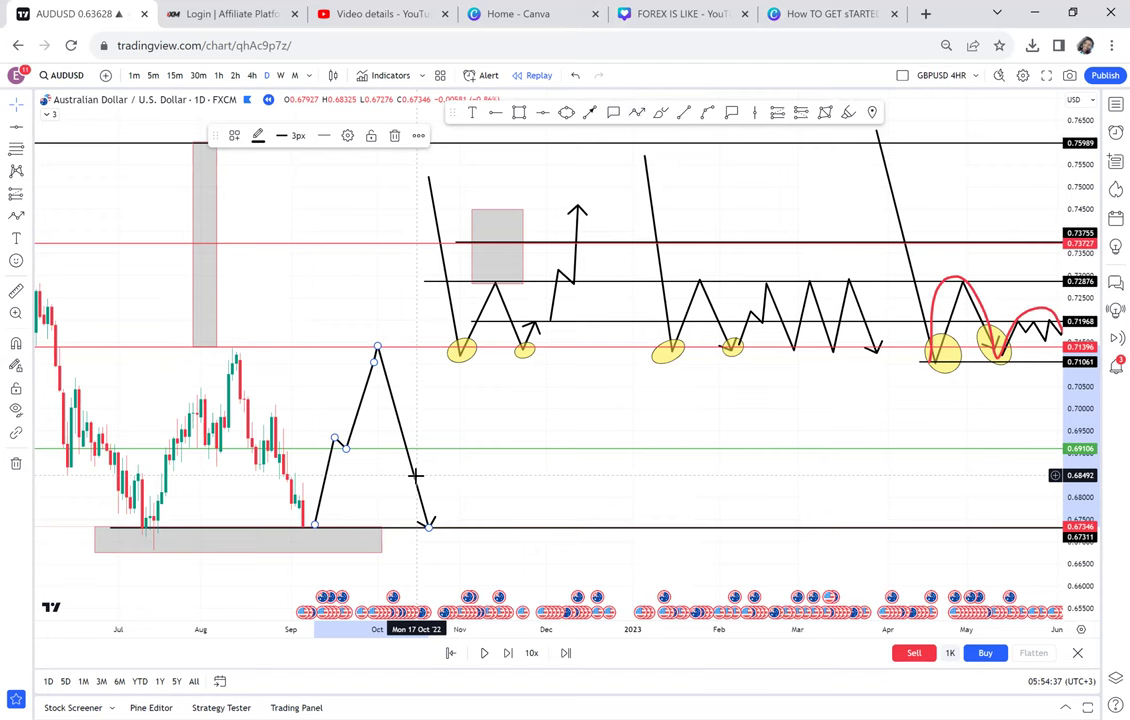
pyautogui.press('Delete')
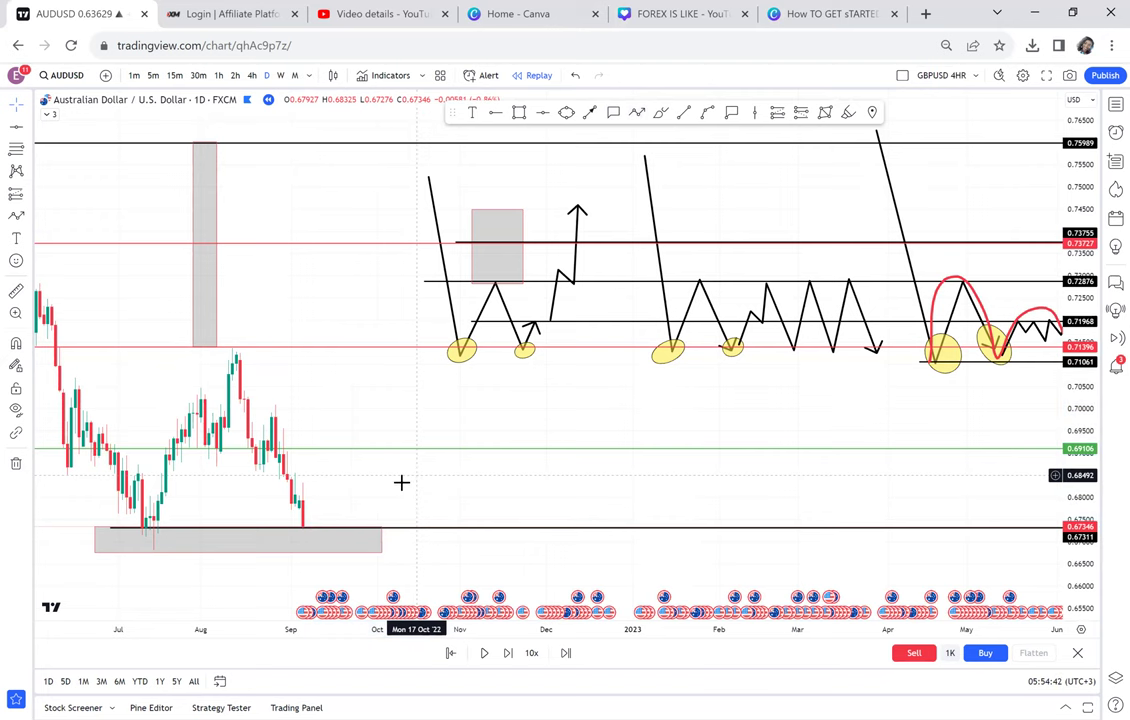
pyautogui.moveTo(361, 482); pyautogui.dragTo(535, 431)
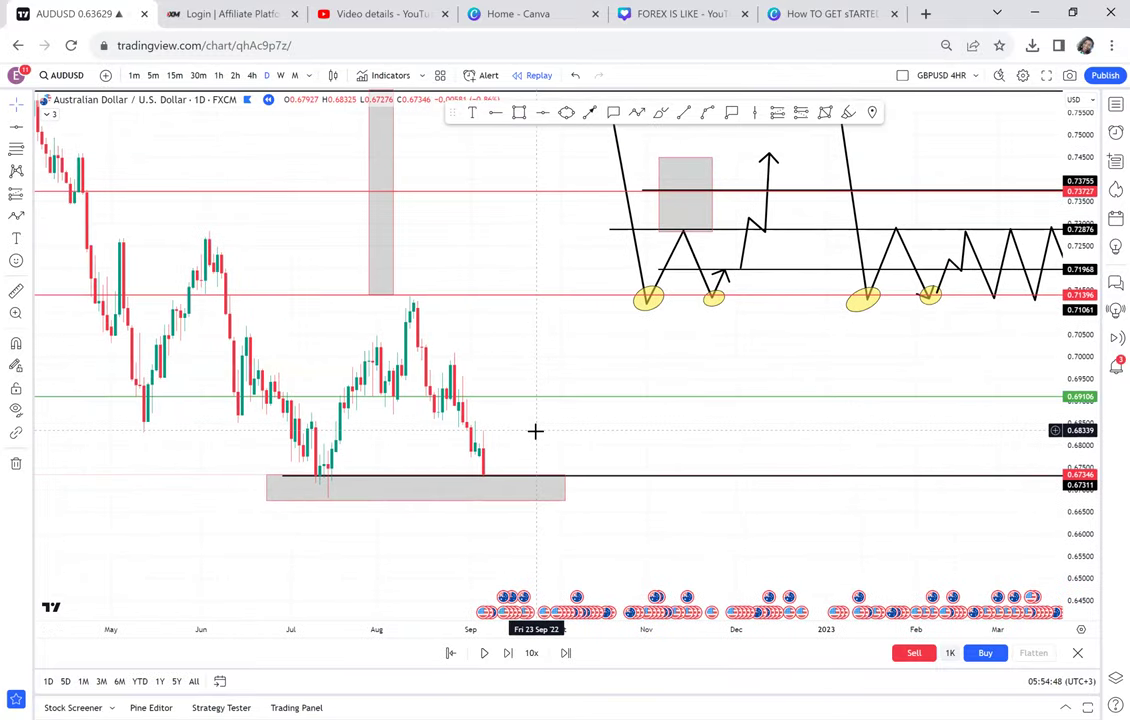
pyautogui.moveTo(727, 344)
pyautogui.mouseDown()
pyautogui.moveTo(674, 357)
pyautogui.moveTo(651, 343)
pyautogui.moveTo(829, 297)
pyautogui.mouseUp()
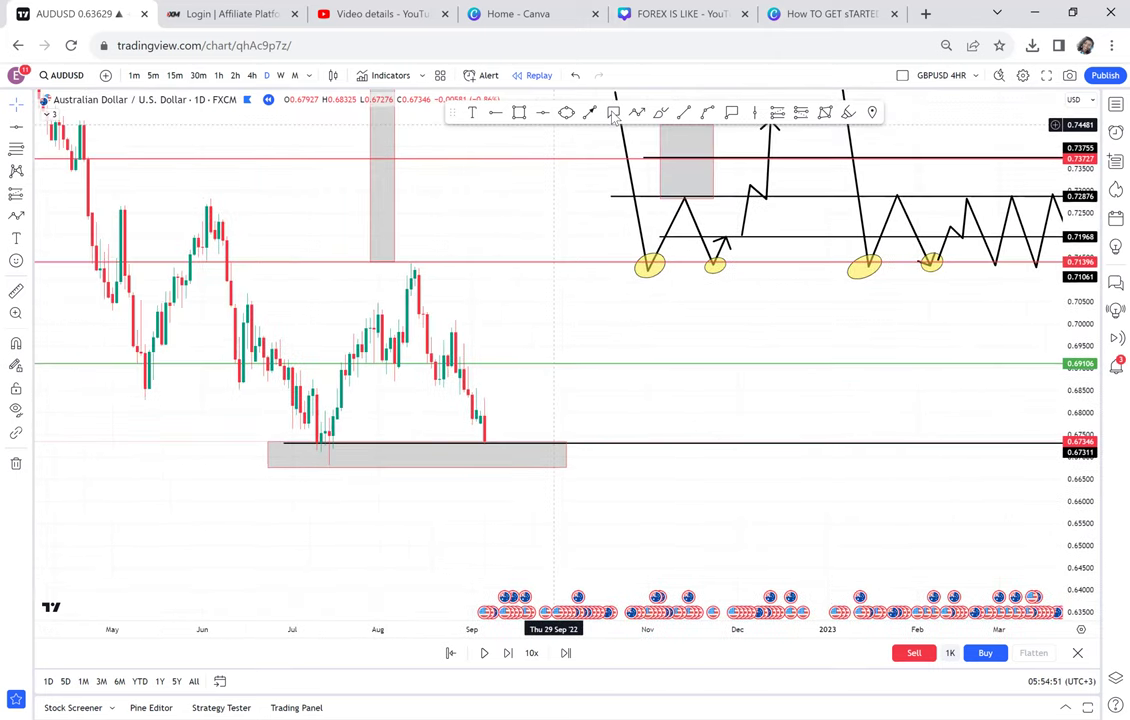
pyautogui.click(637, 112)
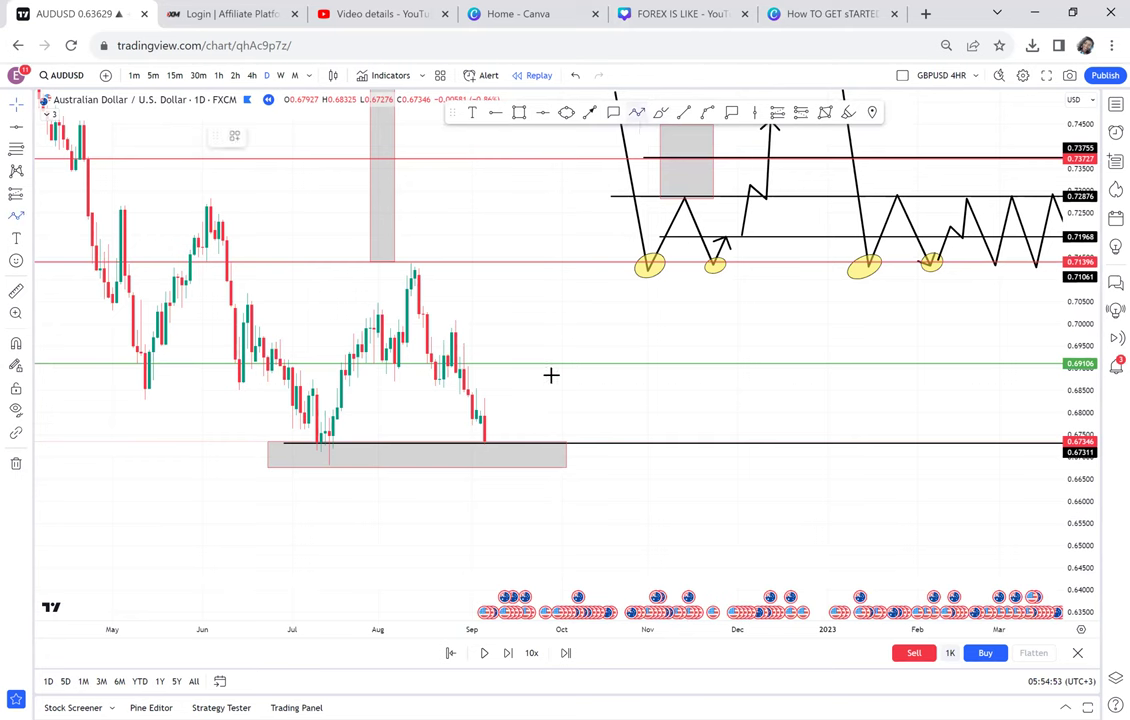
pyautogui.click(496, 436)
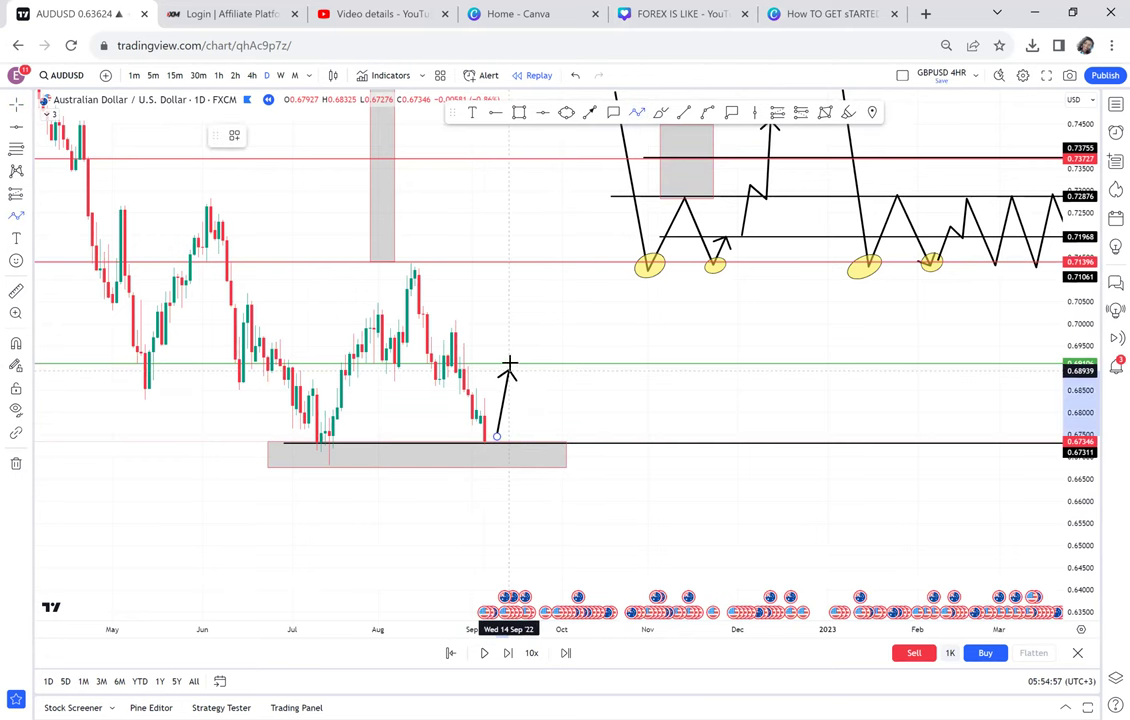
pyautogui.click(509, 364)
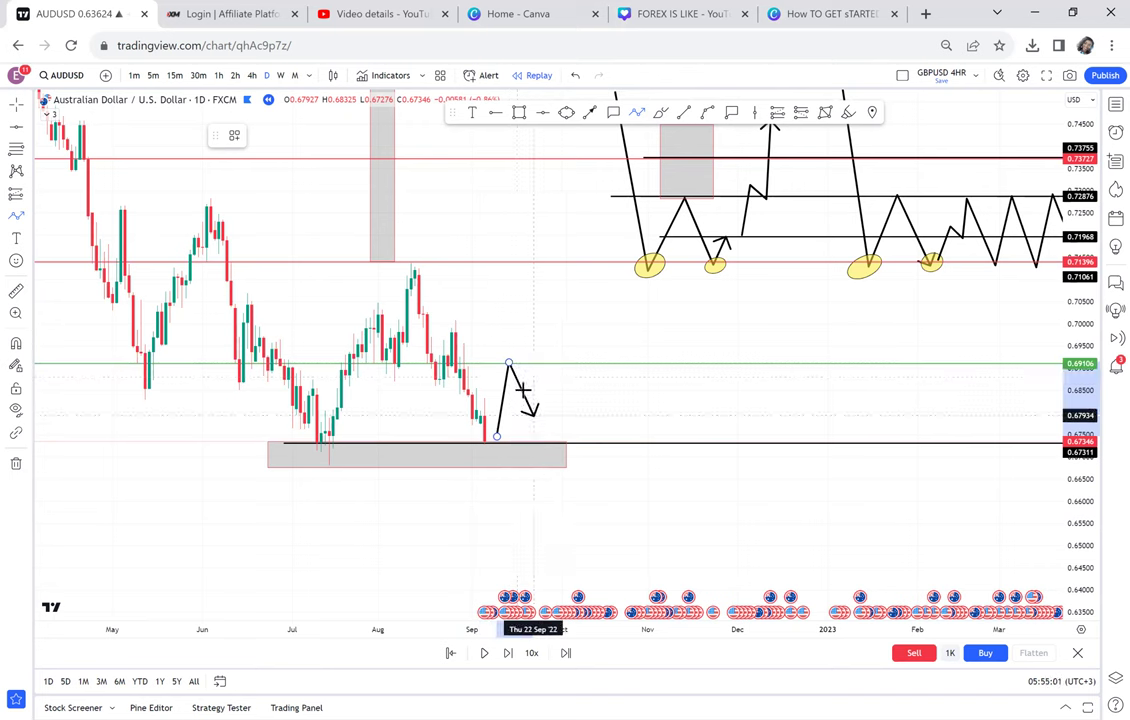
pyautogui.doubleClick(521, 389)
pyautogui.click(533, 361)
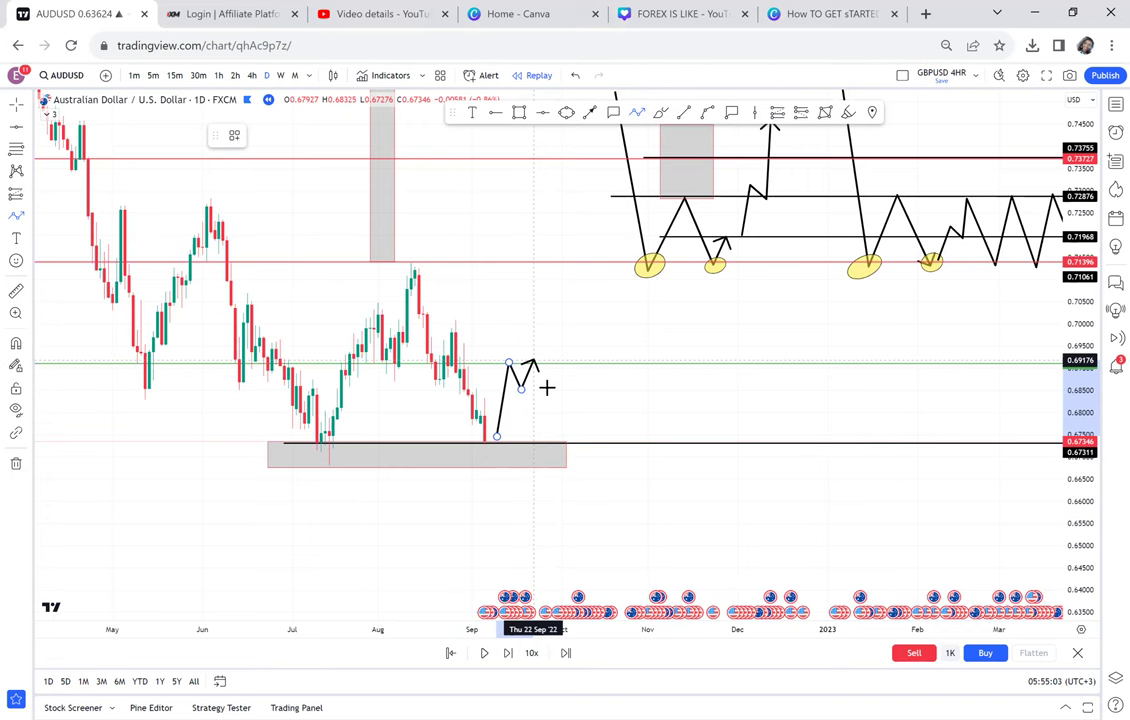
pyautogui.click(550, 386)
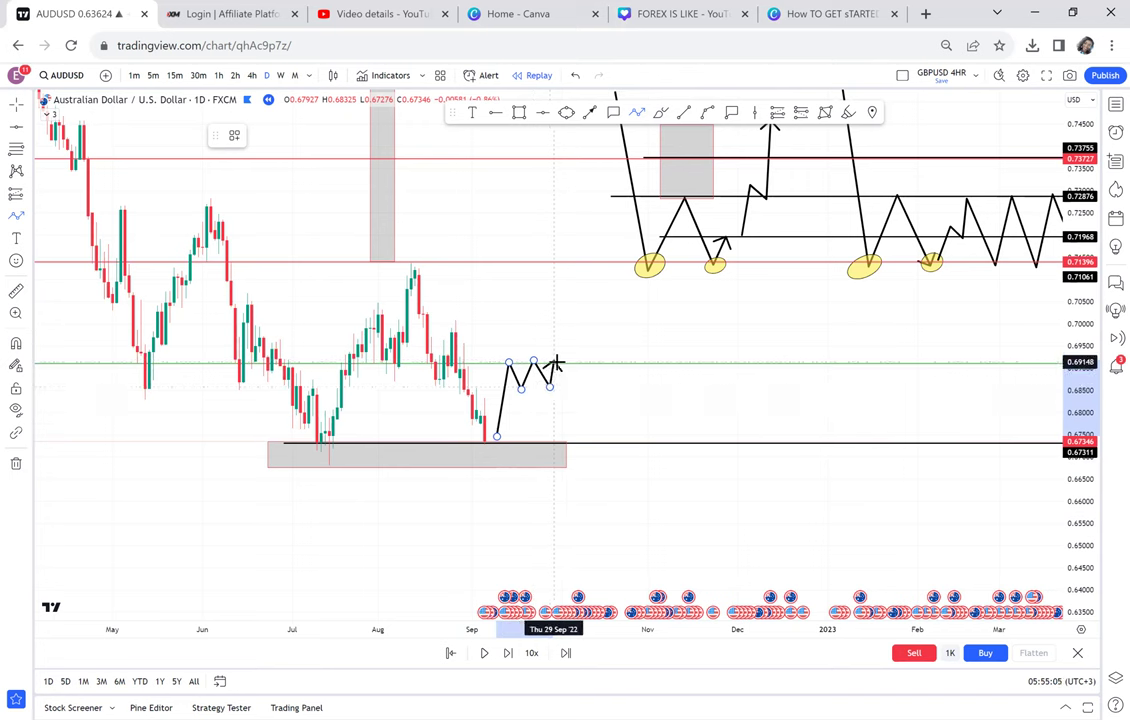
pyautogui.doubleClick(557, 364)
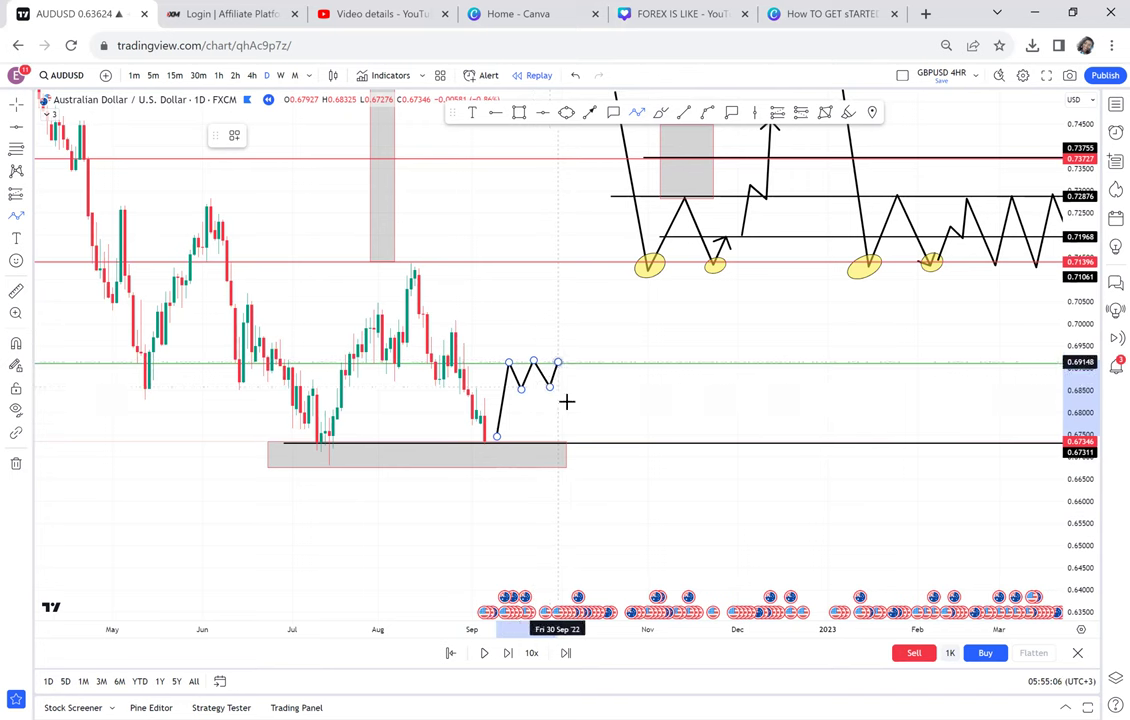
pyautogui.doubleClick(577, 462)
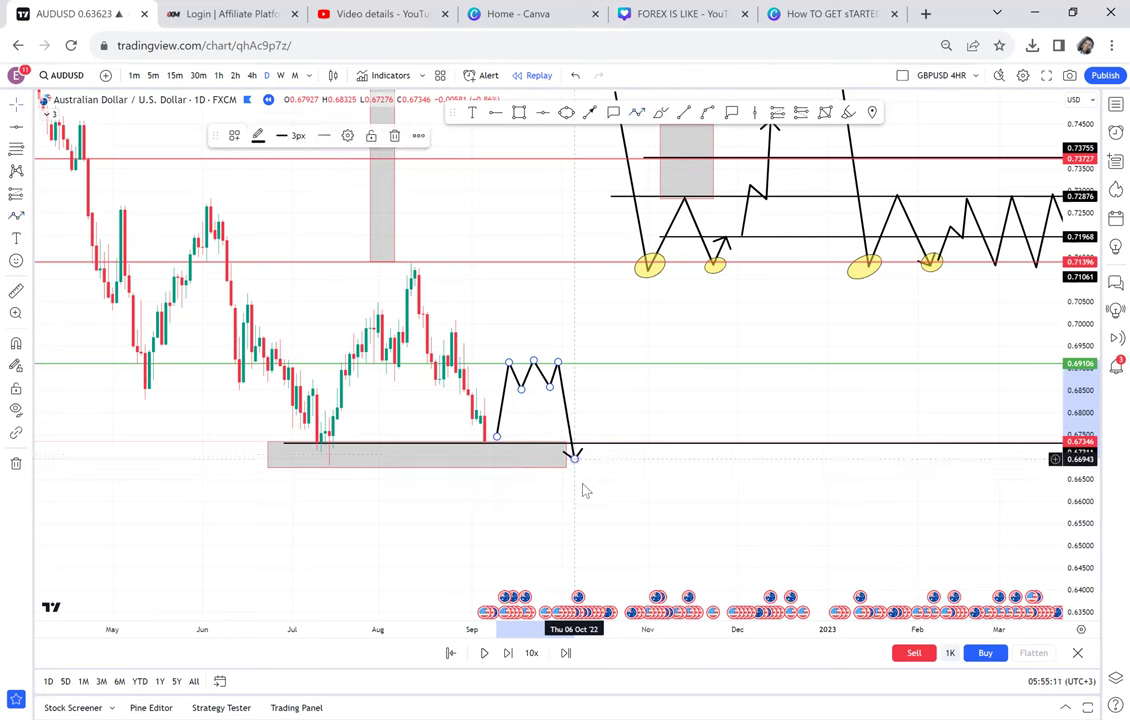
pyautogui.moveTo(574, 459); pyautogui.dragTo(582, 483)
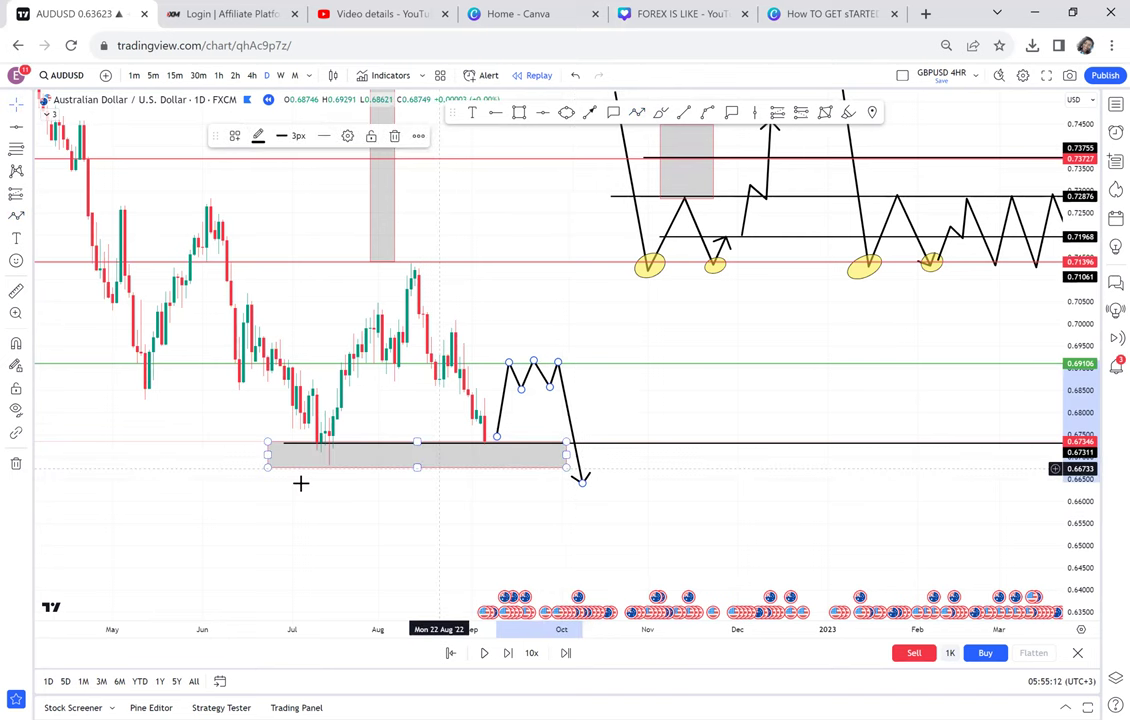
# Mark the July low with a yellow ellipse and extend the support zone to 24 October 2022
pyautogui.click(566, 112)
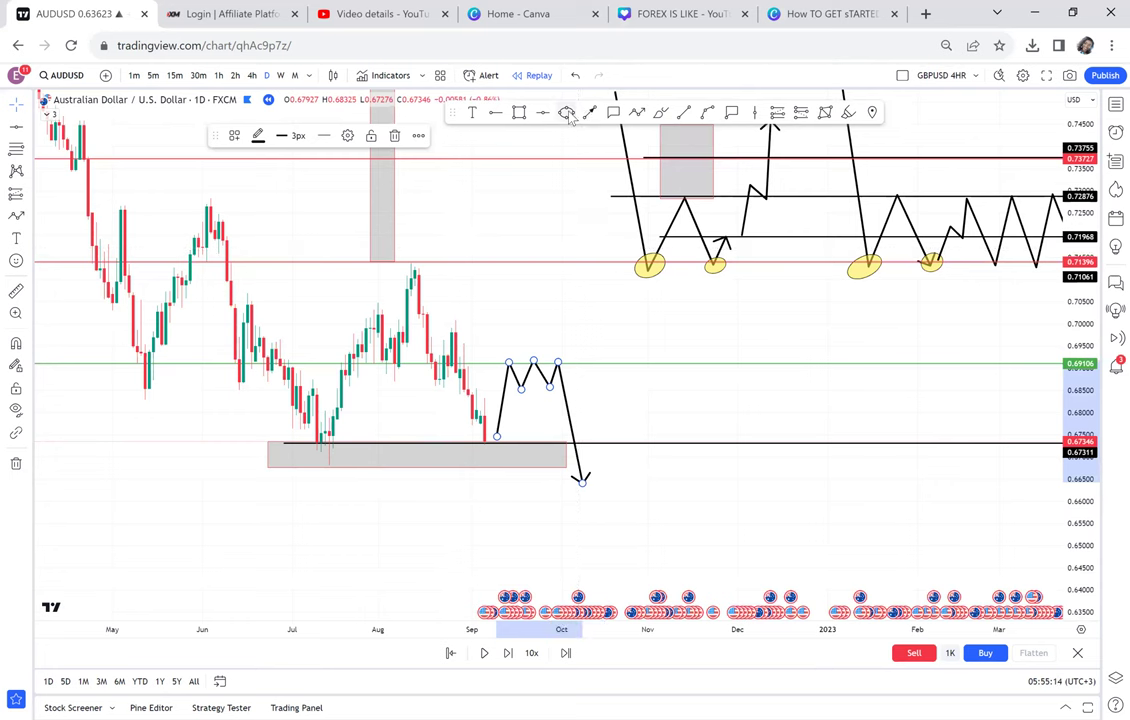
pyautogui.click(318, 466)
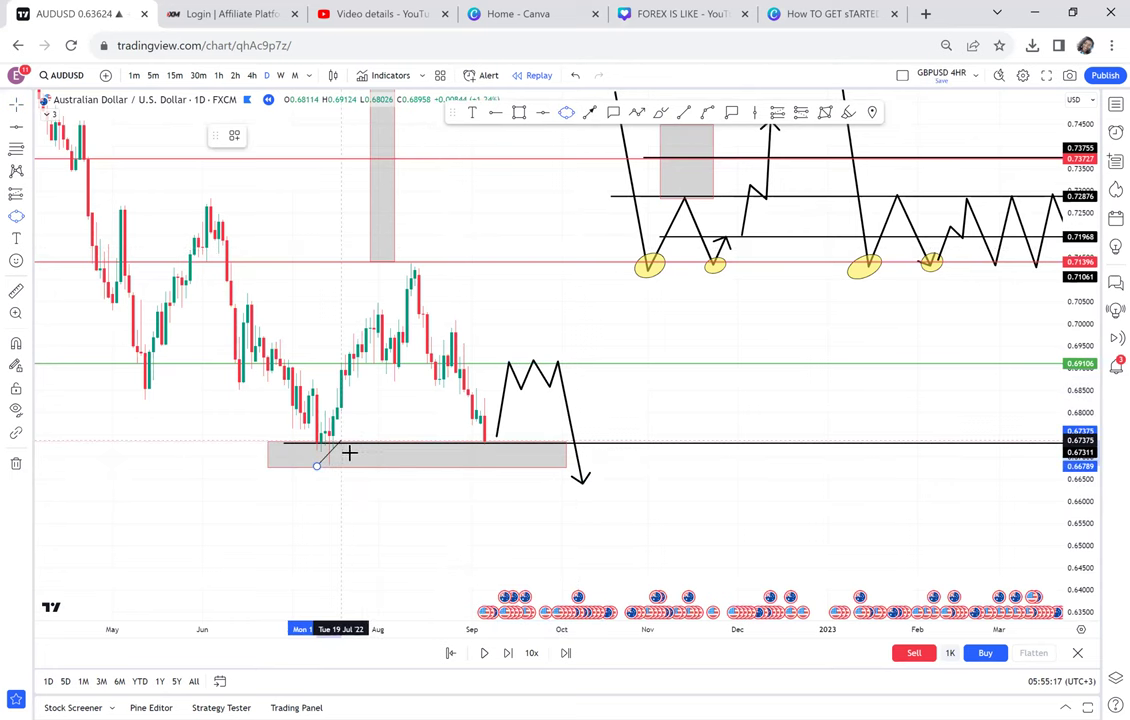
pyautogui.click(348, 453)
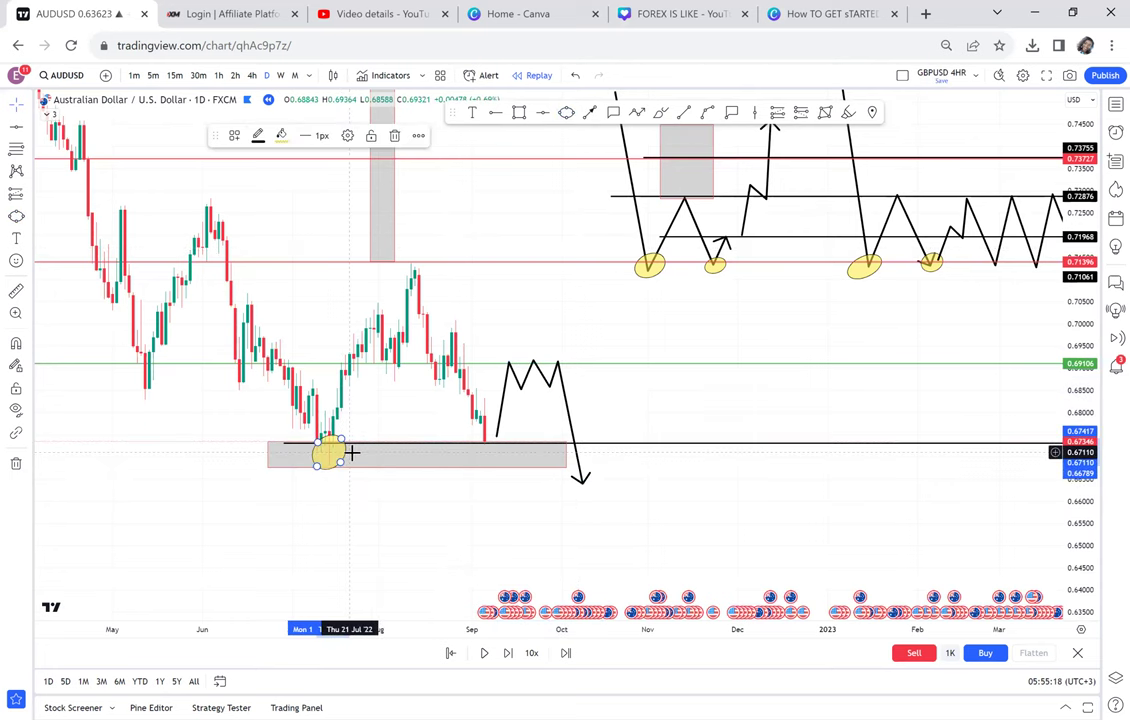
pyautogui.click(561, 456)
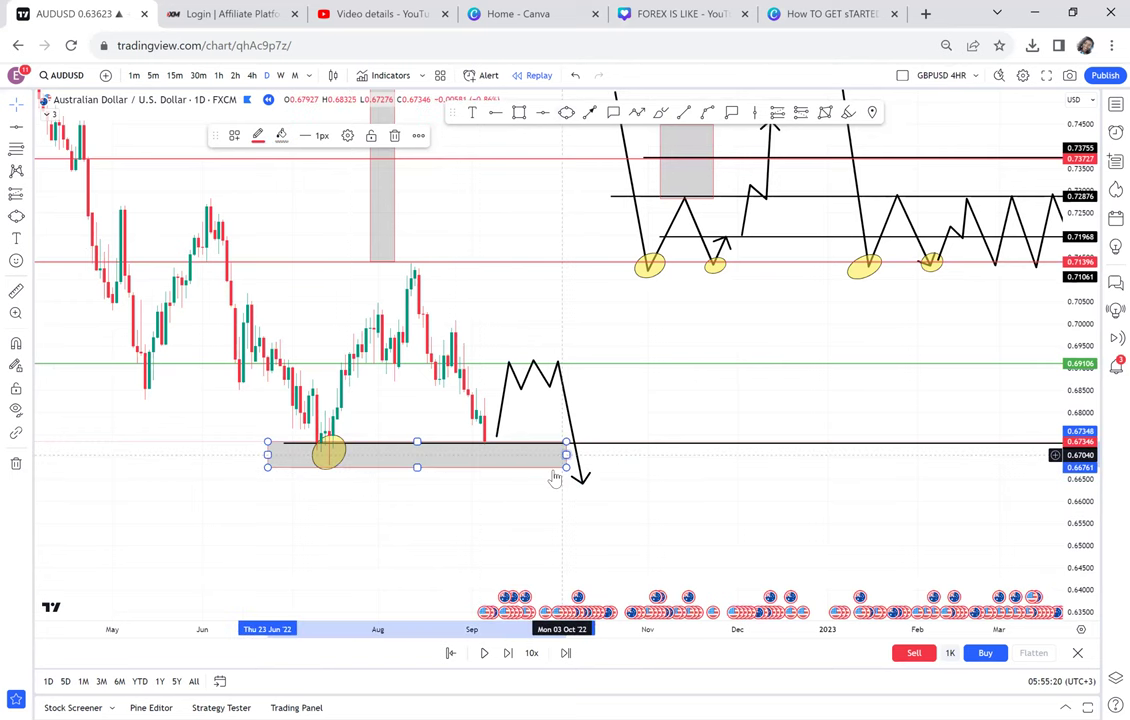
pyautogui.moveTo(565, 456); pyautogui.dragTo(623, 456)
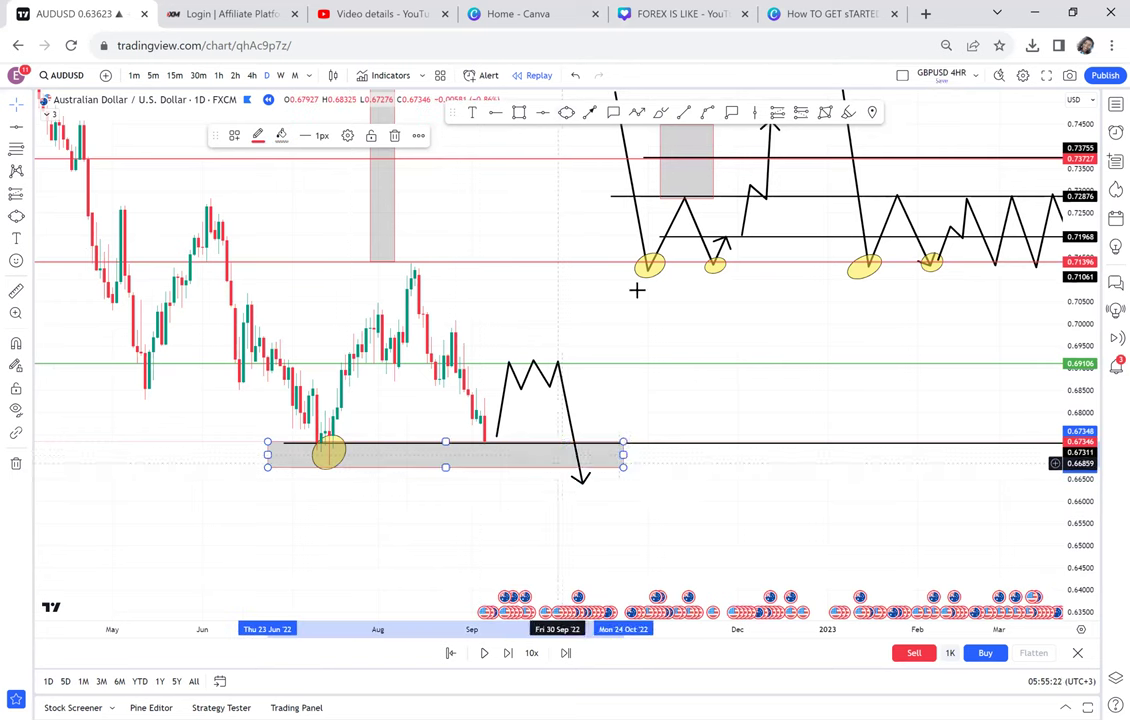
# Draw a blue curve from the July low to the September low, arched up to the 0.714 line
pyautogui.click(709, 115)
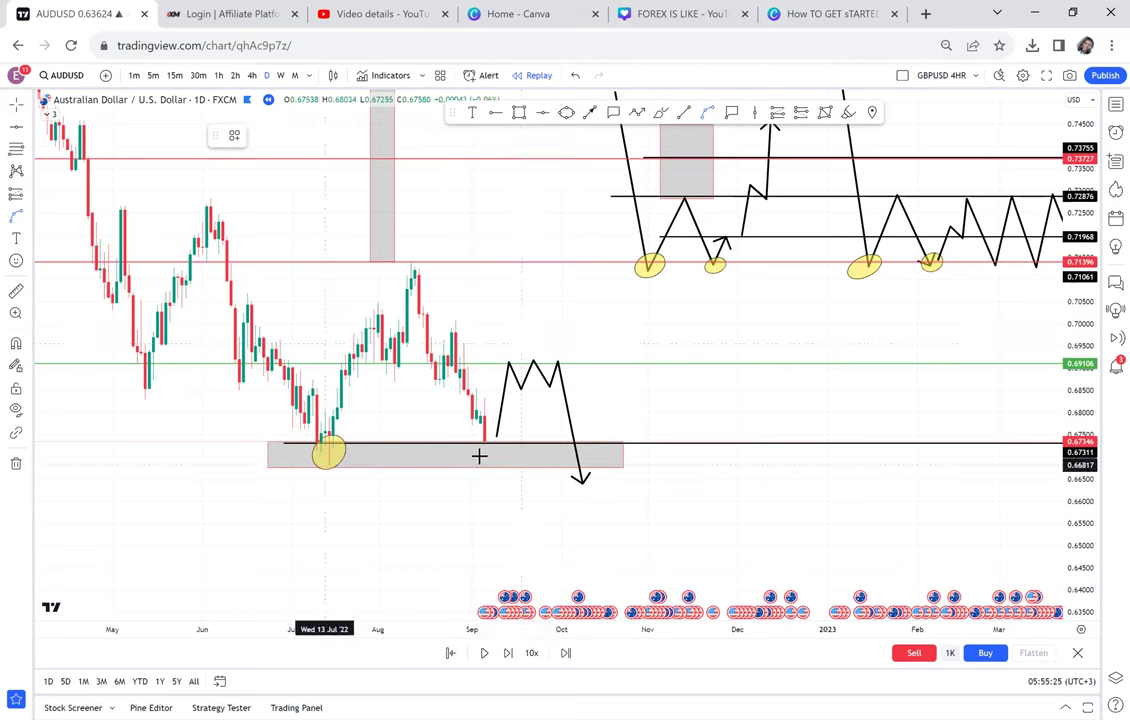
pyautogui.click(325, 465)
pyautogui.moveTo(490, 460); pyautogui.dragTo(488, 462)
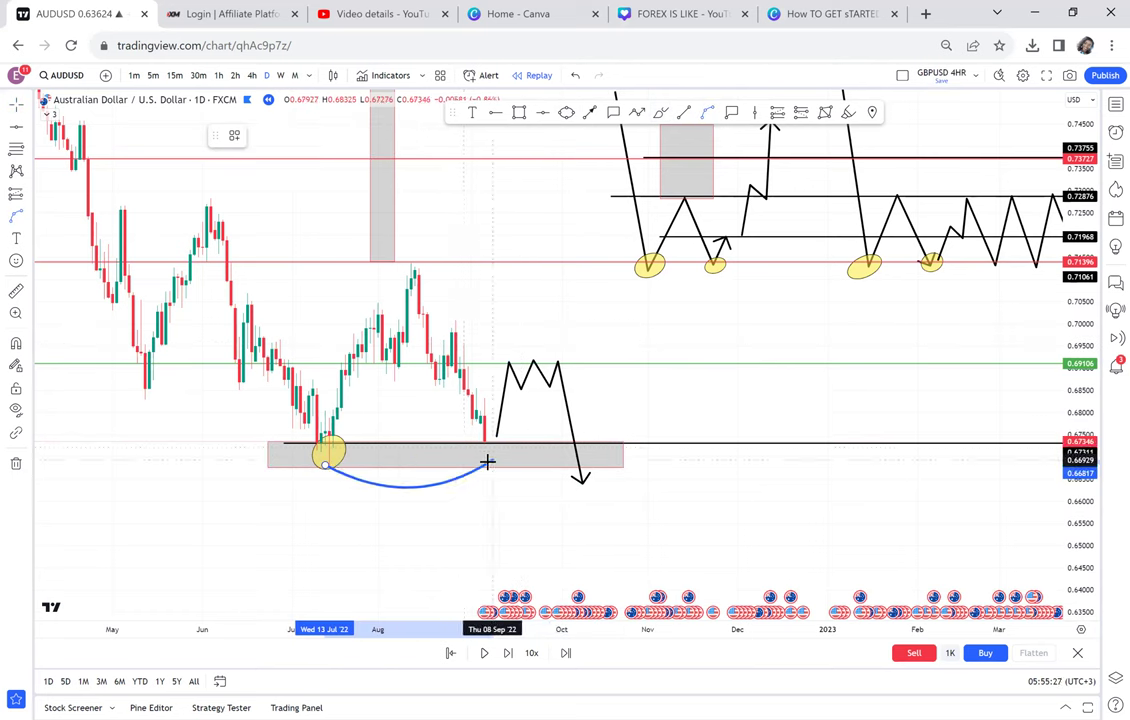
pyautogui.click(409, 492)
pyautogui.moveTo(406, 487); pyautogui.dragTo(400, 266)
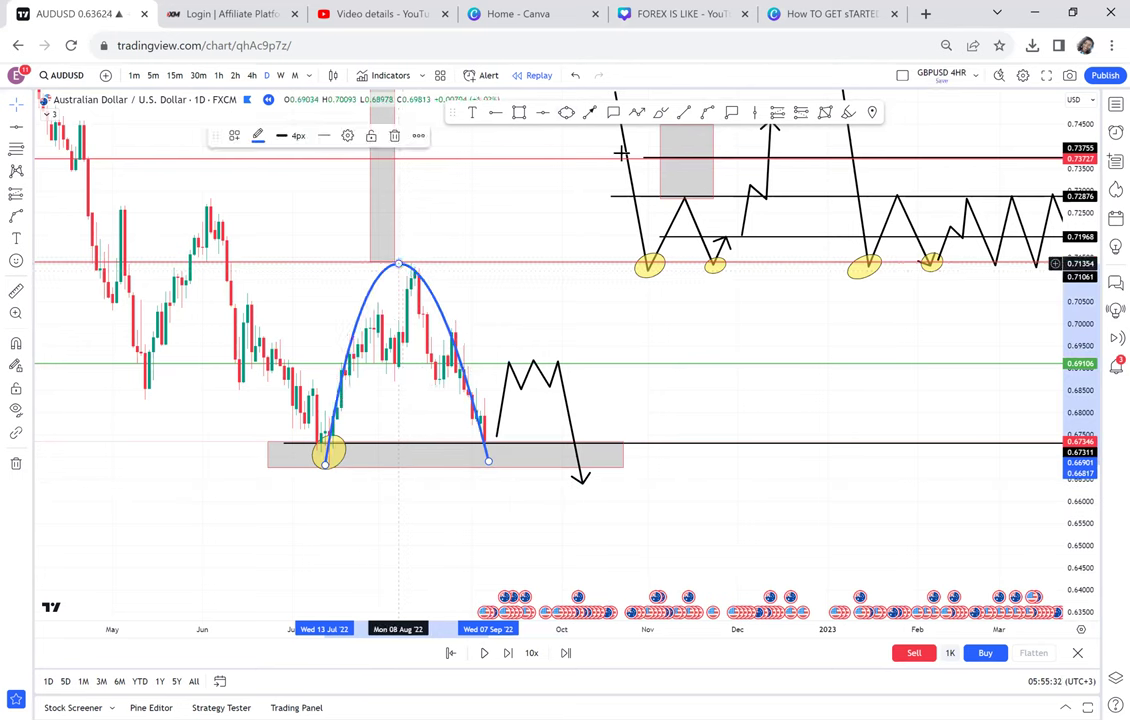
# Draw a second, smaller curve from 7 September to 7 October over the projected path, peaking at about 0.691
pyautogui.click(707, 113)
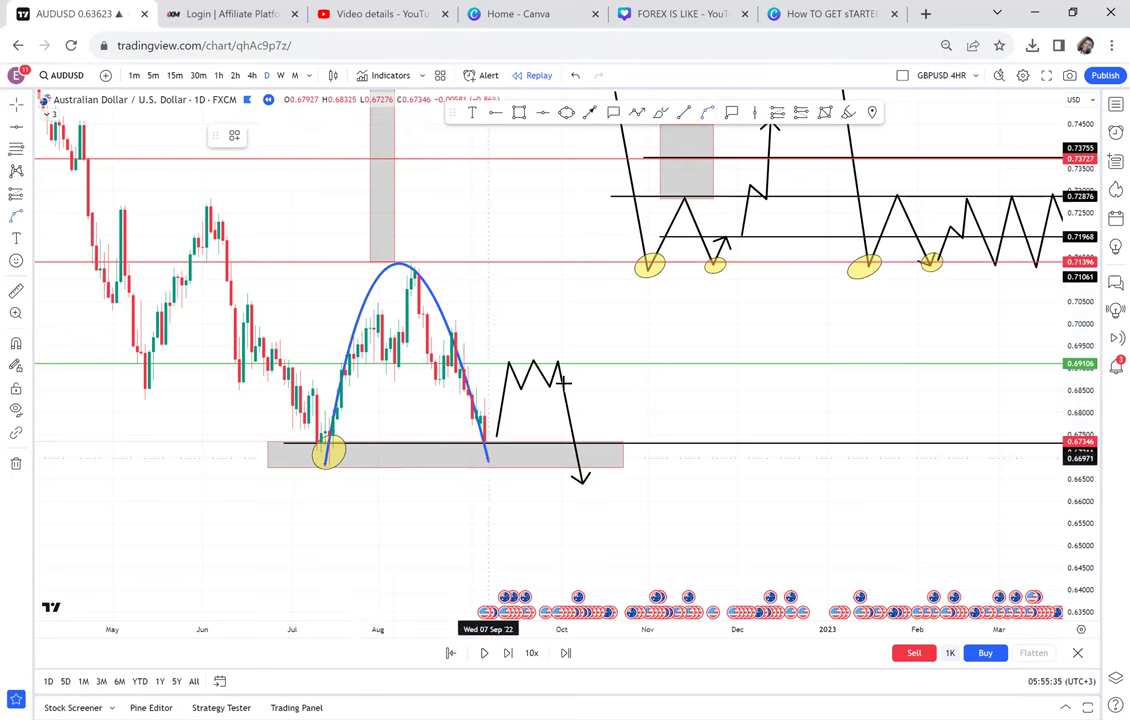
pyautogui.click(488, 459)
pyautogui.click(577, 442)
pyautogui.click(529, 466)
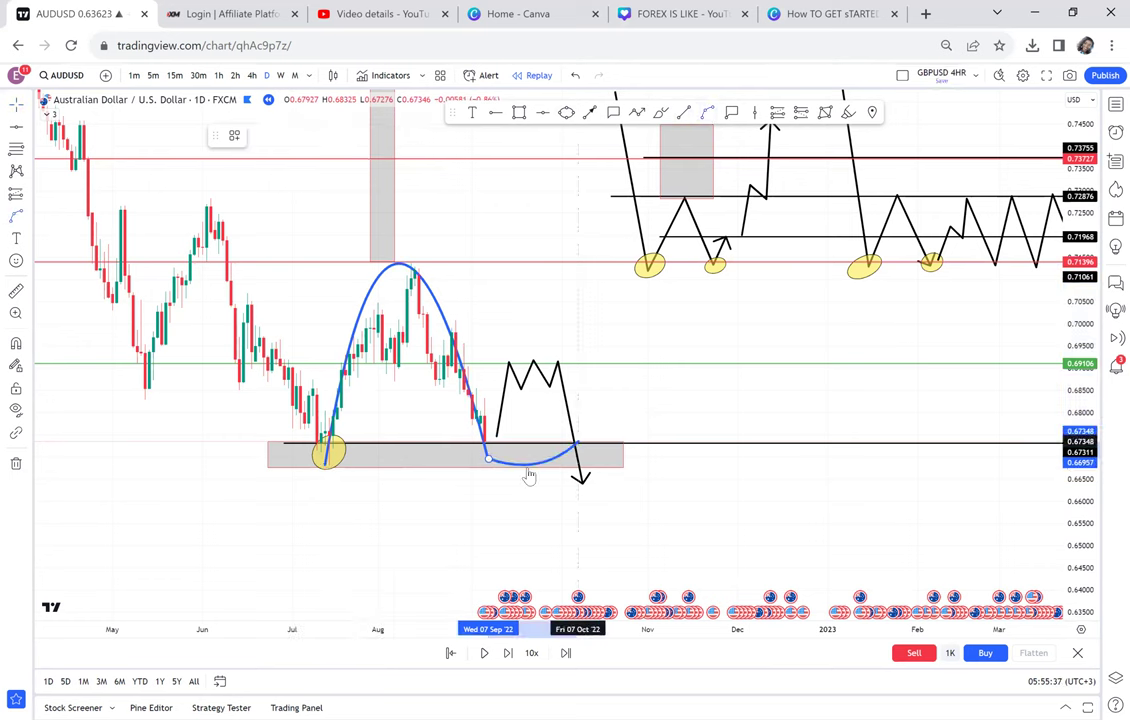
pyautogui.moveTo(539, 466); pyautogui.dragTo(545, 365)
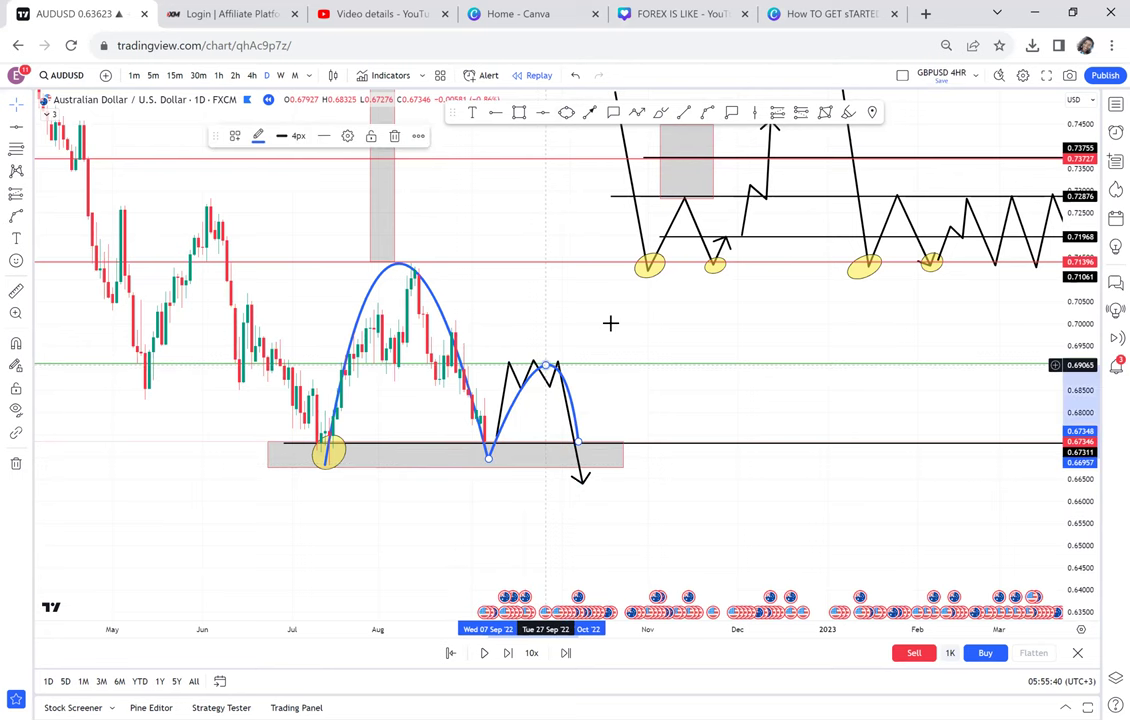
pyautogui.click(610, 323)
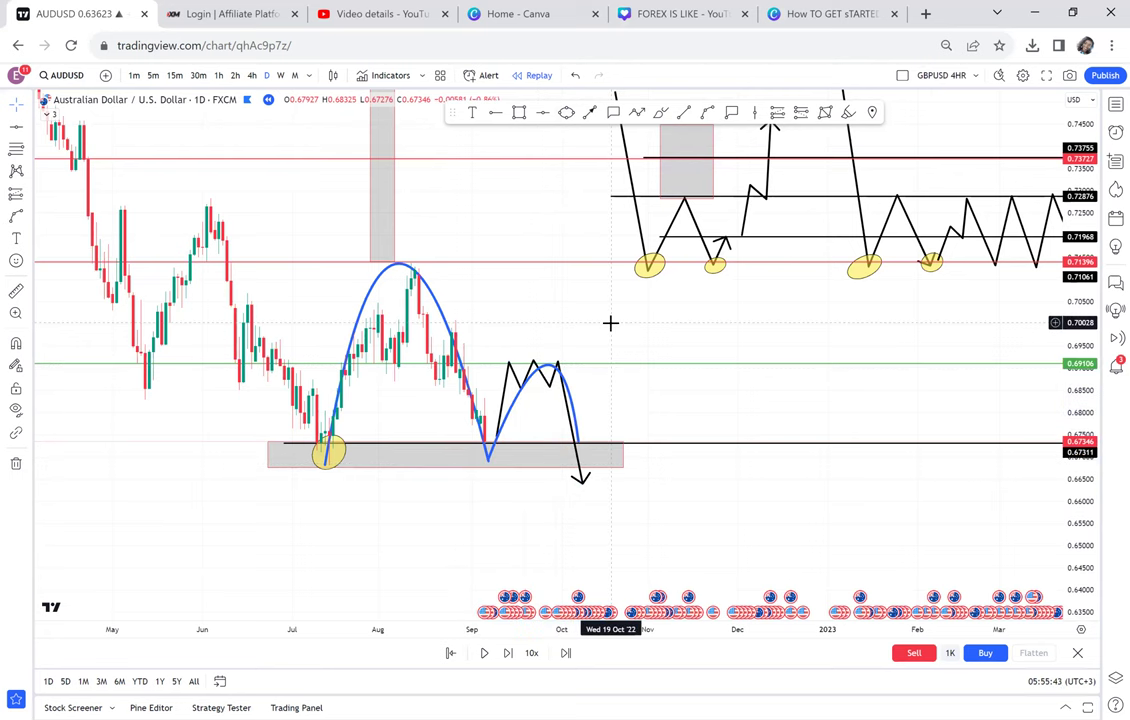
# Cross out the first example sketch, the breakout pattern, with a large red brush X
pyautogui.moveTo(588, 315); pyautogui.dragTo(642, 306)
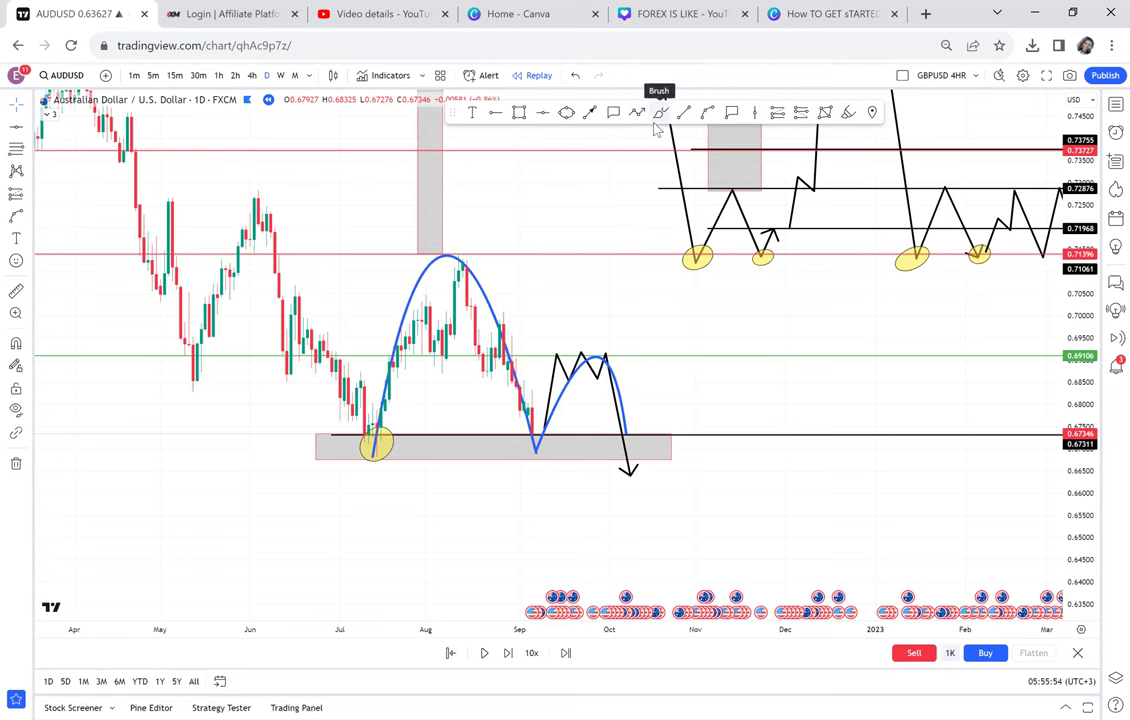
pyautogui.moveTo(679, 325); pyautogui.dragTo(585, 430)
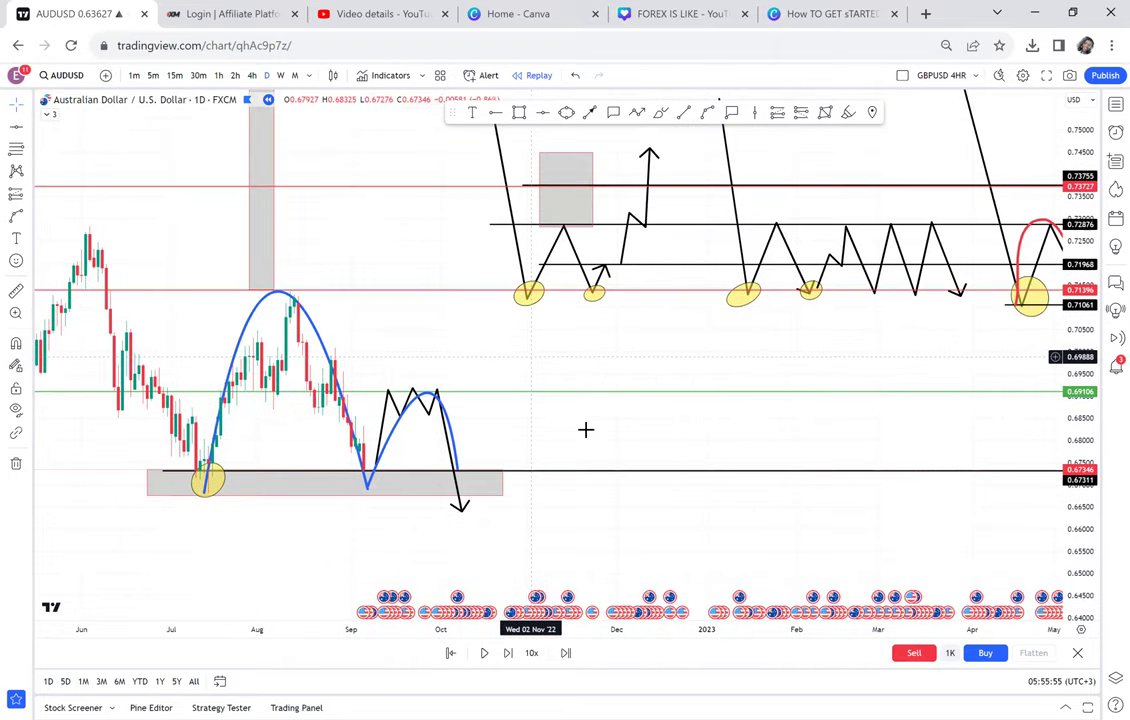
pyautogui.click(660, 113)
pyautogui.click(567, 374)
pyautogui.click(679, 175)
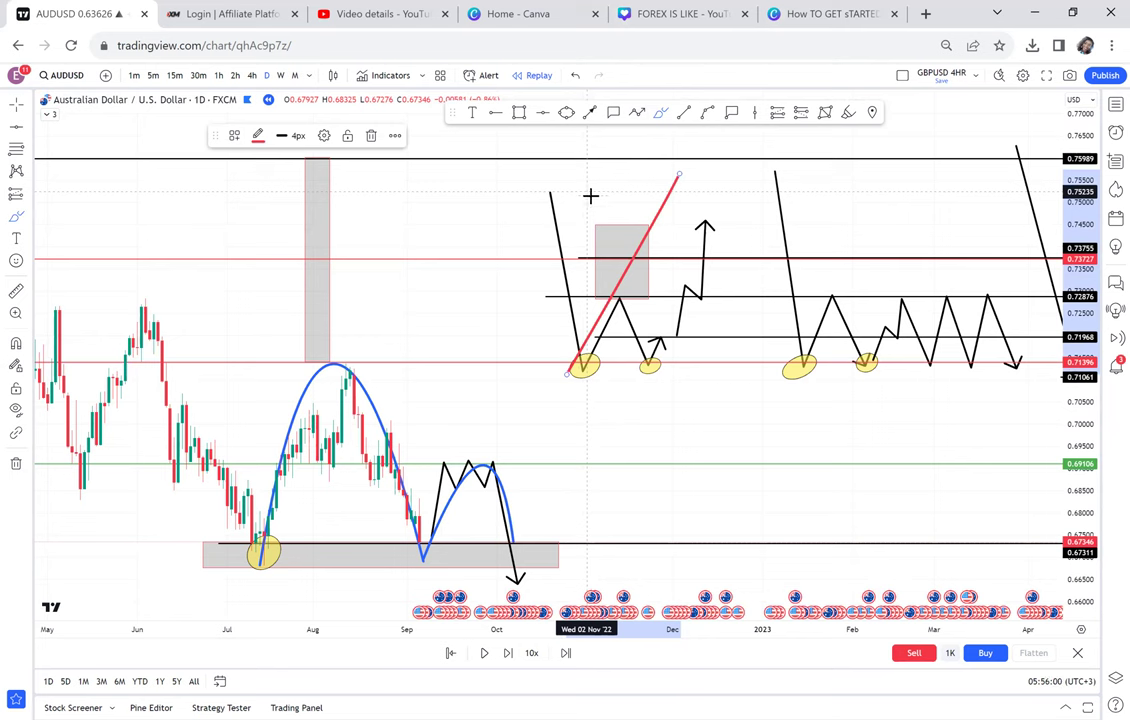
pyautogui.click(590, 196)
pyautogui.click(681, 390)
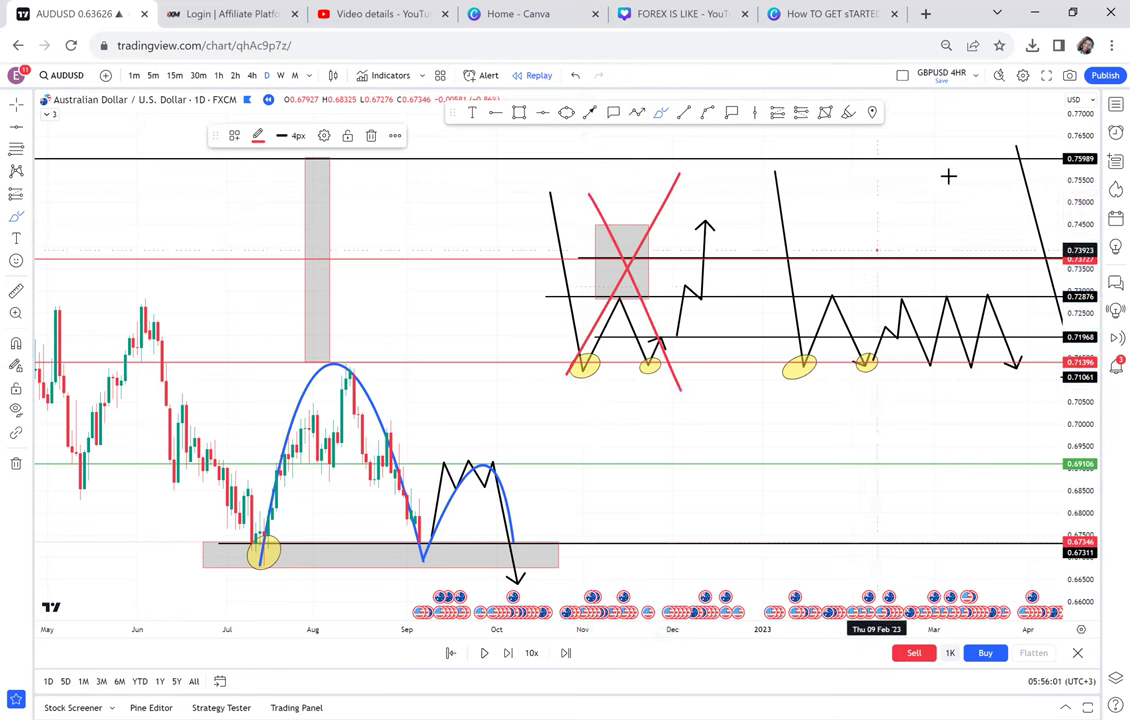
# Brush red check marks above the ranging example and just before the crossed-out example, and try a horizontal ray at about 0.729
pyautogui.moveTo(878, 250); pyautogui.dragTo(950, 175)
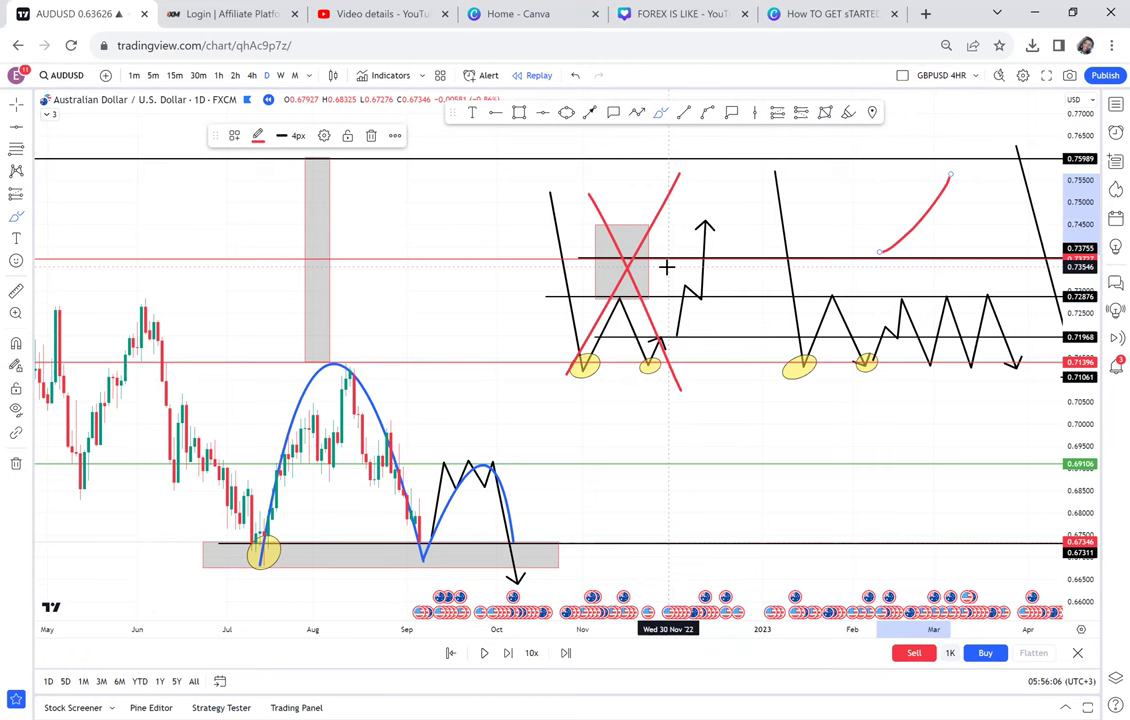
pyautogui.moveTo(461, 188); pyautogui.dragTo(542, 162)
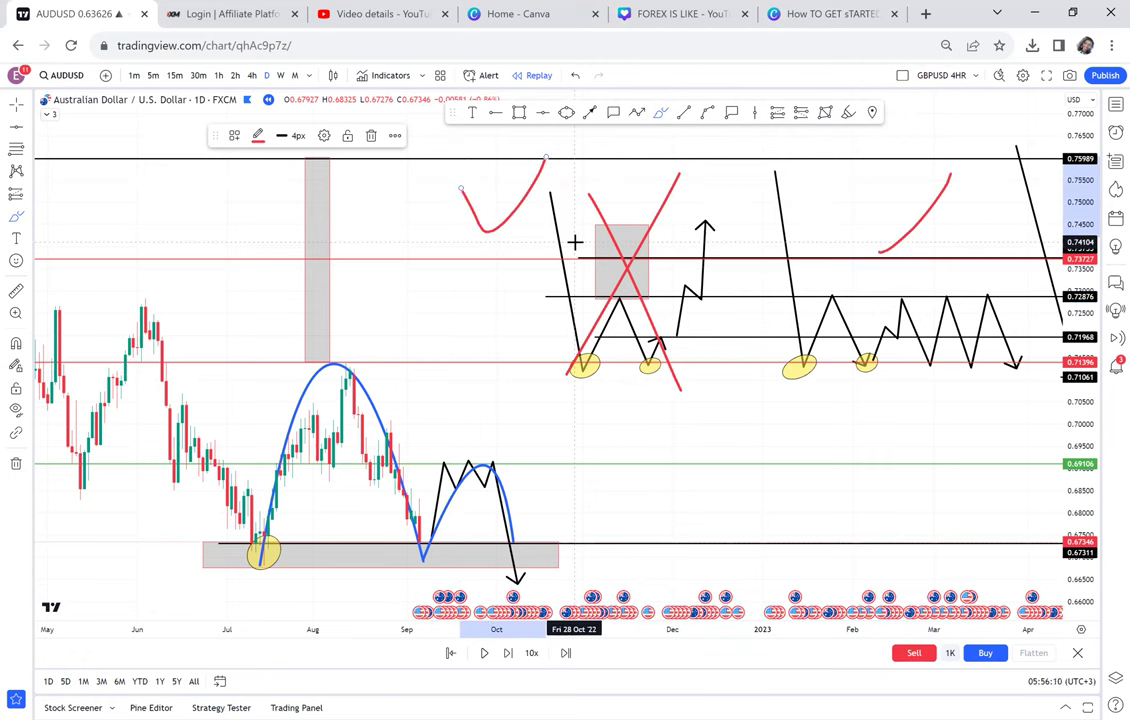
pyautogui.click(495, 113)
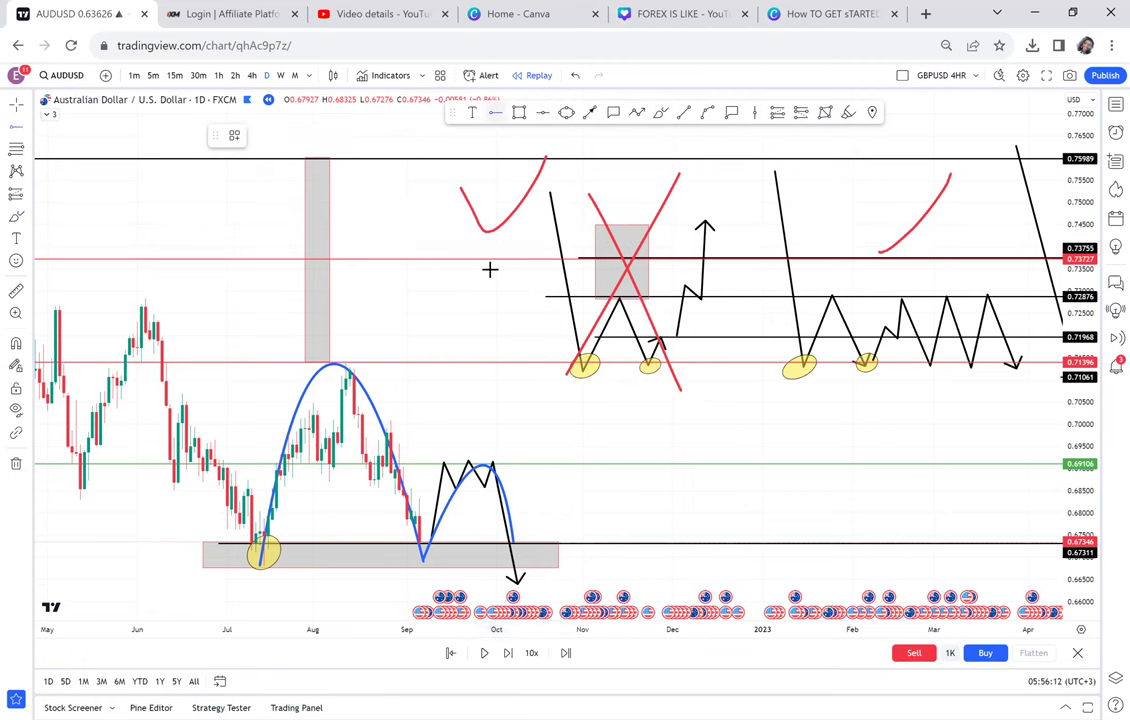
pyautogui.press('Escape')
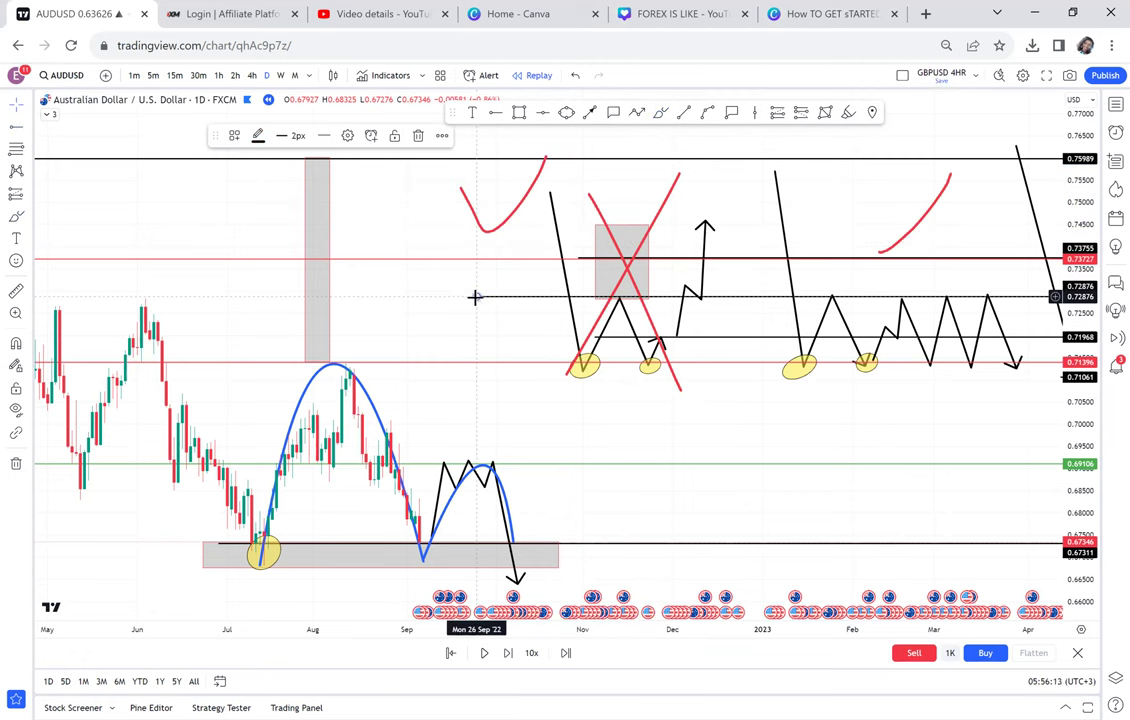
# Box the pattern's height from about 0.713 to 0.668 and move the box beneath the support zone, spanning about 0.667 to 0.622
pyautogui.moveTo(432, 410); pyautogui.dragTo(560, 268)
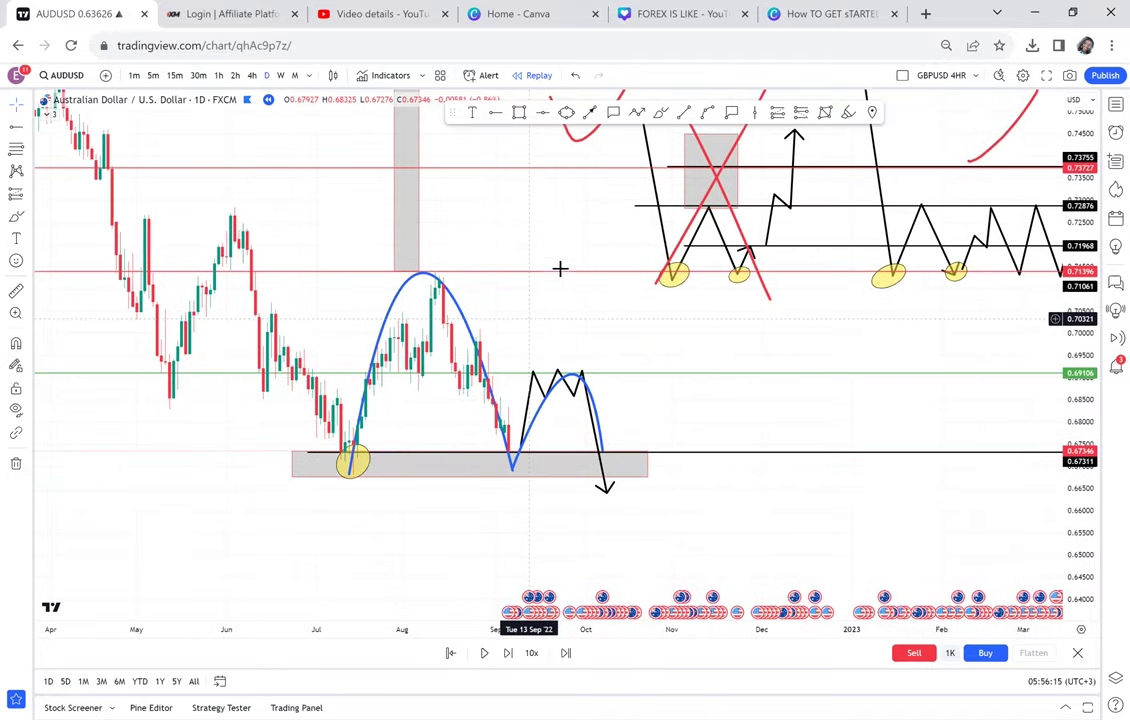
pyautogui.click(518, 113)
pyautogui.moveTo(447, 225)
pyautogui.mouseDown()
pyautogui.moveTo(441, 354)
pyautogui.moveTo(449, 417)
pyautogui.moveTo(463, 423)
pyautogui.mouseUp()
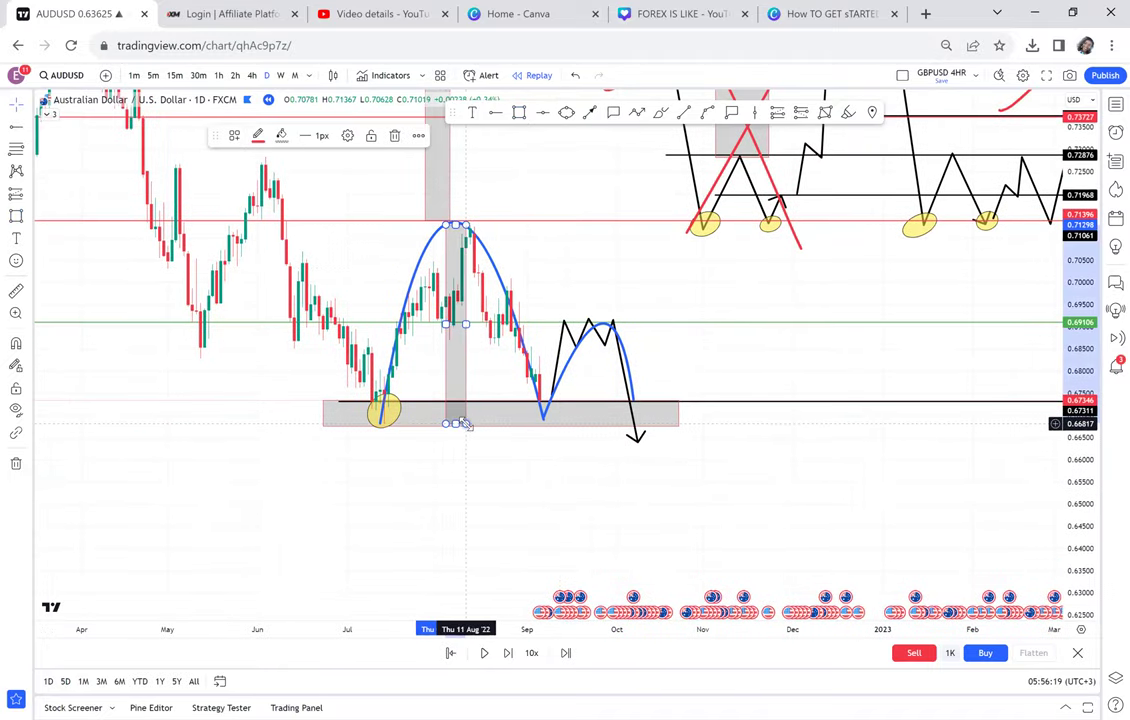
pyautogui.moveTo(492, 474); pyautogui.dragTo(504, 446)
pyautogui.moveTo(482, 192)
pyautogui.mouseDown()
pyautogui.moveTo(485, 414)
pyautogui.moveTo(494, 398)
pyautogui.mouseUp()
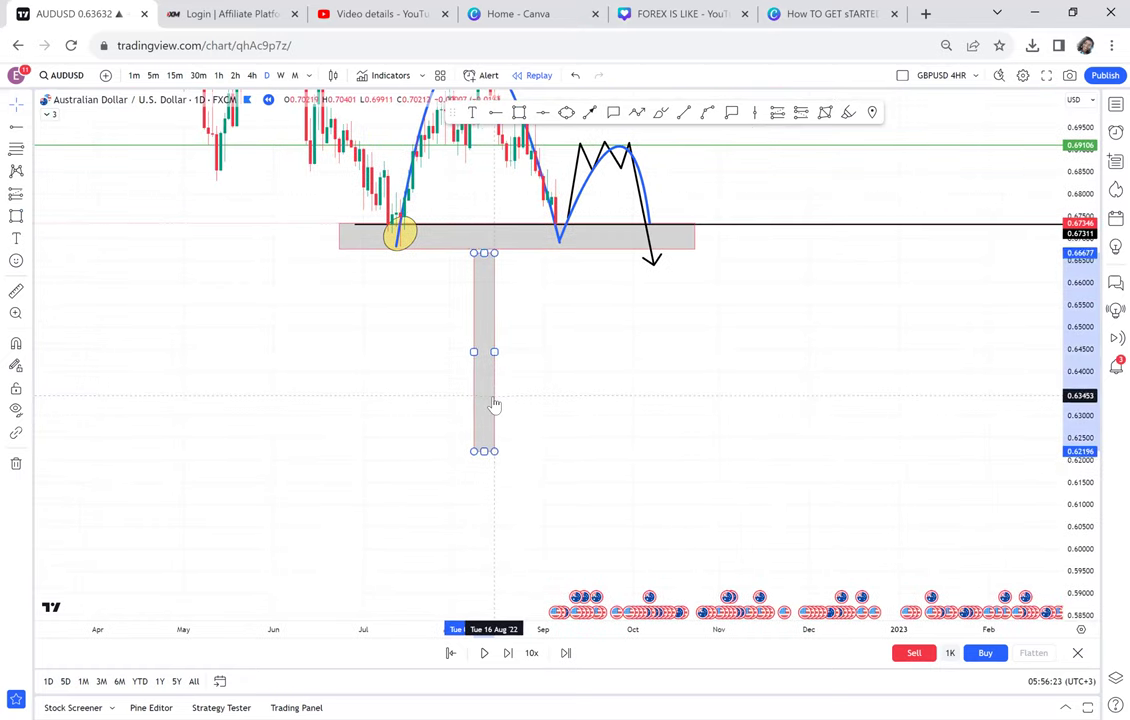
# Measure the projection box beneath the support zone and place horizontal lines at its midpoint, about 0.644, and lower edge, about 0.622
pyautogui.click(16, 291)
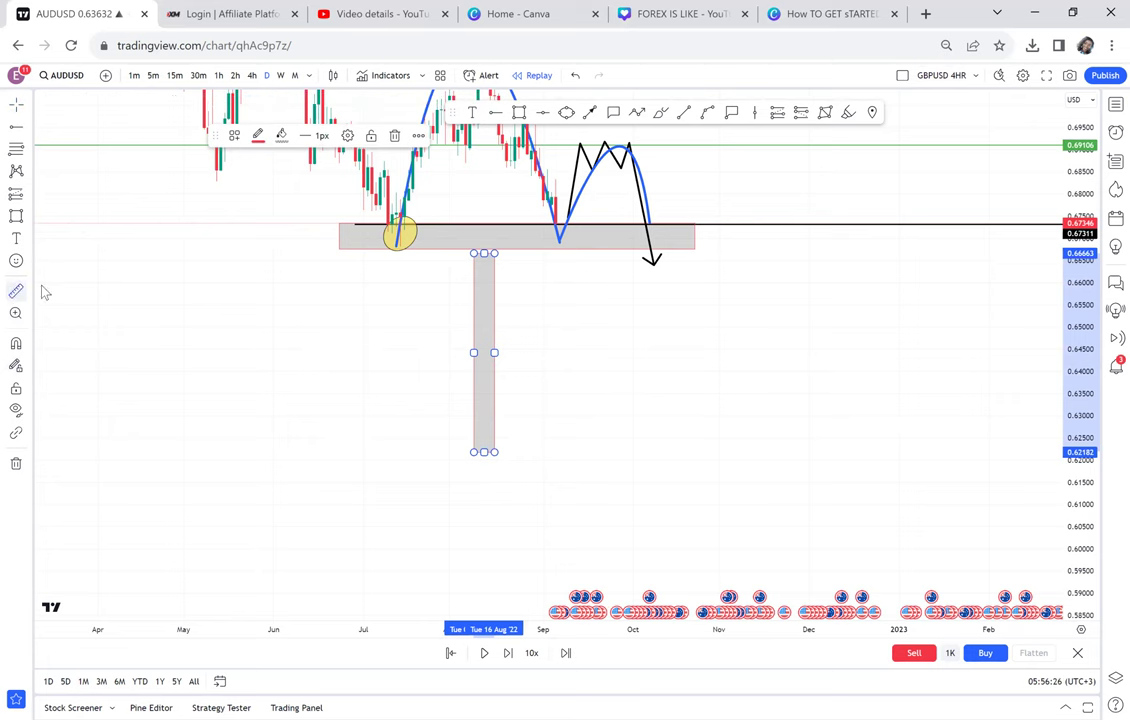
pyautogui.click(375, 255)
pyautogui.moveTo(613, 427); pyautogui.dragTo(441, 270)
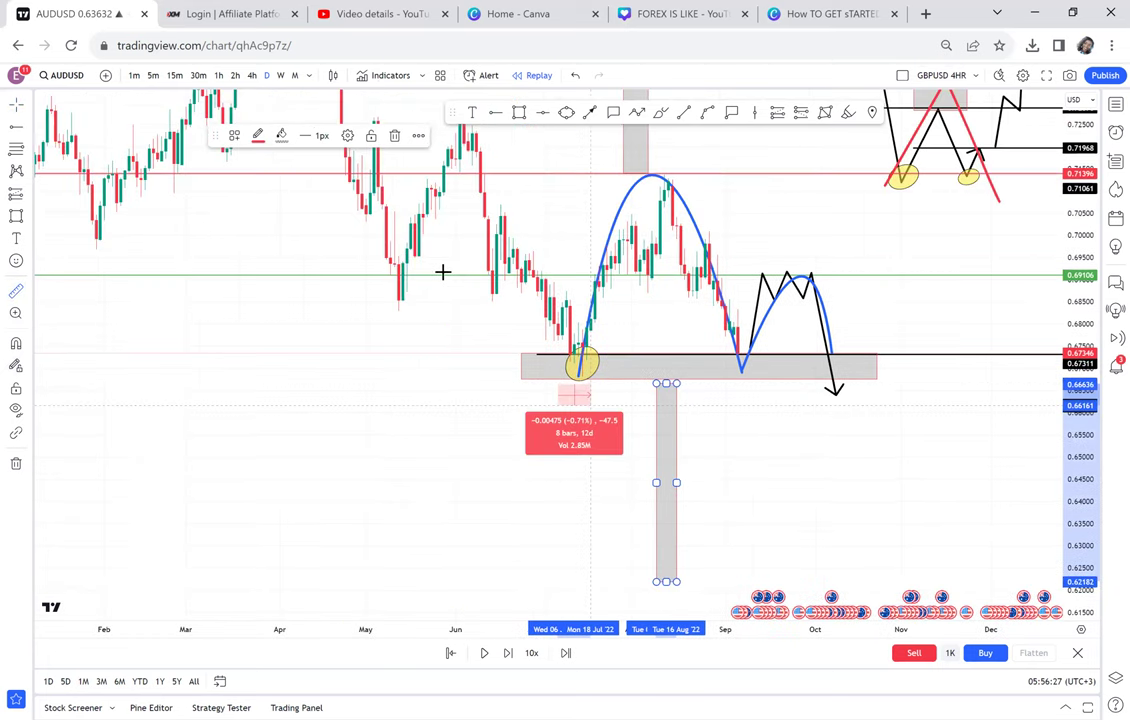
pyautogui.click(697, 443)
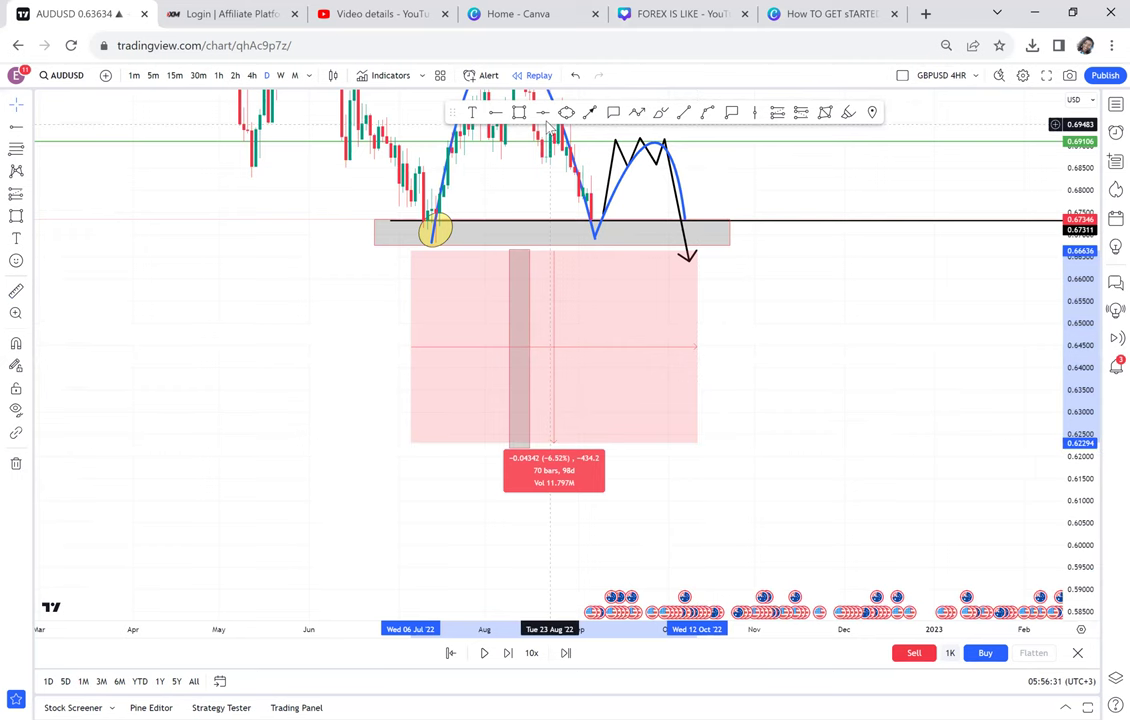
pyautogui.click(554, 349)
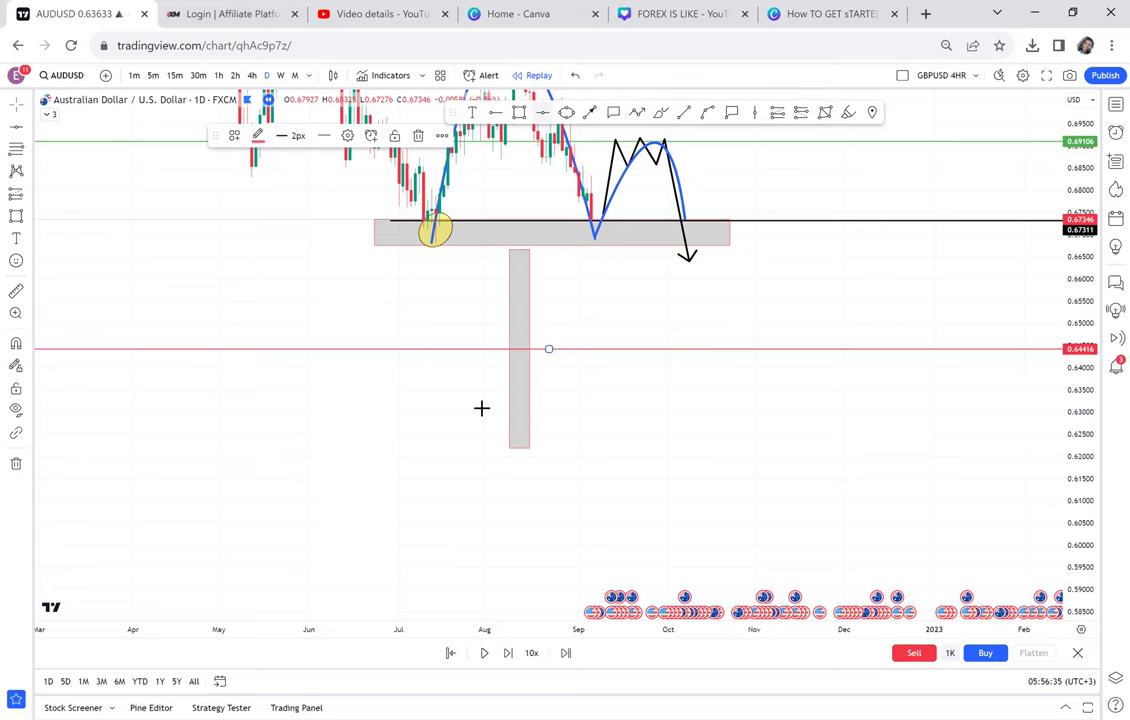
pyautogui.click(454, 446)
pyautogui.click(453, 448)
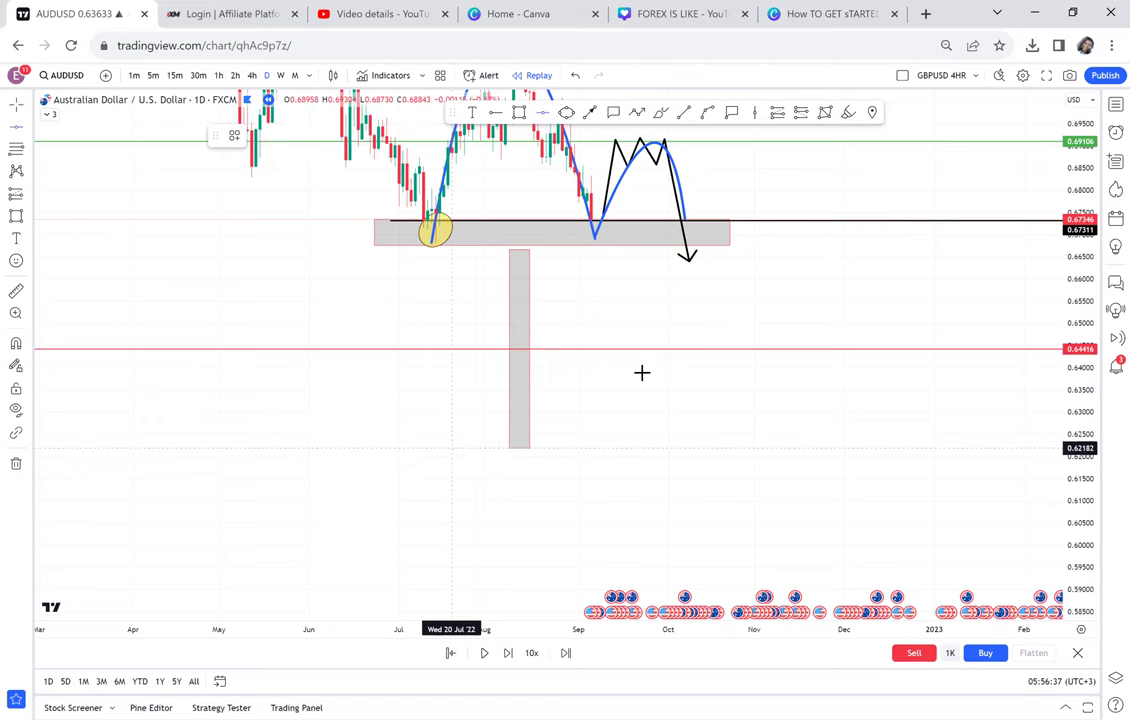
pyautogui.moveTo(701, 305); pyautogui.dragTo(556, 486)
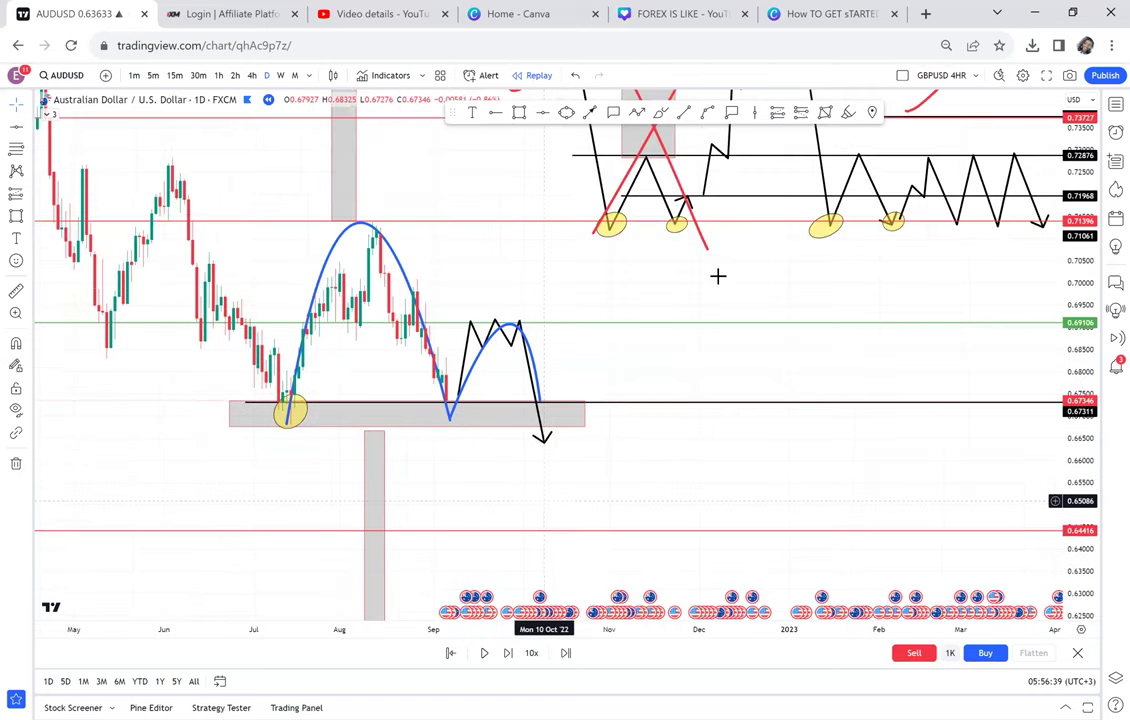
pyautogui.moveTo(707, 279); pyautogui.dragTo(572, 360)
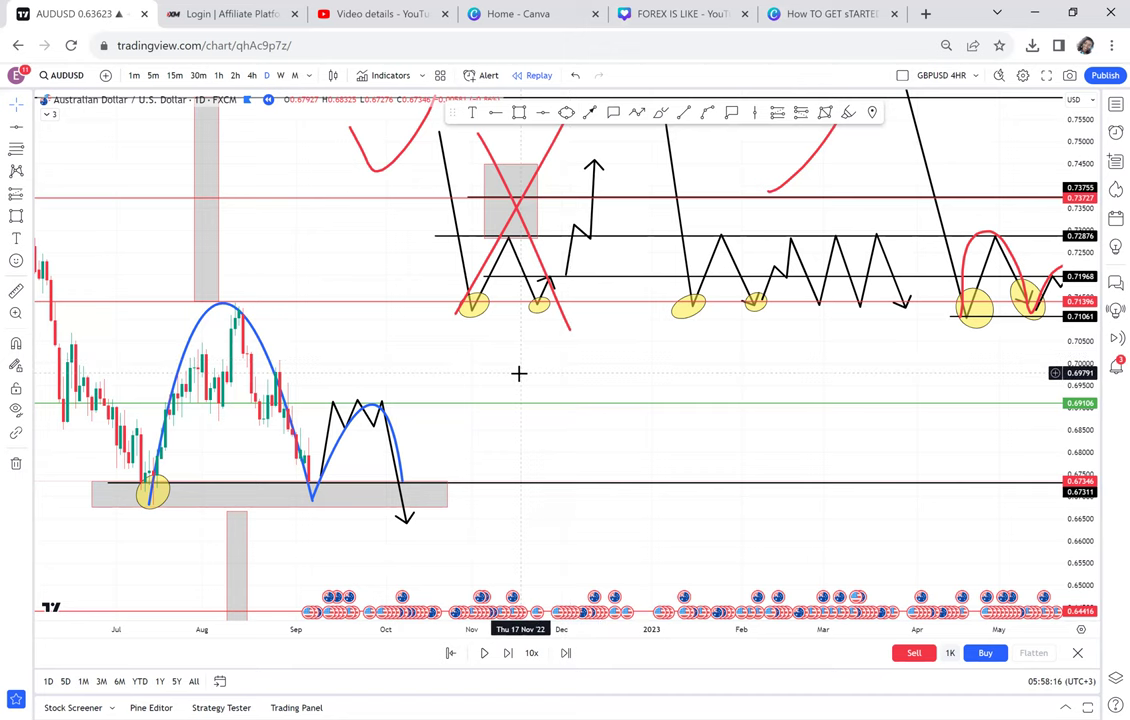
pyautogui.moveTo(525, 372); pyautogui.dragTo(691, 206)
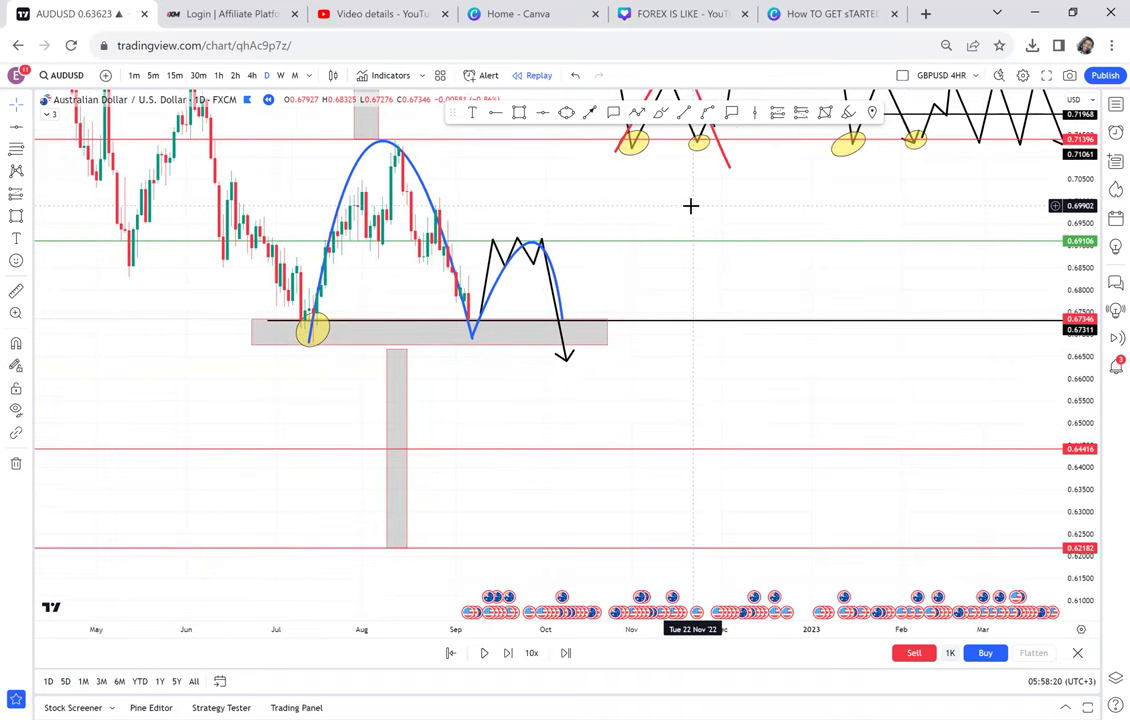
pyautogui.moveTo(756, 232); pyautogui.dragTo(437, 414)
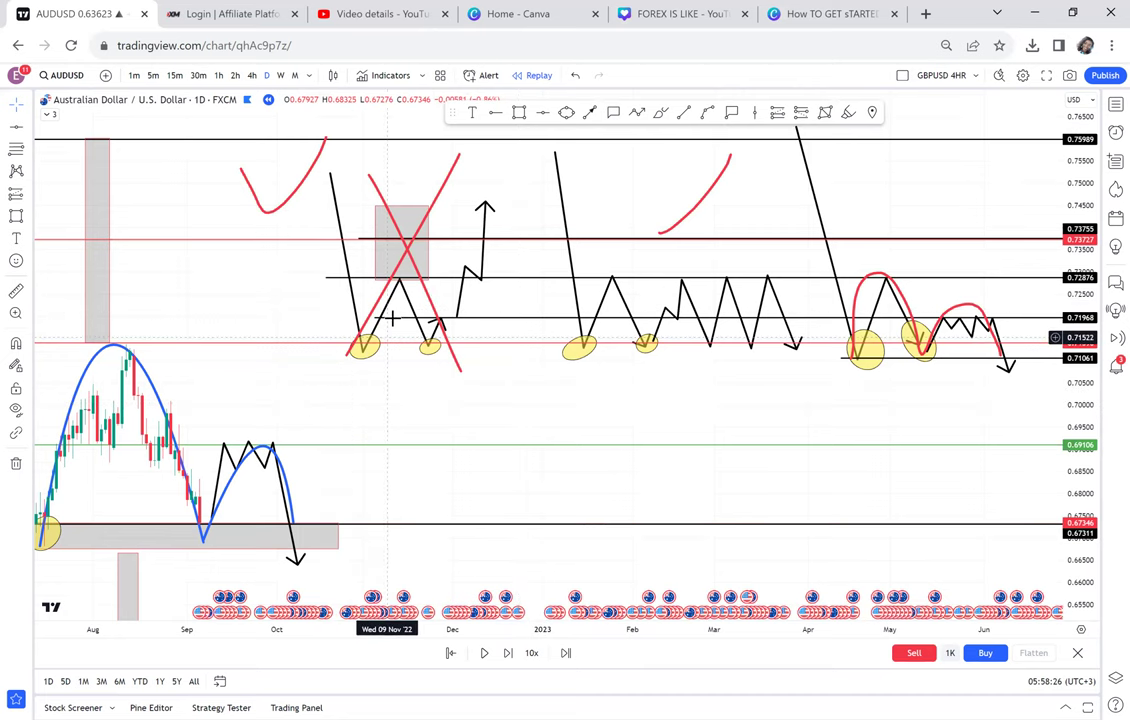
pyautogui.moveTo(600, 303); pyautogui.dragTo(676, 245)
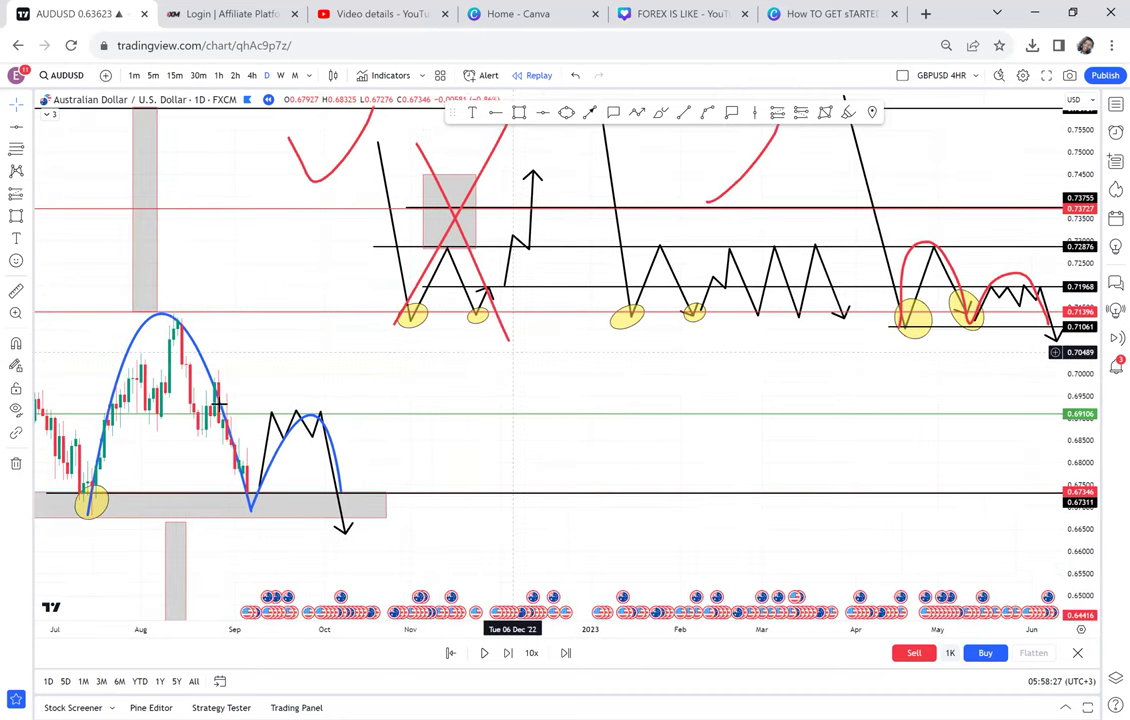
# Remove all drawings from the AUDUSD chart while keeping the indicators
pyautogui.click(17, 464)
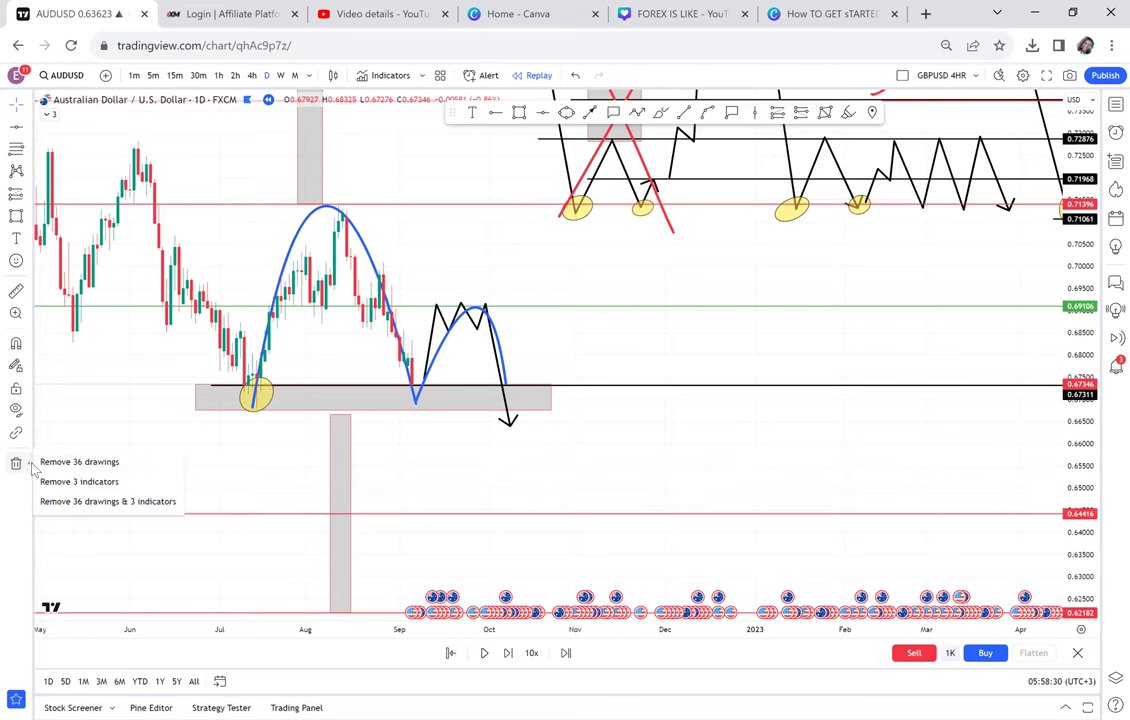
pyautogui.click(70, 462)
pyautogui.moveTo(446, 325); pyautogui.dragTo(599, 343)
# Draw a support rectangle from 5 July to 24 October between about 0.673 and 0.668, and a horizontal neckline at about 0.713
pyautogui.click(519, 115)
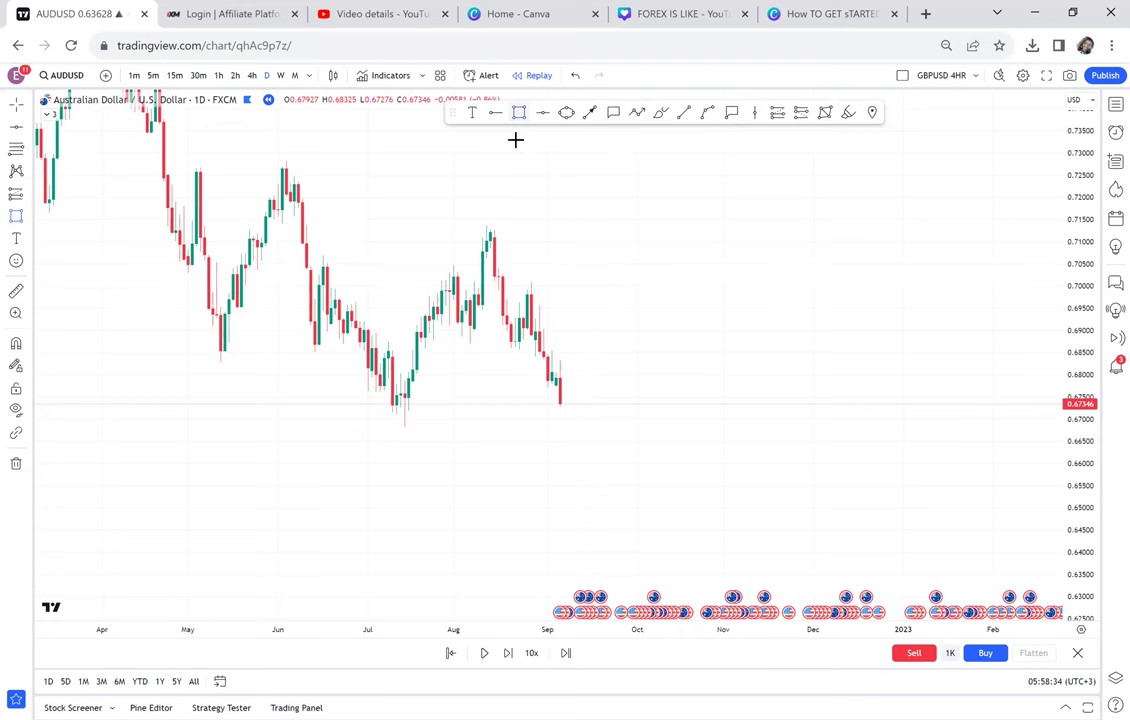
pyautogui.moveTo(375, 404)
pyautogui.mouseDown()
pyautogui.moveTo(658, 396)
pyautogui.moveTo(689, 406)
pyautogui.moveTo(699, 427)
pyautogui.mouseUp()
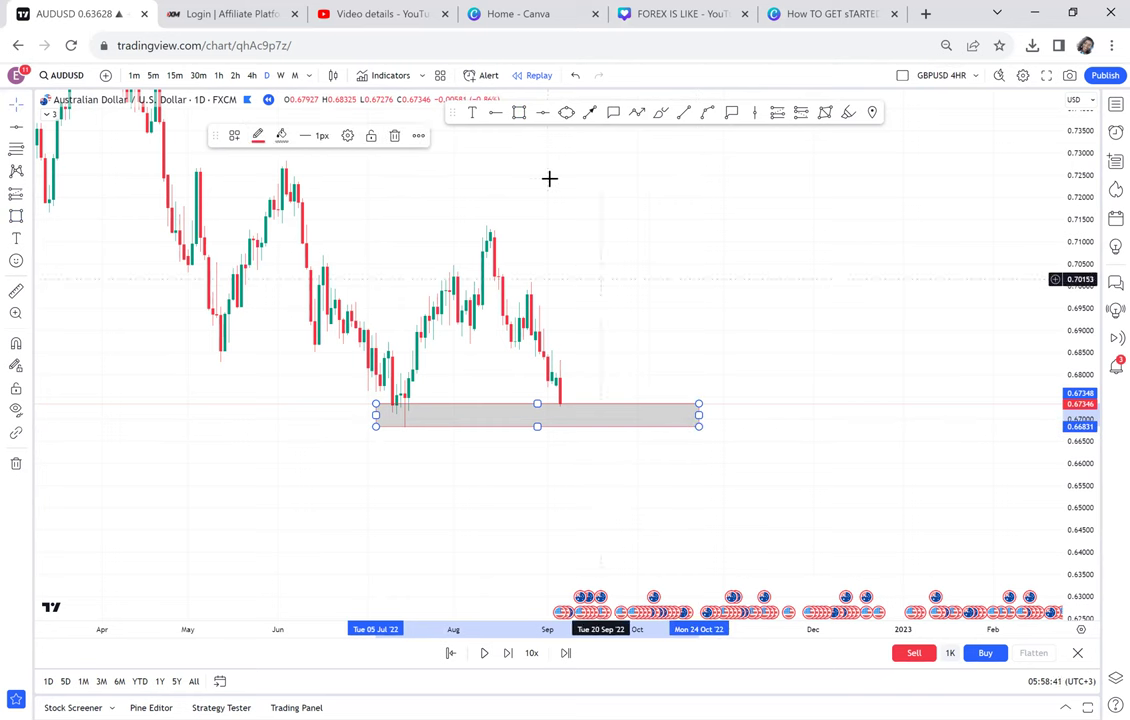
pyautogui.click(542, 112)
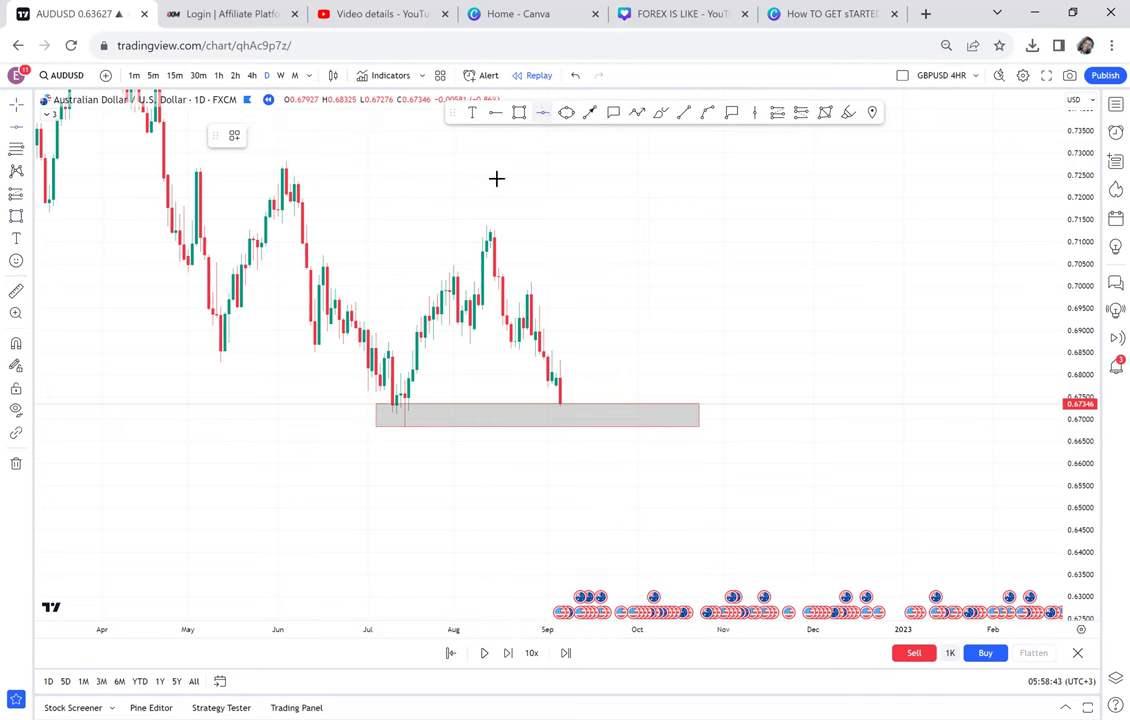
pyautogui.click(414, 227)
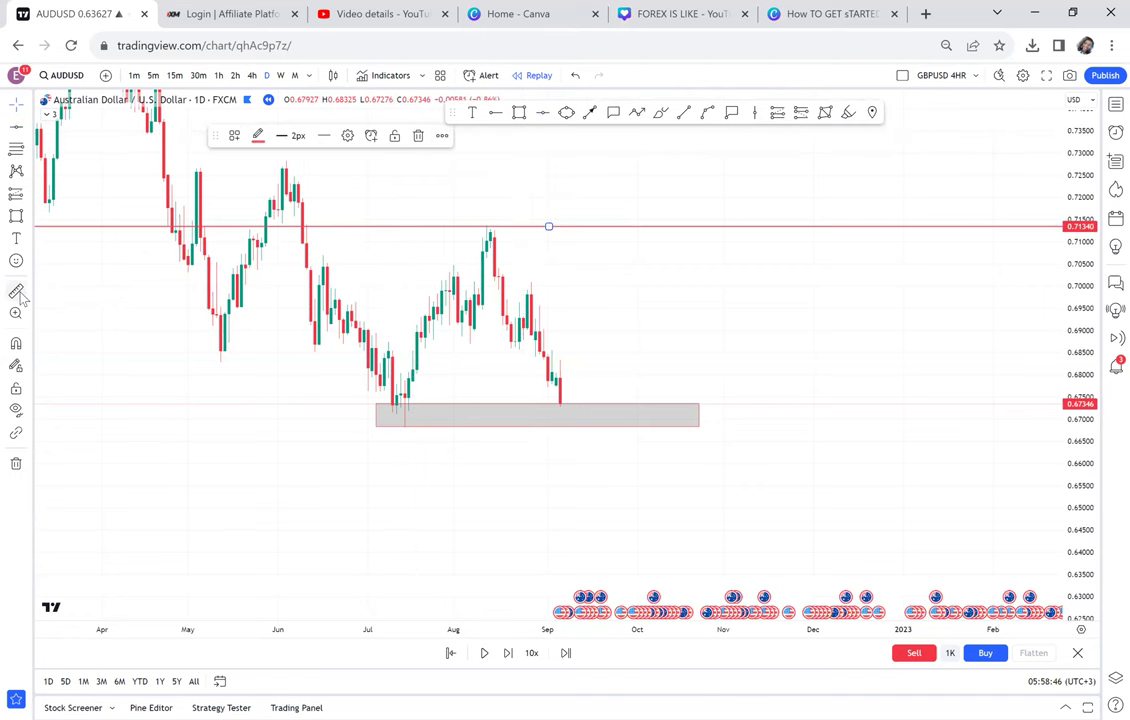
# Measure from the support zone's lower edge to the neckline and mark the midpoint with a green horizontal line at about 0.690
pyautogui.click(378, 425)
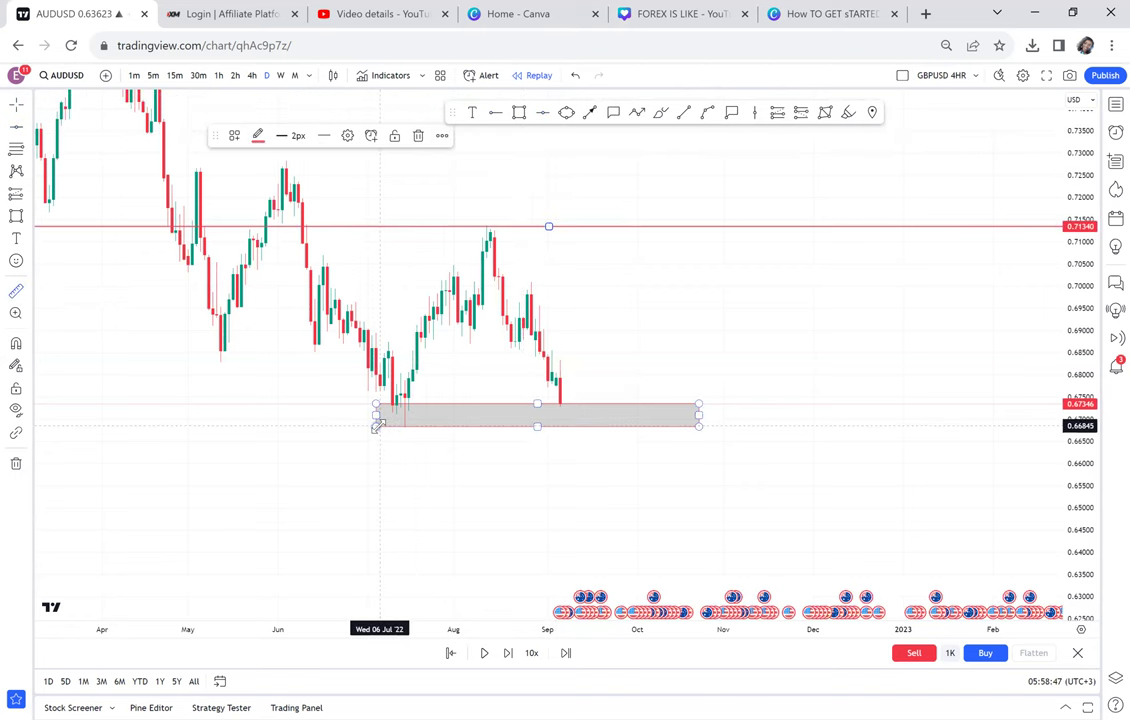
pyautogui.click(727, 228)
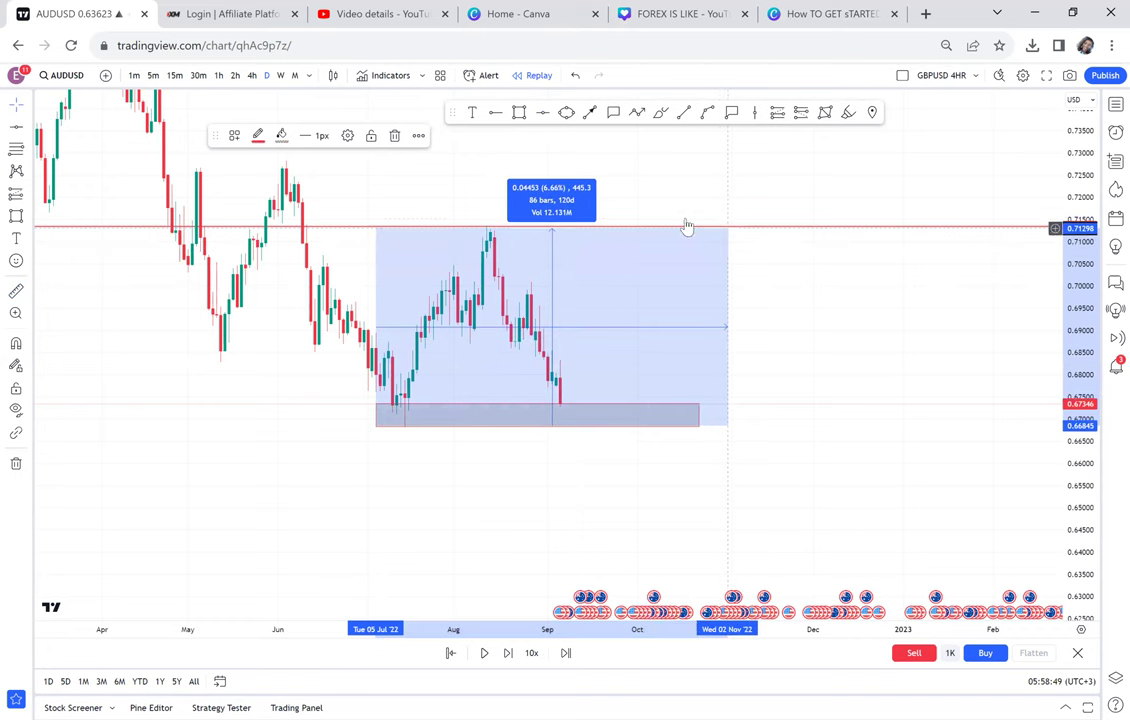
pyautogui.click(541, 113)
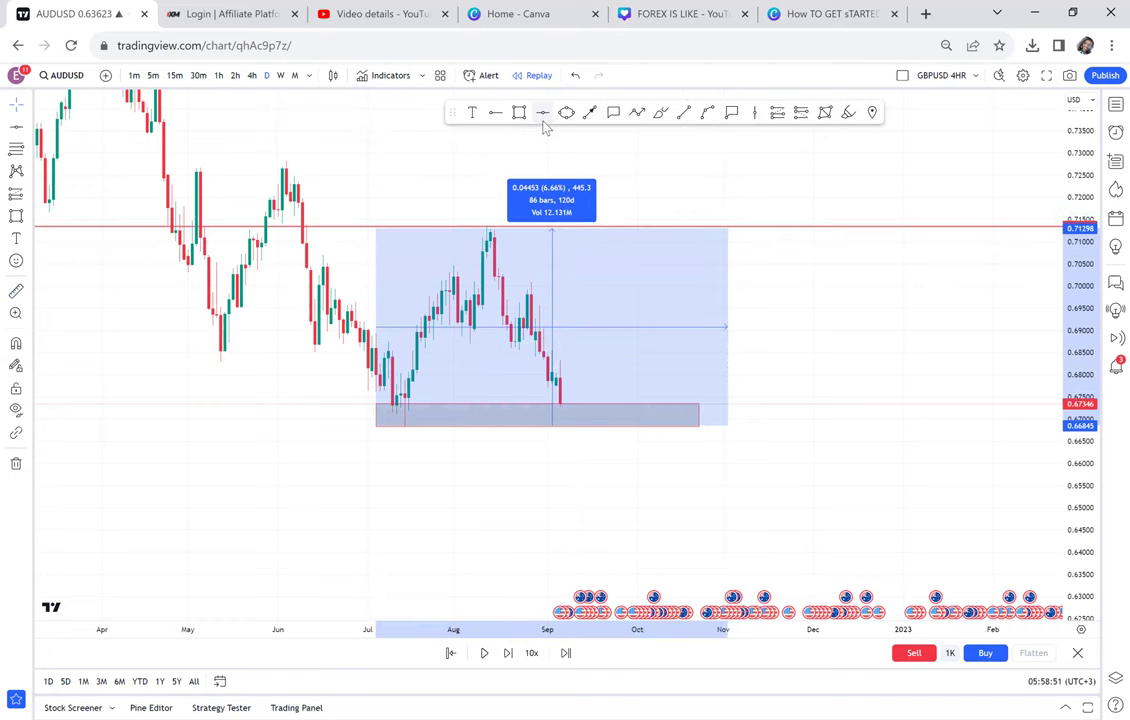
pyautogui.click(625, 328)
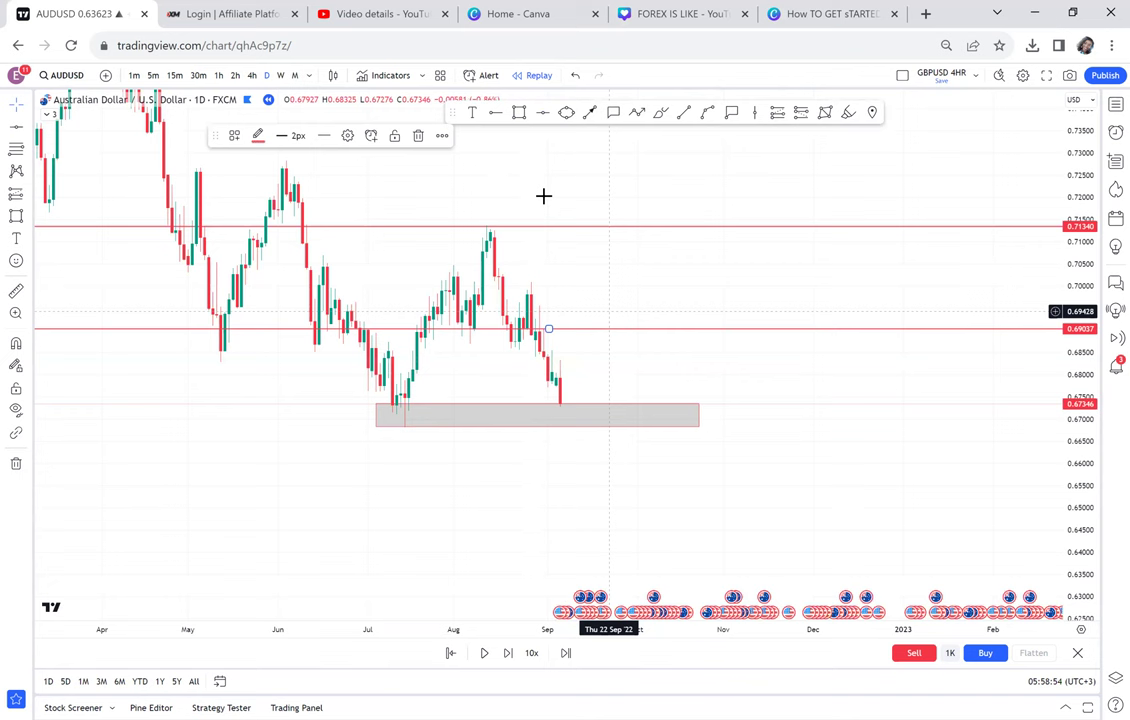
pyautogui.moveTo(525, 235); pyautogui.dragTo(525, 236)
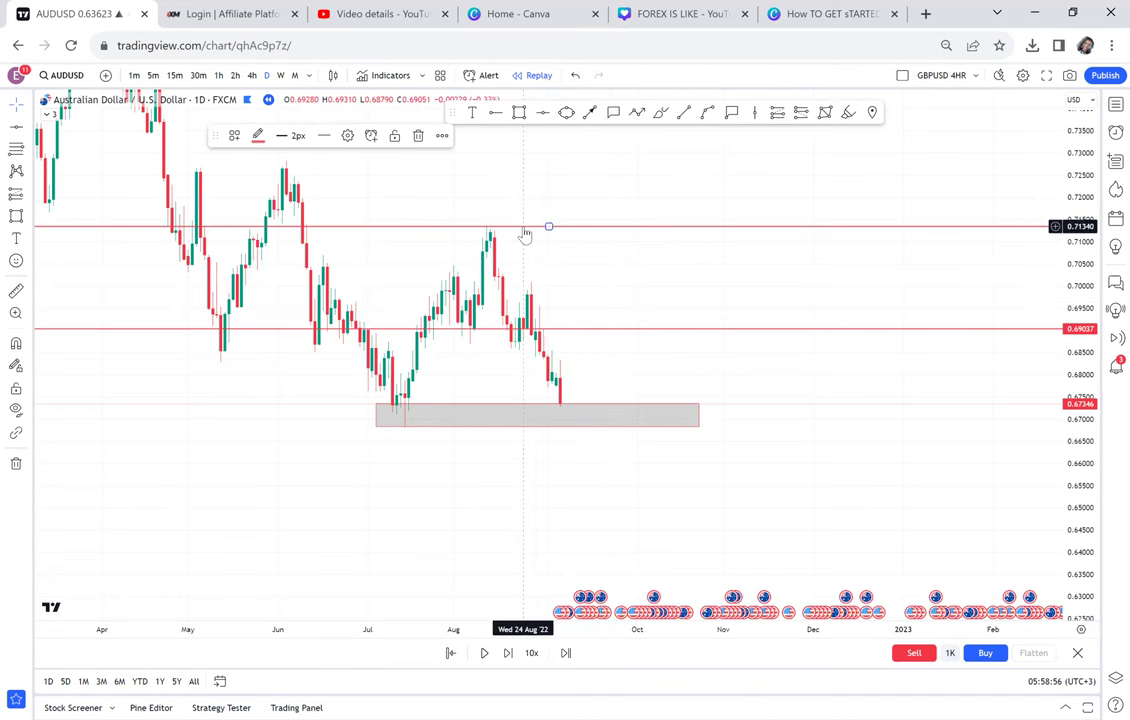
pyautogui.click(585, 330)
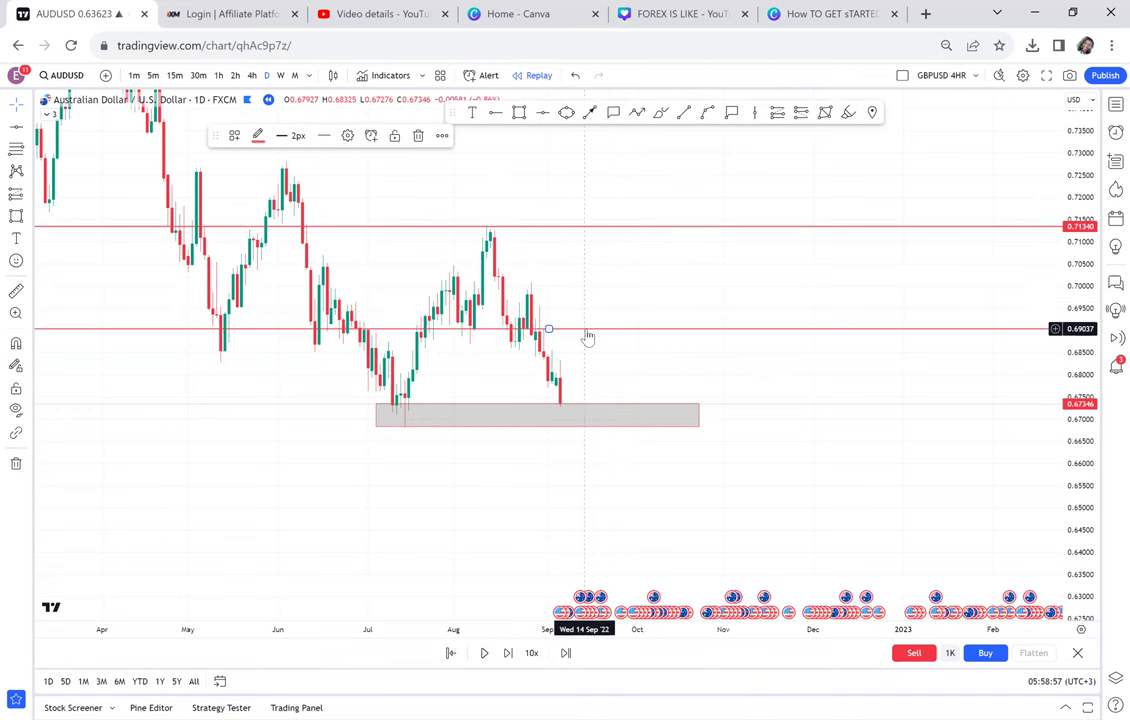
pyautogui.click(258, 135)
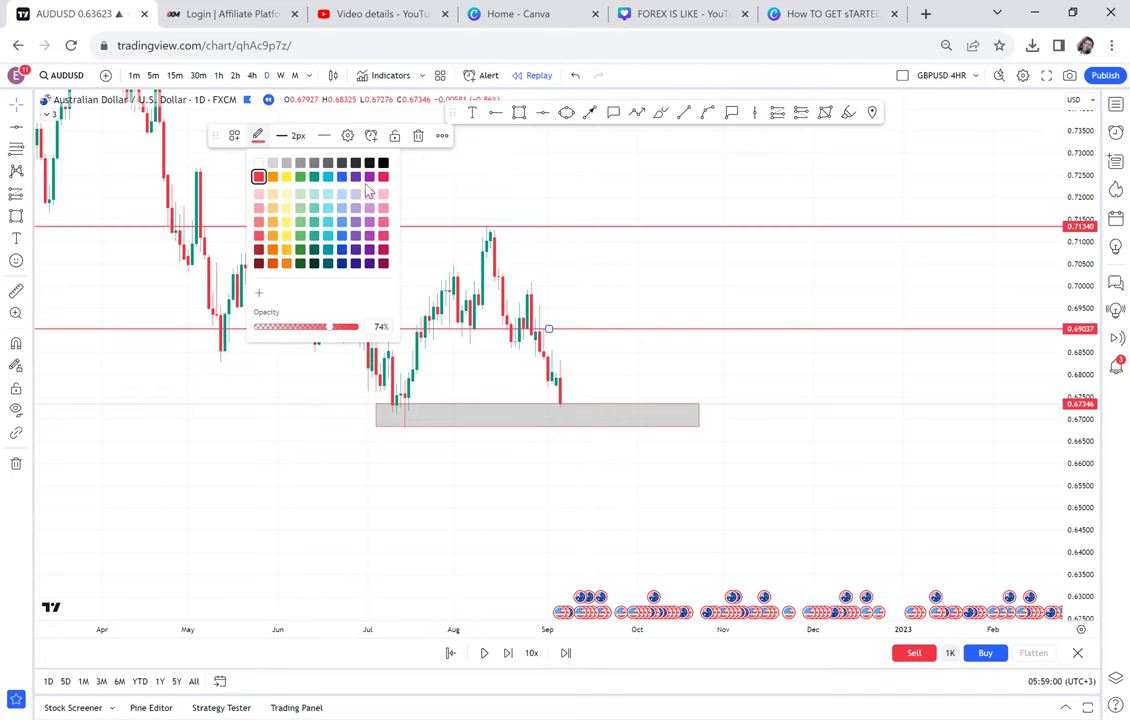
pyautogui.click(300, 177)
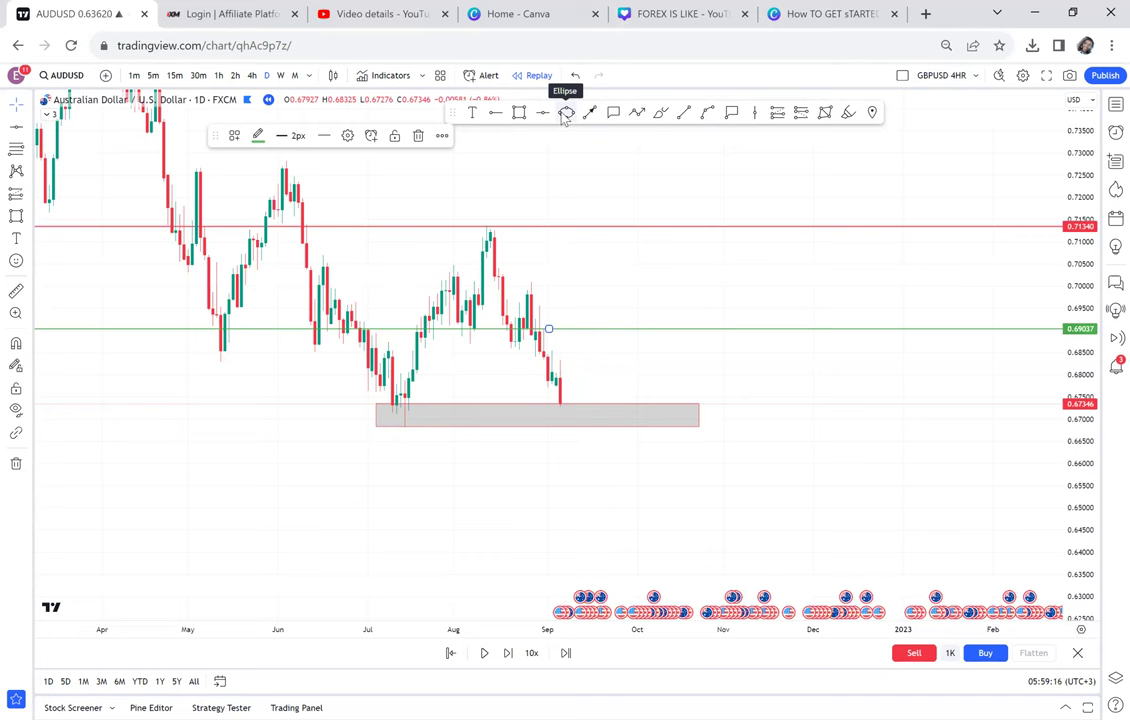
# Label the support rectangle POSSIBLE DOUBLE BOTTOM using the saved text template, positioning the label inside the zone
pyautogui.click(478, 115)
pyautogui.click(444, 411)
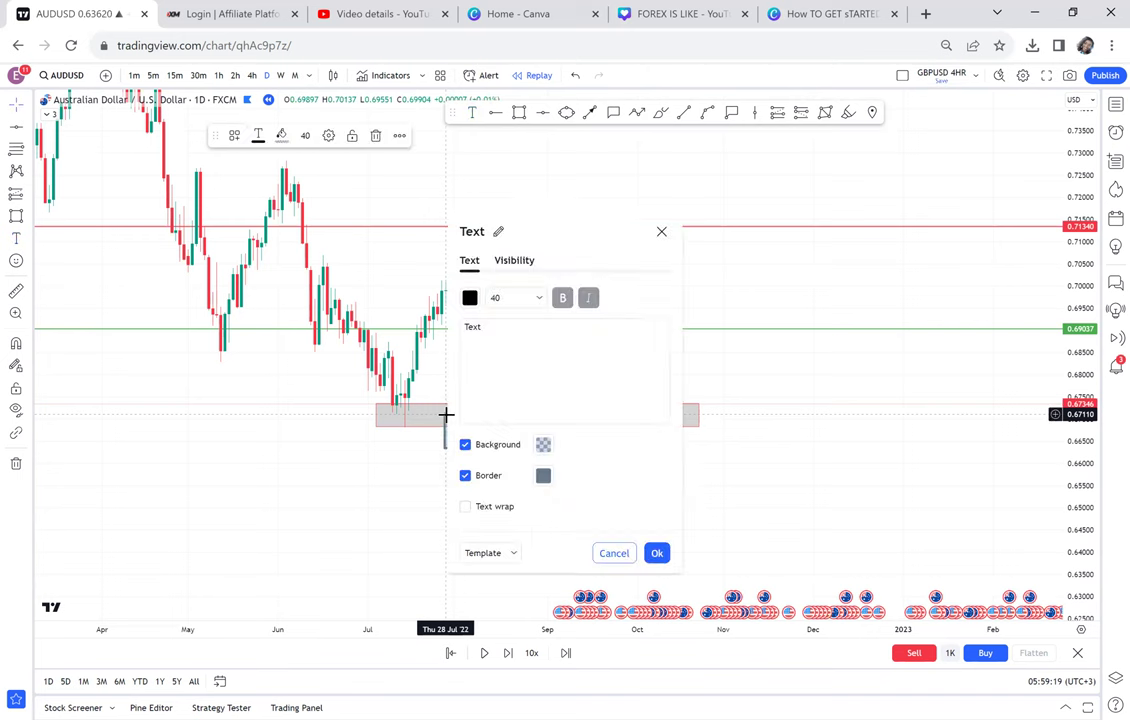
pyautogui.click(512, 553)
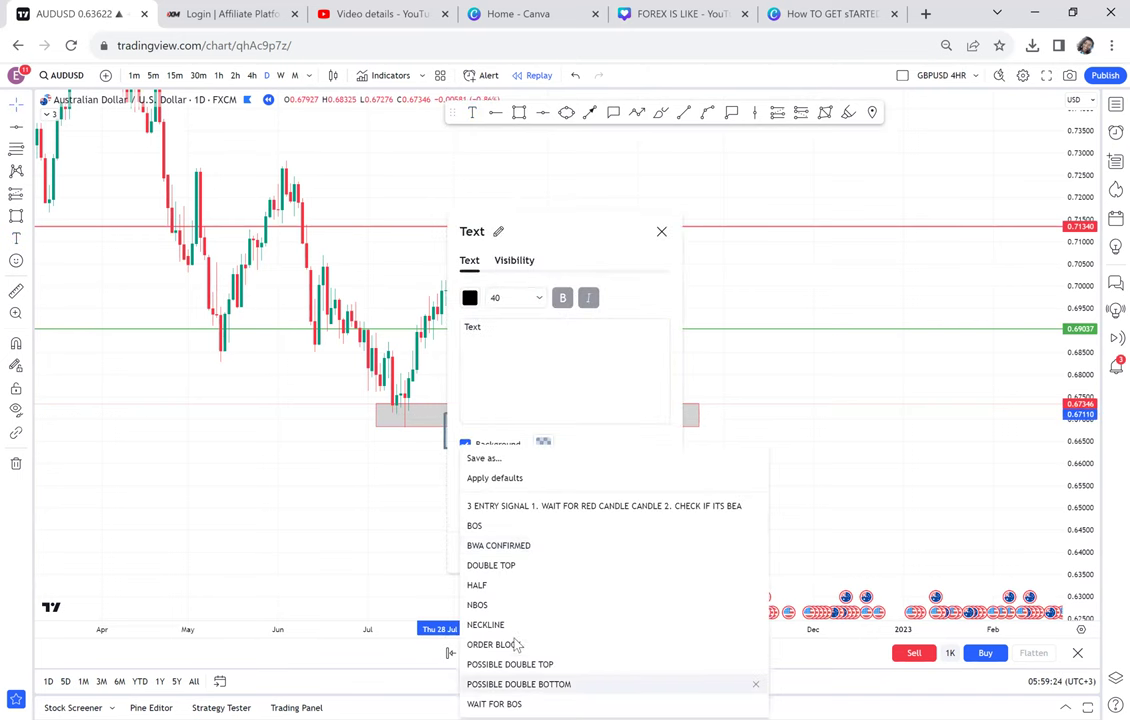
pyautogui.click(518, 684)
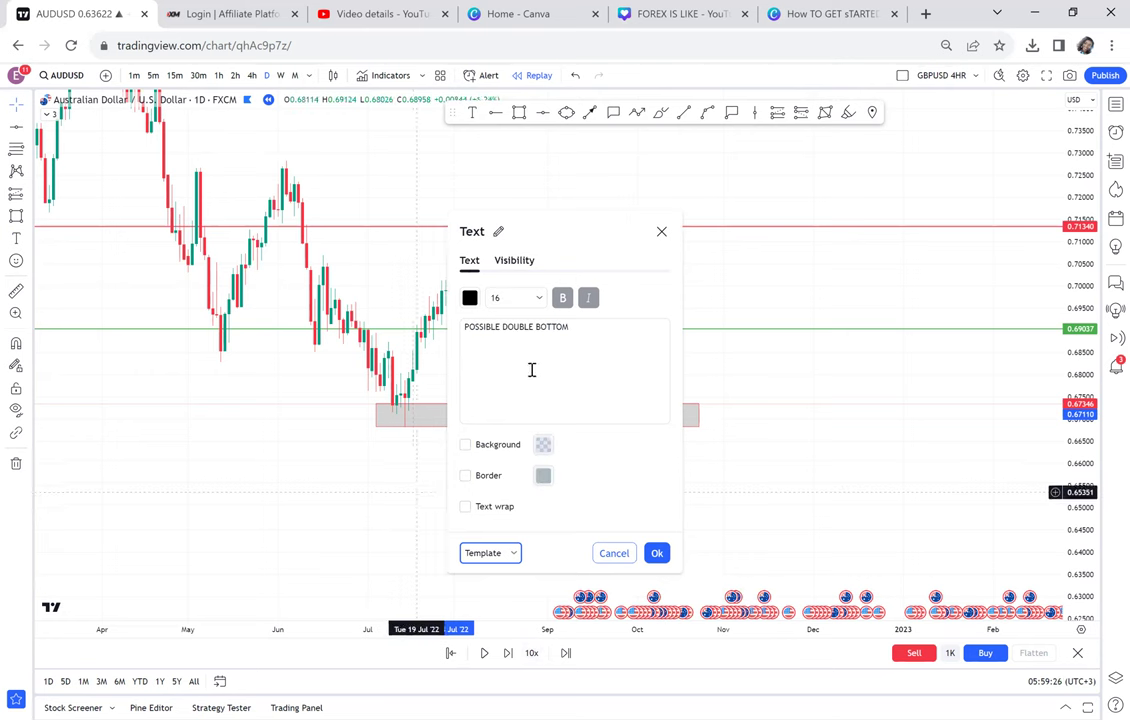
pyautogui.click(514, 261)
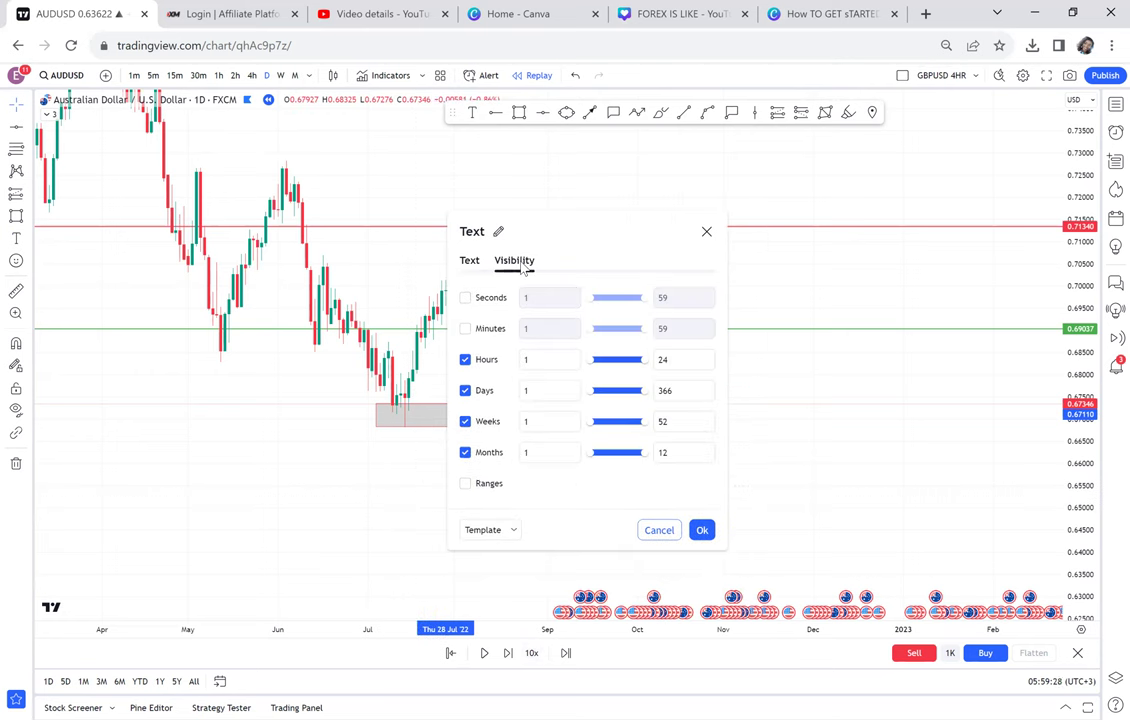
pyautogui.click(366, 462)
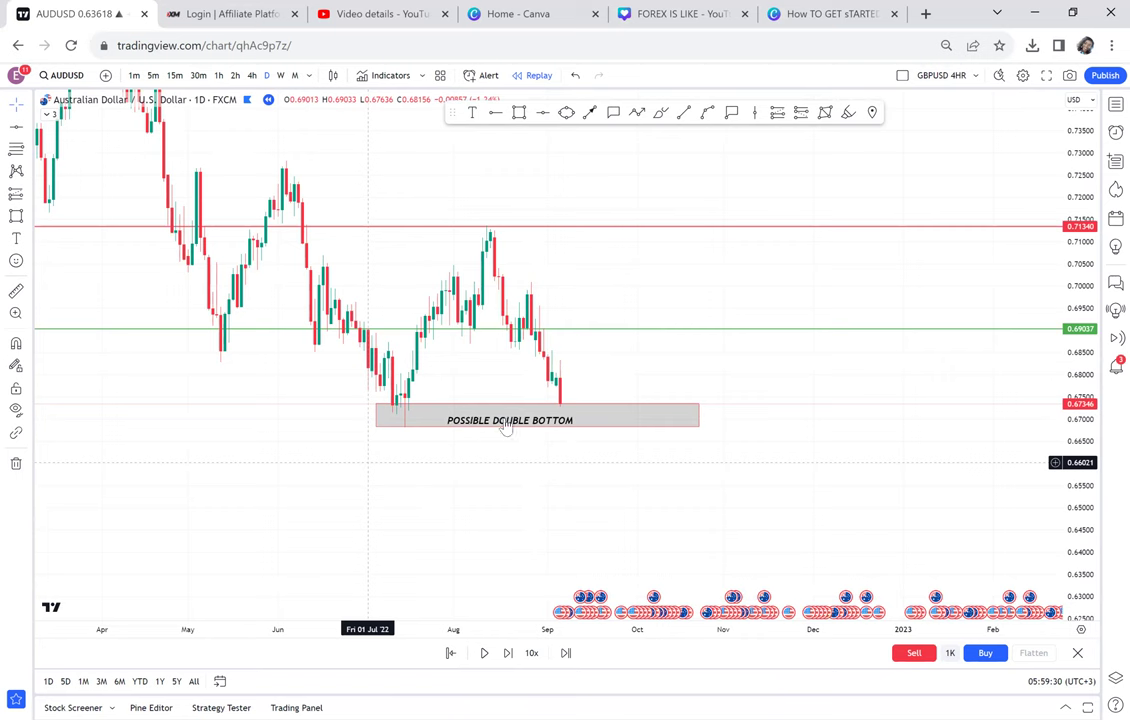
pyautogui.moveTo(520, 430); pyautogui.dragTo(500, 425)
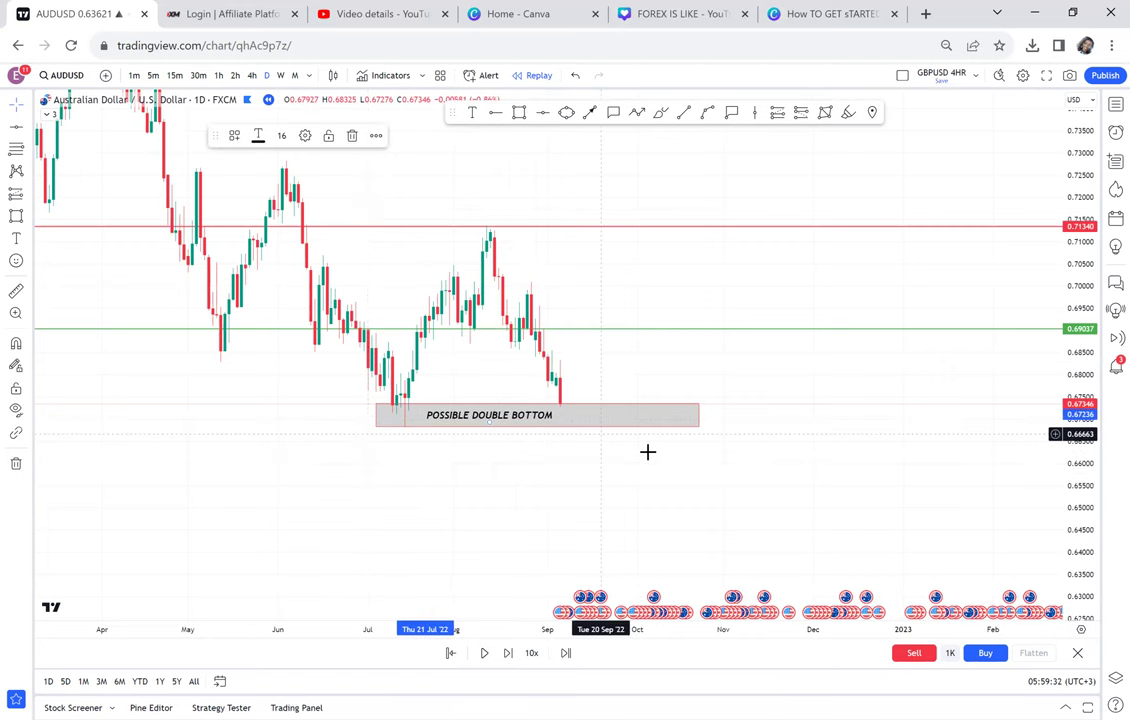
pyautogui.click(613, 465)
# Add a NECKLINE label from the saved text template and position it just above the 0.713 line, over the August peak
pyautogui.moveTo(613, 465); pyautogui.dragTo(585, 496)
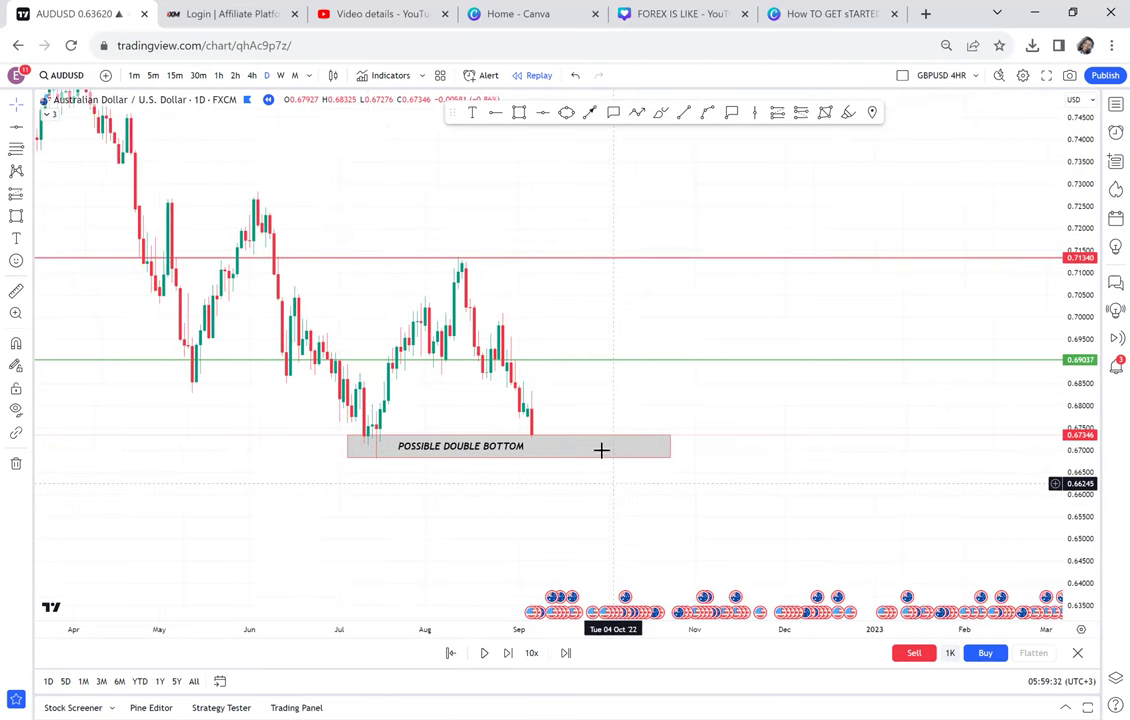
pyautogui.click(474, 112)
pyautogui.click(444, 242)
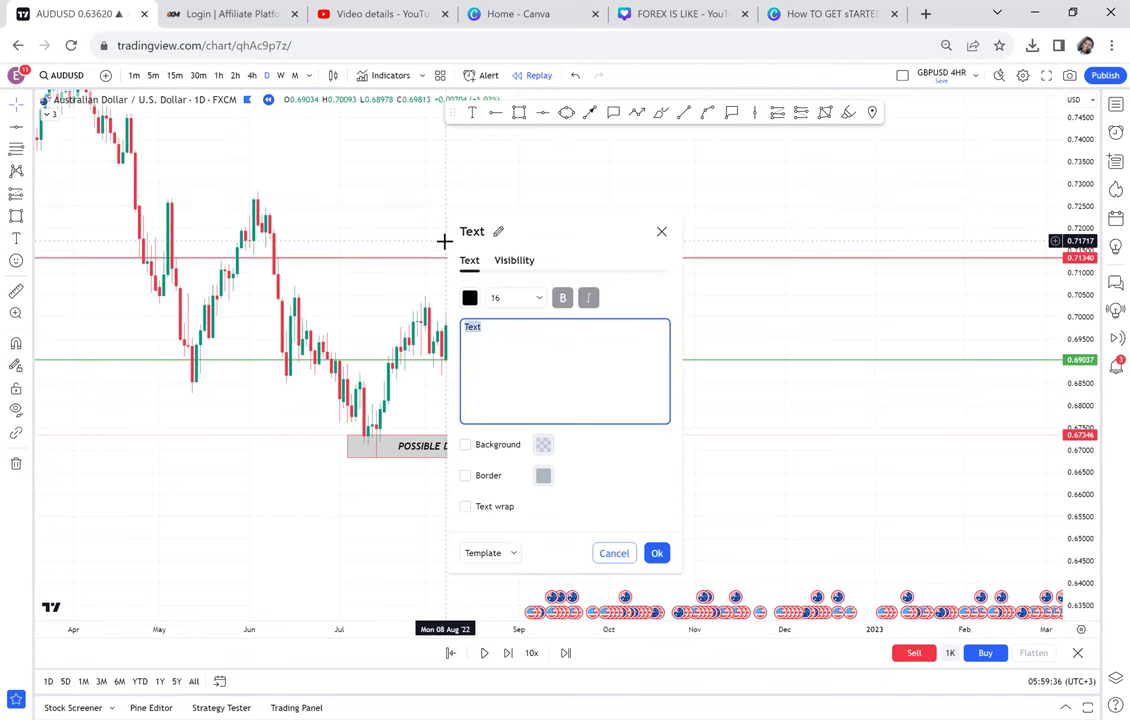
pyautogui.click(515, 551)
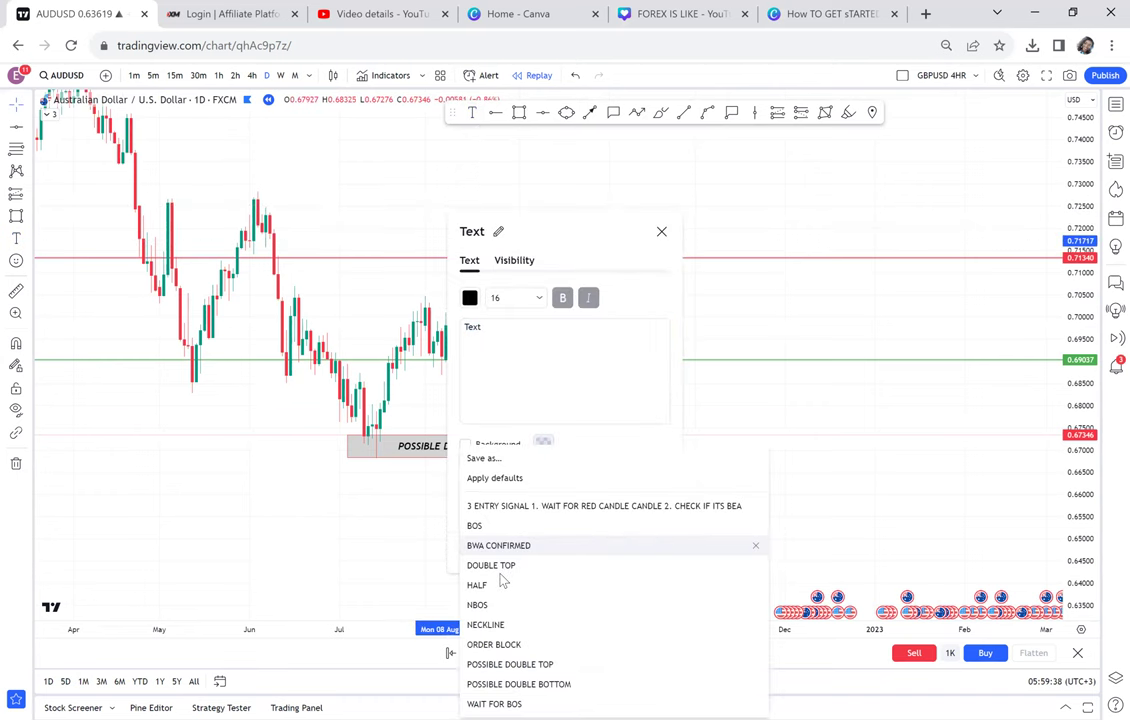
pyautogui.click(490, 625)
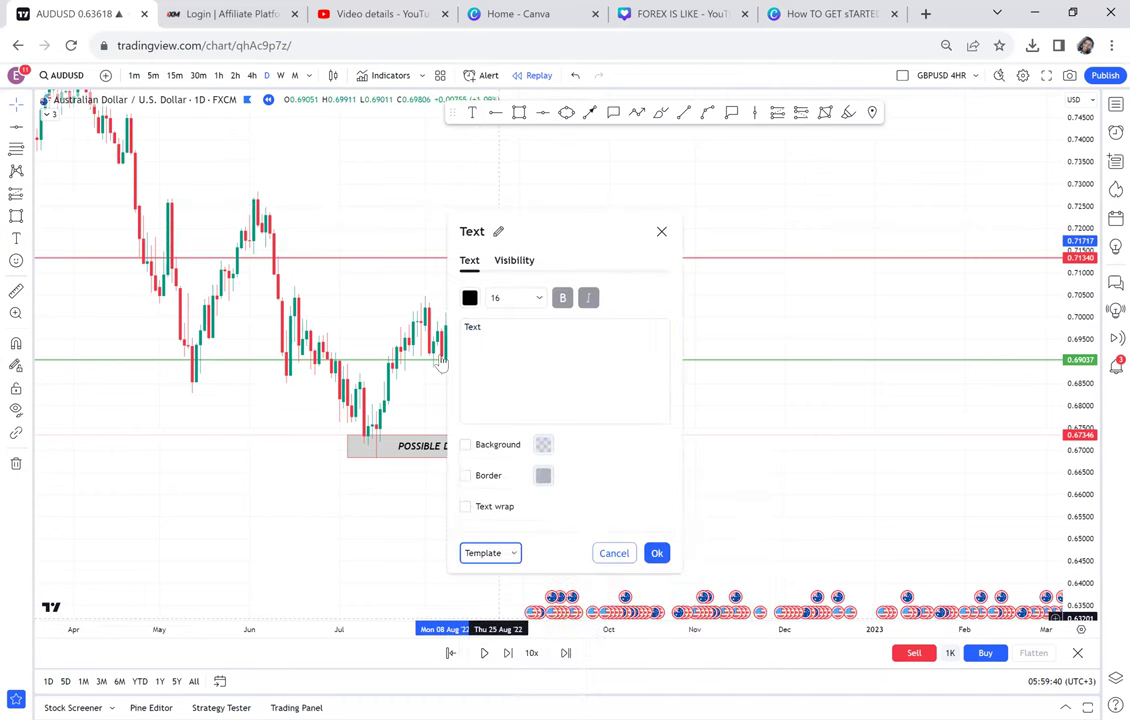
pyautogui.click(390, 233)
pyautogui.moveTo(470, 256); pyautogui.dragTo(455, 252)
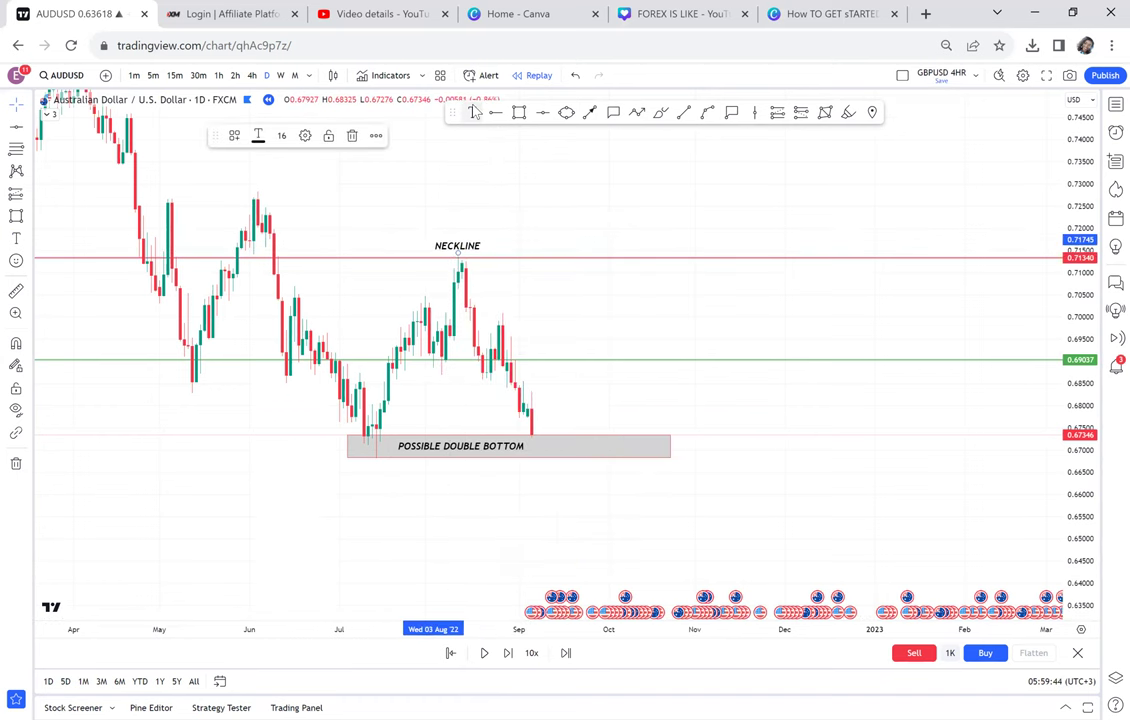
# Add a HALF label from the saved text template and position it just above the green midpoint line, around late September to early October
pyautogui.click(472, 112)
pyautogui.click(578, 347)
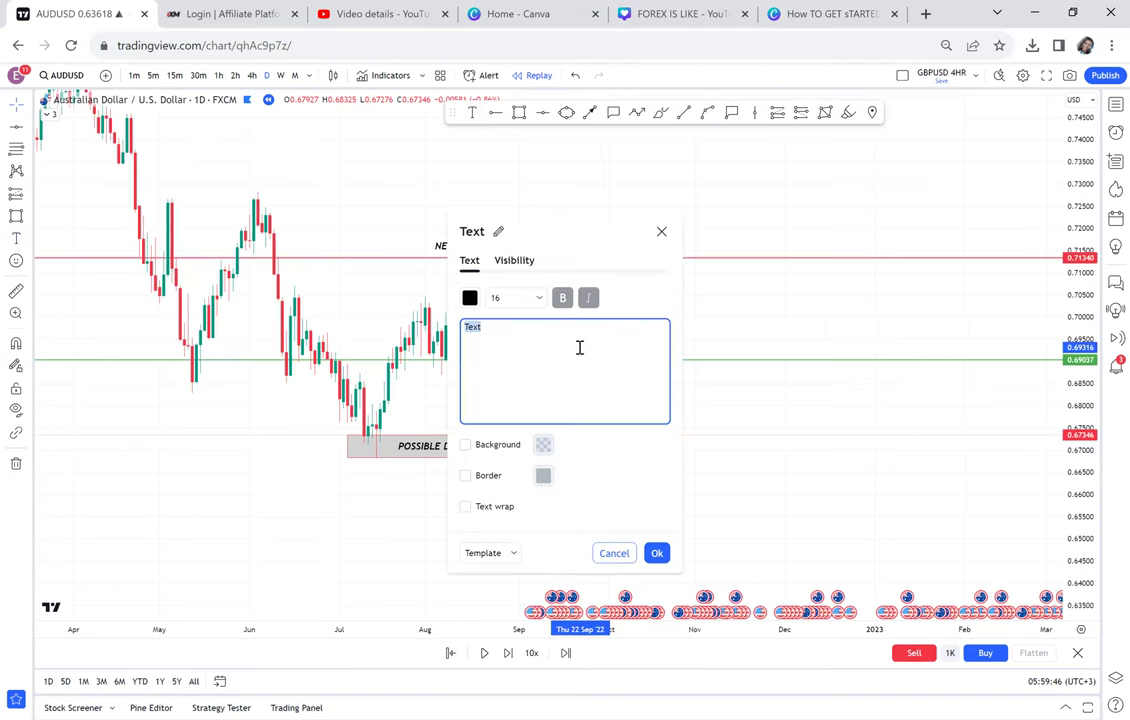
pyautogui.click(514, 556)
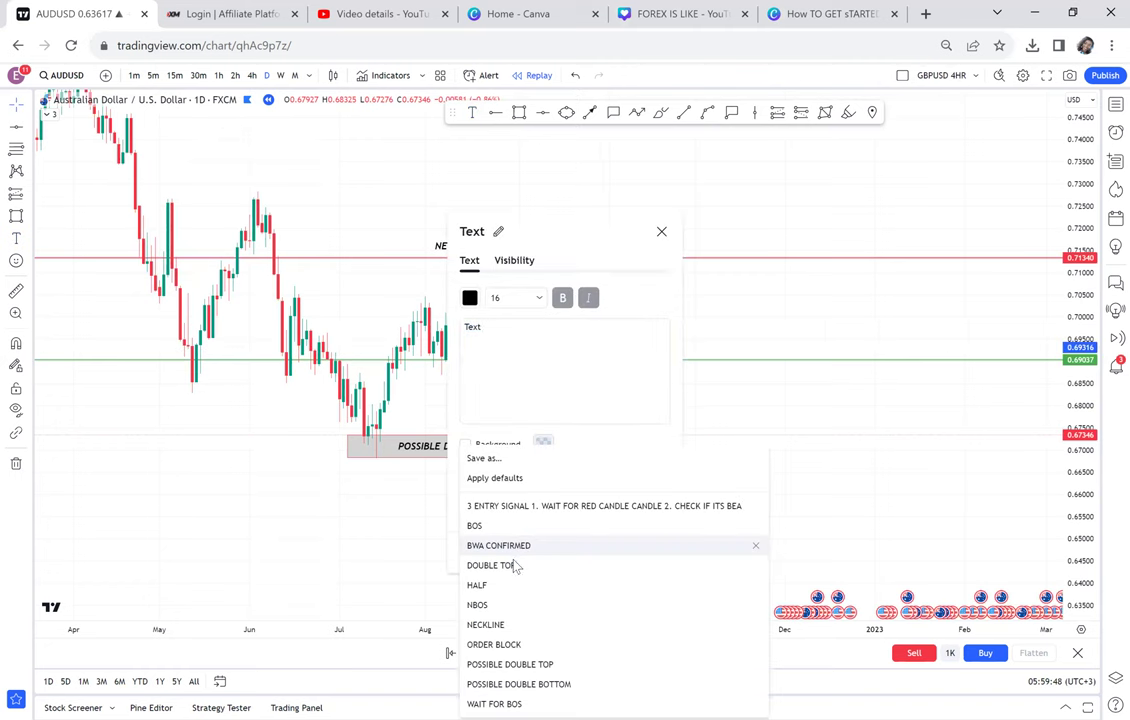
pyautogui.click(503, 584)
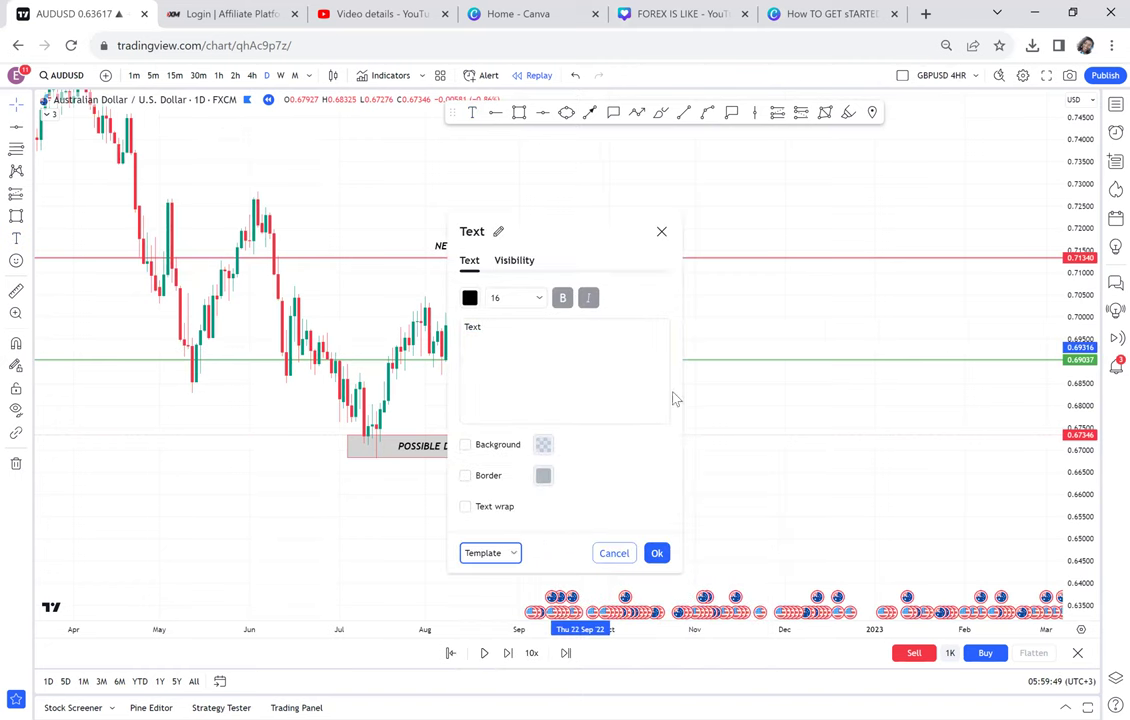
pyautogui.click(709, 333)
pyautogui.moveTo(598, 355); pyautogui.dragTo(611, 351)
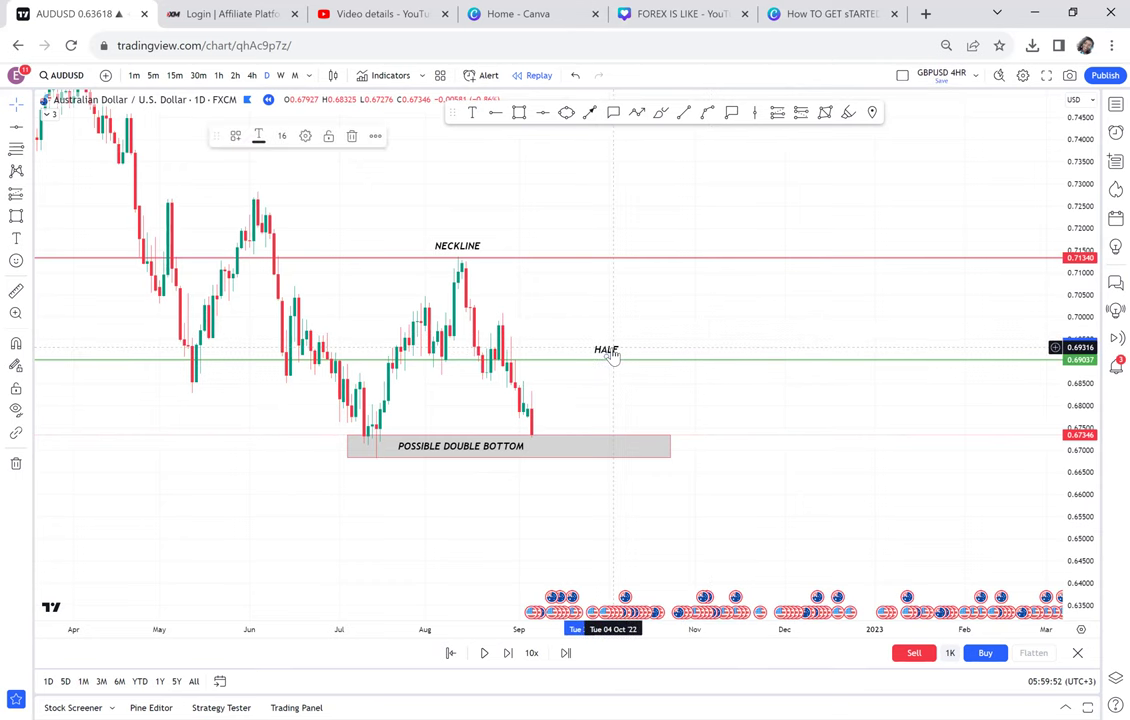
pyautogui.click(686, 327)
# Add a callout reading WBB that points at the latest candle, where price meets the top of the support zone
pyautogui.scroll(2, 668, 321)
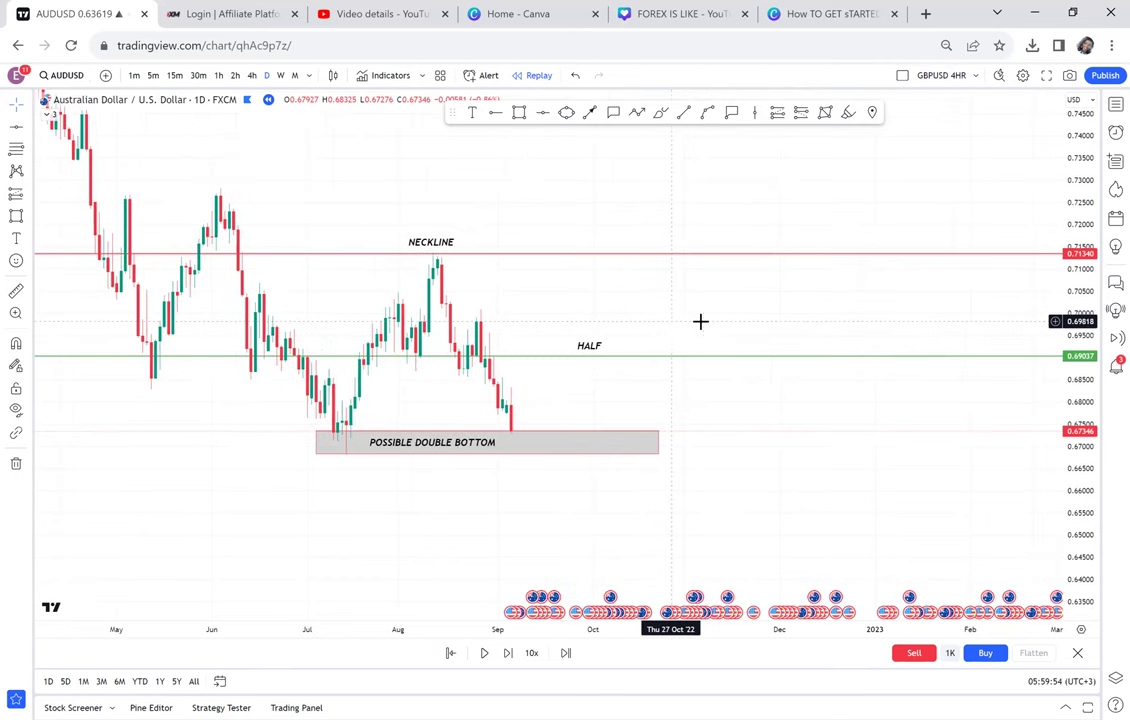
pyautogui.moveTo(1086, 459); pyautogui.dragTo(1086, 425)
pyautogui.moveTo(775, 429); pyautogui.dragTo(800, 438)
pyautogui.scroll(3, 821, 445)
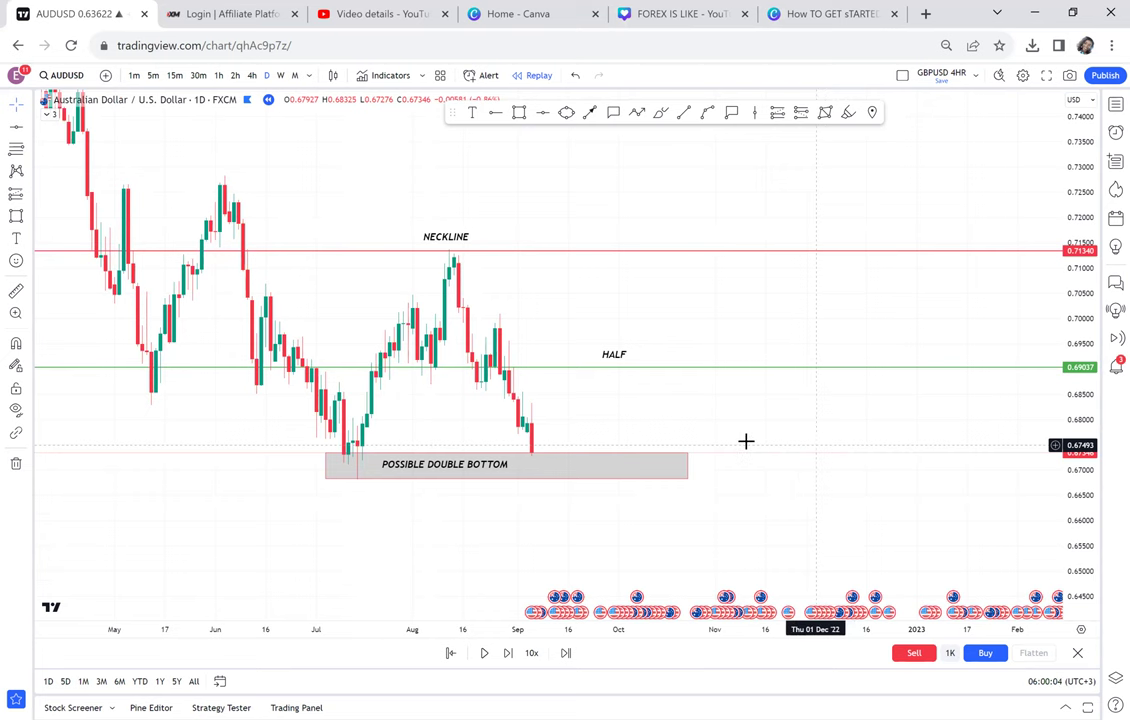
pyautogui.moveTo(730, 391); pyautogui.dragTo(749, 373)
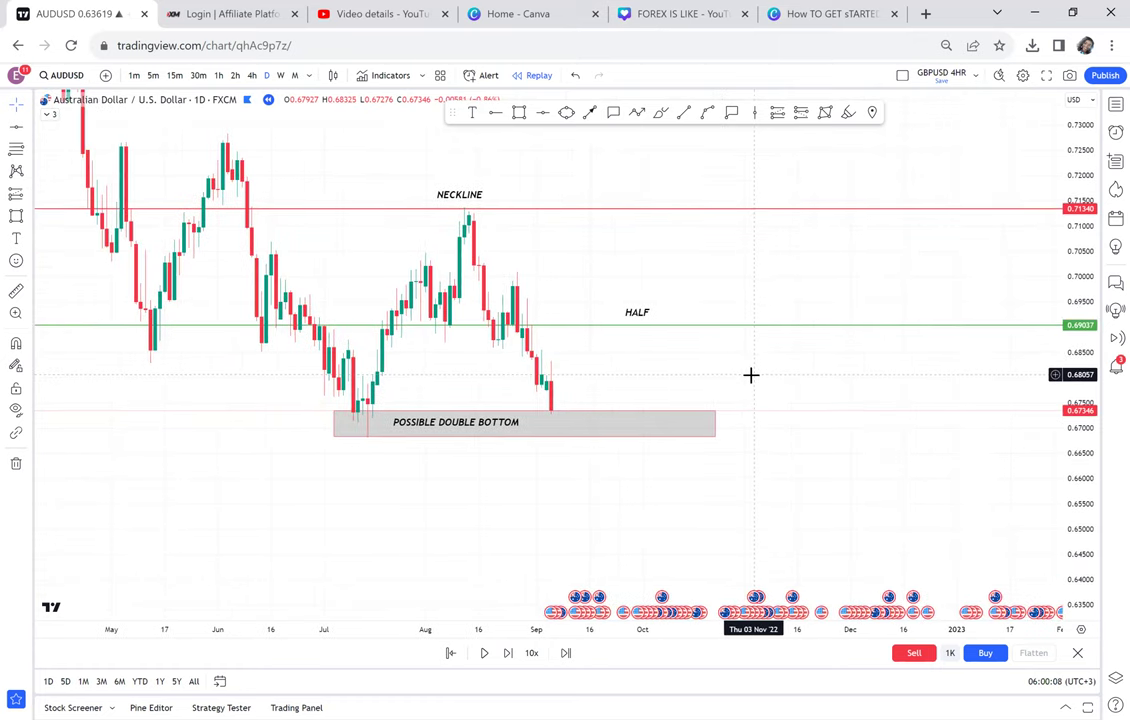
pyautogui.moveTo(340, 218); pyautogui.dragTo(368, 245)
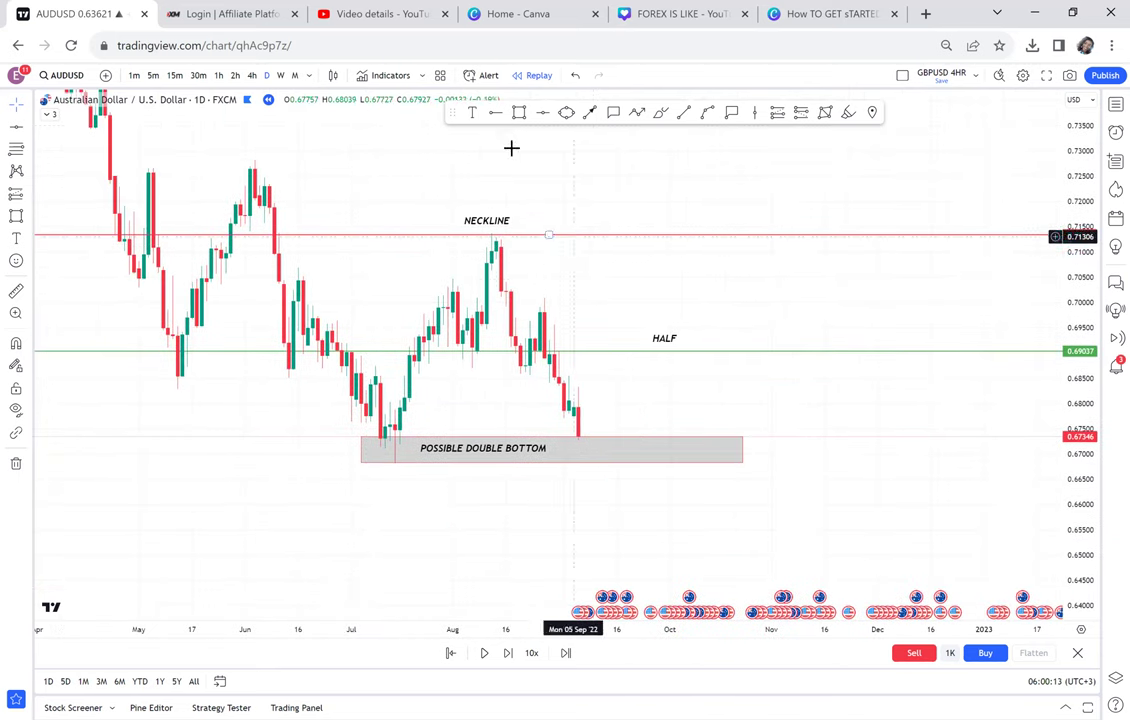
pyautogui.click(614, 115)
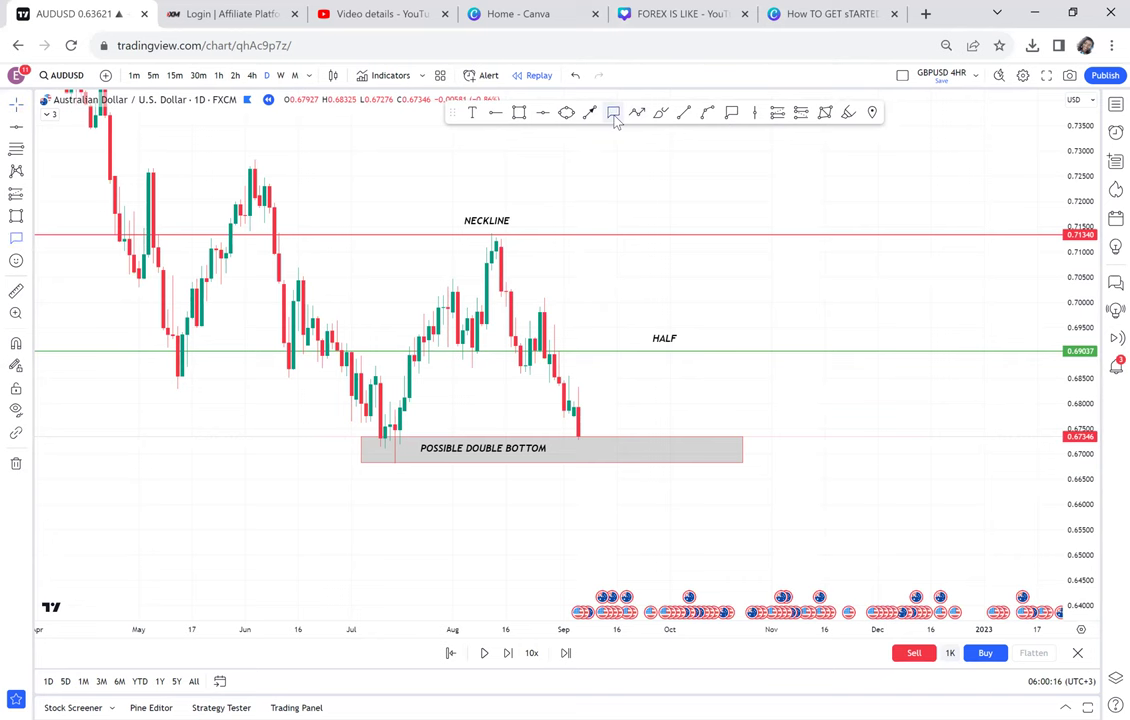
pyautogui.click(588, 433)
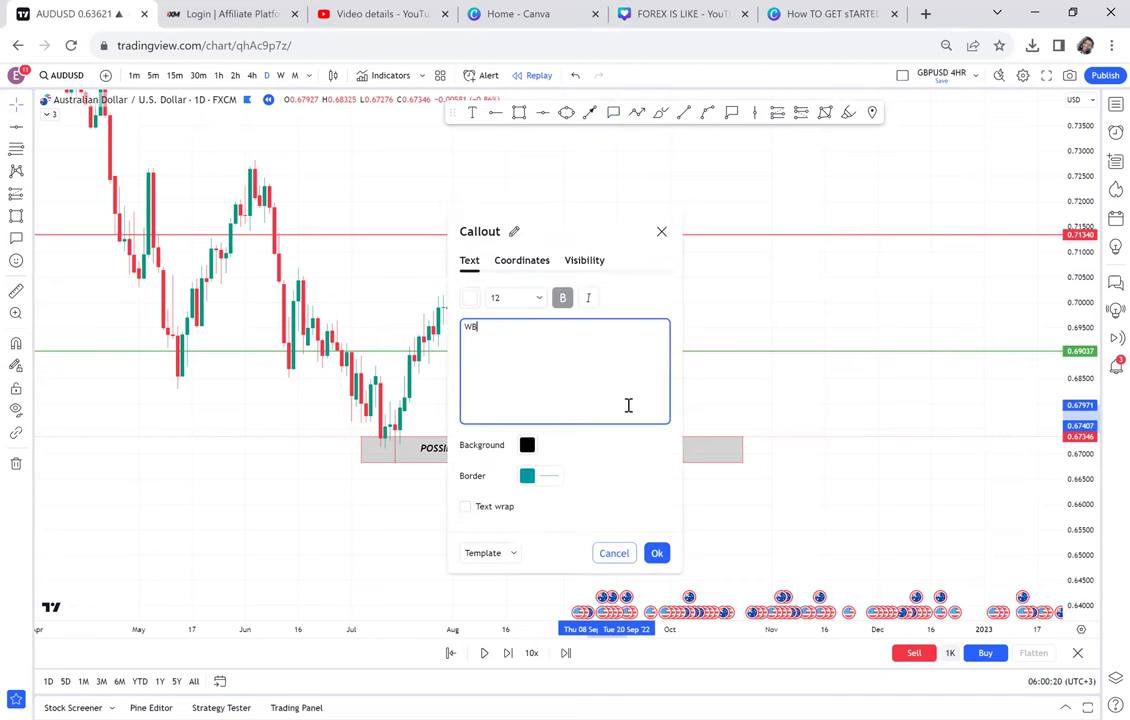
pyautogui.write('WBB')
pyautogui.click(784, 453)
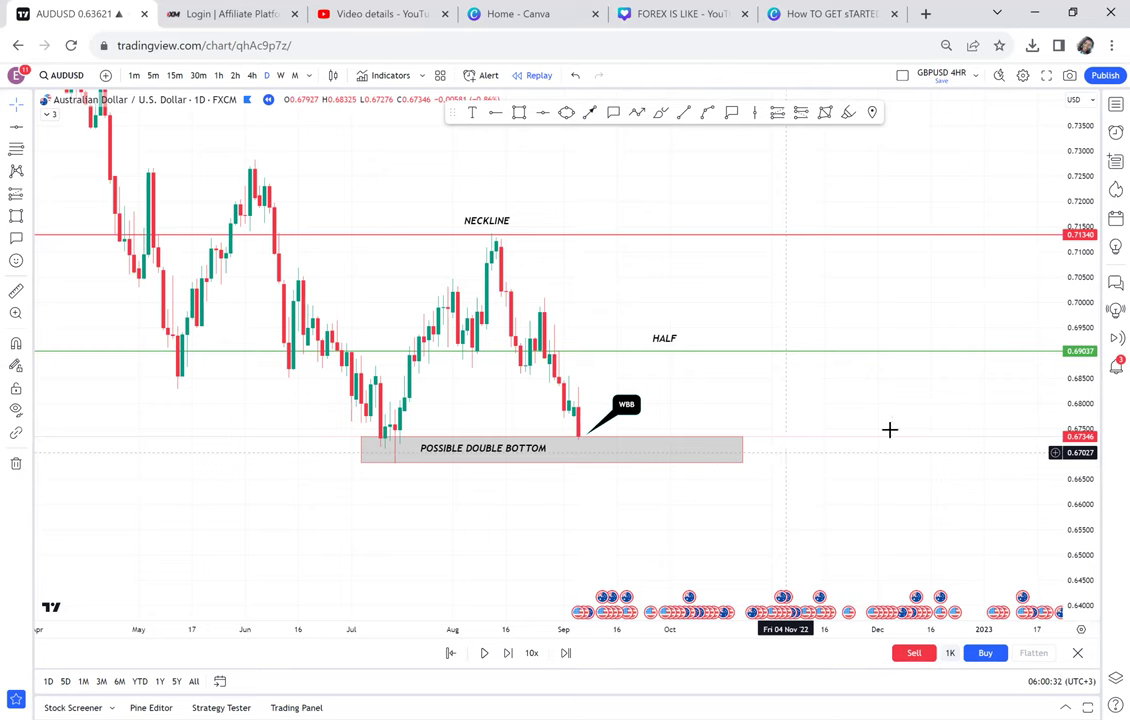
# Advance the replay by one daily candle and delete the WBB callout
pyautogui.moveTo(1077, 517); pyautogui.dragTo(1001, 326)
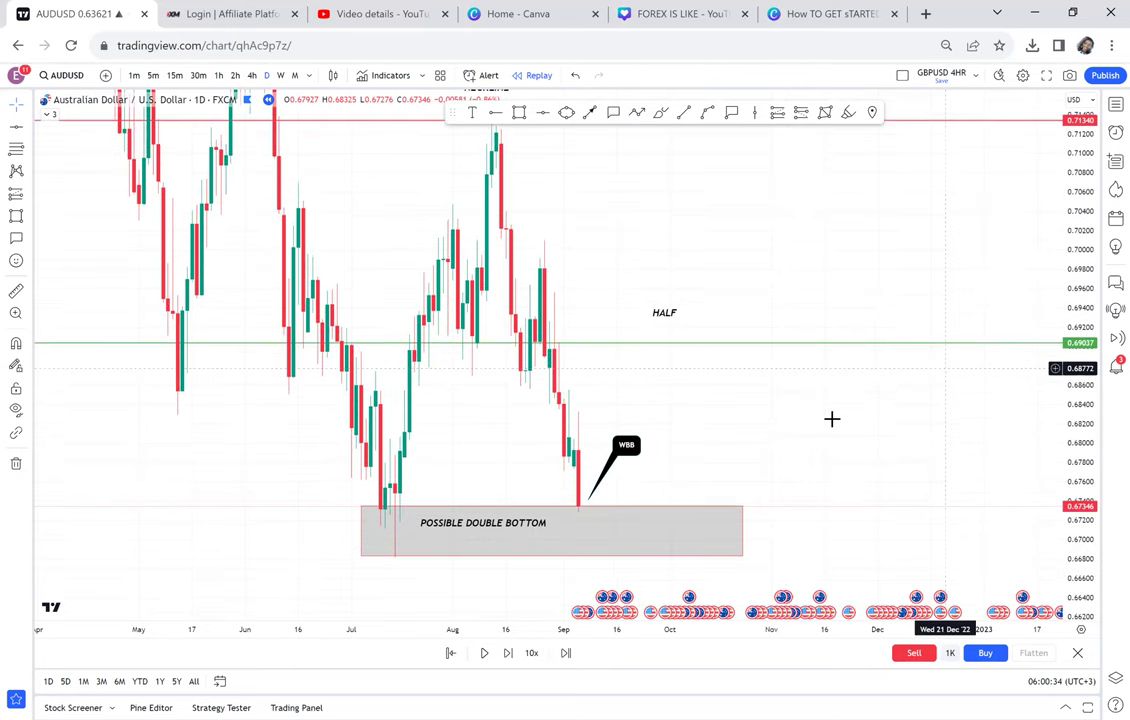
pyautogui.moveTo(838, 405); pyautogui.dragTo(853, 304)
pyautogui.scroll(3, 792, 345)
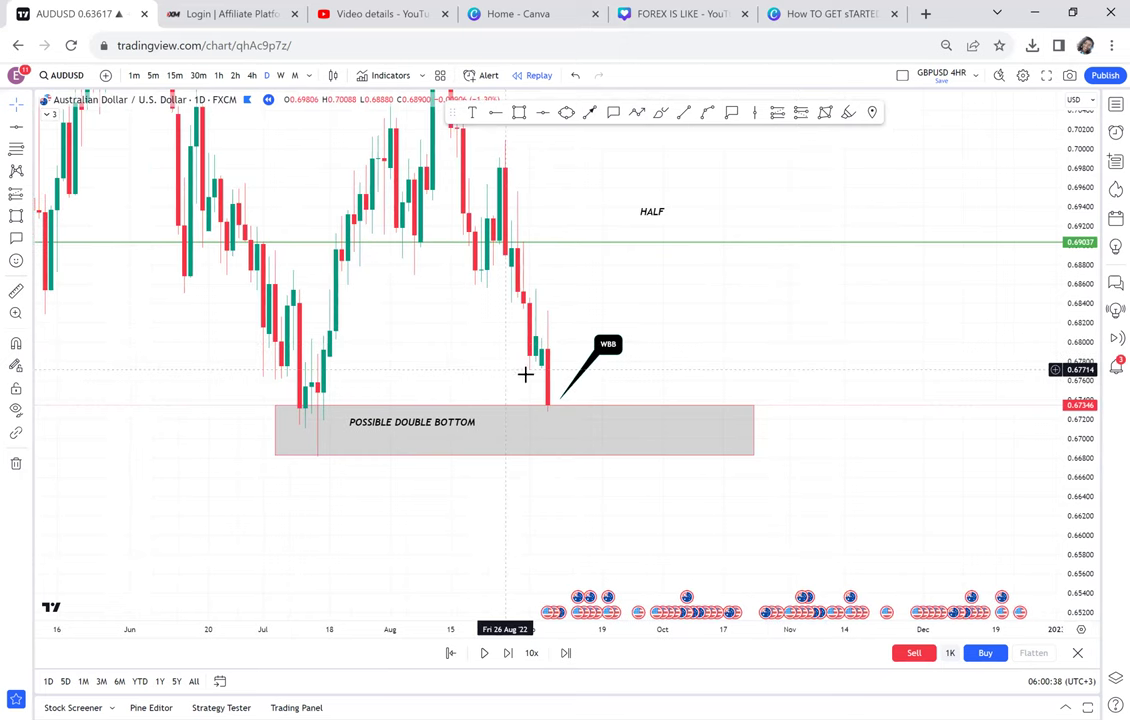
pyautogui.click(507, 652)
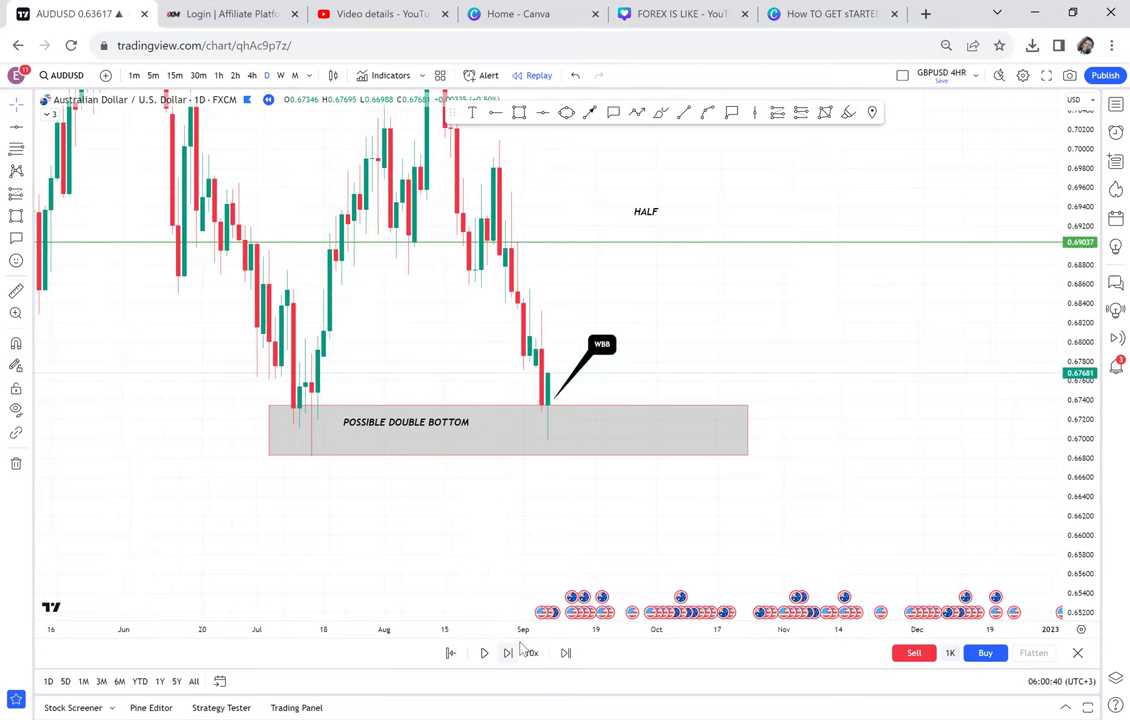
pyautogui.scroll(1, 620, 380)
pyautogui.scroll(2, 620, 380)
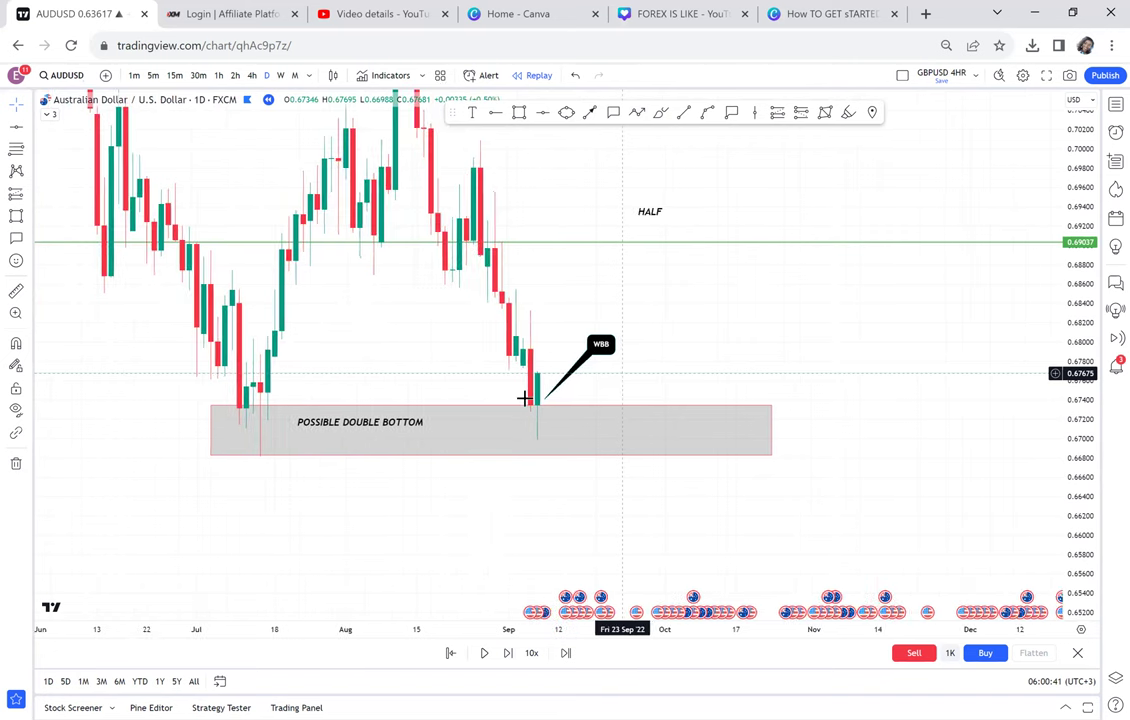
pyautogui.click(594, 351)
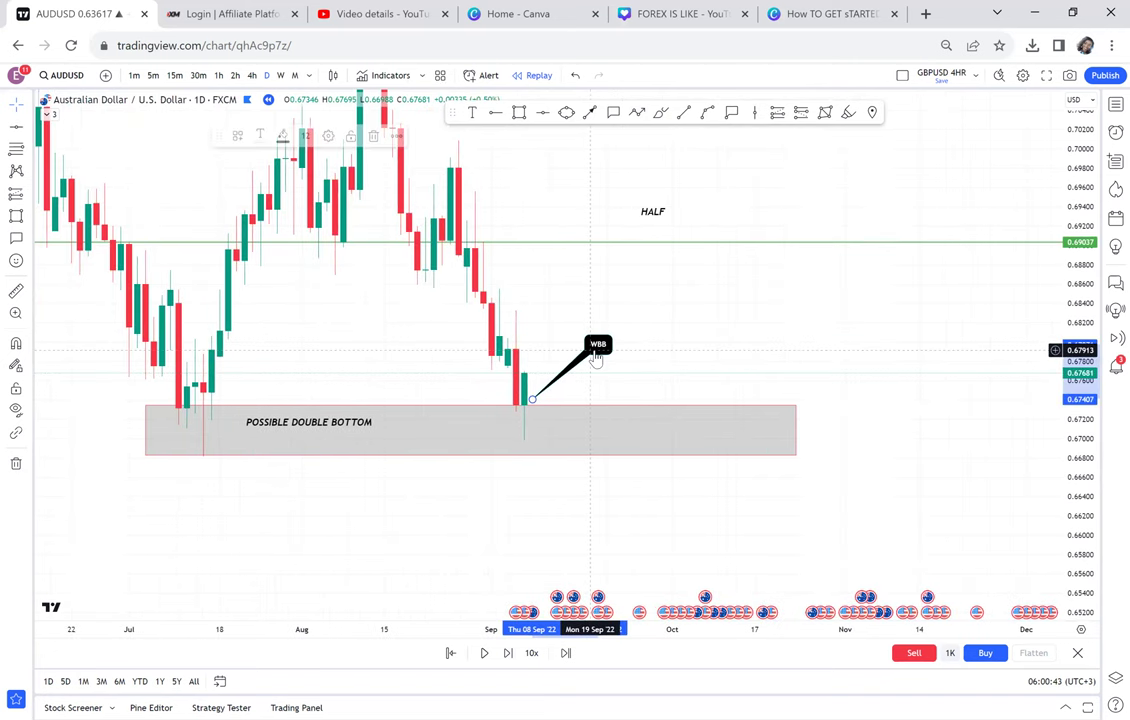
pyautogui.press('Delete')
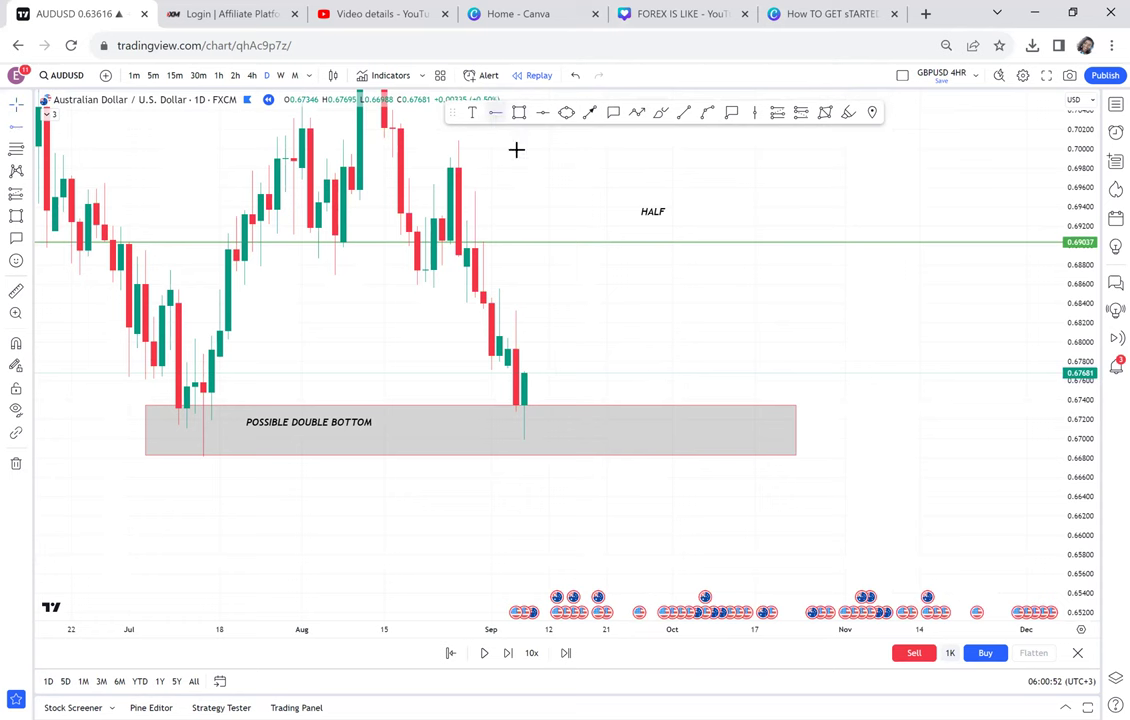
# Discard a trial horizontal ray at about 0.683 and draw a rectangle around the newest green candle, between about 0.677 and 0.670
pyautogui.click(465, 312)
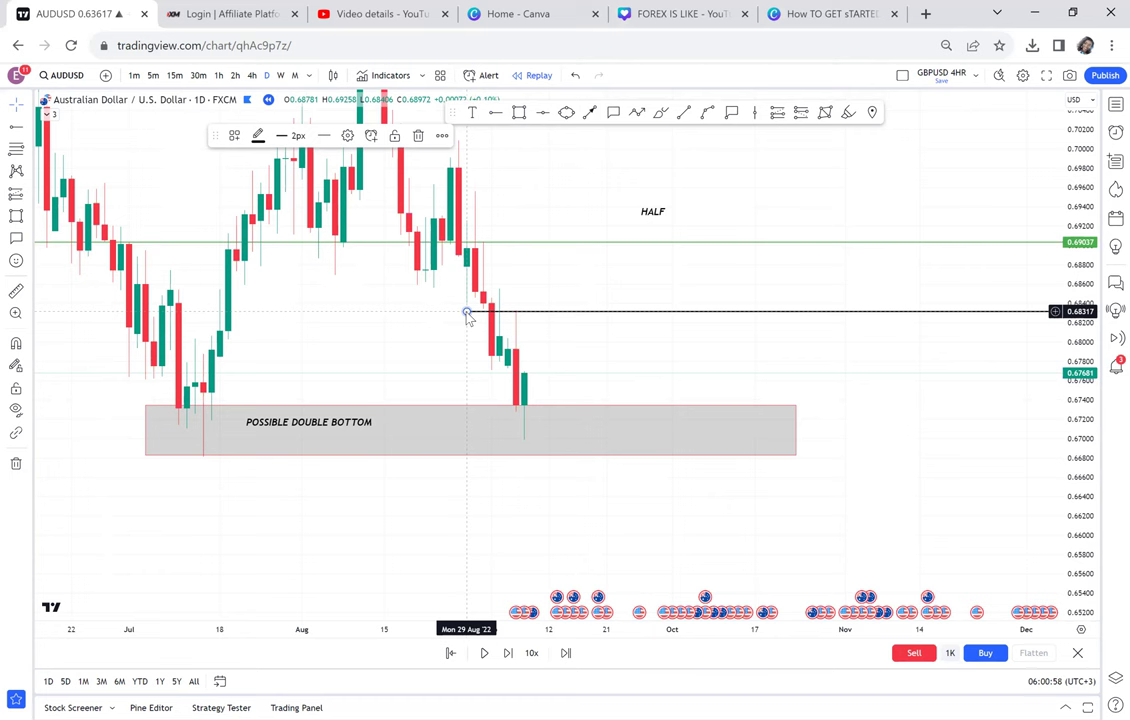
pyautogui.press('Delete')
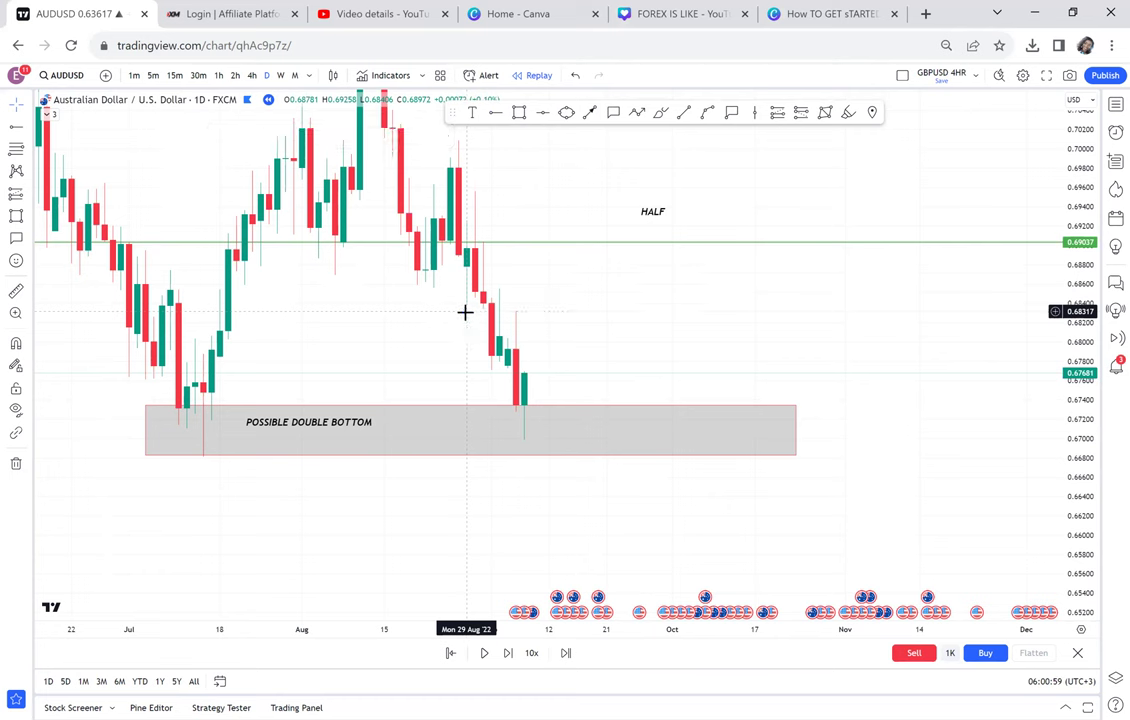
pyautogui.click(520, 114)
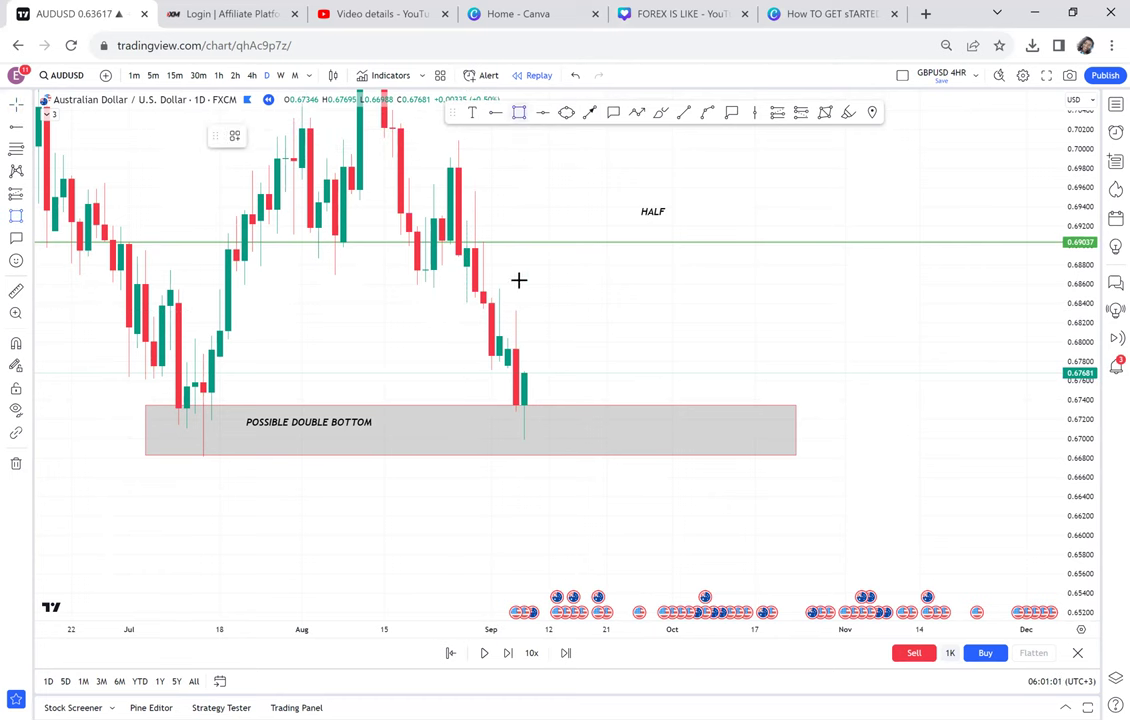
pyautogui.click(482, 371)
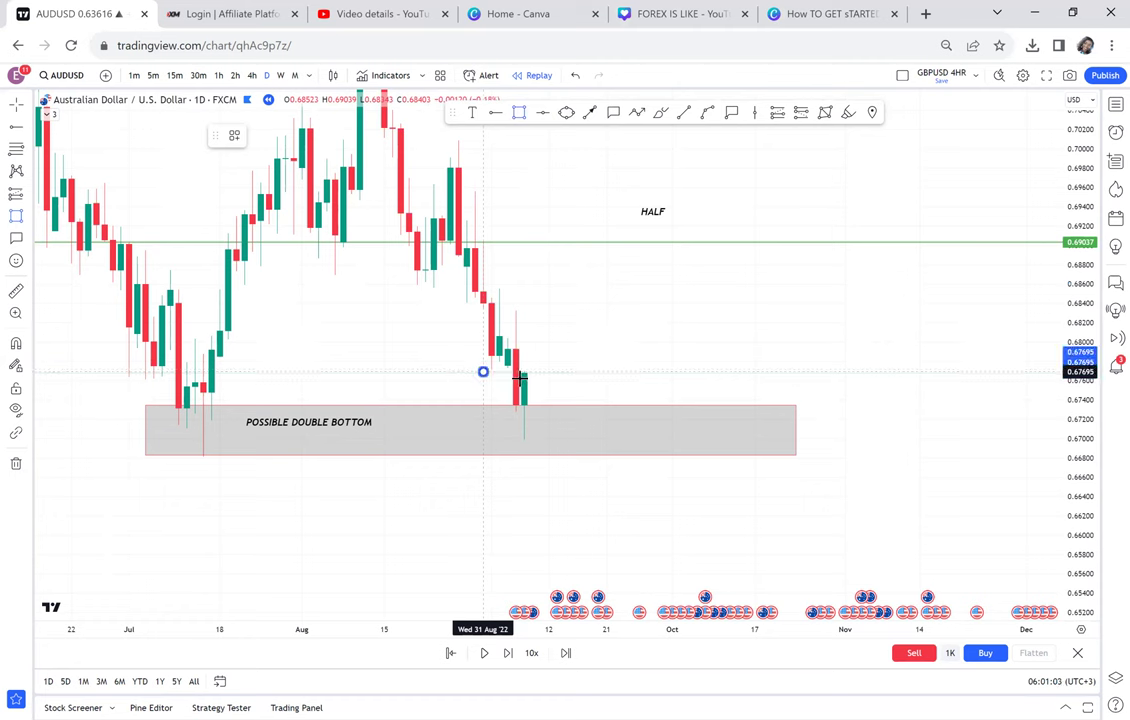
pyautogui.click(637, 432)
pyautogui.moveTo(637, 432); pyautogui.dragTo(637, 436)
pyautogui.moveTo(726, 346); pyautogui.dragTo(746, 428)
# Draw a yellow ellipse over the green midpoint line, from 5 September to mid-September at about 0.690
pyautogui.click(566, 112)
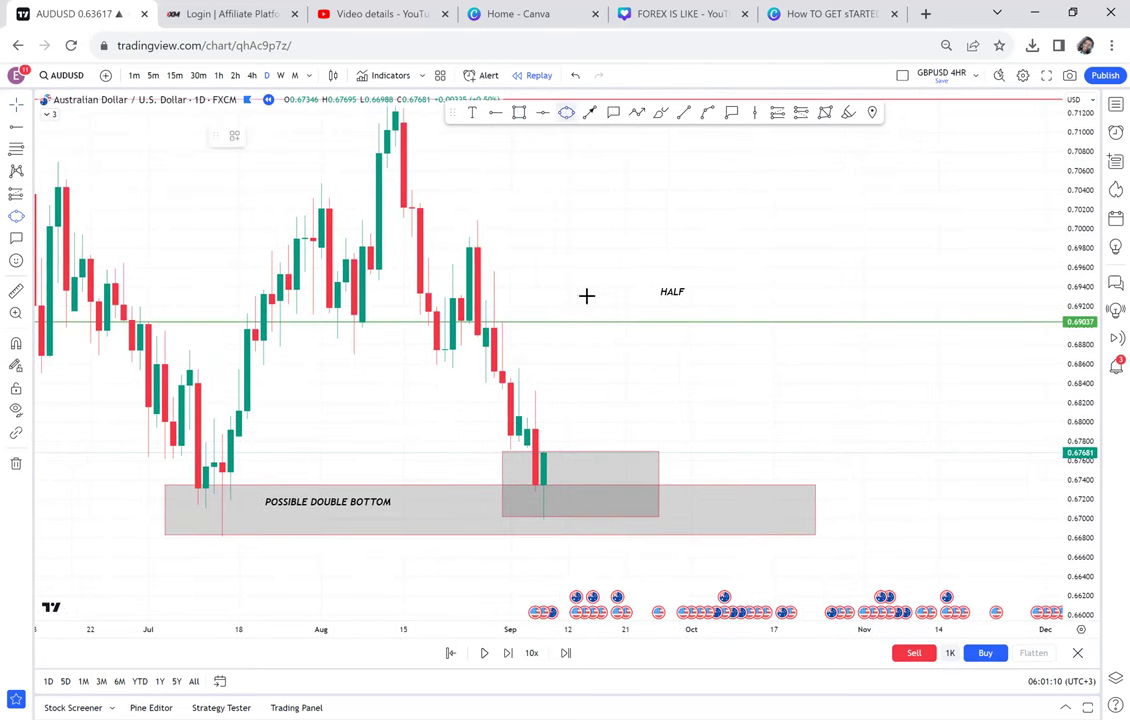
pyautogui.click(526, 318)
pyautogui.click(609, 316)
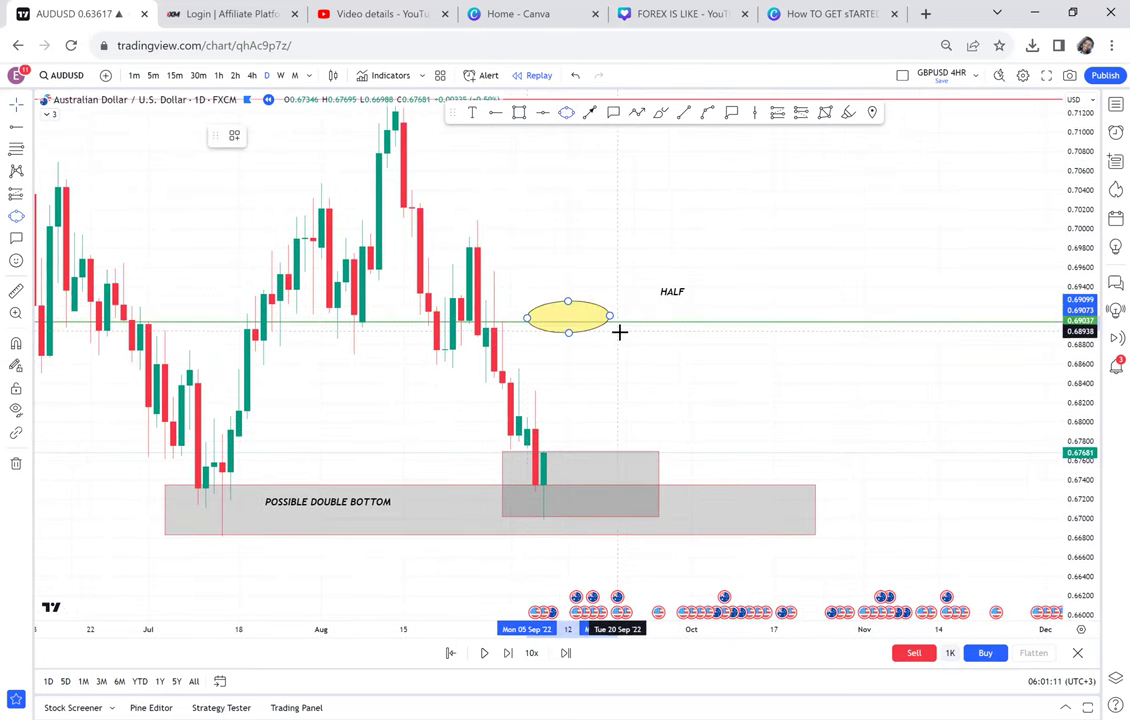
pyautogui.click(619, 331)
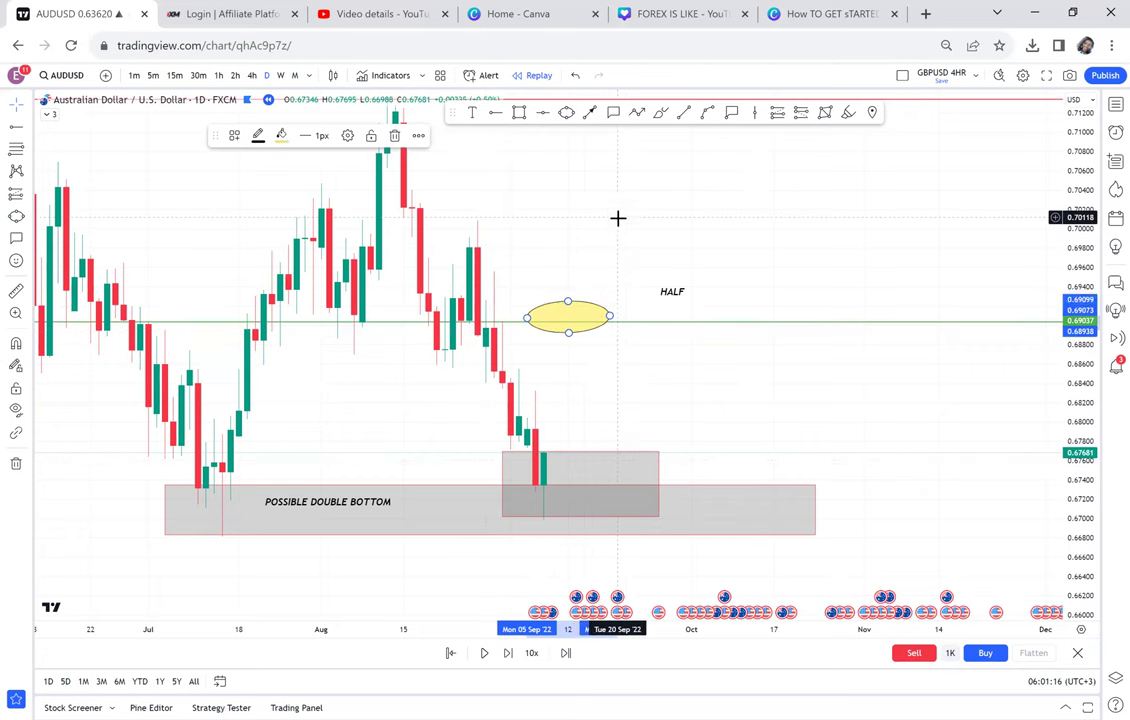
# Shift the small rectangle to start on 1 September and delete the yellow ellipse on the midpoint line
pyautogui.moveTo(615, 228); pyautogui.dragTo(610, 312)
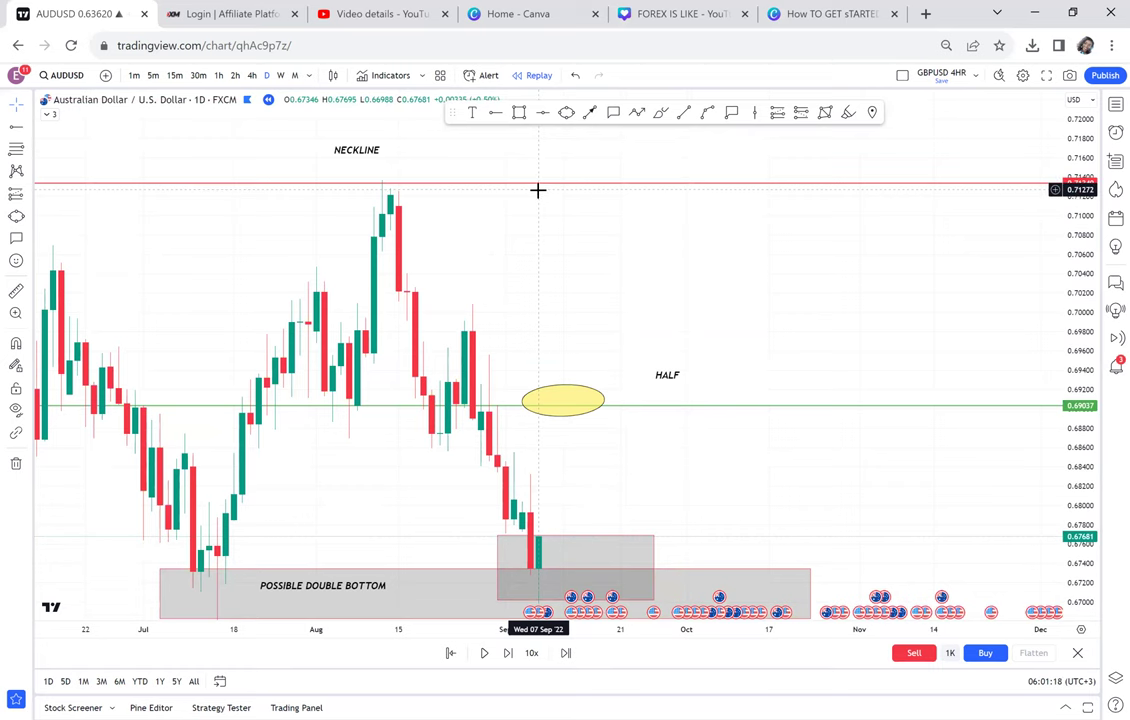
pyautogui.click(589, 543)
pyautogui.moveTo(584, 536)
pyautogui.mouseDown()
pyautogui.moveTo(610, 468)
pyautogui.moveTo(585, 534)
pyautogui.mouseUp()
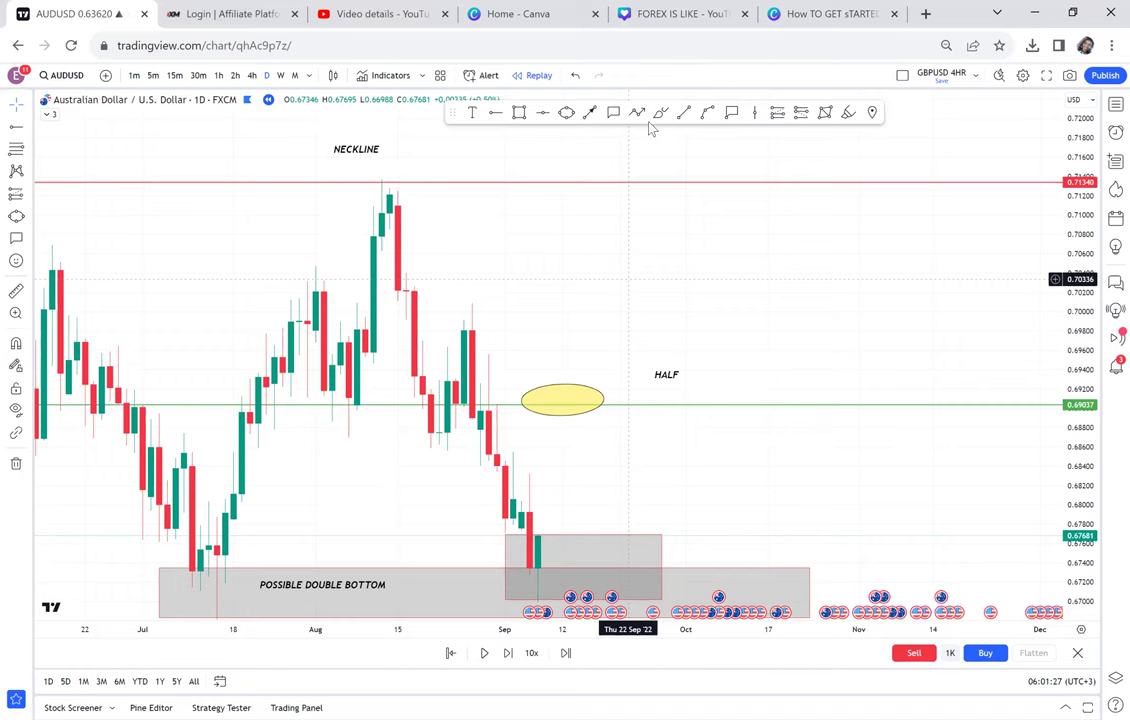
pyautogui.moveTo(629, 290); pyautogui.dragTo(632, 186)
pyautogui.moveTo(577, 314); pyautogui.dragTo(563, 352)
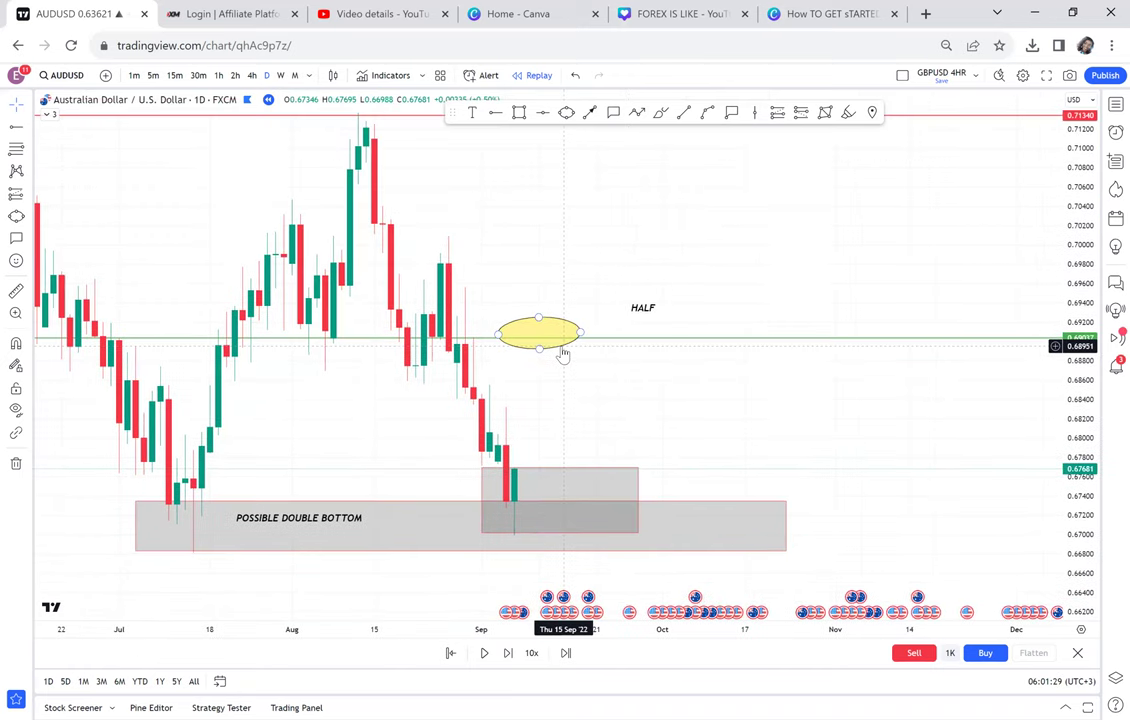
pyautogui.click(563, 354)
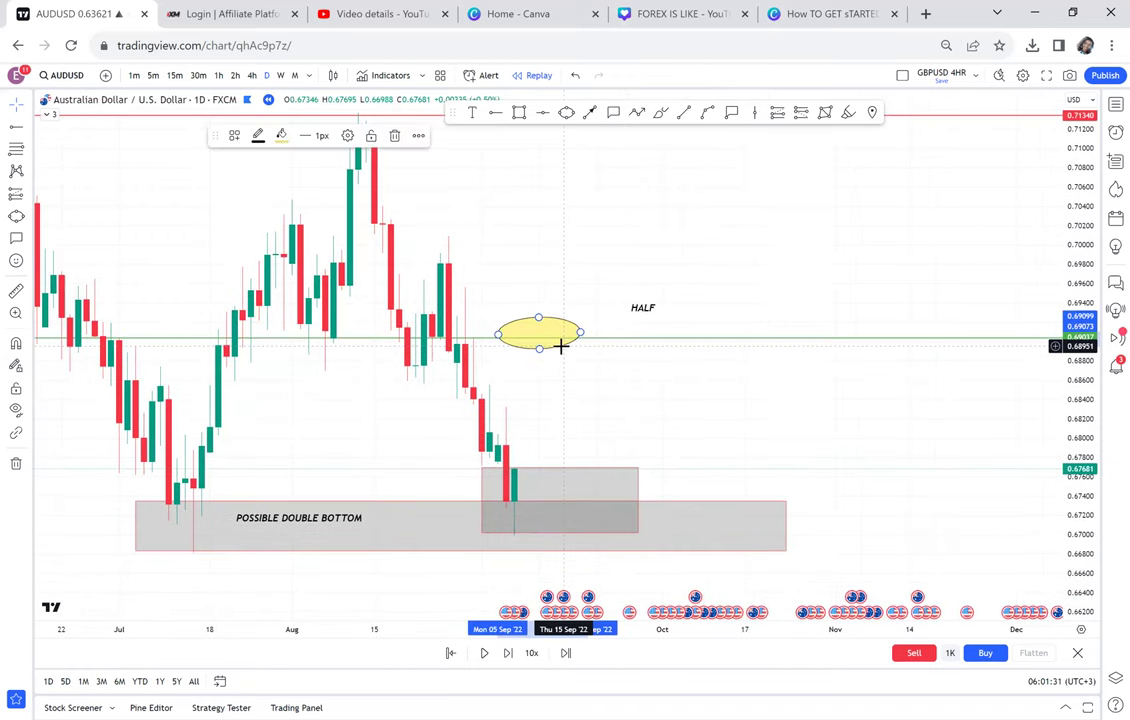
pyautogui.press('Delete')
# Change the fill of the small rectangle around the newest candles to light yellow
pyautogui.click(561, 472)
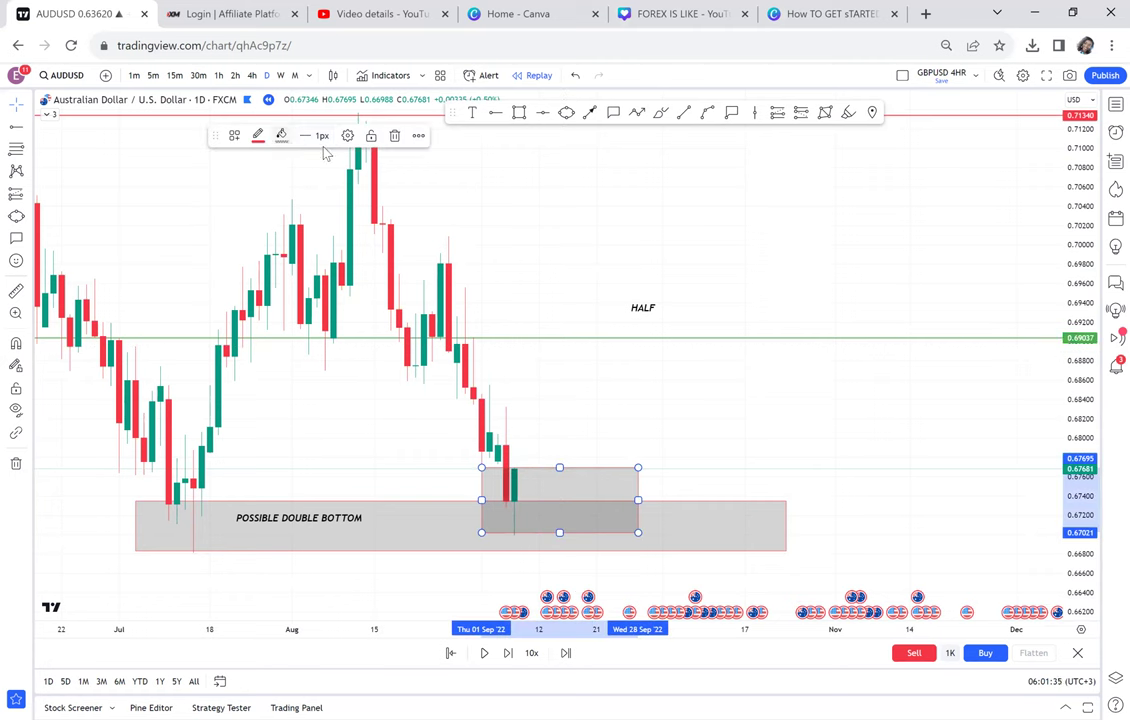
pyautogui.click(282, 135)
pyautogui.click(310, 176)
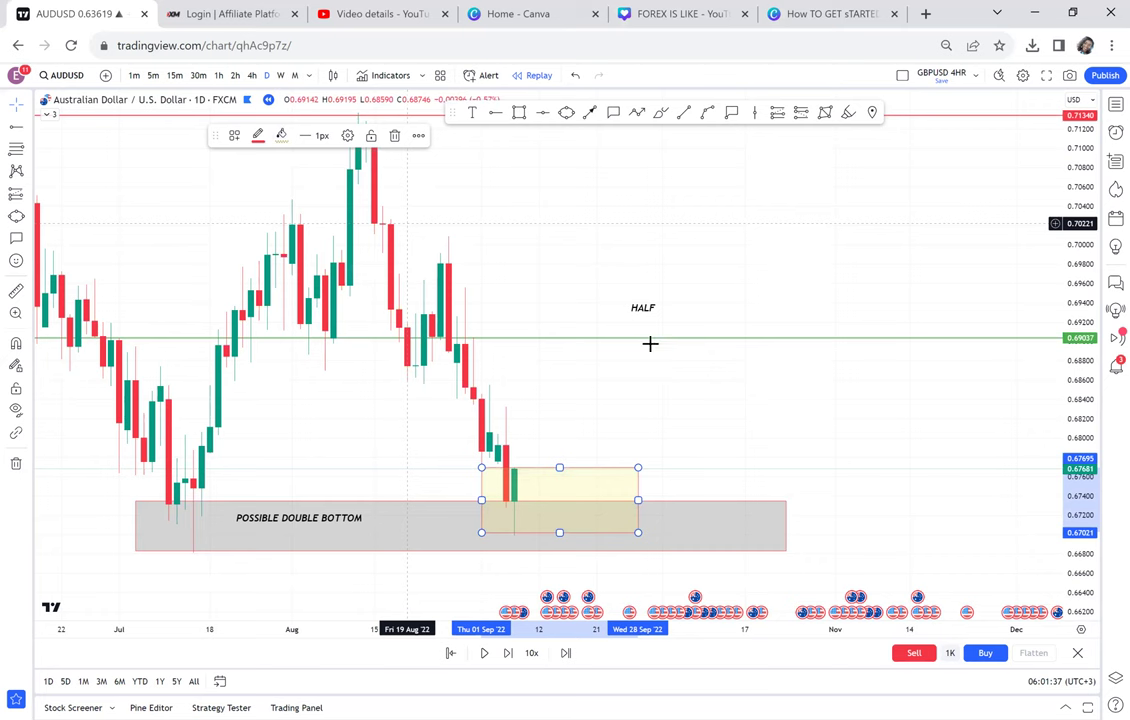
# Advance the replay by one daily candle and delete the yellow rectangle around the latest candles
pyautogui.click(507, 648)
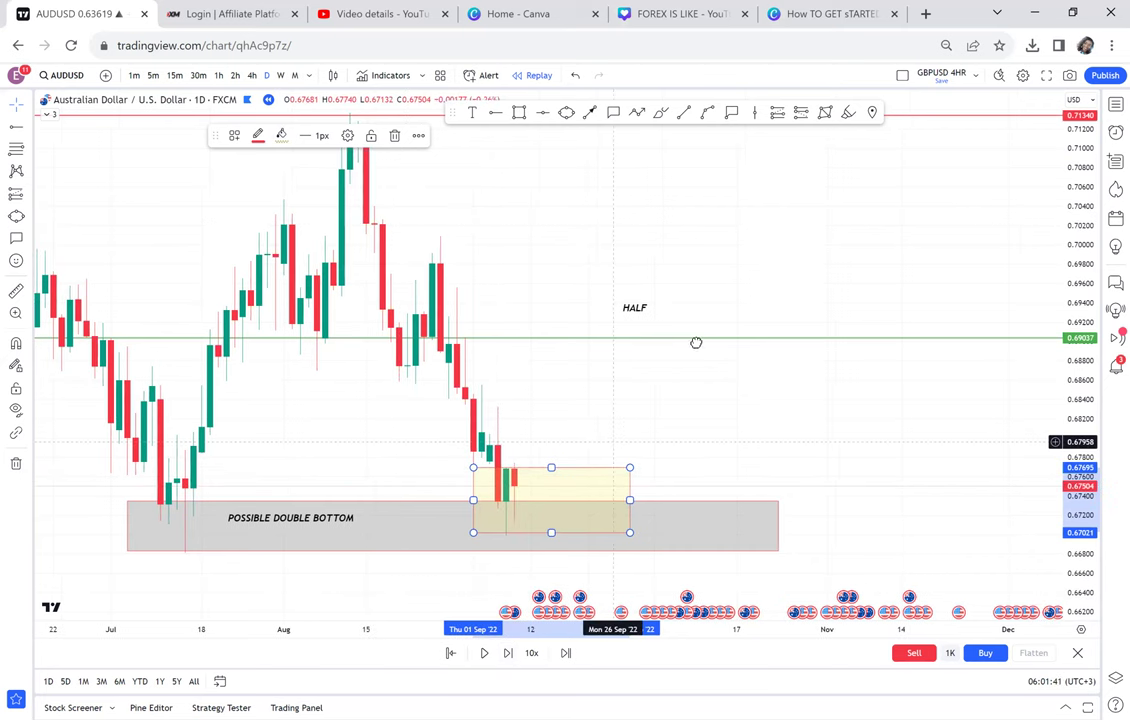
pyautogui.moveTo(511, 385); pyautogui.dragTo(602, 385)
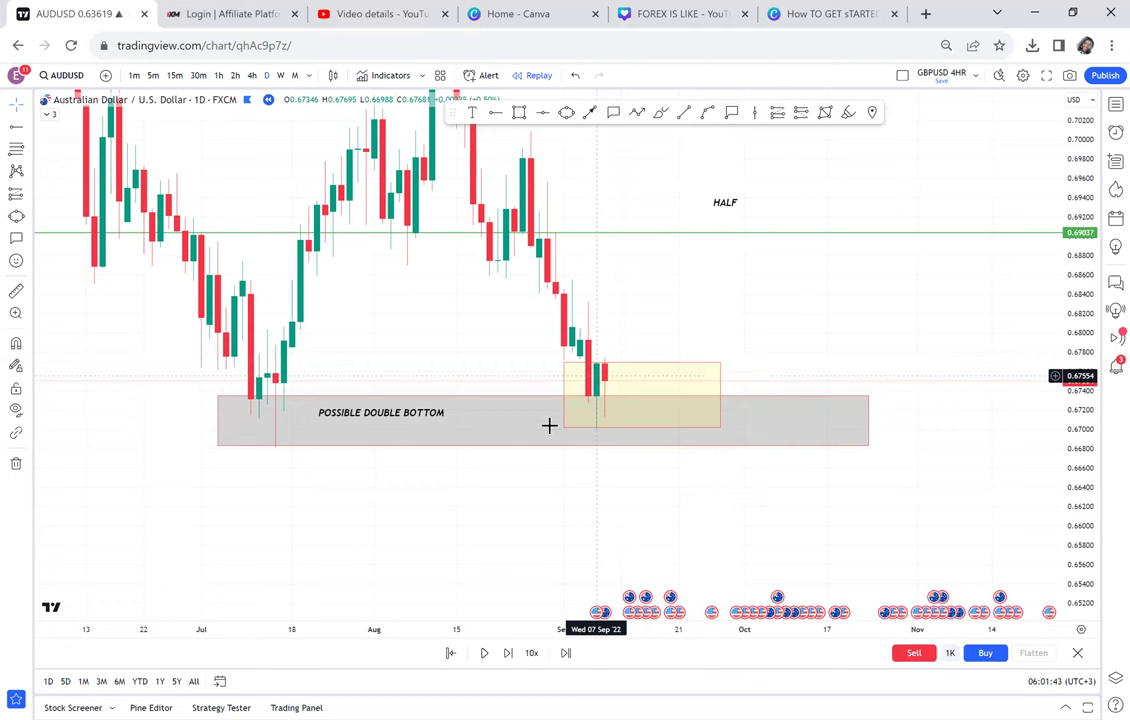
pyautogui.click(671, 368)
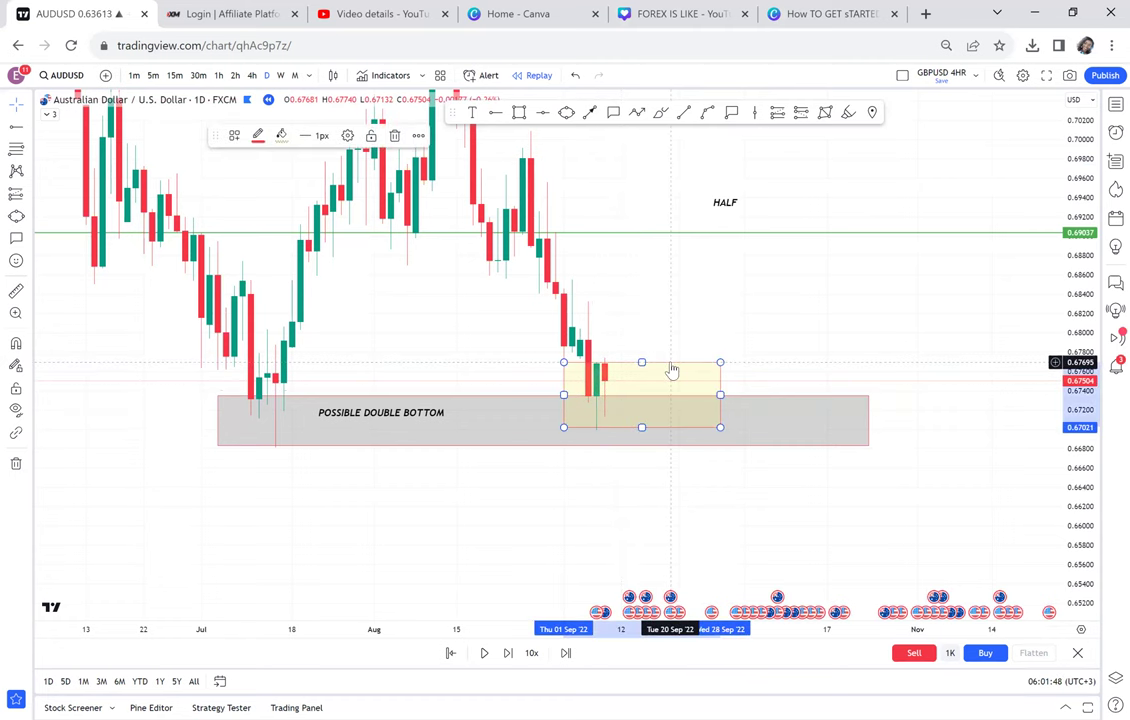
pyautogui.press('Delete')
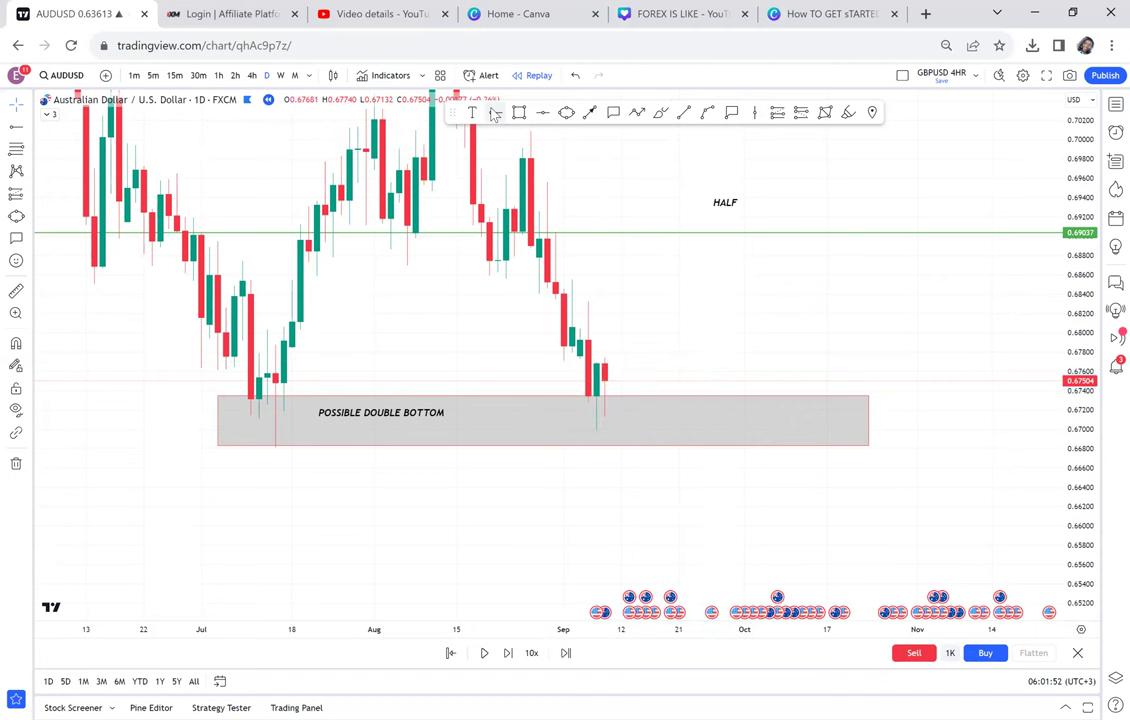
# Draw a black horizontal ray starting on 1 September at about 0.6774 and advance the replay by one daily candle
pyautogui.click(580, 360)
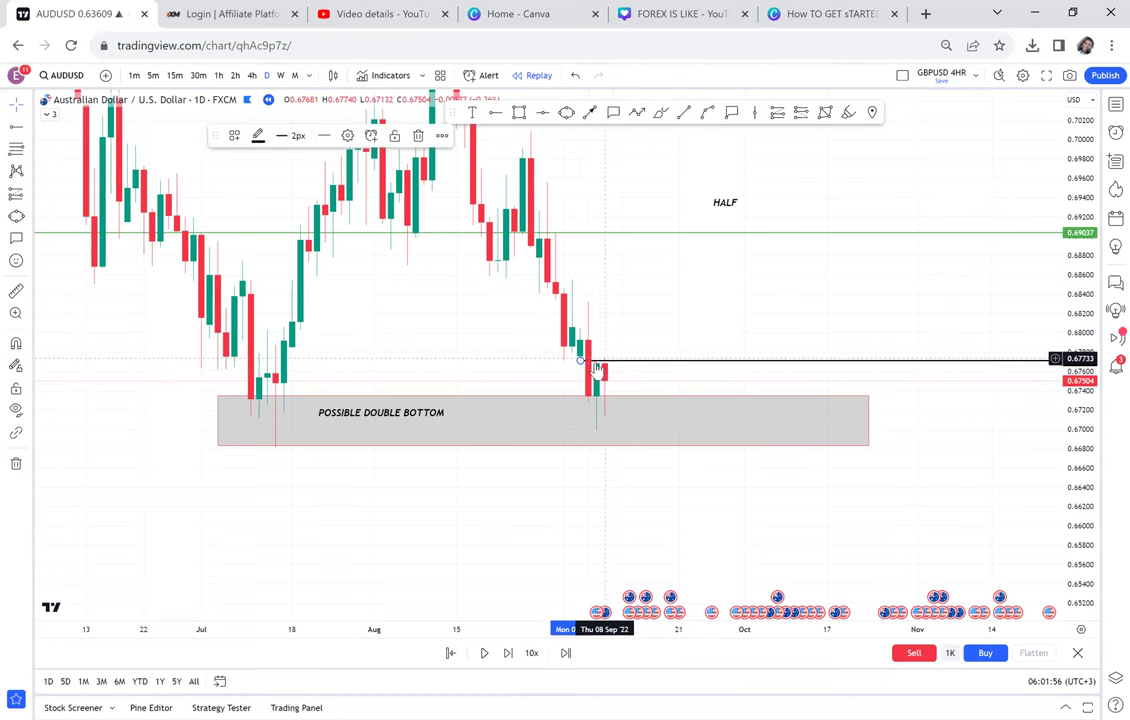
pyautogui.moveTo(580, 361); pyautogui.dragTo(564, 359)
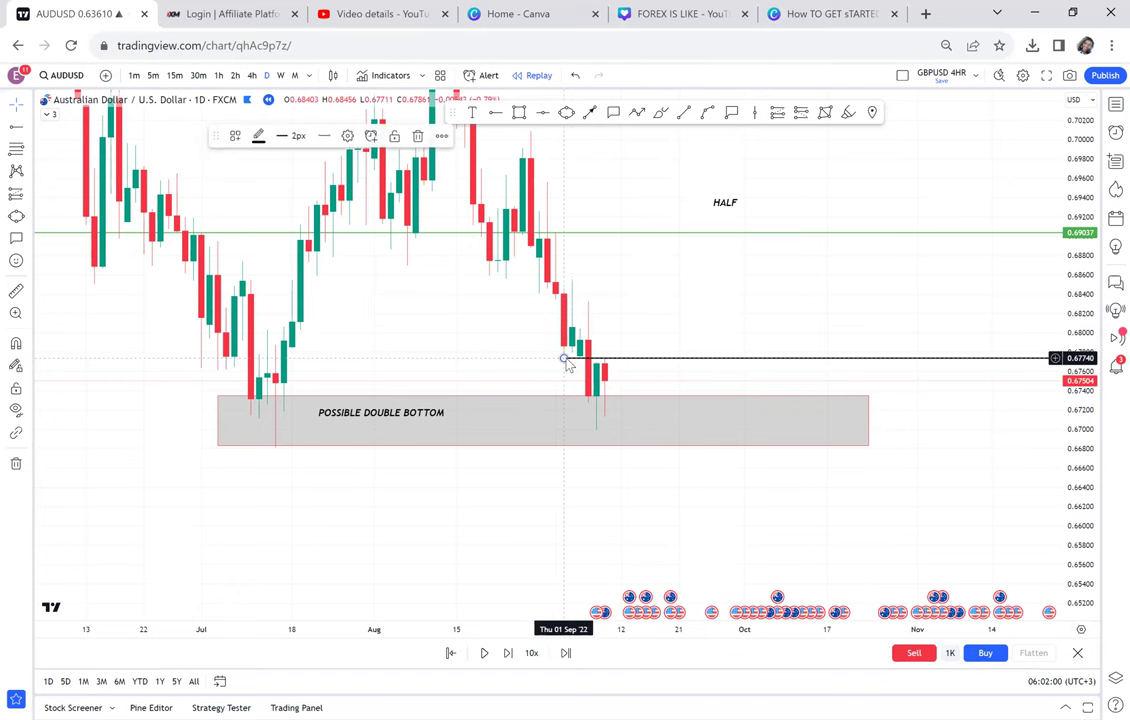
pyautogui.hotkey('shift', 'Right')
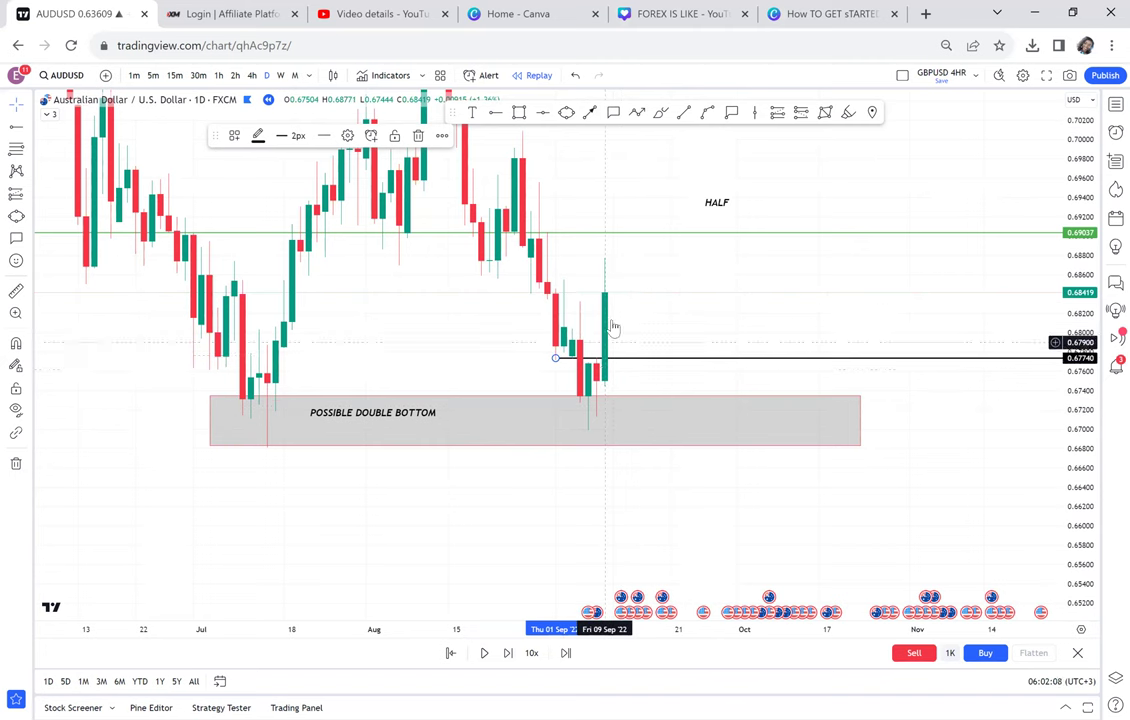
pyautogui.click(711, 313)
pyautogui.scroll(2, 716, 381)
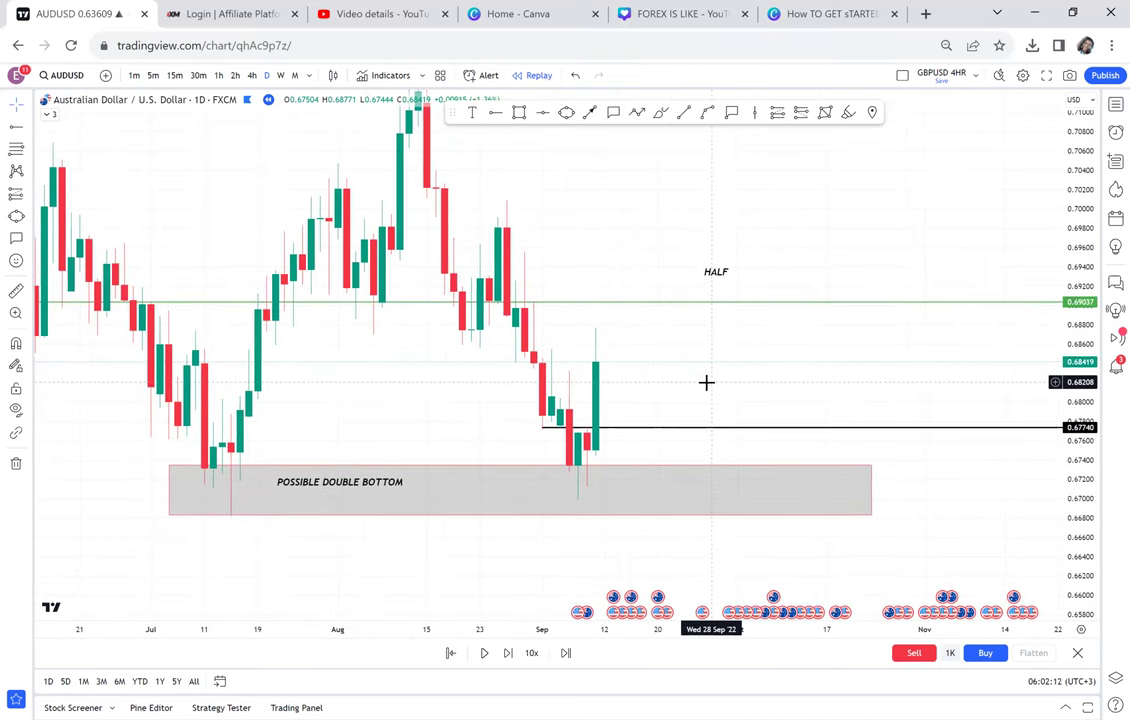
# Measure the price distance from the latest candle's close up to the green midpoint line
pyautogui.click(641, 358)
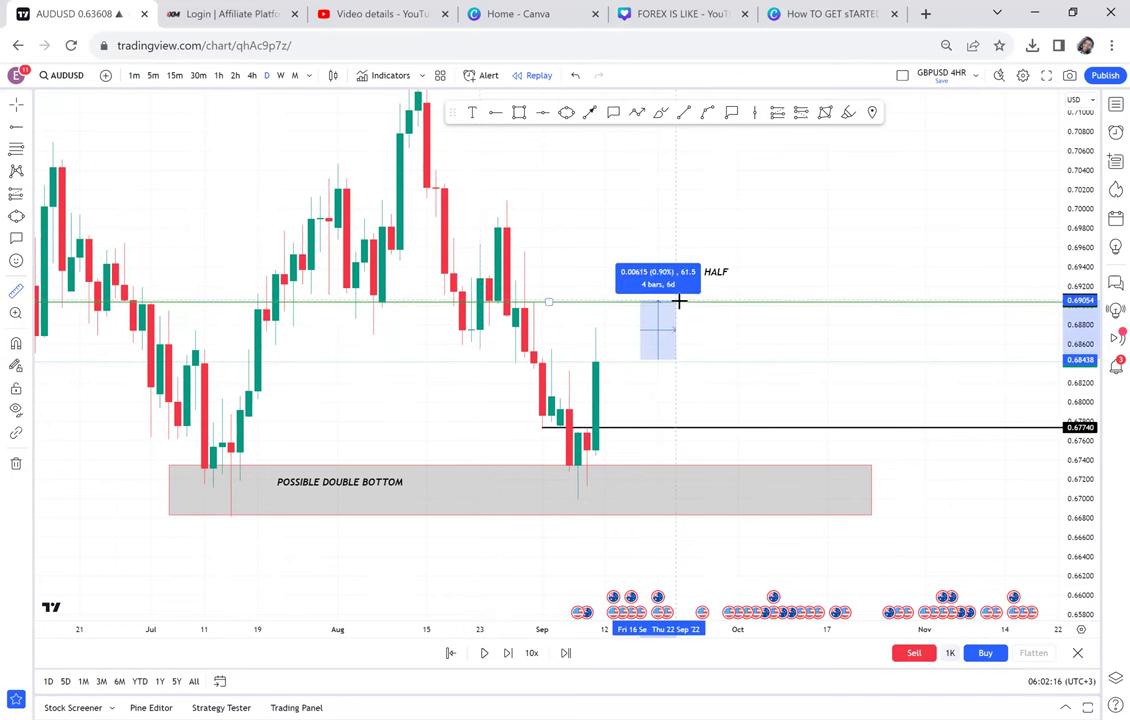
pyautogui.click(679, 301)
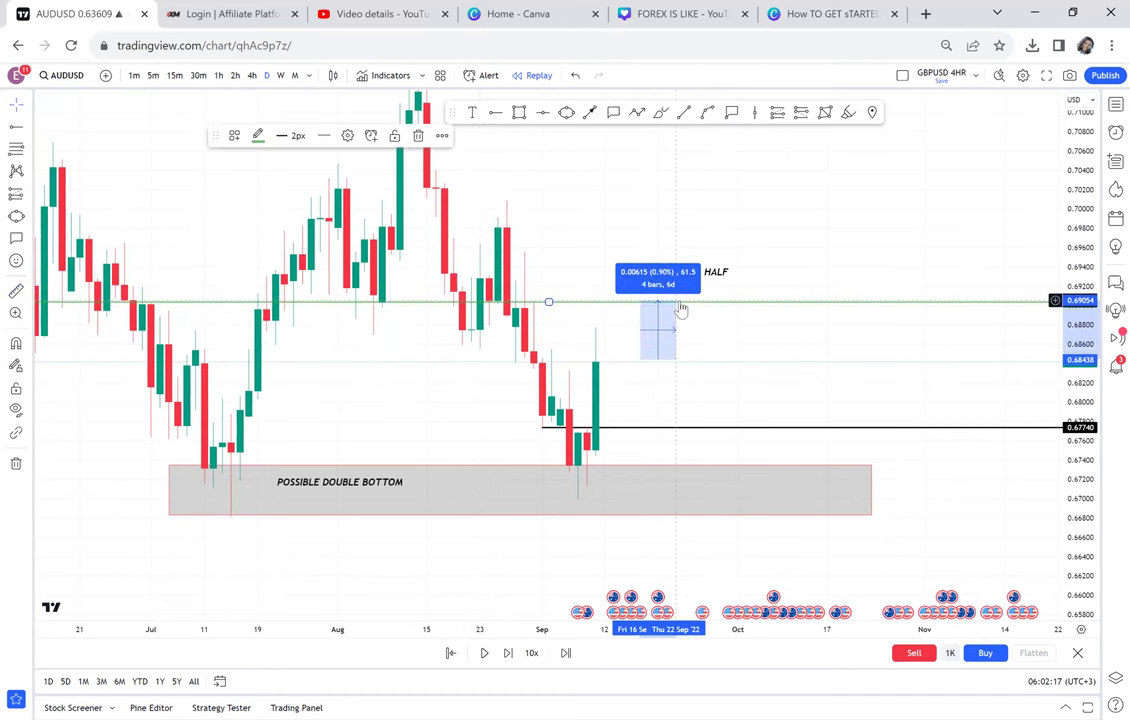
pyautogui.click(740, 341)
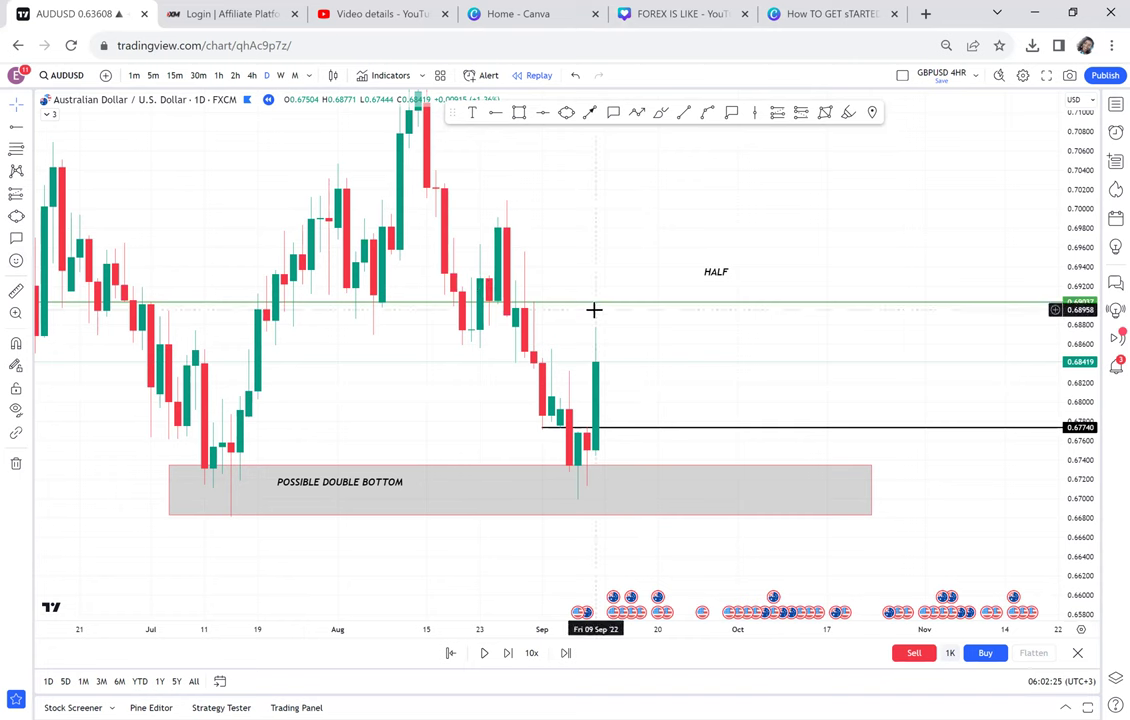
# Place a long position beside the latest candle with entry at about 0.6840 and its target lowered to about 0.6899
pyautogui.click(28, 189)
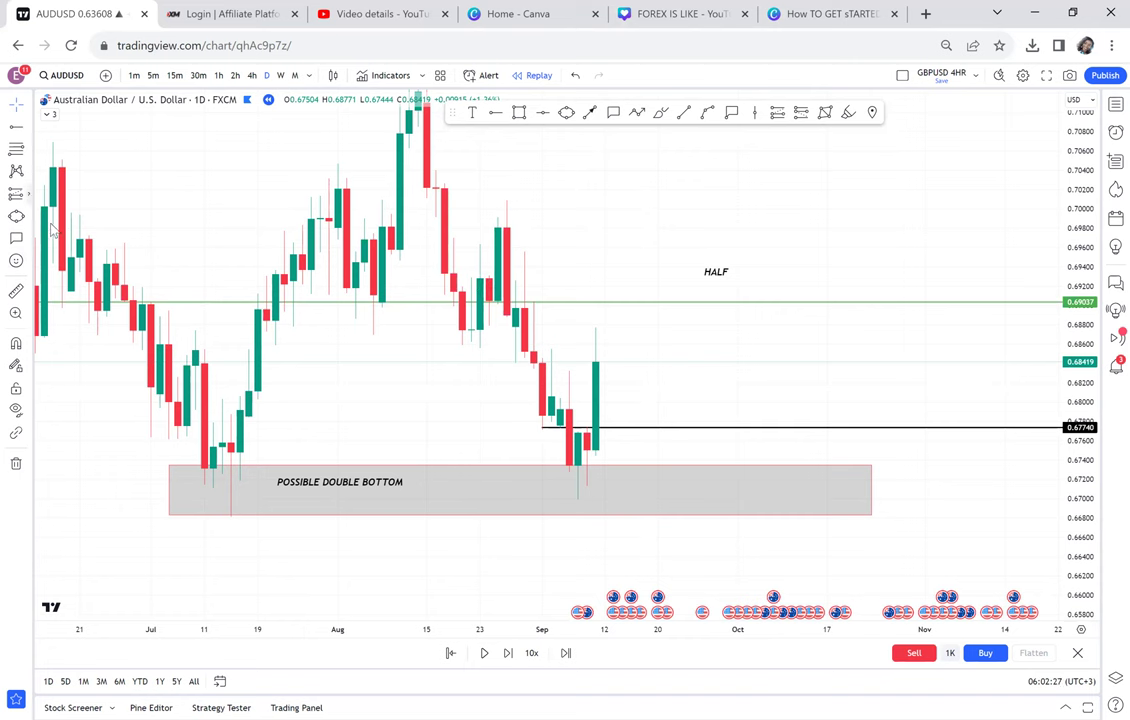
pyautogui.click(562, 336)
pyautogui.click(602, 364)
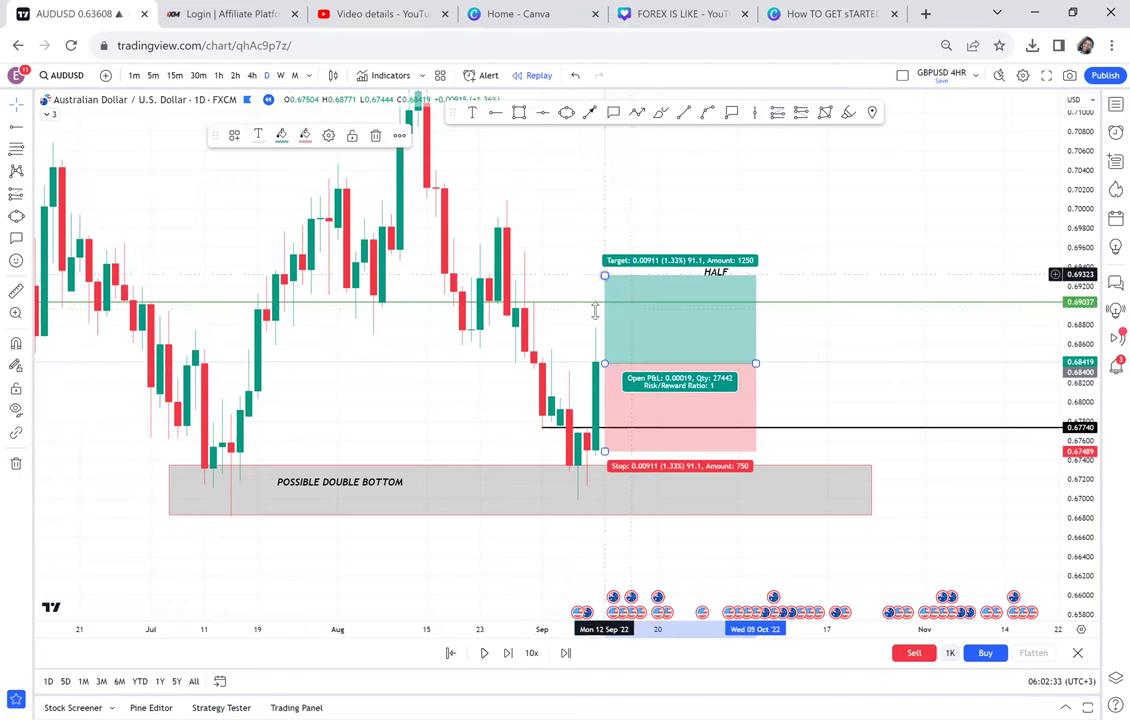
pyautogui.moveTo(592, 311); pyautogui.dragTo(587, 305)
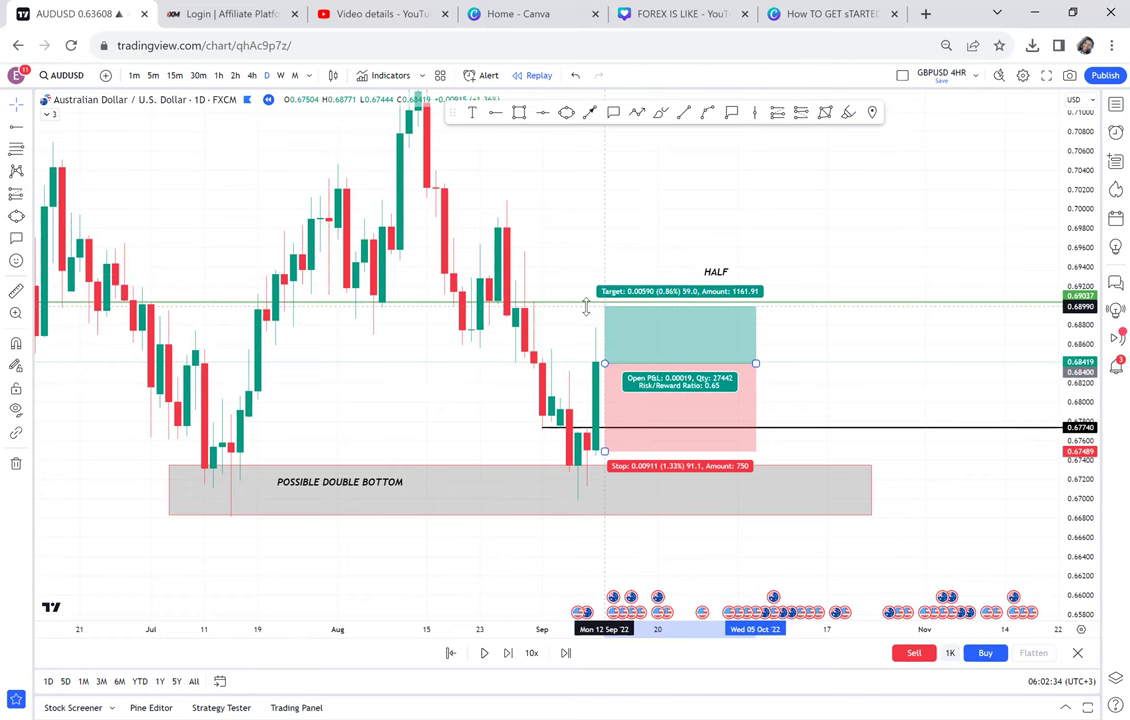
pyautogui.click(794, 254)
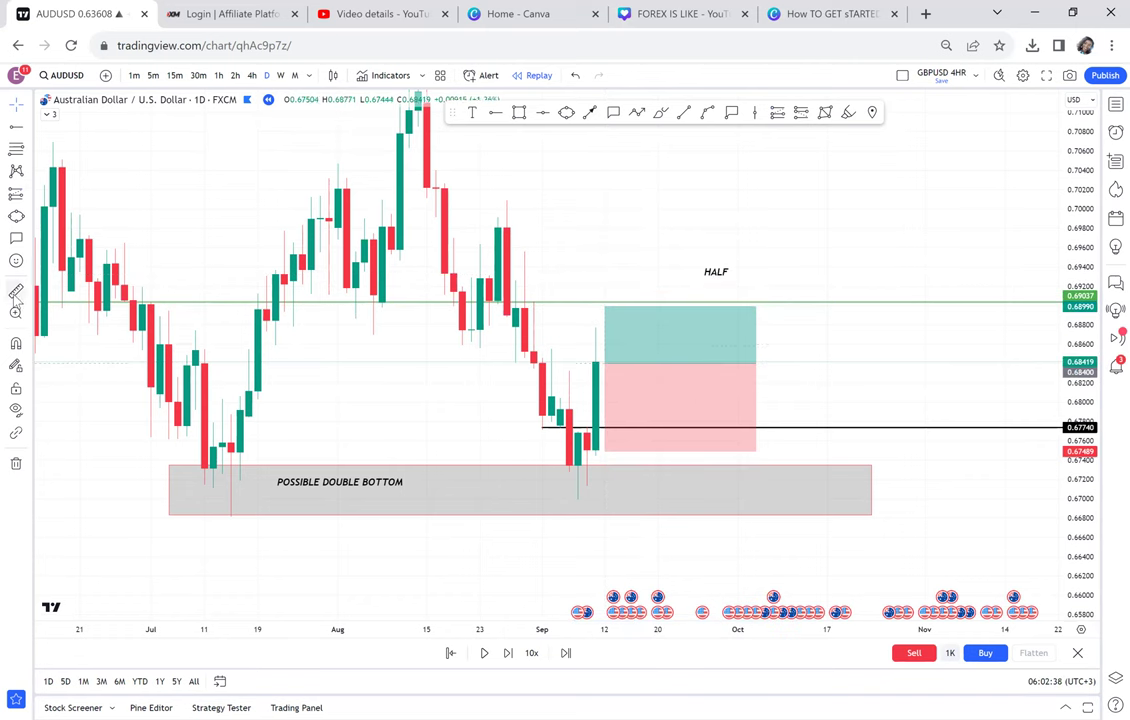
# Measure the rise from the latest close towards the midpoint line and shift the long position to entry about 0.6839, target about 0.6893
pyautogui.click(578, 362)
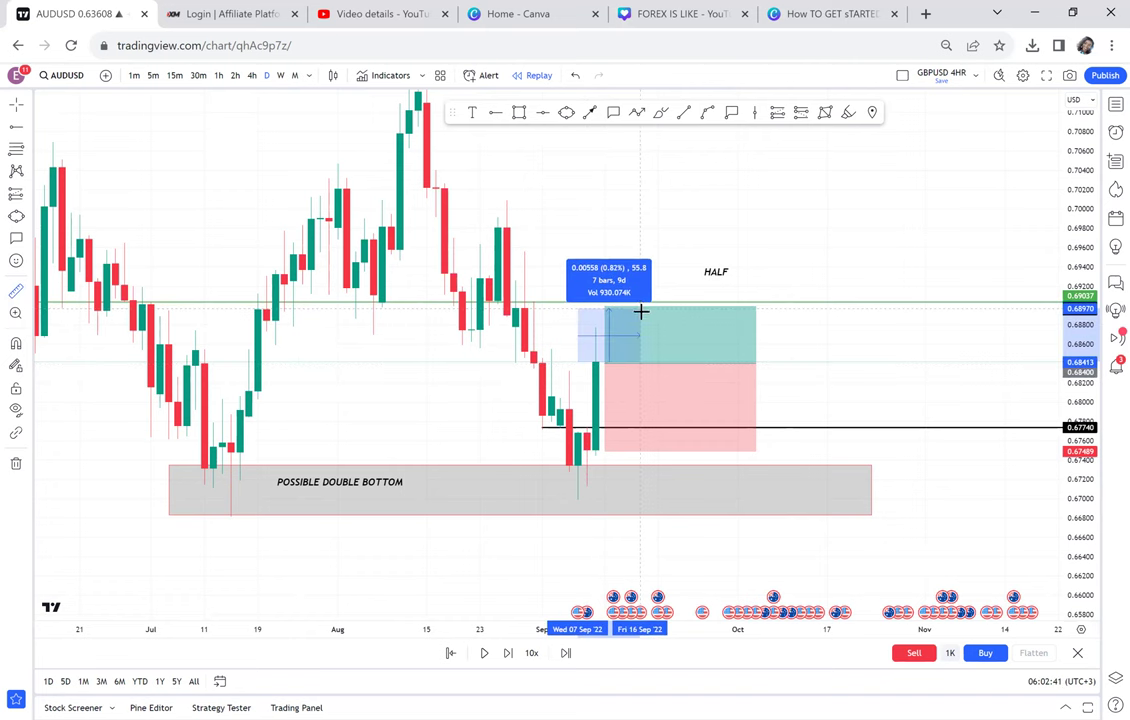
pyautogui.click(646, 314)
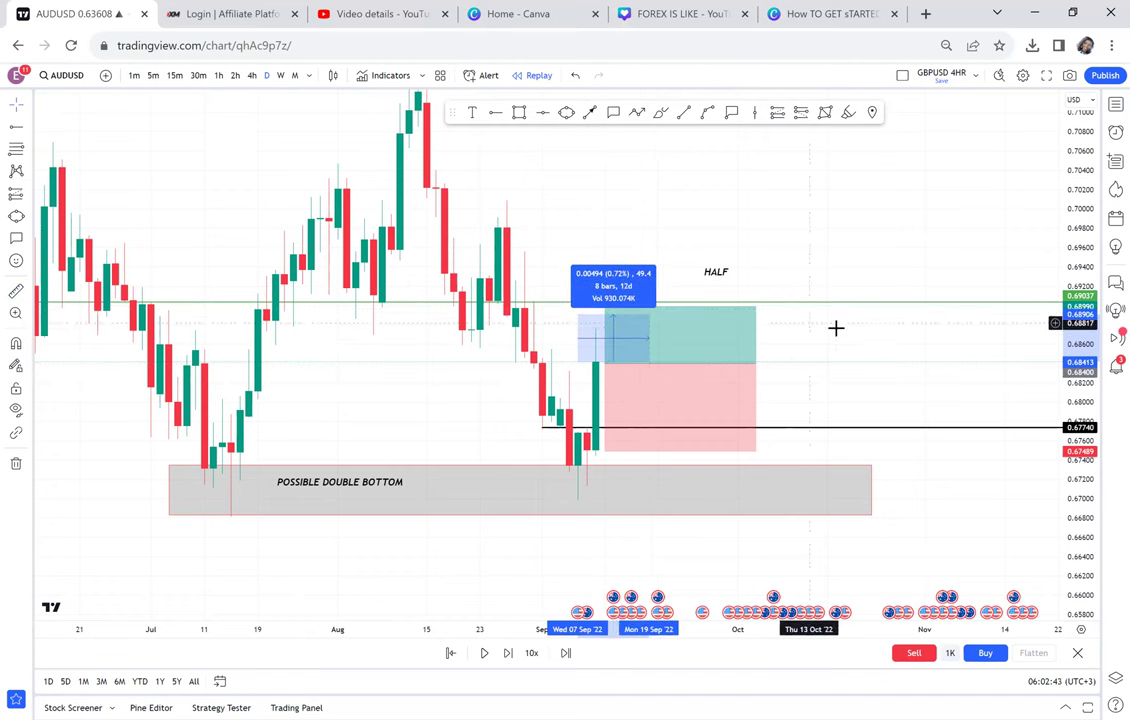
pyautogui.click(836, 328)
pyautogui.click(605, 321)
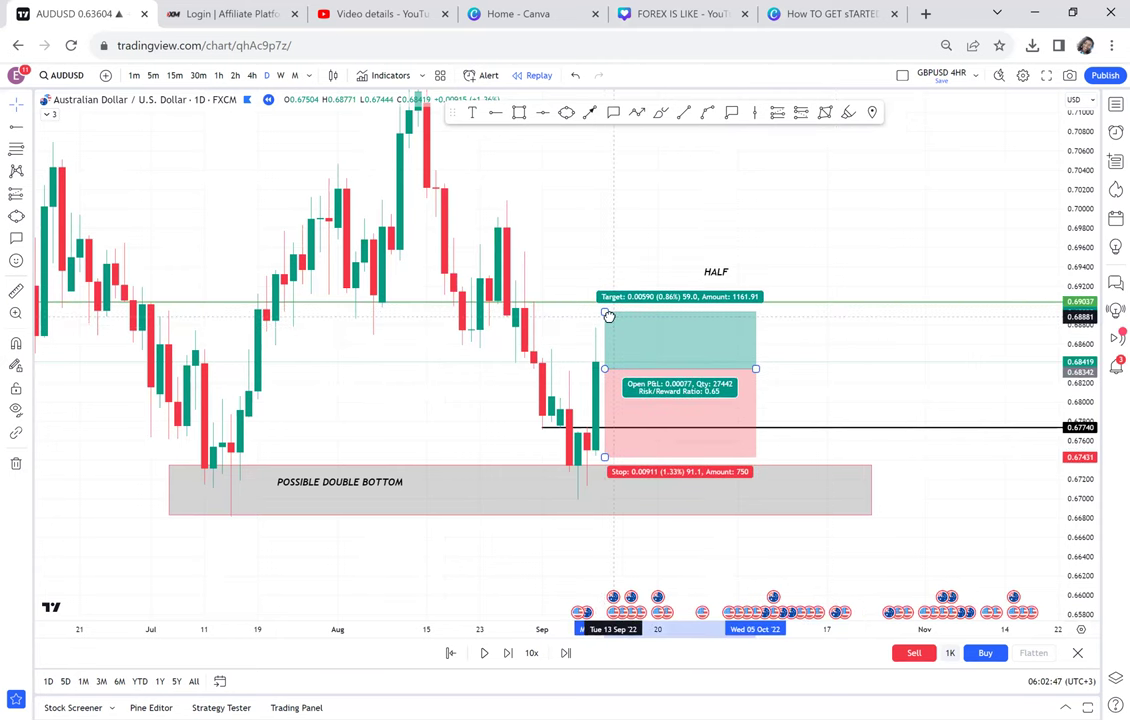
pyautogui.moveTo(589, 316); pyautogui.dragTo(586, 313)
# Advance the replay by one daily candle and delete the long position beside the latest candles
pyautogui.moveTo(820, 253); pyautogui.dragTo(955, 258)
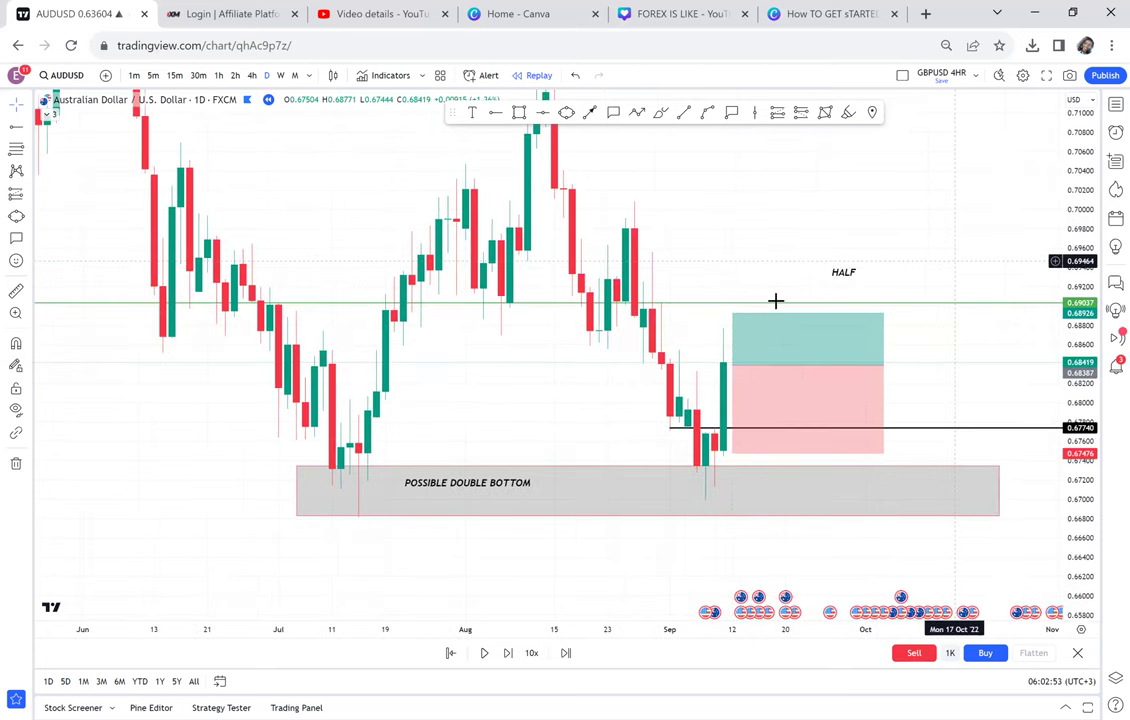
pyautogui.moveTo(837, 173); pyautogui.dragTo(776, 301)
pyautogui.scroll(-2, 775, 300)
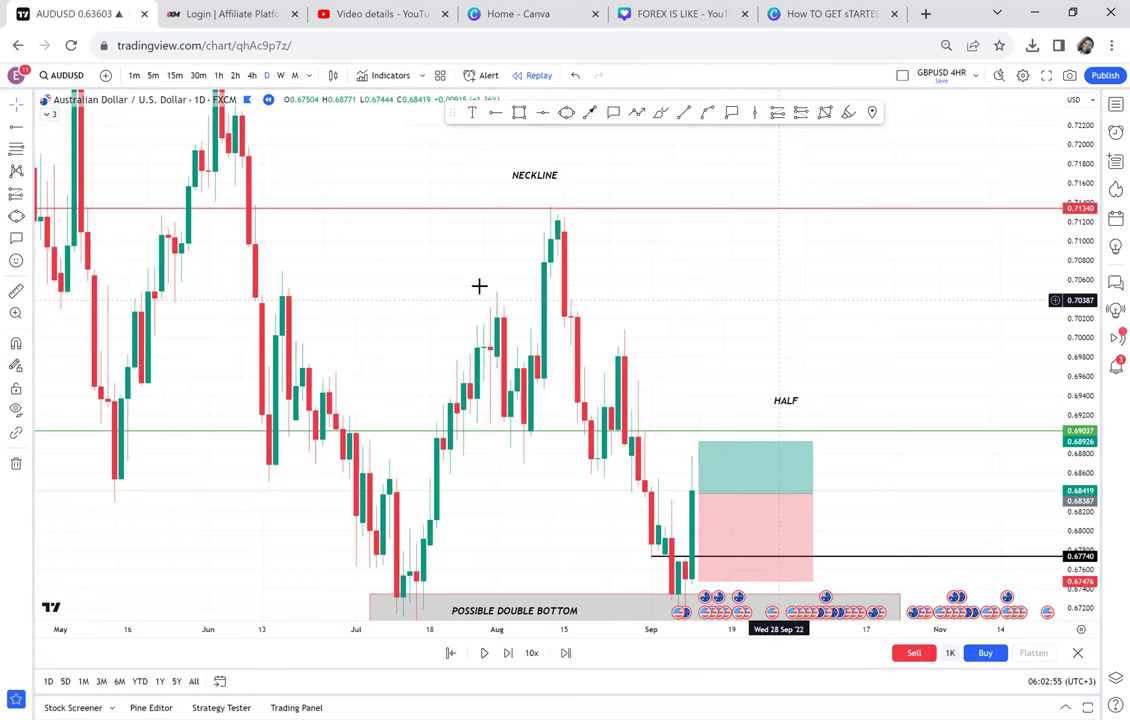
pyautogui.moveTo(507, 288); pyautogui.dragTo(469, 267)
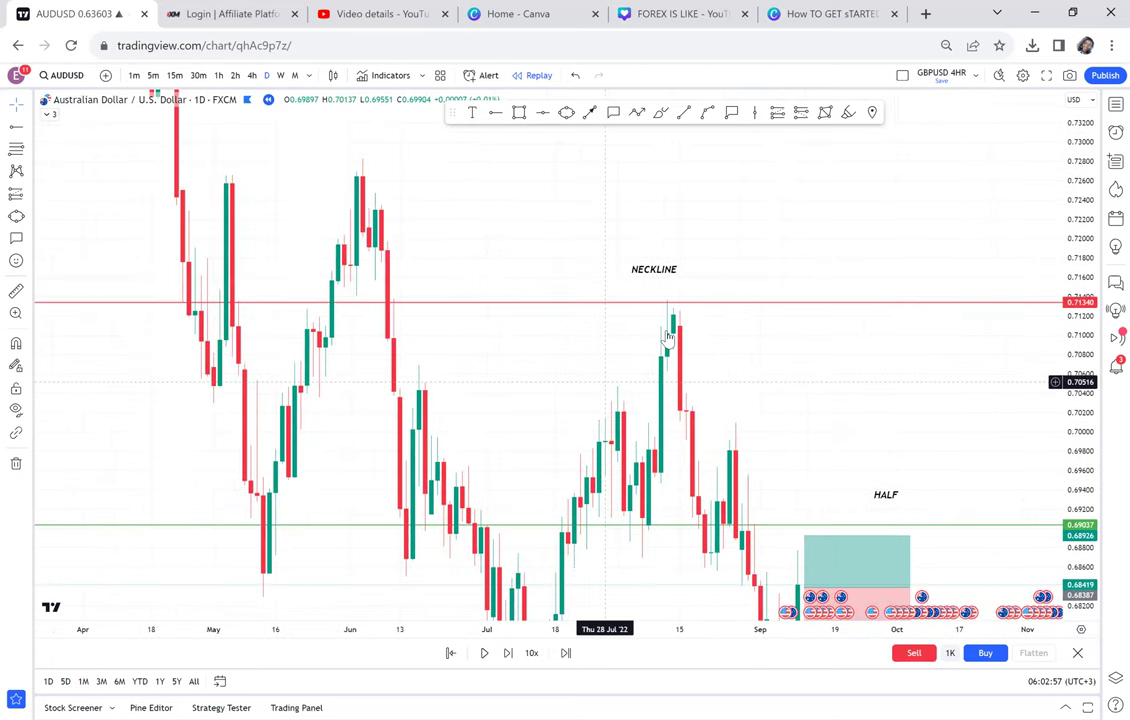
pyautogui.moveTo(771, 336); pyautogui.dragTo(641, 246)
pyautogui.scroll(1, 641, 246)
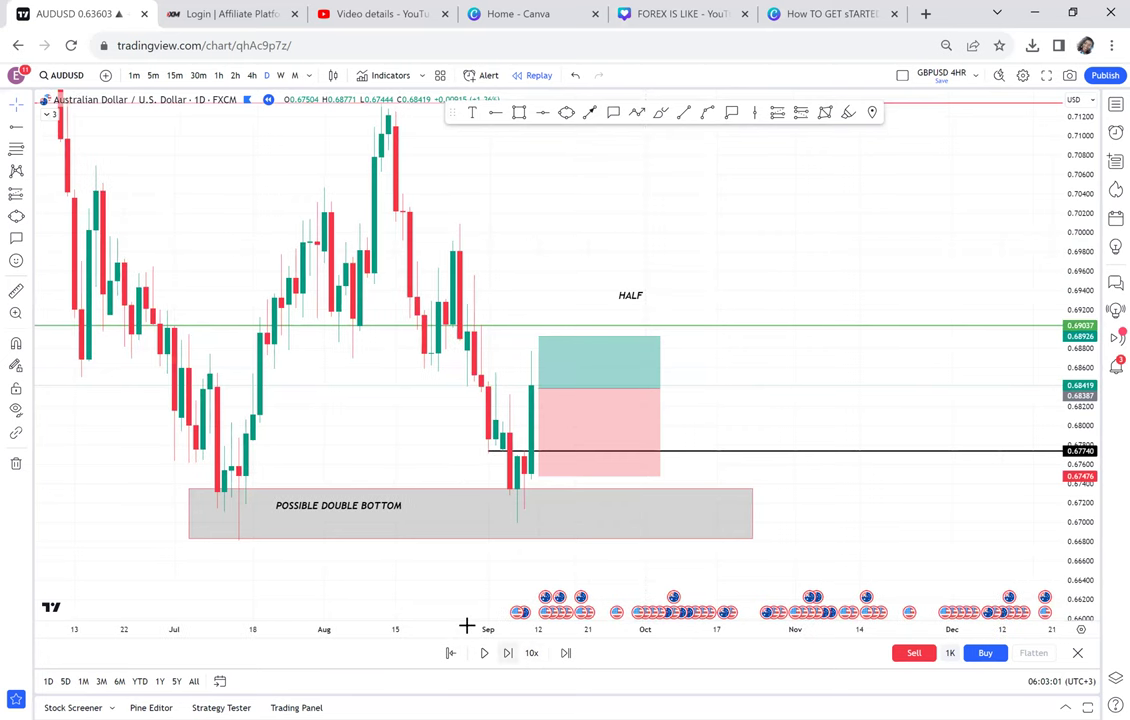
pyautogui.click(508, 652)
pyautogui.moveTo(576, 388); pyautogui.dragTo(674, 367)
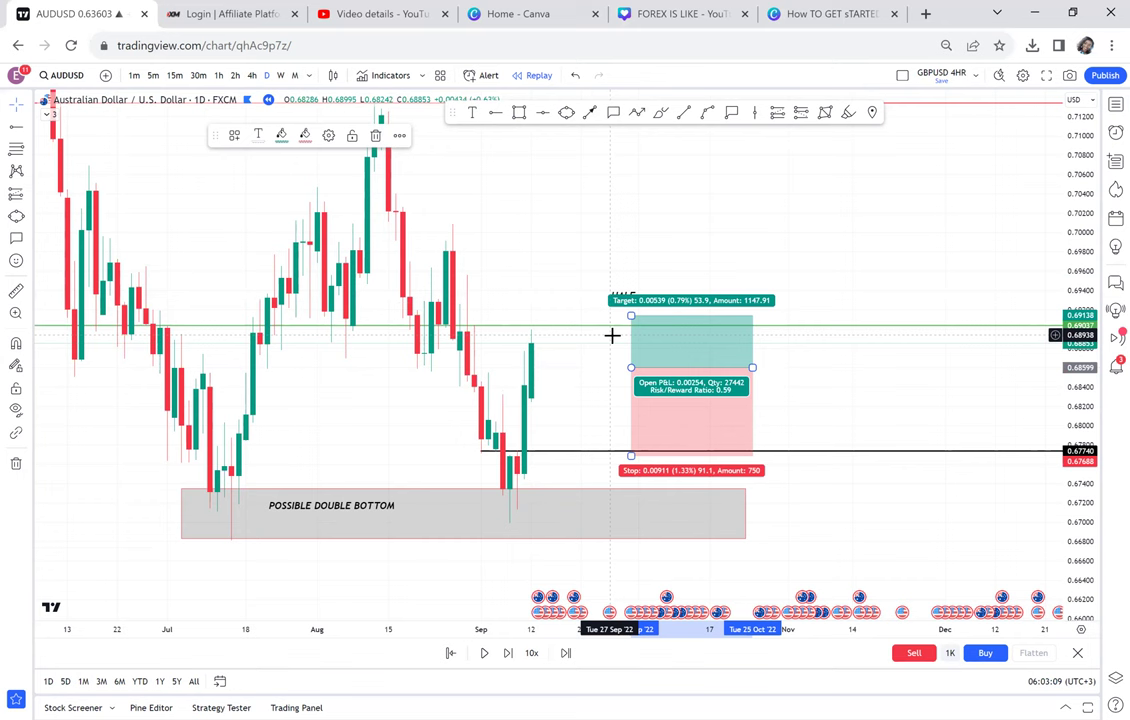
pyautogui.press('Delete')
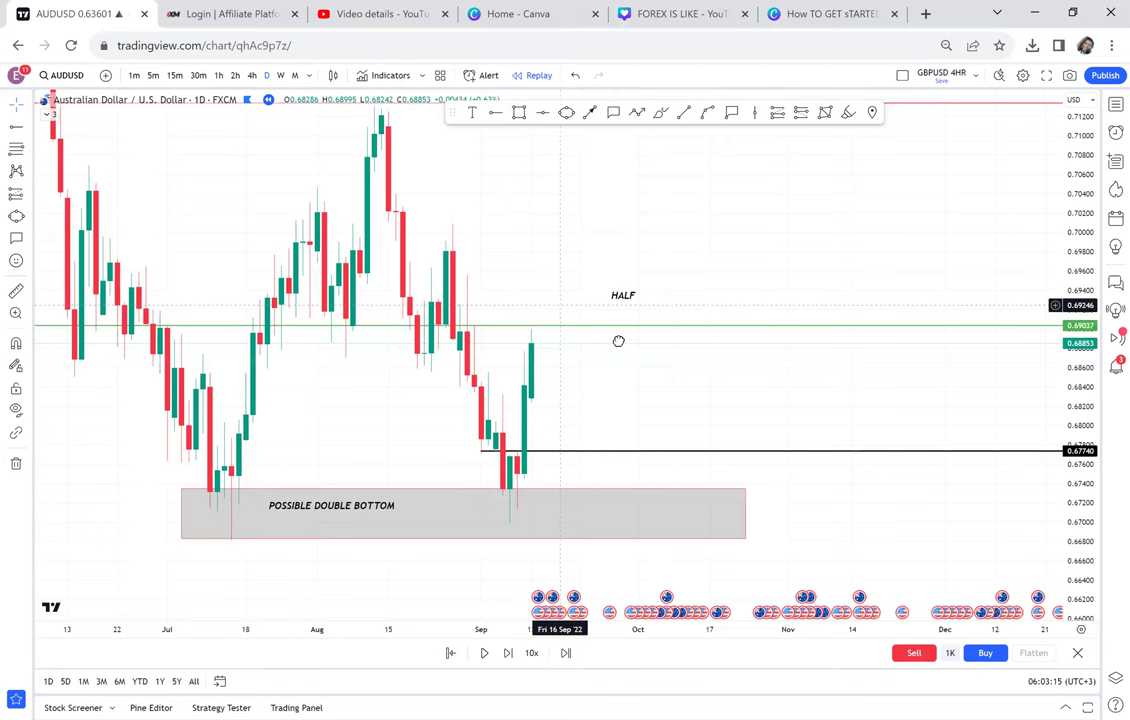
# Draw a rectangle around the HALF label from 24 August to 10 October, between about 0.6956 and 0.6896
pyautogui.moveTo(618, 341); pyautogui.dragTo(658, 378)
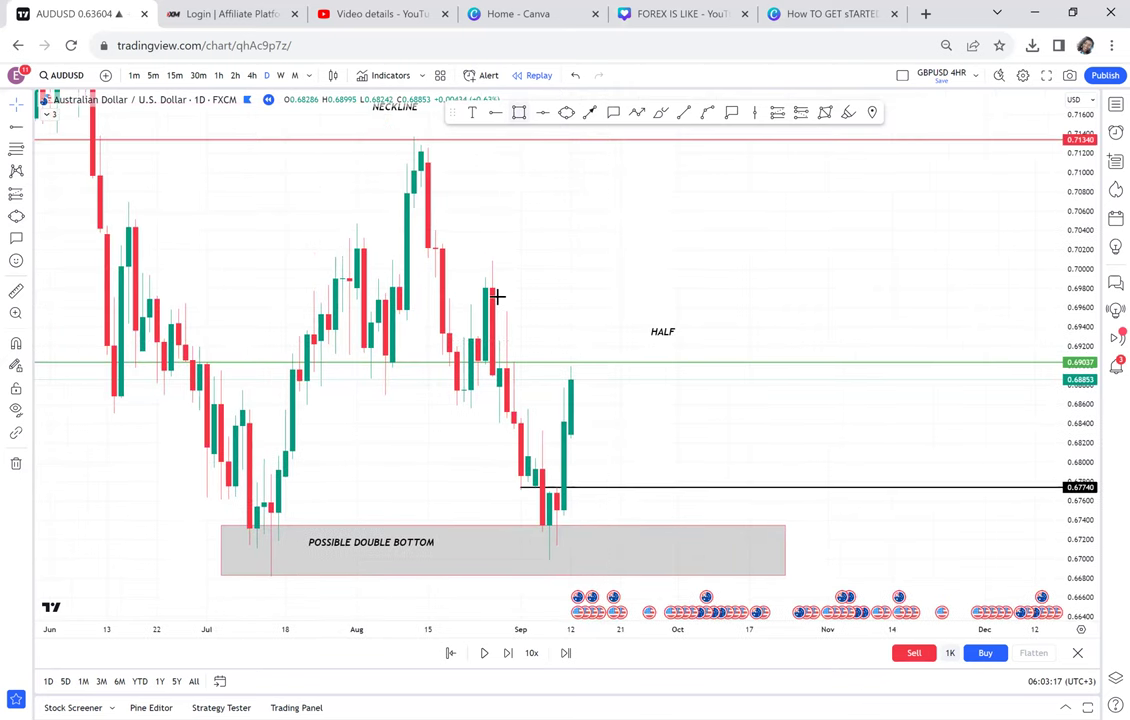
pyautogui.hotkey('alt', 'shift', 'r')
pyautogui.moveTo(478, 311); pyautogui.dragTo(710, 370)
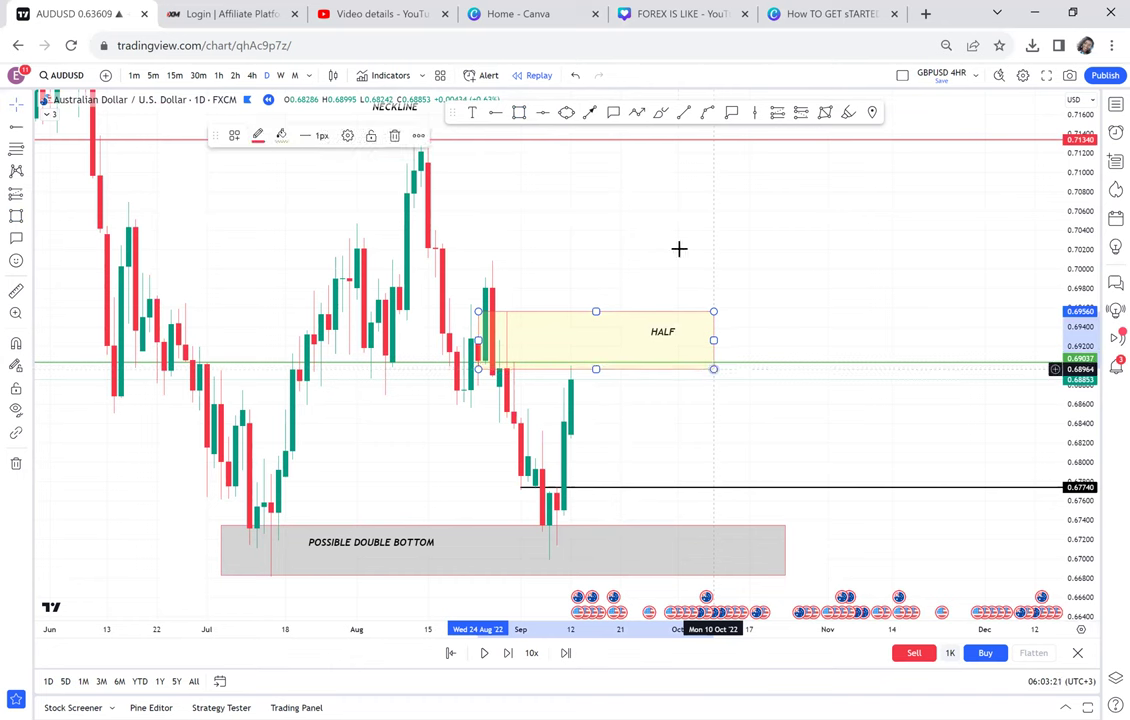
pyautogui.click(679, 248)
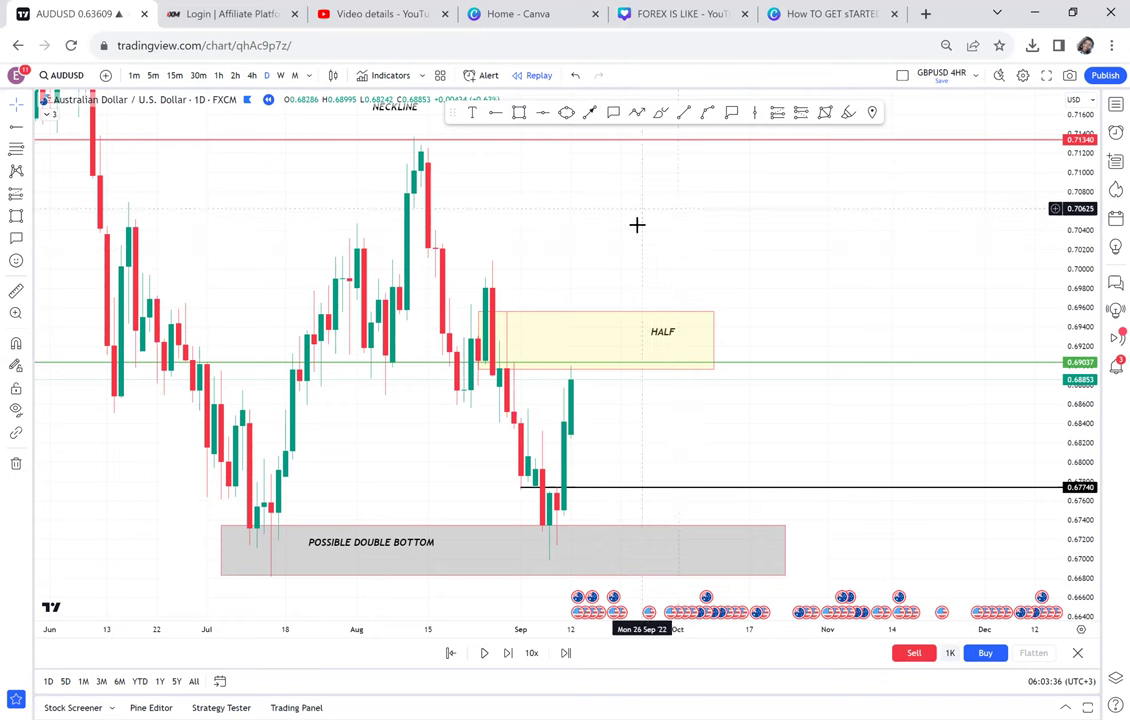
# Change the fill of the rectangle around the HALF label to dark grey
pyautogui.click(654, 316)
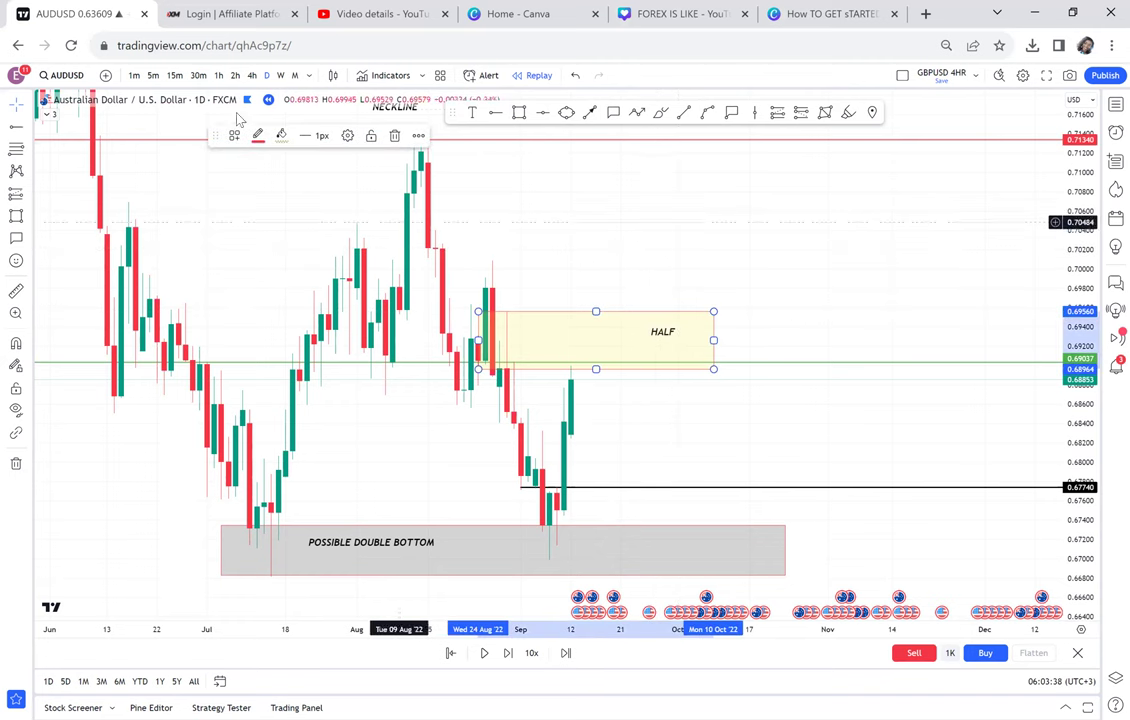
pyautogui.click(281, 135)
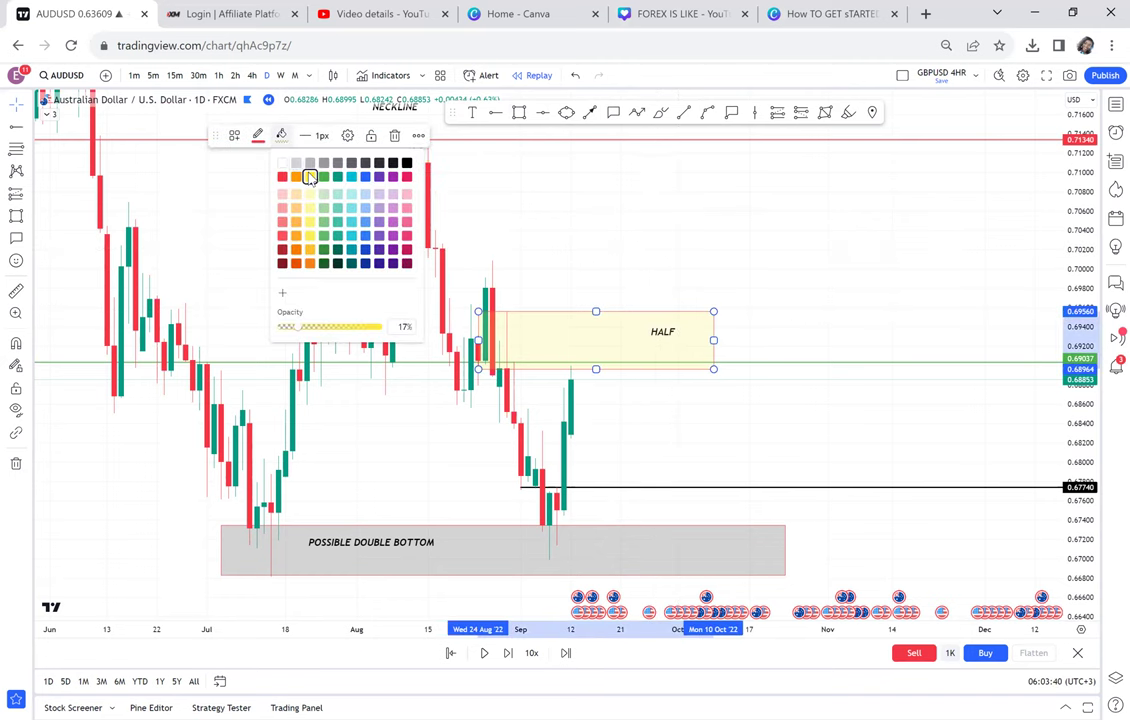
pyautogui.click(351, 162)
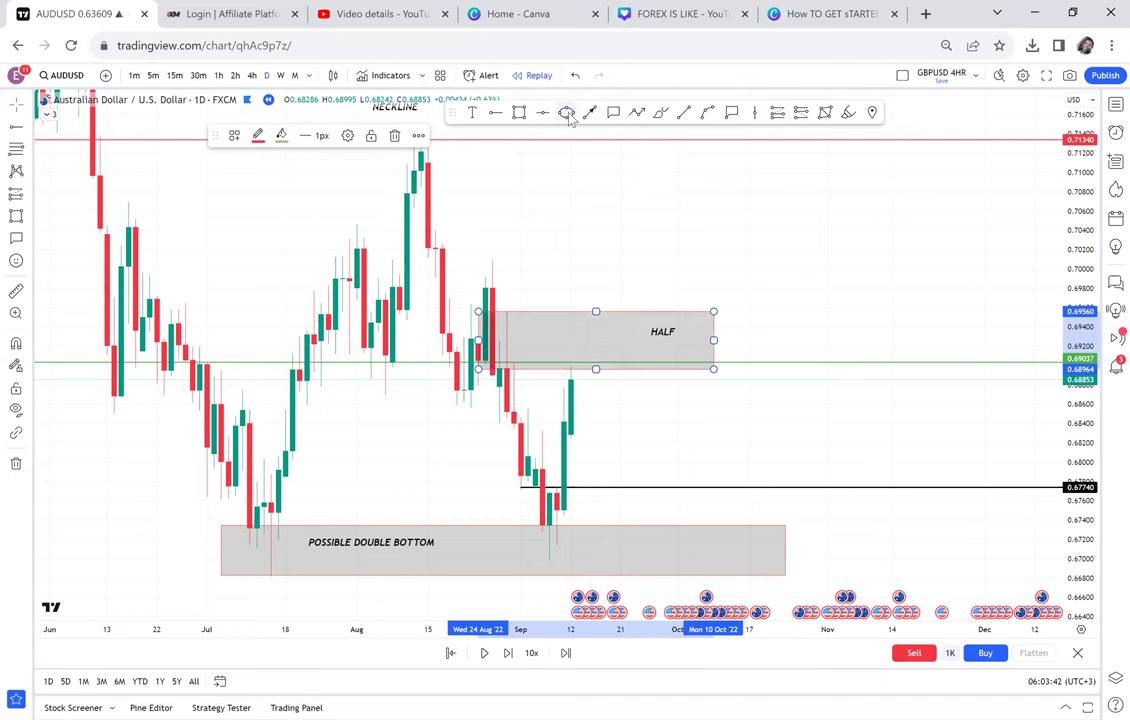
# Draw two yellow ellipses on the green midpoint line, one at the late-August candles and one above the 12 September candle
pyautogui.click(567, 113)
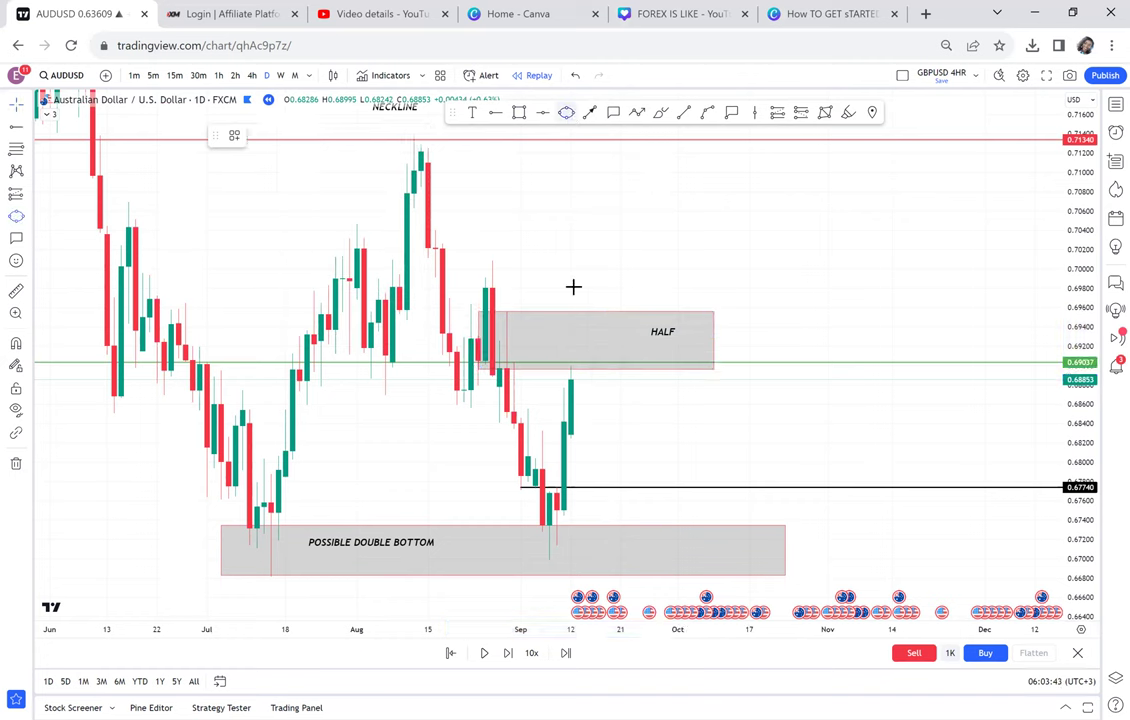
pyautogui.click(492, 370)
pyautogui.click(525, 357)
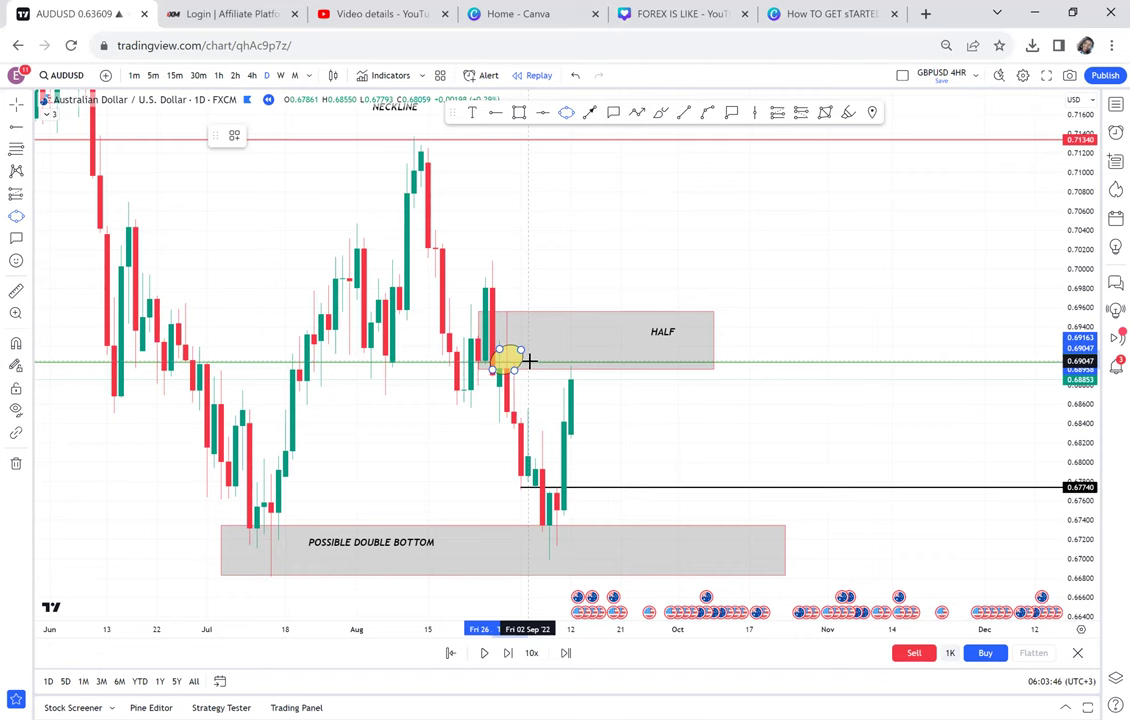
pyautogui.click(628, 237)
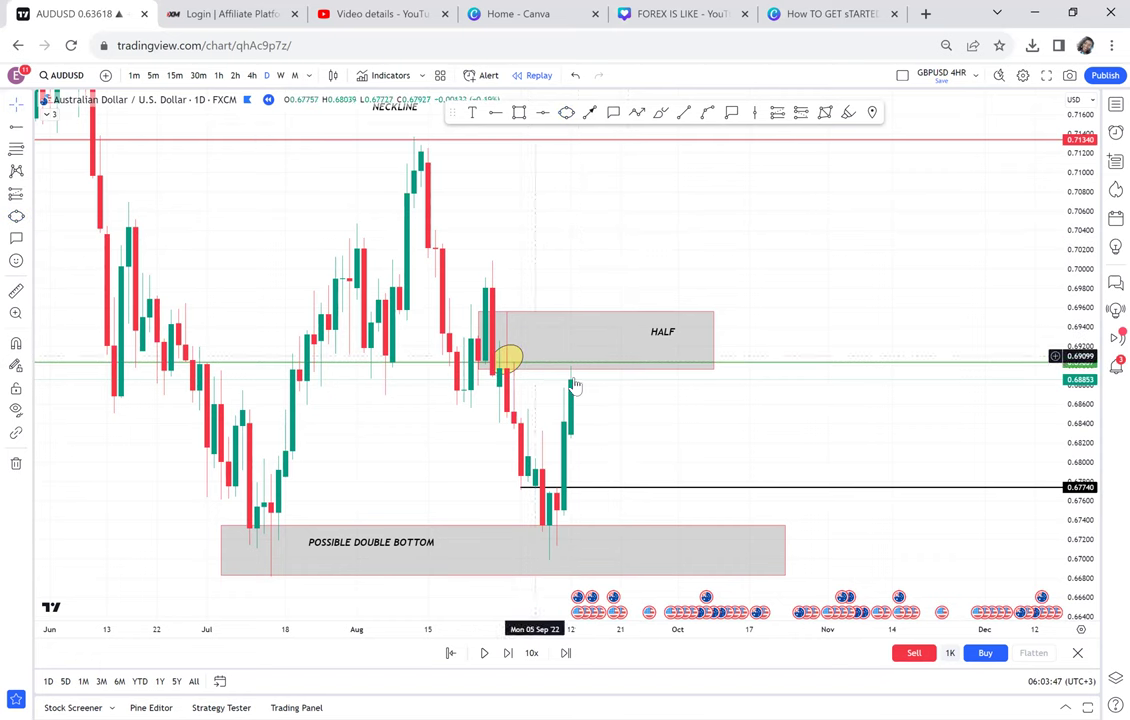
pyautogui.click(567, 113)
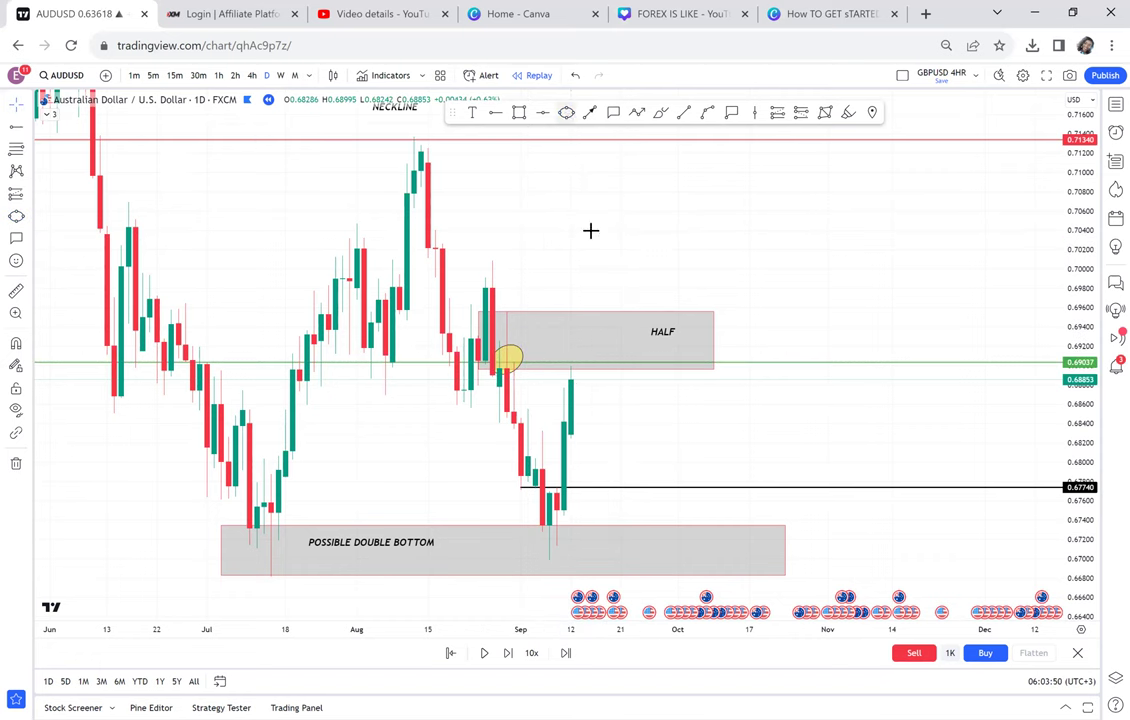
pyautogui.click(557, 371)
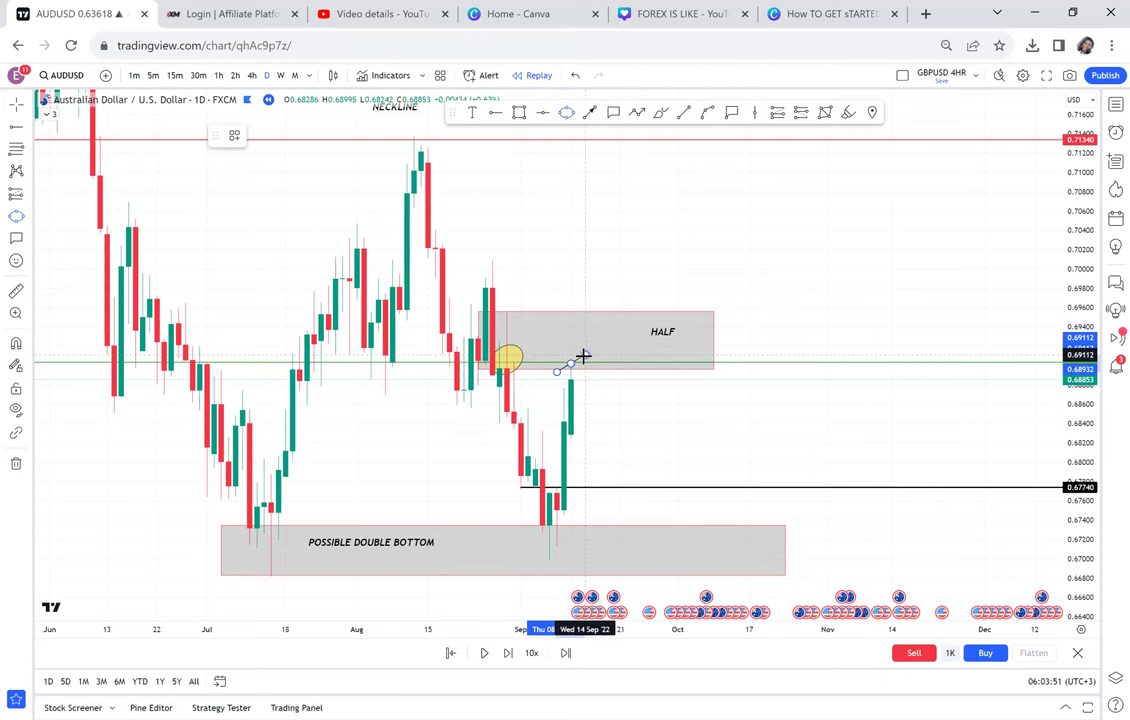
pyautogui.click(594, 367)
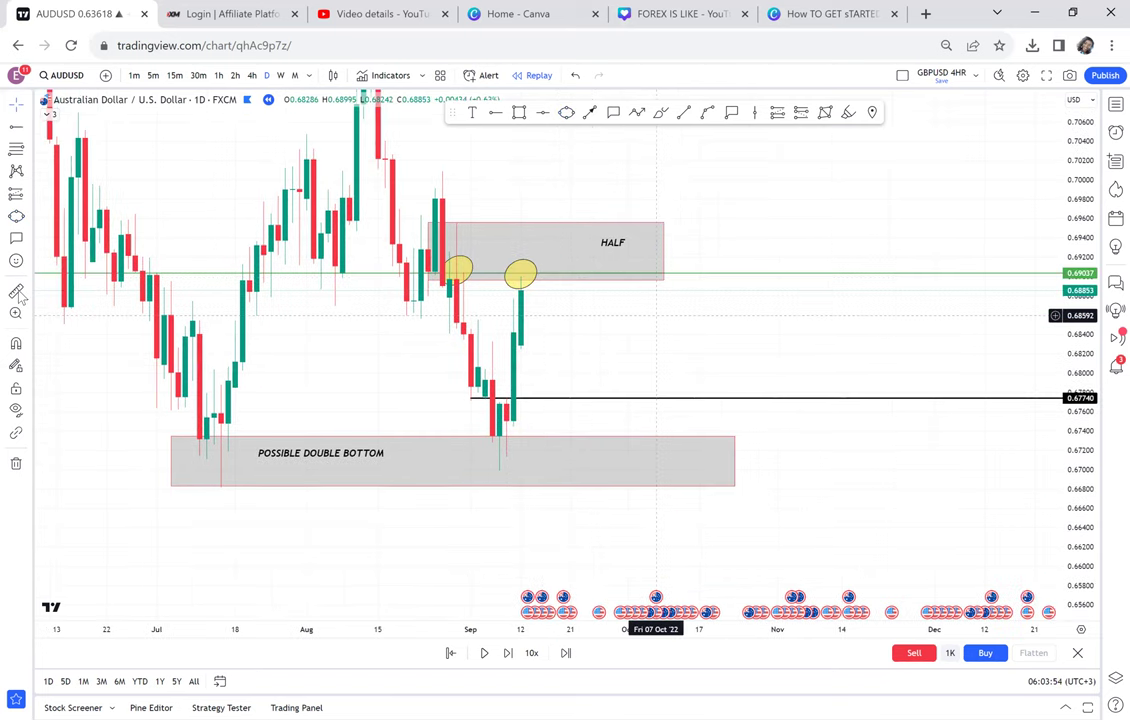
# Measure the price range from the HALF rectangle's upper edge on 24 August down into the POSSIBLE DOUBLE BOTTOM zone
pyautogui.click(18, 293)
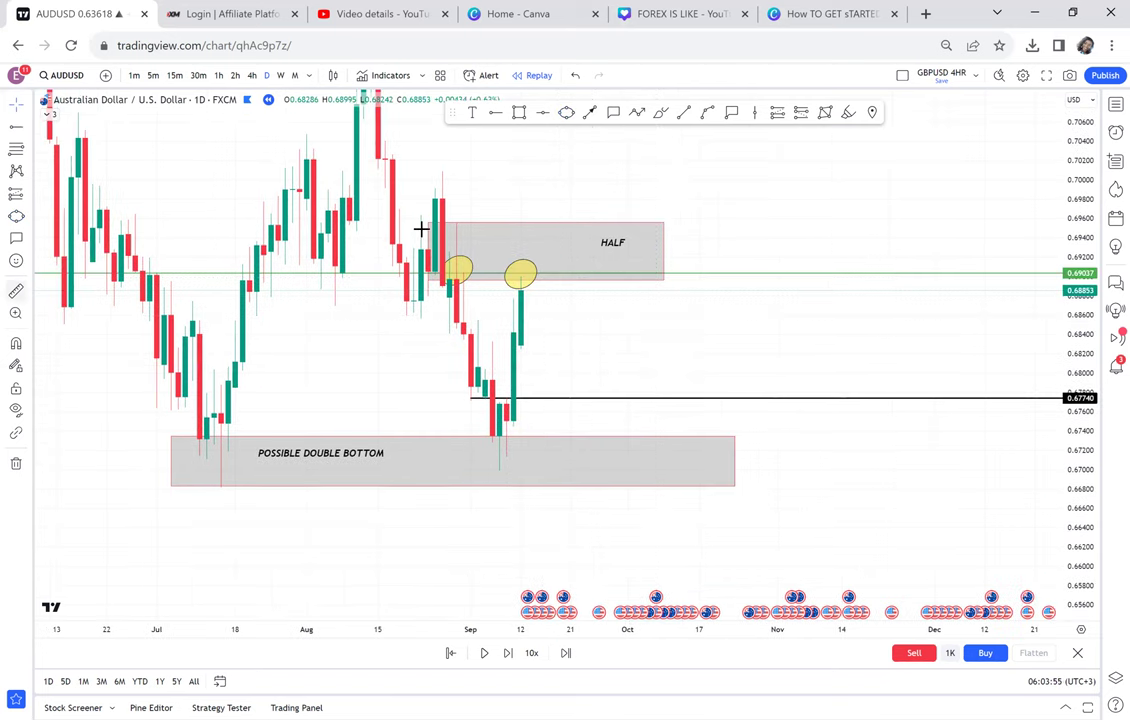
pyautogui.click(427, 223)
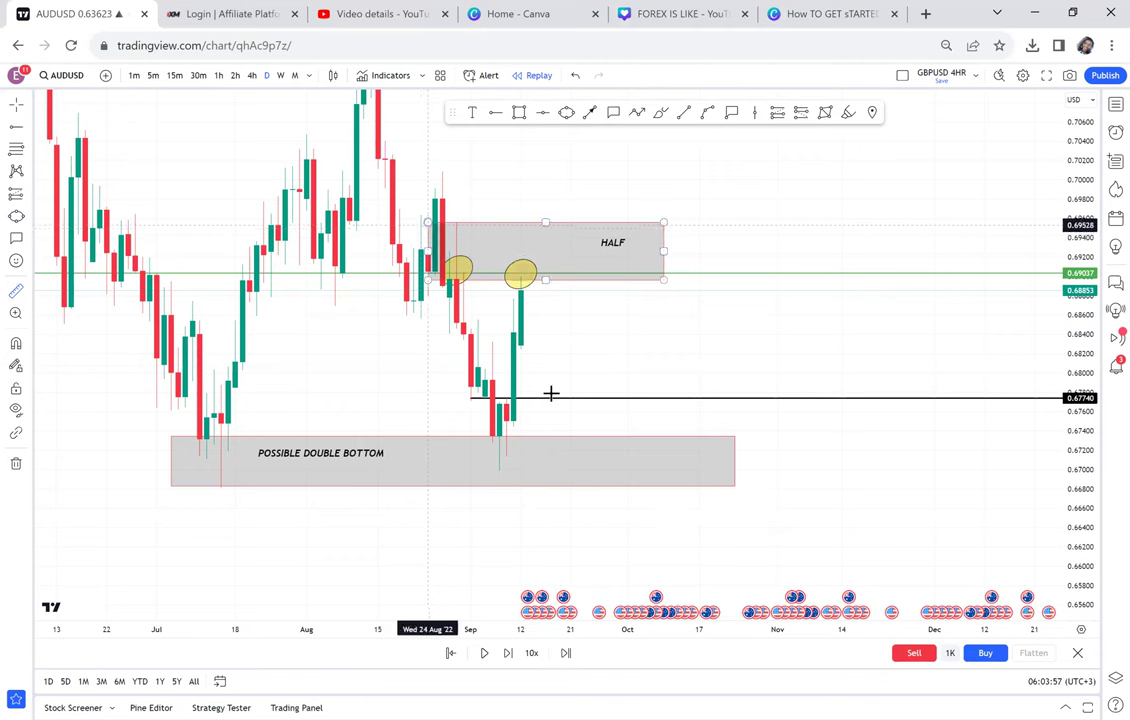
pyautogui.click(620, 440)
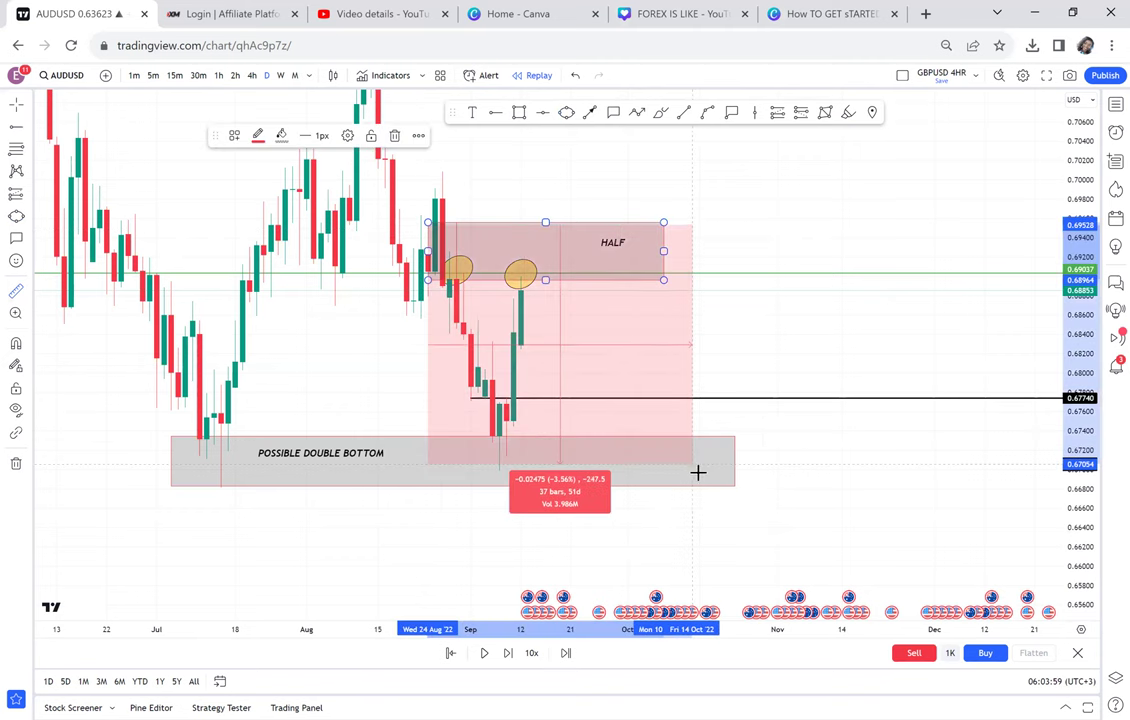
pyautogui.click(700, 471)
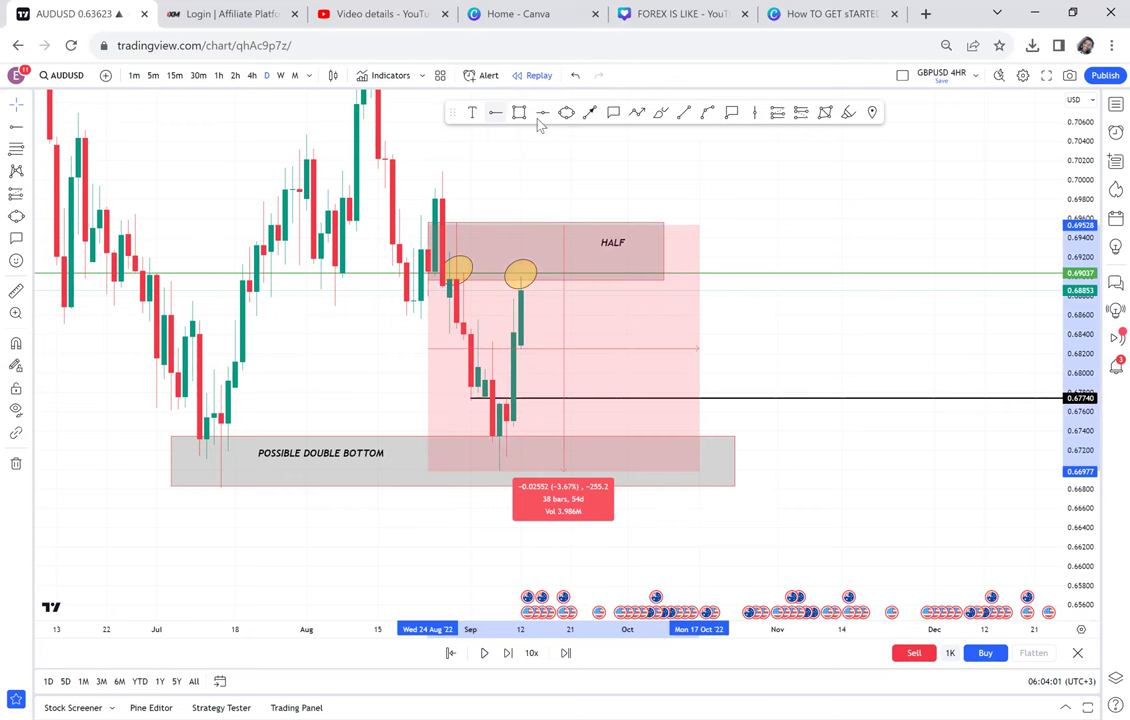
# Draw a horizontal line at about 0.68259, midway down the measured range, and colour it blue
pyautogui.click(540, 349)
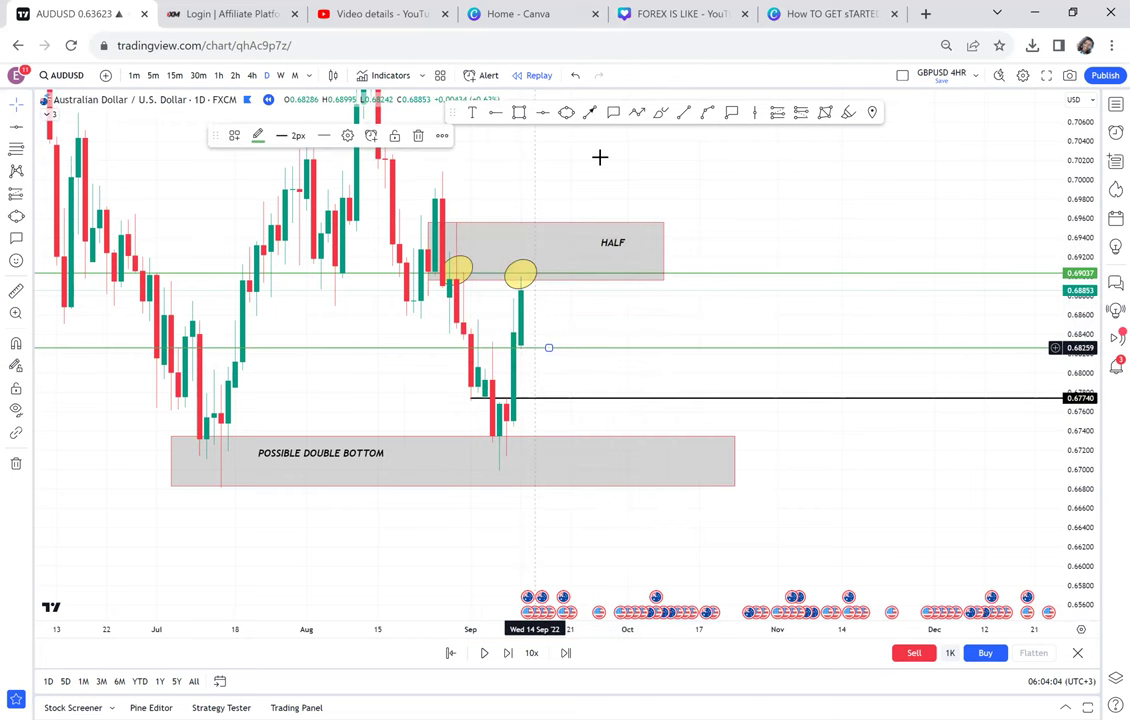
pyautogui.click(257, 137)
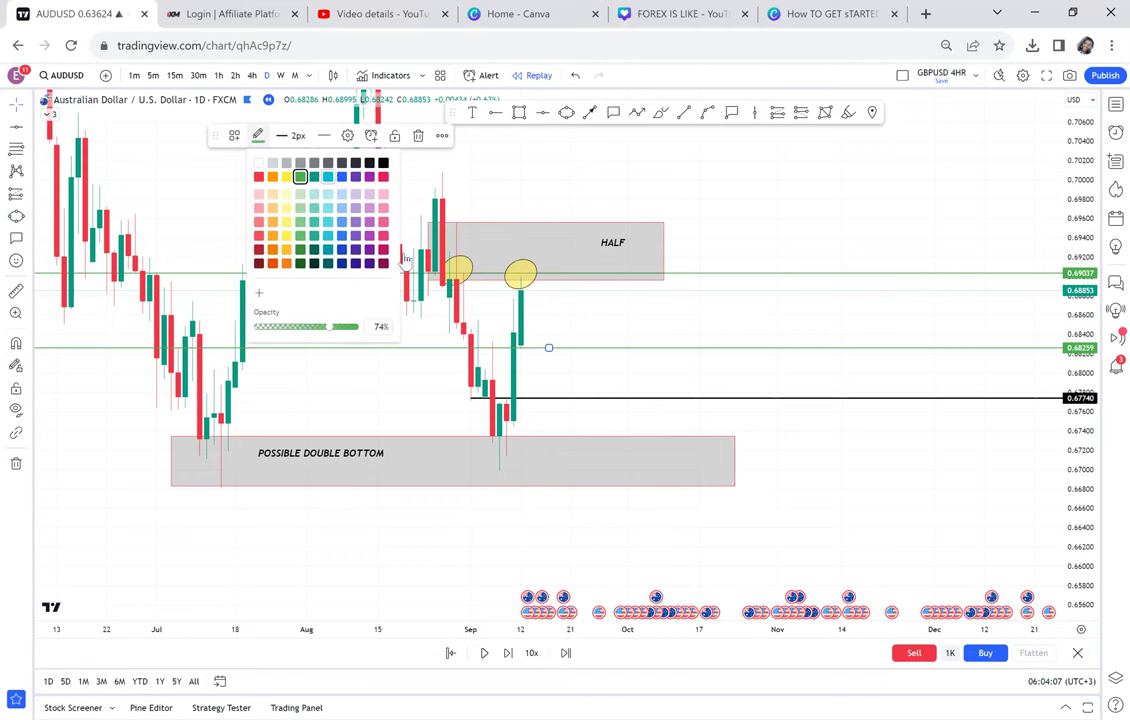
pyautogui.click(342, 177)
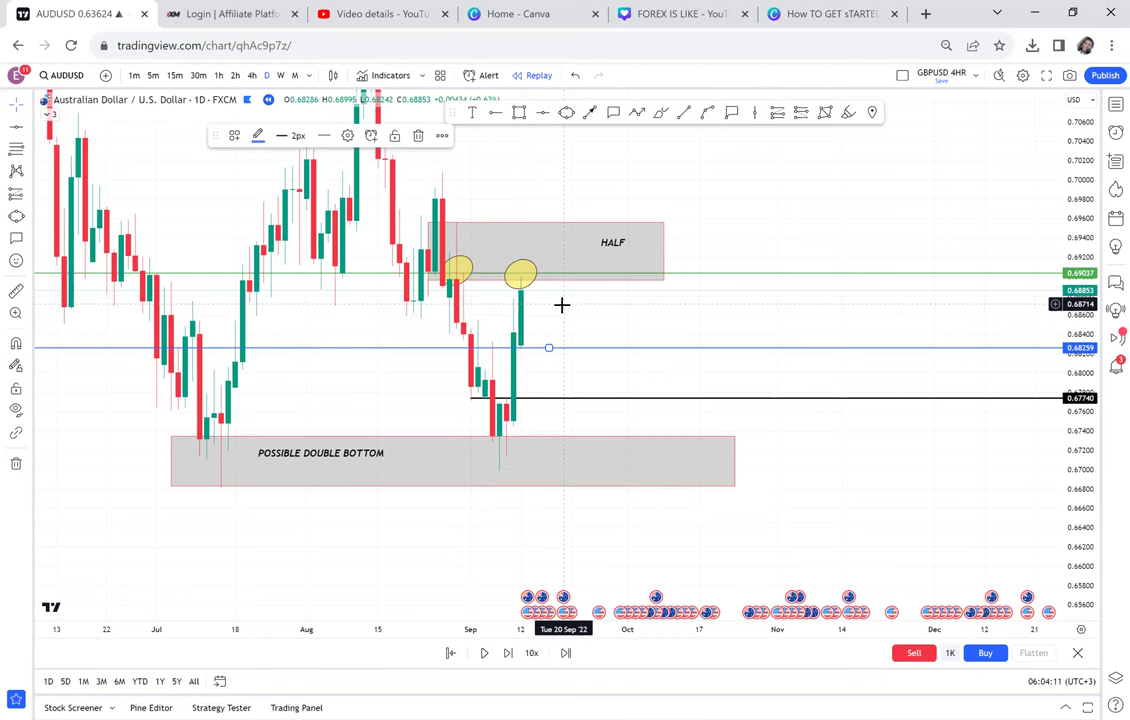
# Draw a rectangle from 26 August to 16 September, spanning about 0.69541 down to 0.66938
pyautogui.moveTo(606, 301); pyautogui.dragTo(653, 258)
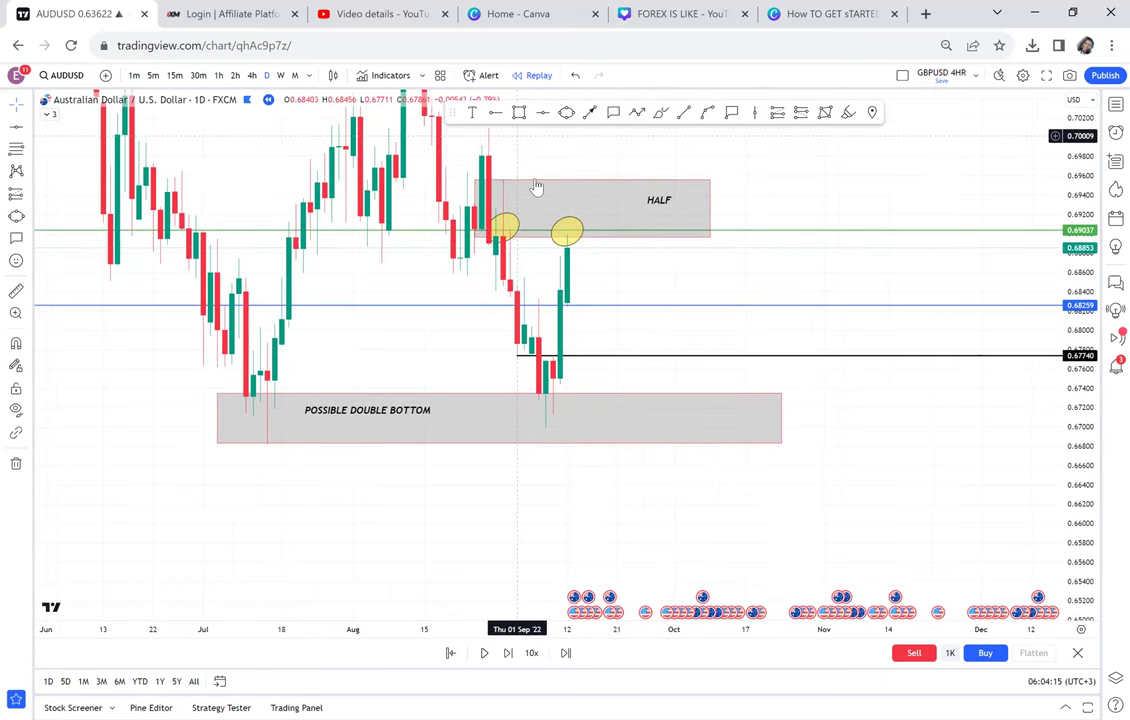
pyautogui.click(519, 112)
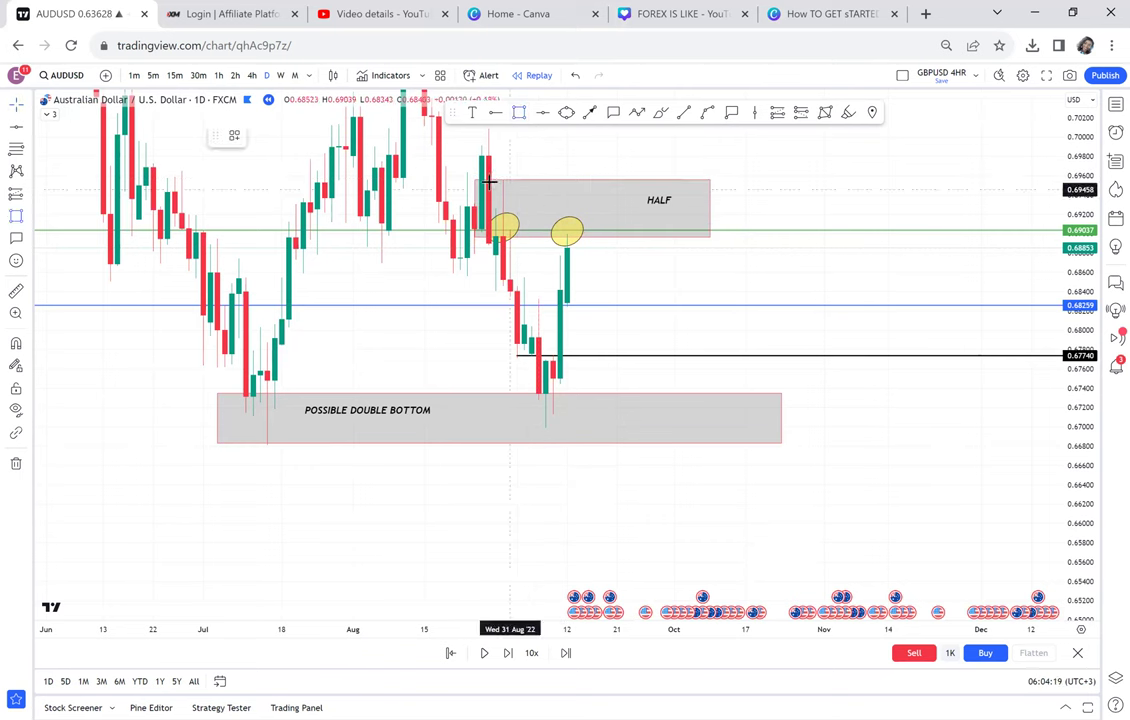
pyautogui.moveTo(488, 181); pyautogui.dragTo(567, 316)
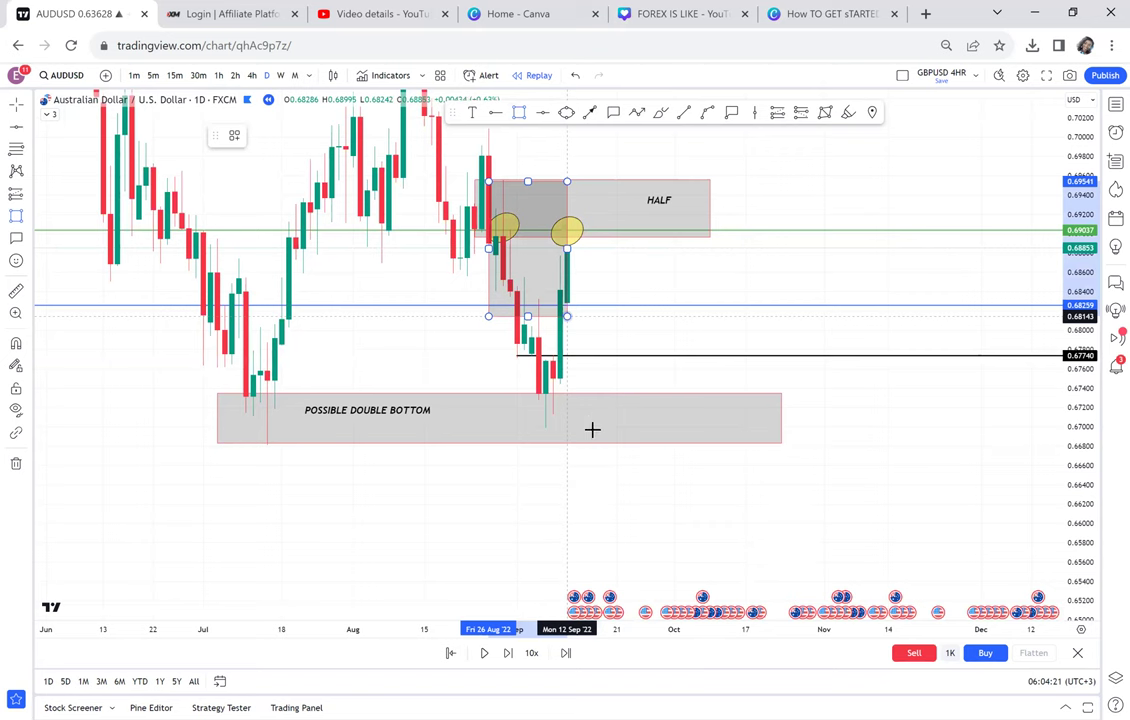
pyautogui.moveTo(592, 429); pyautogui.dragTo(596, 428)
# Move the tall rectangle below the support low so it spans about 0.66983 to 0.64380, from 31 August to 21 September
pyautogui.moveTo(660, 338); pyautogui.dragTo(660, 331)
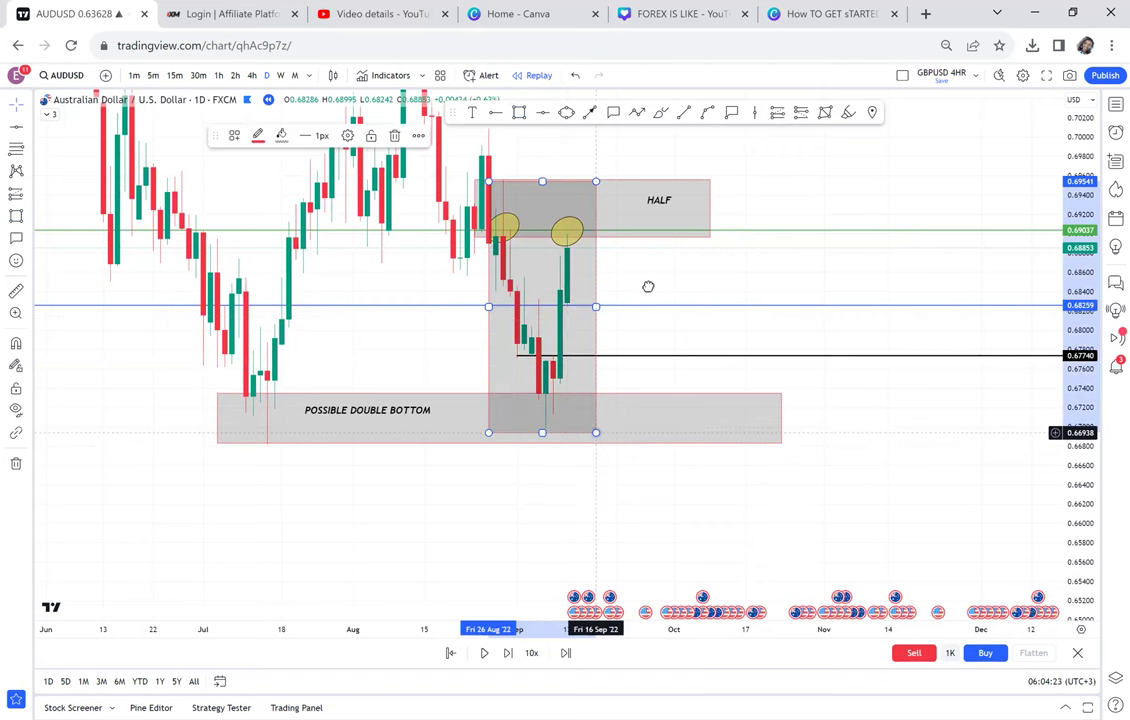
pyautogui.click(577, 248)
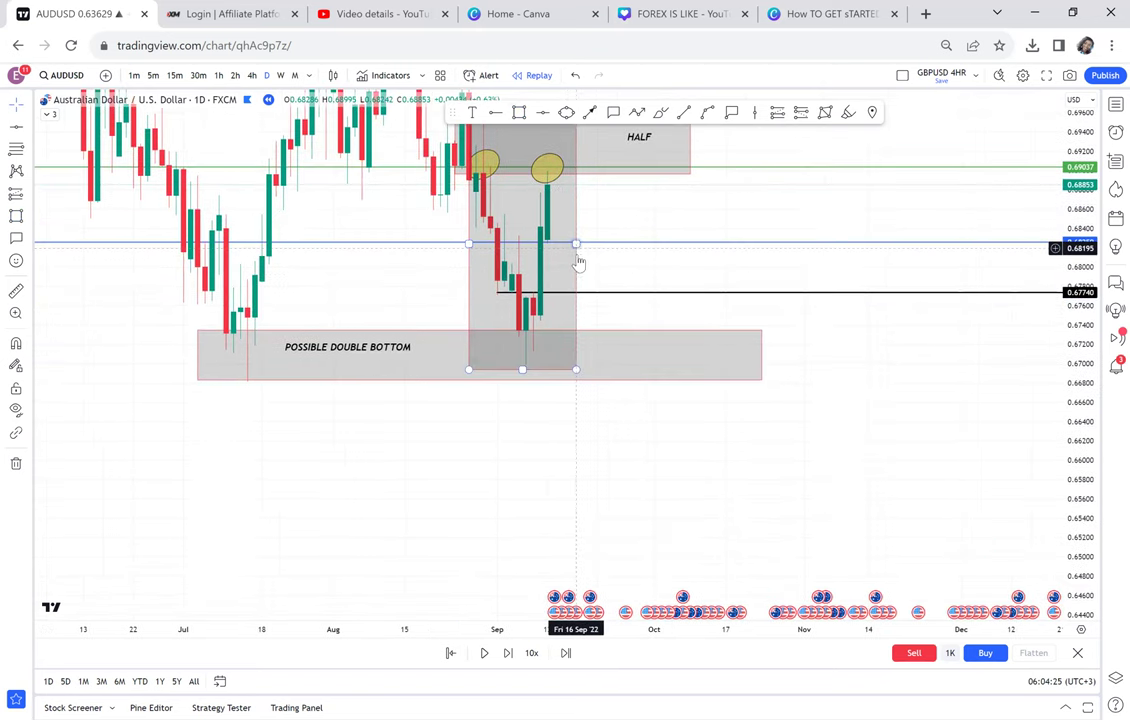
pyautogui.moveTo(577, 255); pyautogui.dragTo(577, 263)
pyautogui.moveTo(601, 526); pyautogui.dragTo(591, 473)
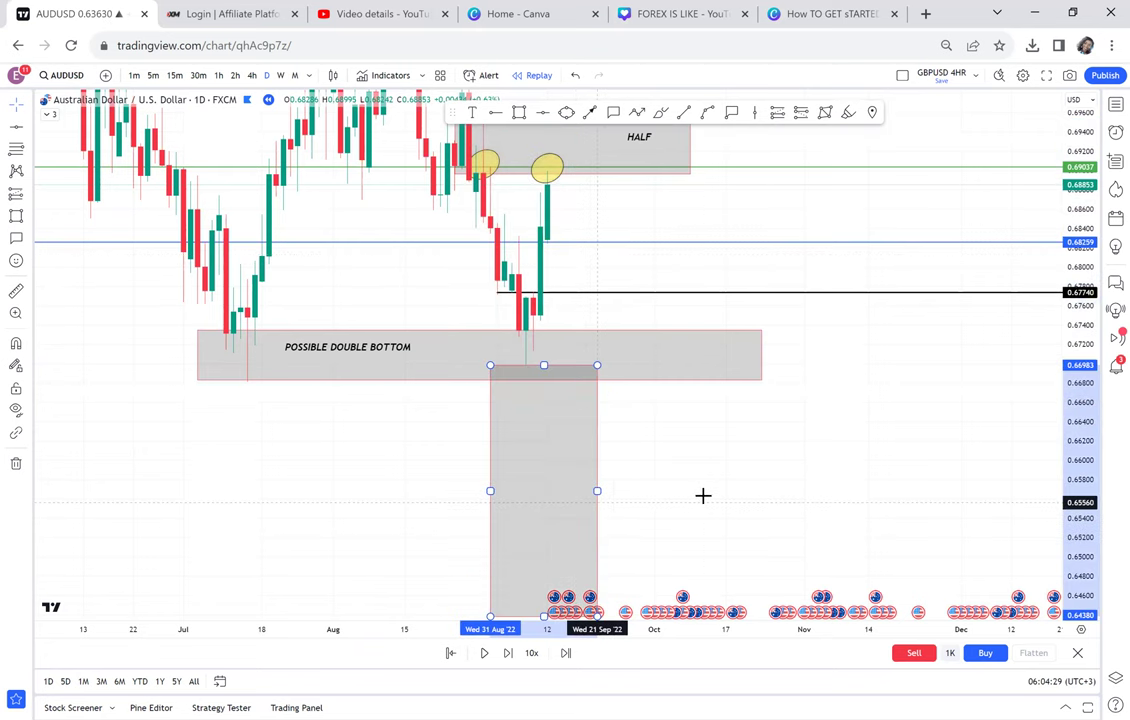
# Draw a black horizontal ray at about 0.64386 along the projected rectangle's lower edge and narrow that rectangle to a thin column
pyautogui.moveTo(704, 490); pyautogui.dragTo(709, 383)
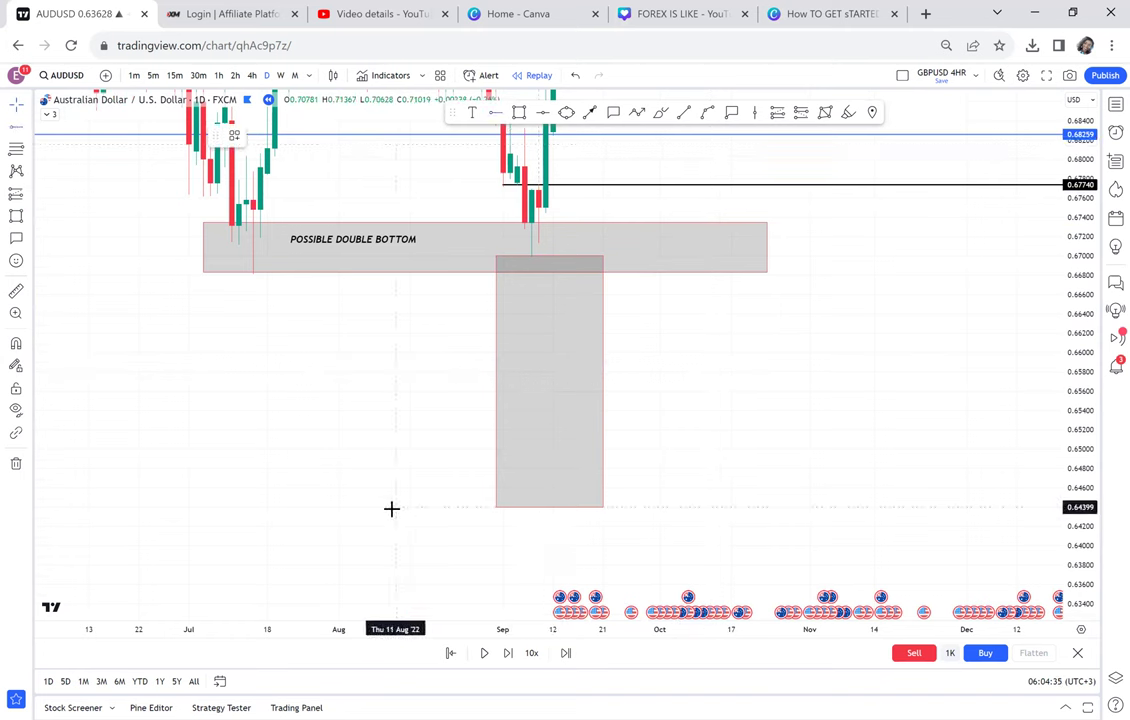
pyautogui.moveTo(753, 336); pyautogui.dragTo(760, 374)
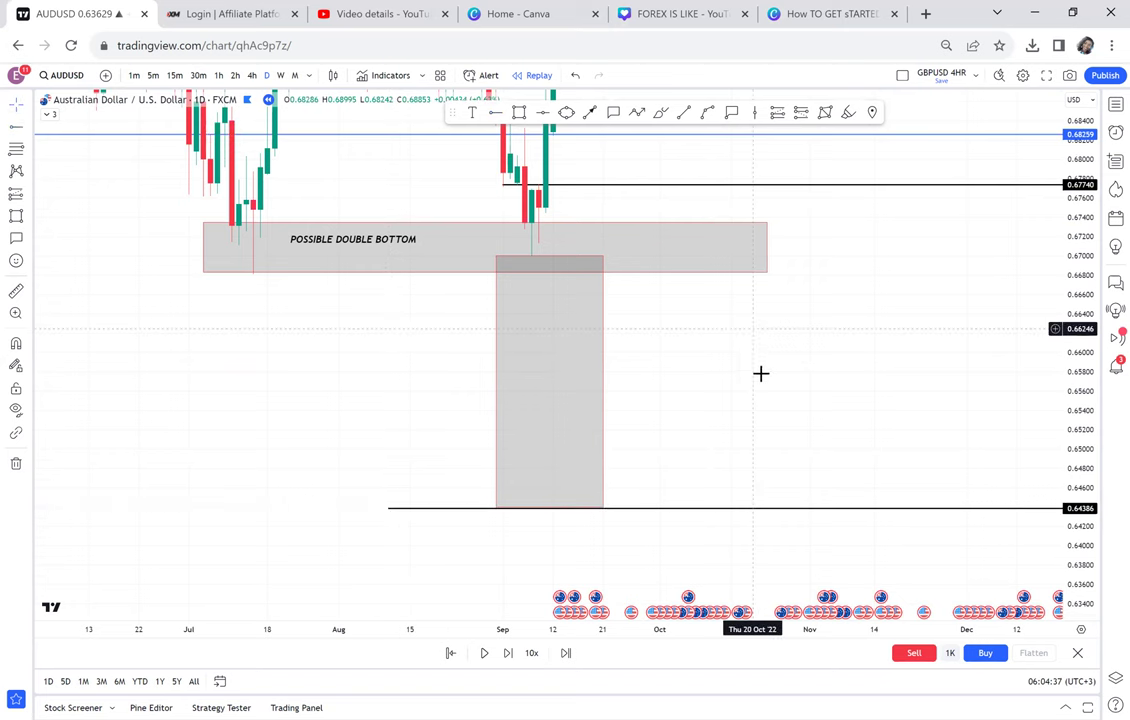
pyautogui.click(609, 421)
pyautogui.moveTo(610, 421); pyautogui.dragTo(528, 422)
pyautogui.moveTo(621, 420); pyautogui.dragTo(635, 472)
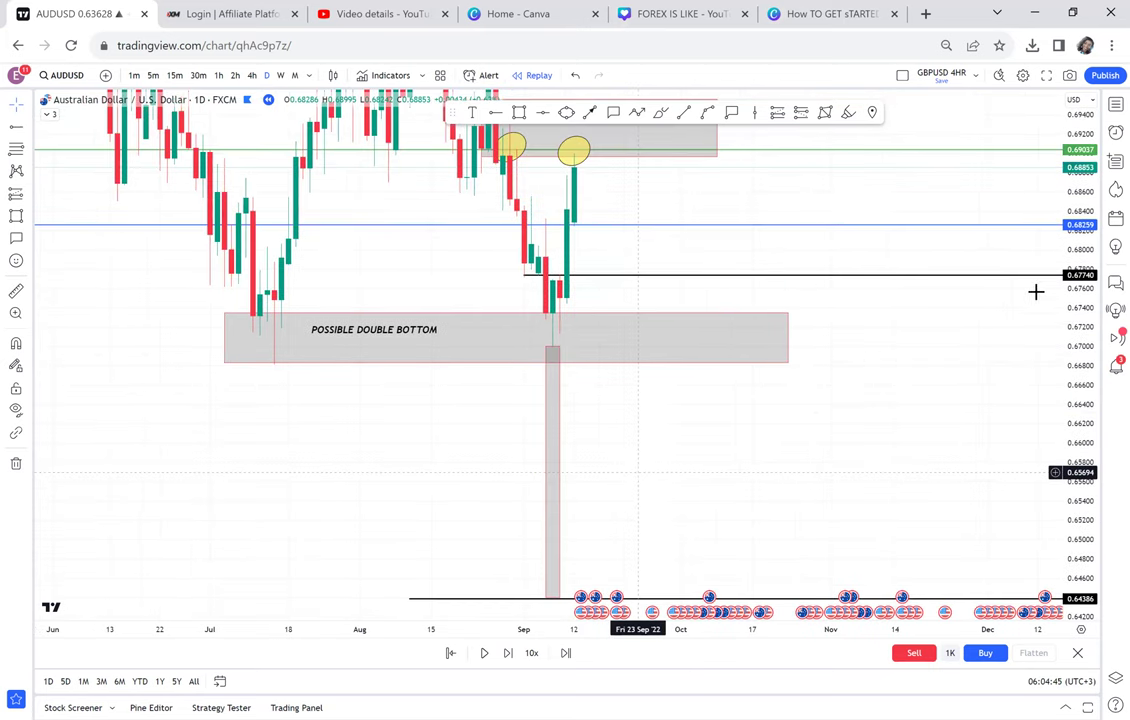
# Advance the replay by one daily candle beyond 12 September
pyautogui.moveTo(1080, 328); pyautogui.dragTo(1079, 339)
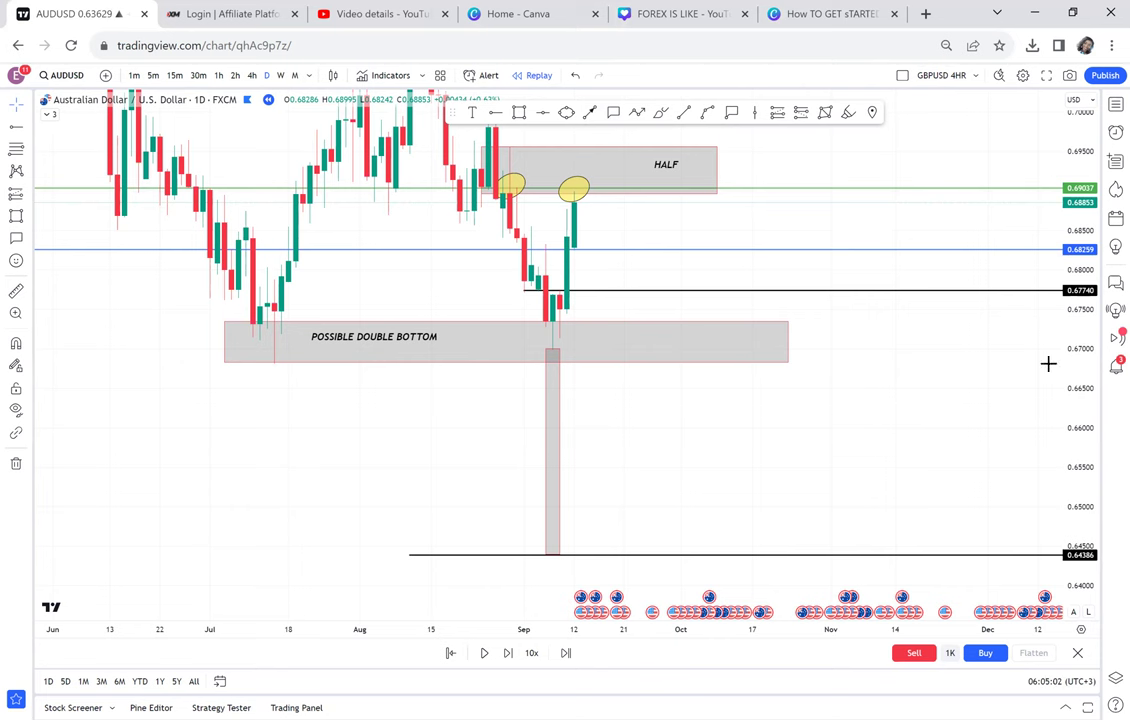
pyautogui.click(569, 641)
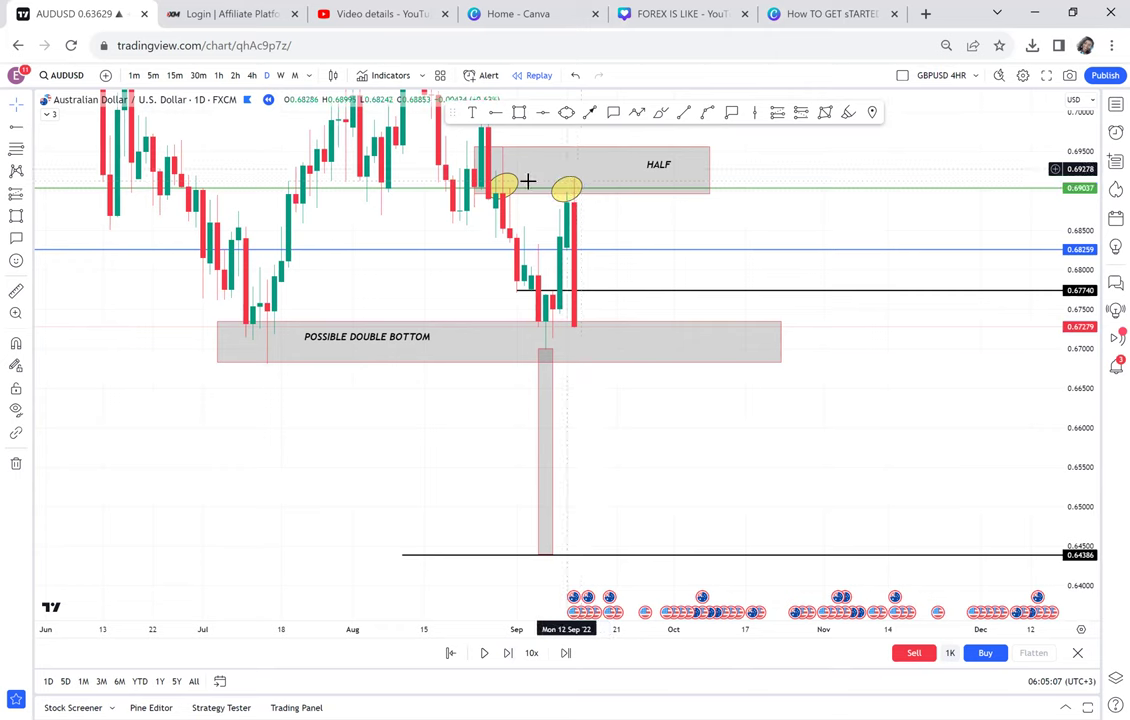
pyautogui.click(570, 187)
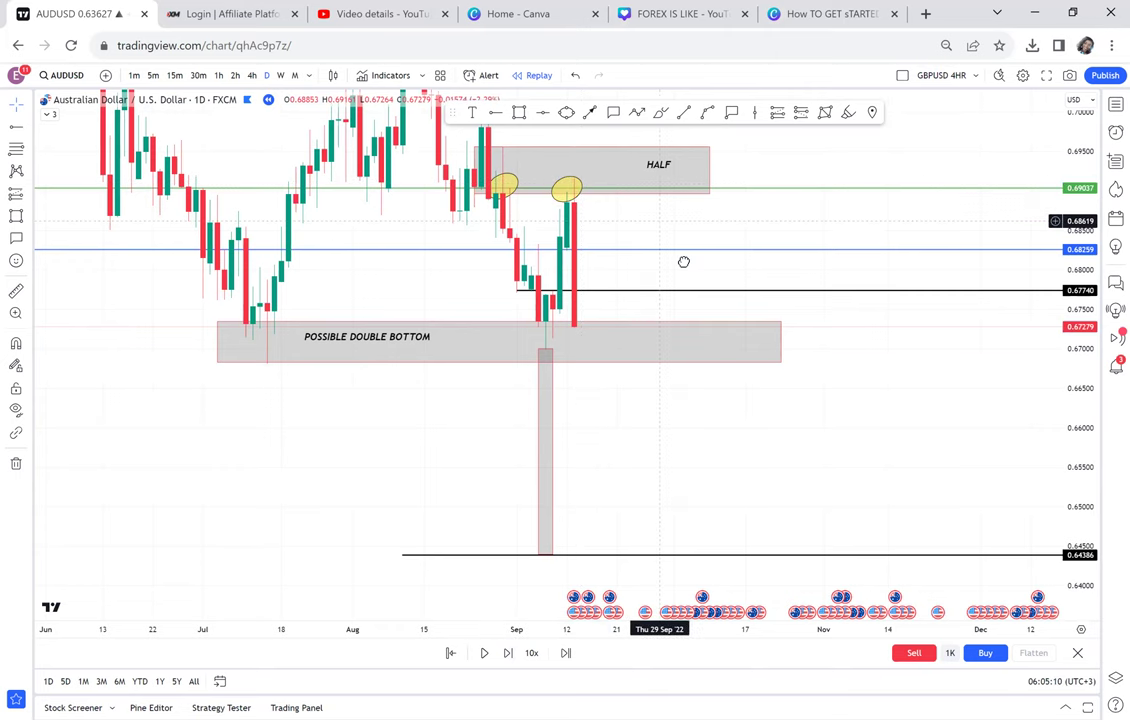
# Examine the latest candle's path from the HALF zone to the double bottom, including the neckline and the projected downside target
pyautogui.scroll(5, 706, 323)
pyautogui.moveTo(1066, 470); pyautogui.dragTo(996, 310)
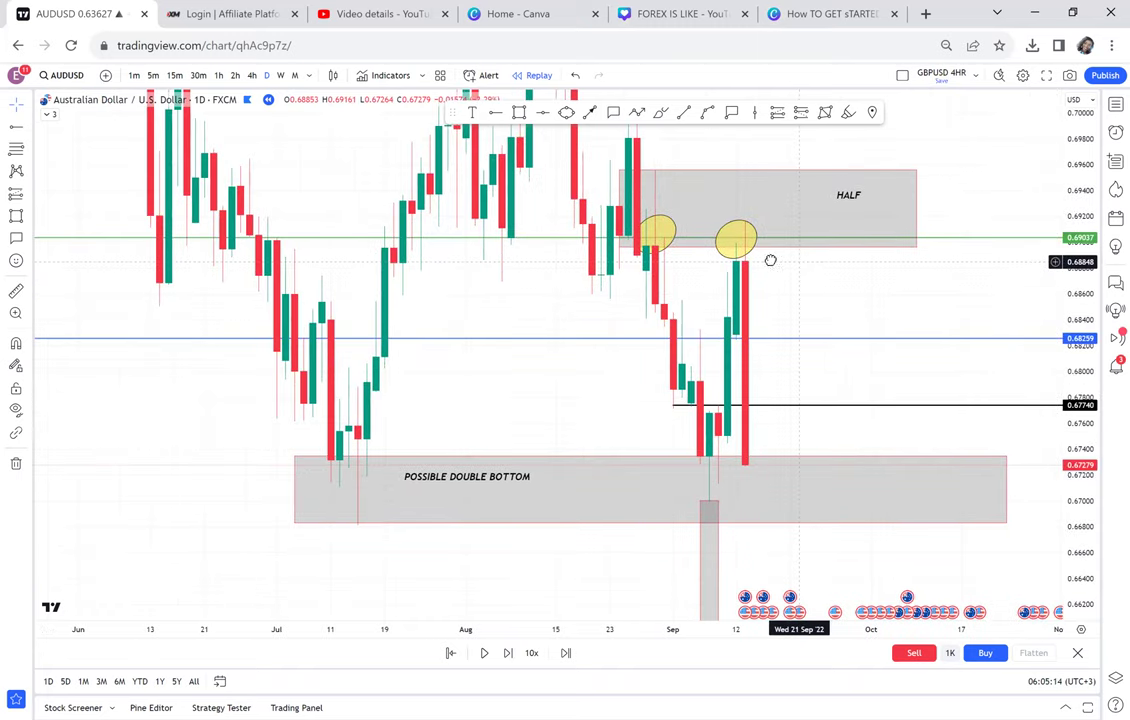
pyautogui.hscroll(5, 688, 239)
pyautogui.moveTo(1072, 233); pyautogui.dragTo(1047, 431)
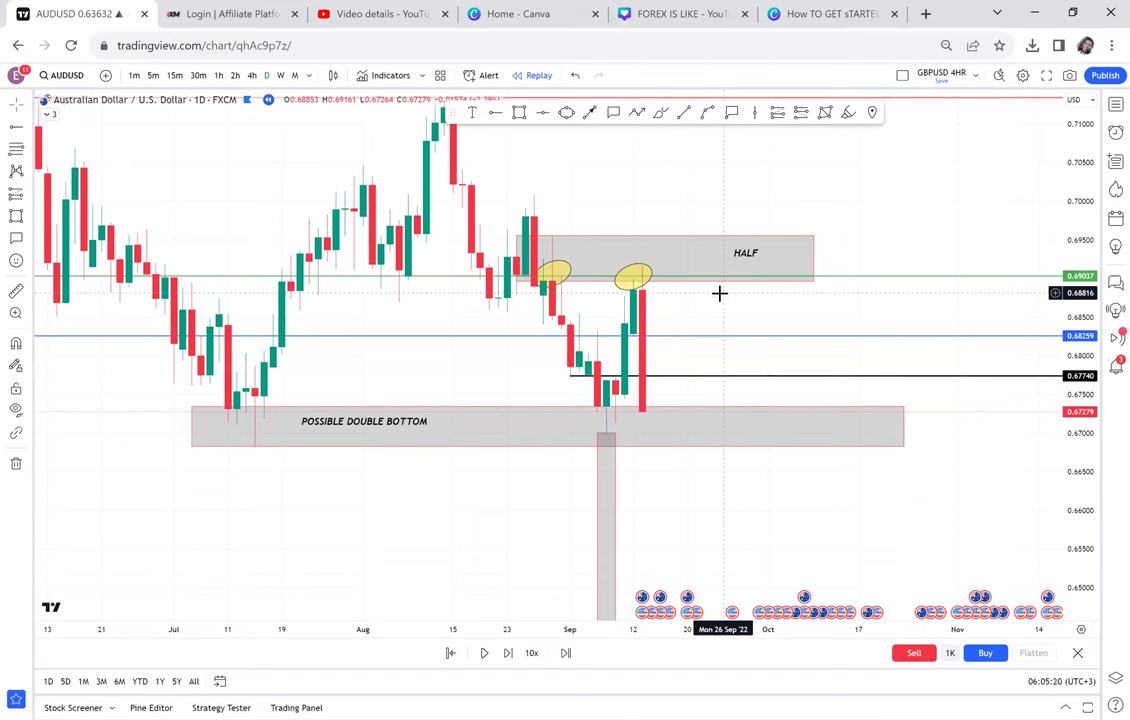
pyautogui.moveTo(703, 314); pyautogui.dragTo(676, 360)
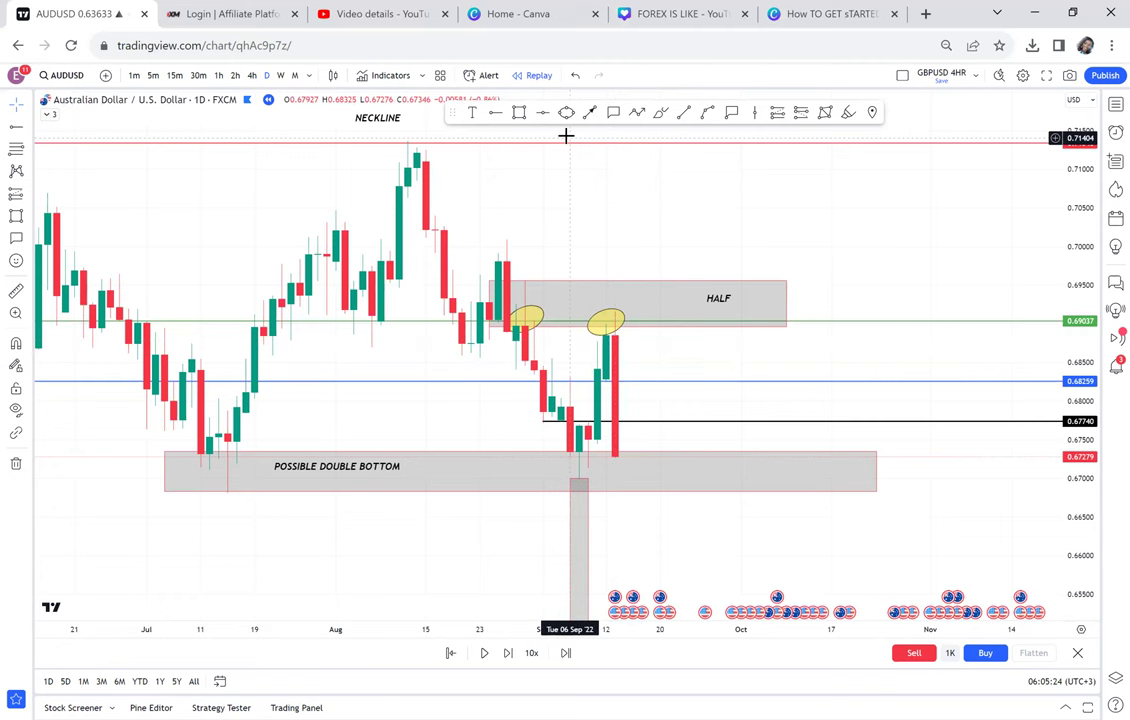
pyautogui.click(620, 515)
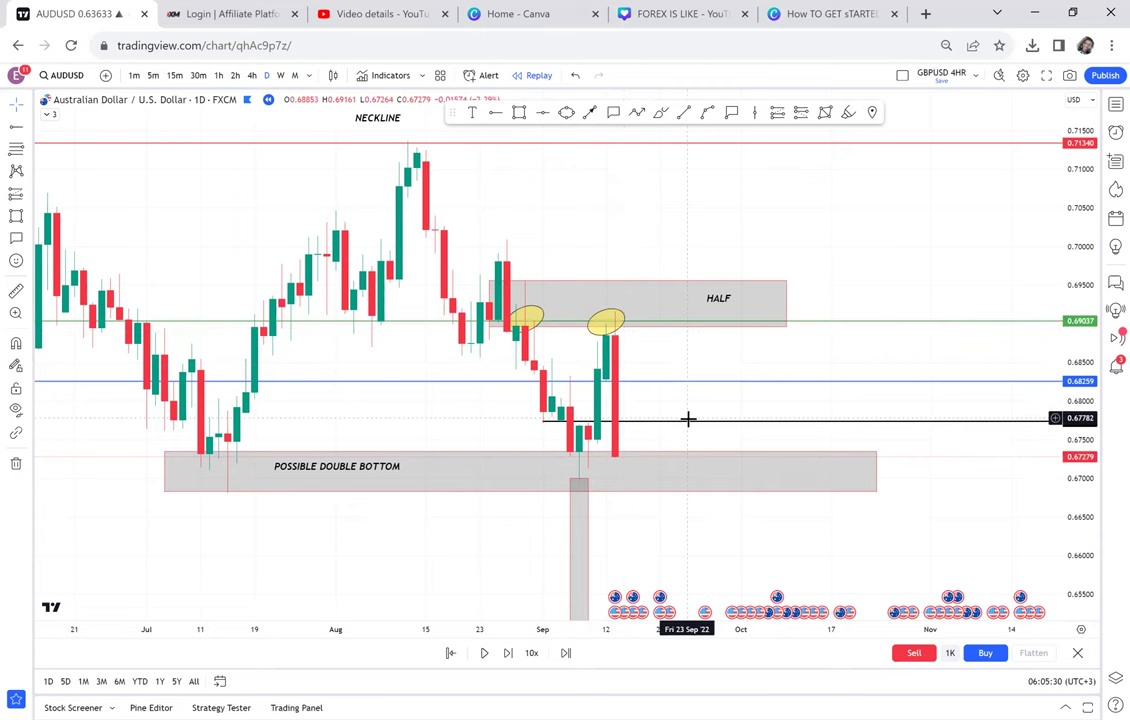
pyautogui.moveTo(665, 330); pyautogui.dragTo(595, 298)
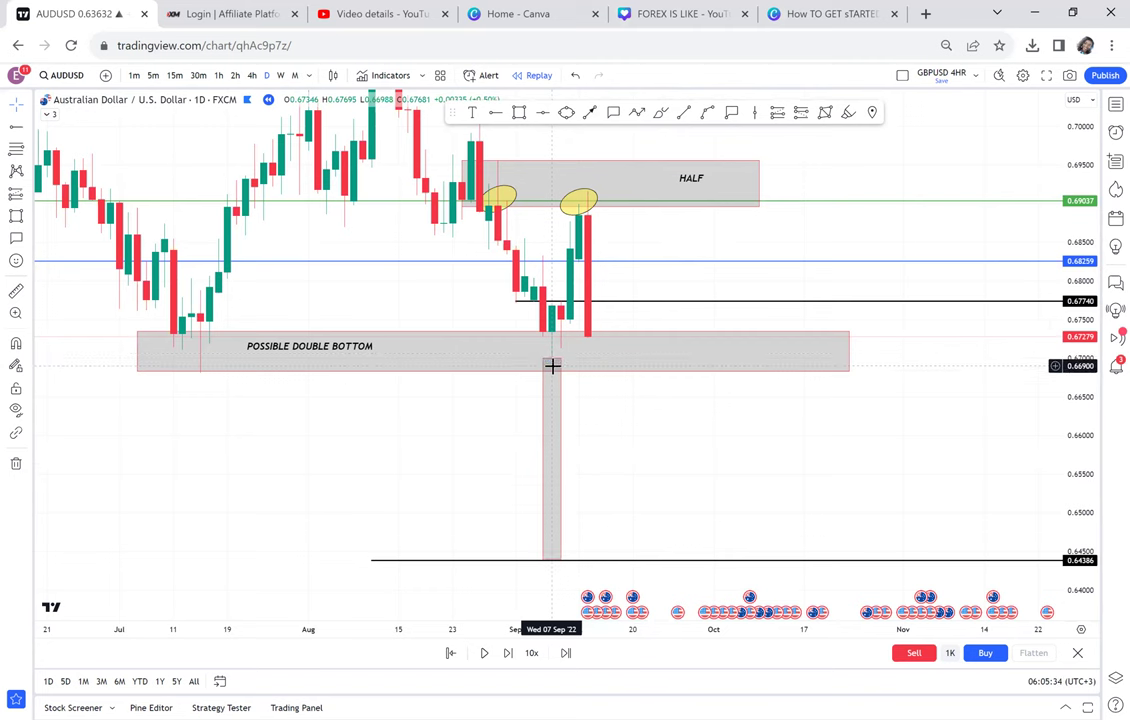
# Reveal one more daily candle after the large bearish candle that fell from the HALF zone
pyautogui.click(625, 367)
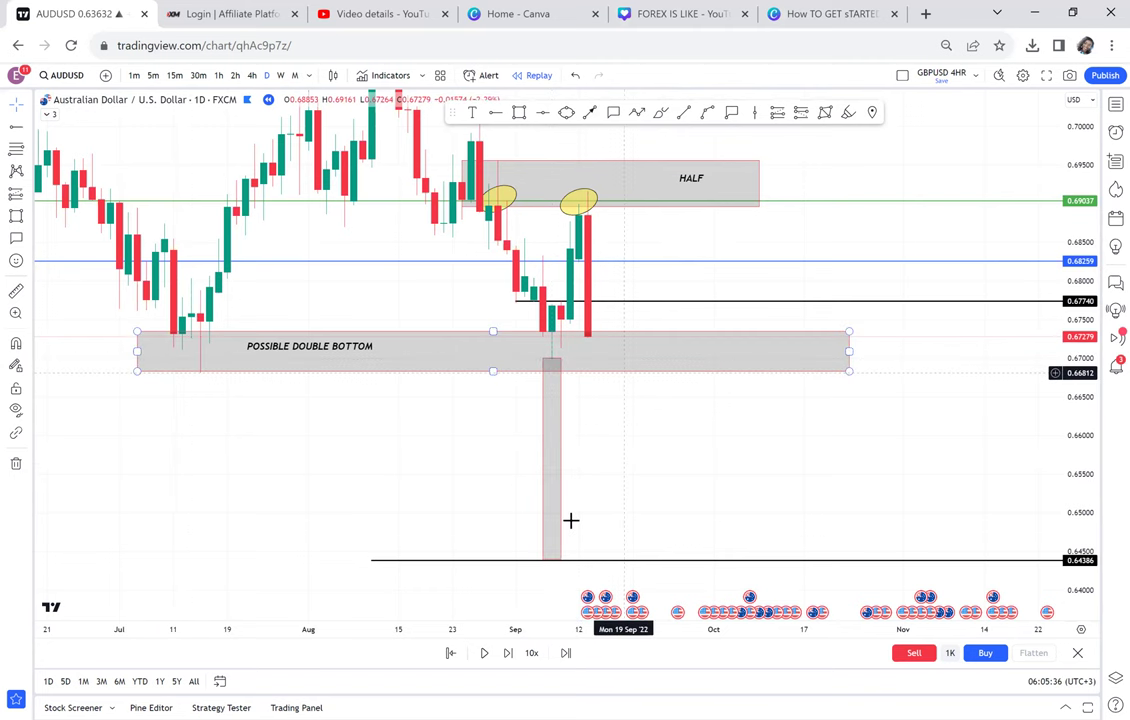
pyautogui.click(570, 520)
pyautogui.click(508, 652)
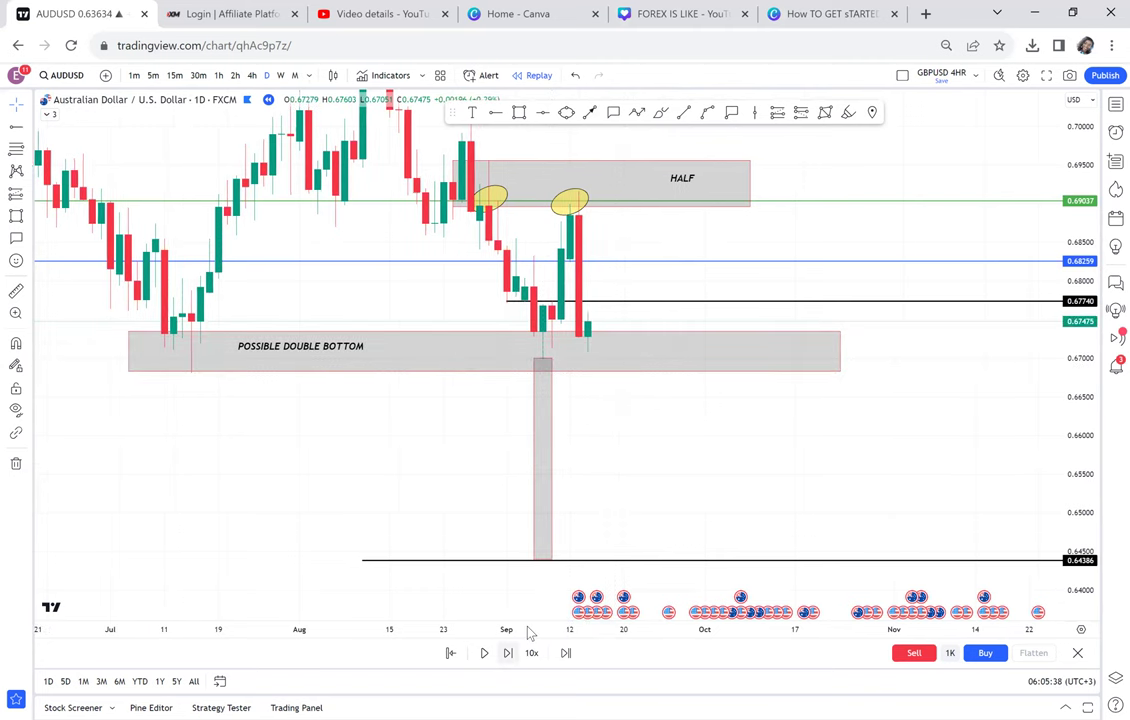
# Lower the thin column's upper edge to about 0.66884 and move the blue horizontal line down to about 0.67005
pyautogui.moveTo(540, 362)
pyautogui.mouseDown()
pyautogui.moveTo(550, 379)
pyautogui.moveTo(549, 369)
pyautogui.mouseUp()
pyautogui.click(610, 298)
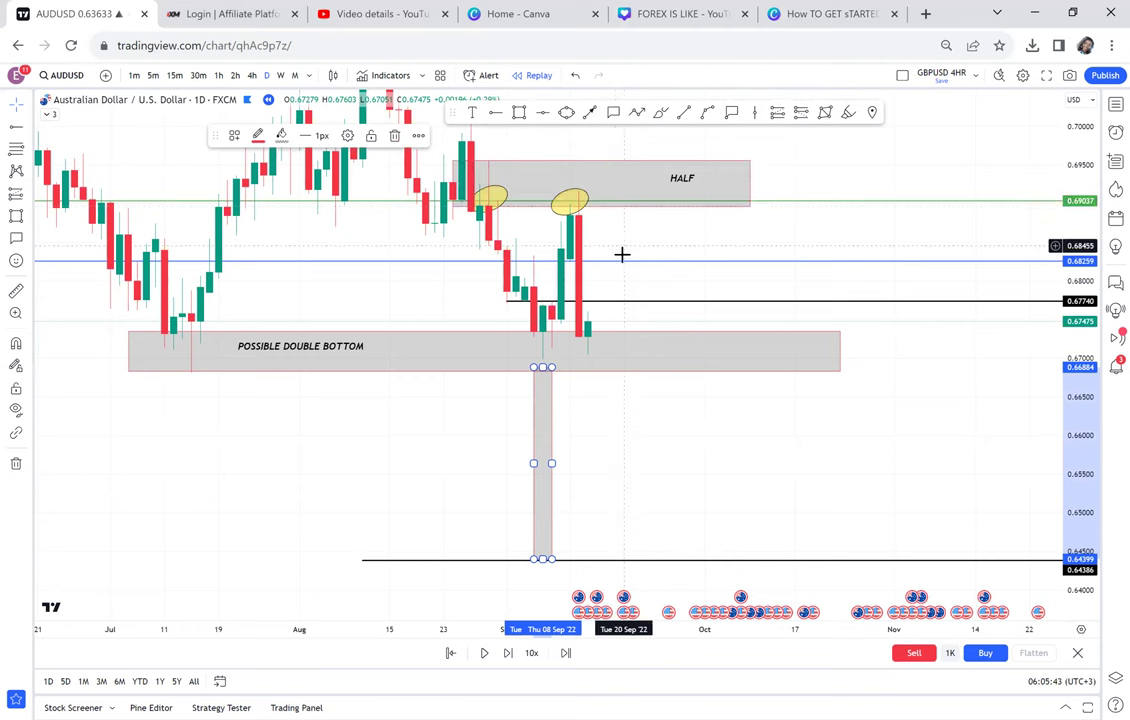
pyautogui.moveTo(623, 260); pyautogui.dragTo(632, 359)
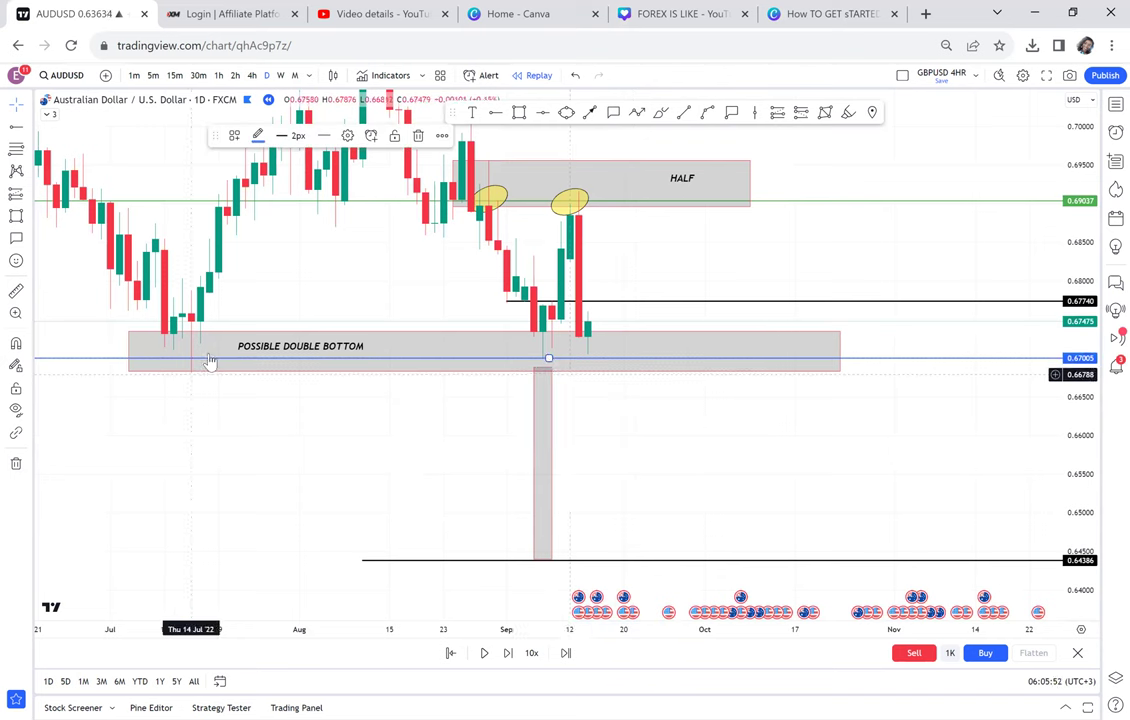
pyautogui.click(603, 457)
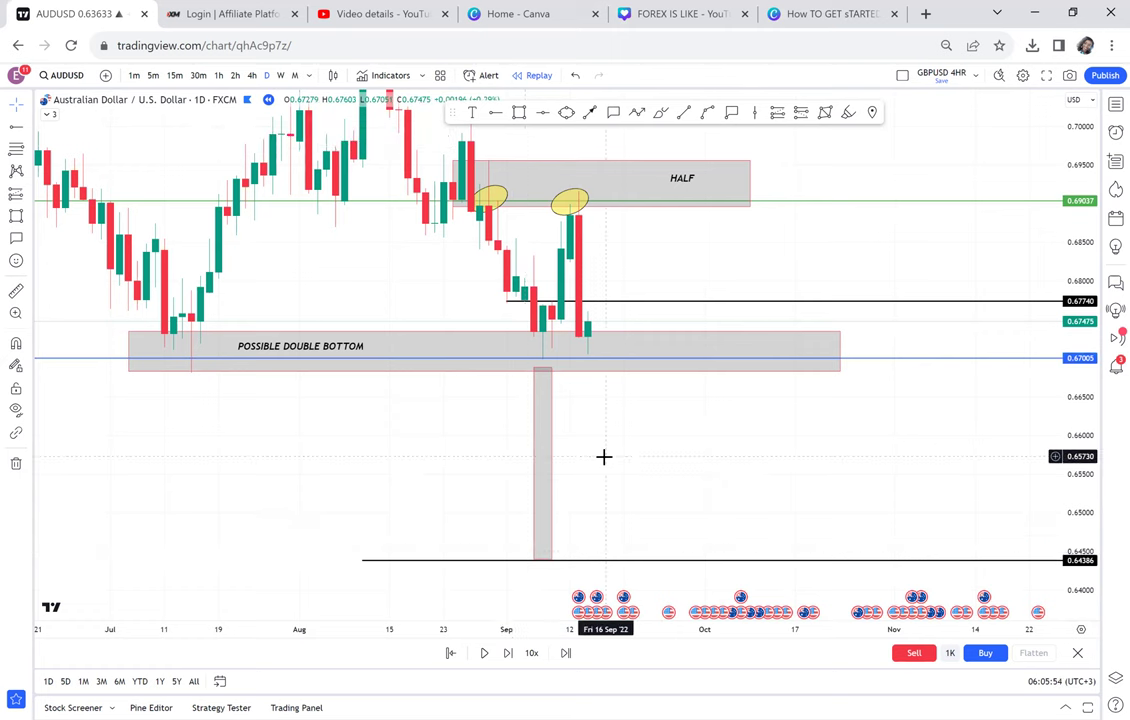
# Advance the replay by two daily candles around the blue line at the double-bottom support
pyautogui.moveTo(615, 448); pyautogui.dragTo(624, 380)
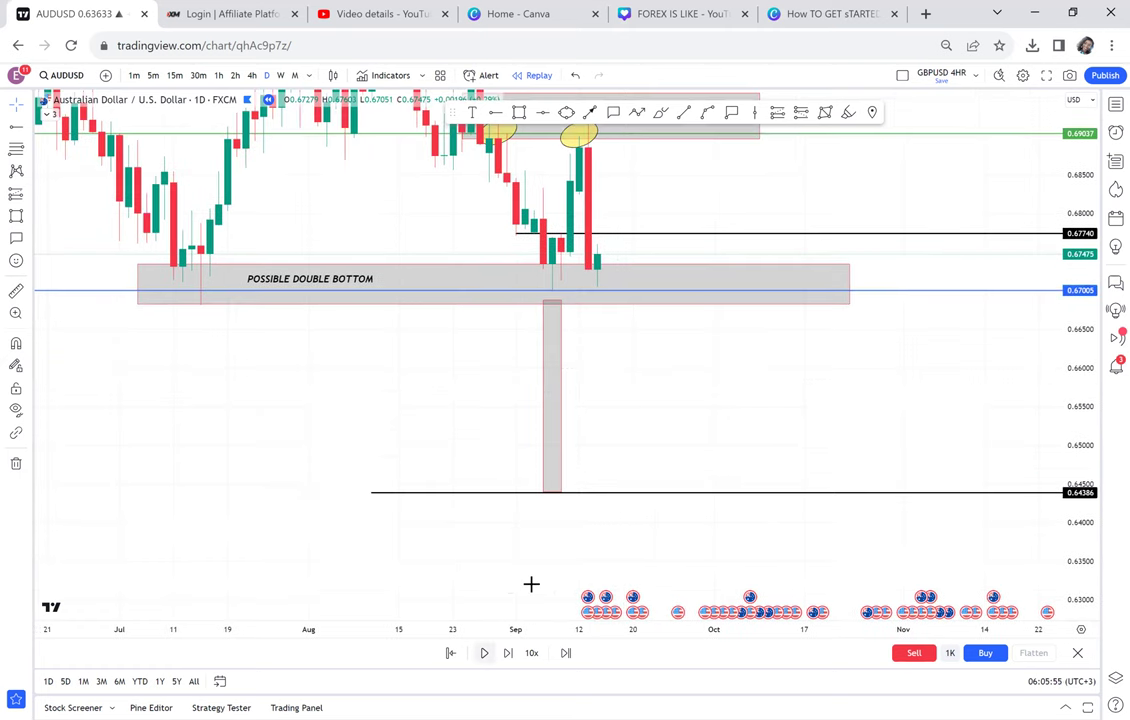
pyautogui.hotkey('shift', 'Right')
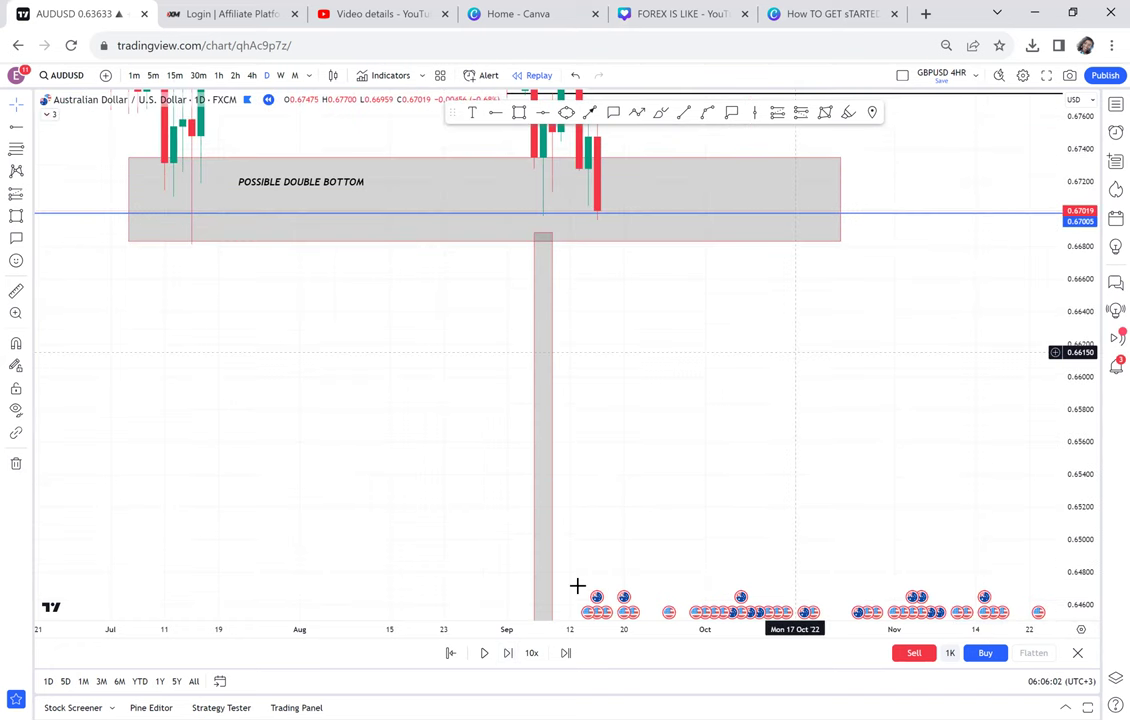
pyautogui.hotkey('shift', 'Right')
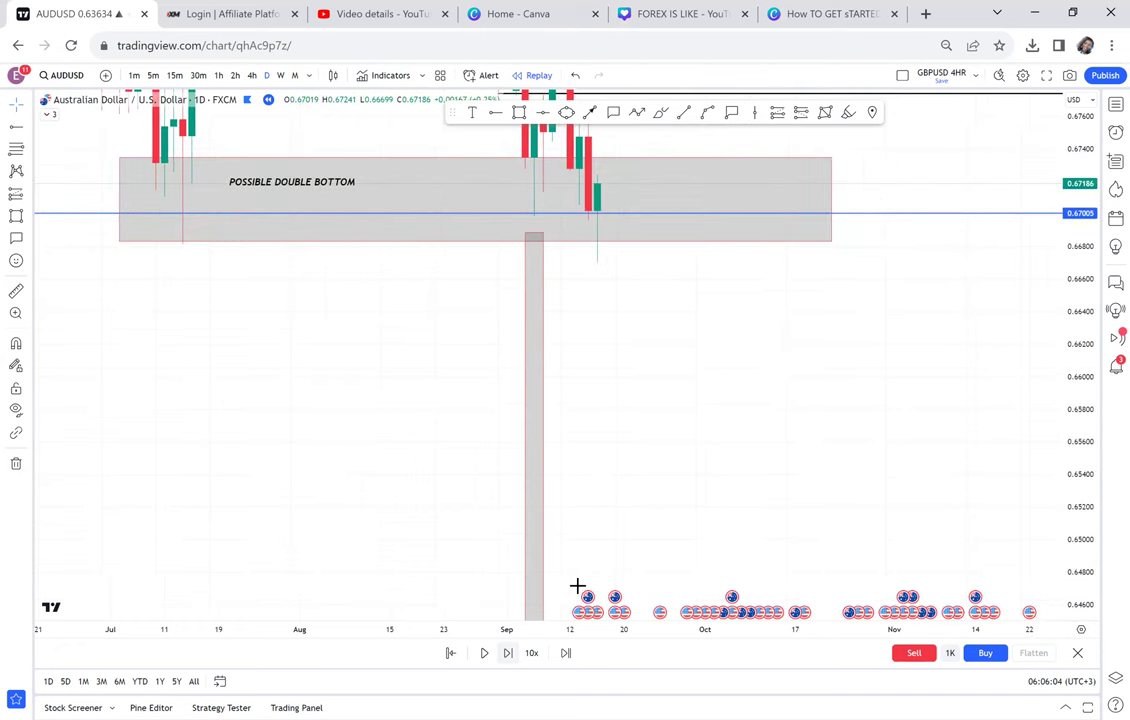
# Add a second blue horizontal line at about 0.67379, just above the POSSIBLE DOUBLE BOTTOM rectangle
pyautogui.moveTo(868, 348); pyautogui.dragTo(886, 447)
pyautogui.hotkey('alt', 'h')
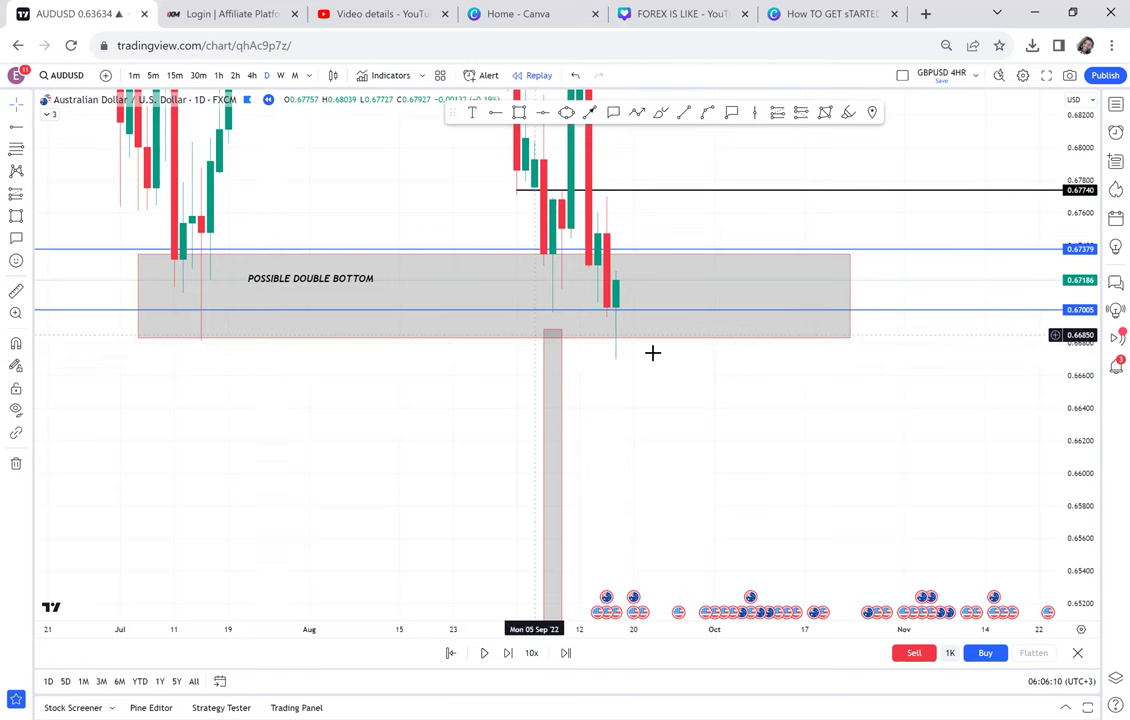
pyautogui.moveTo(1053, 376); pyautogui.dragTo(1035, 416)
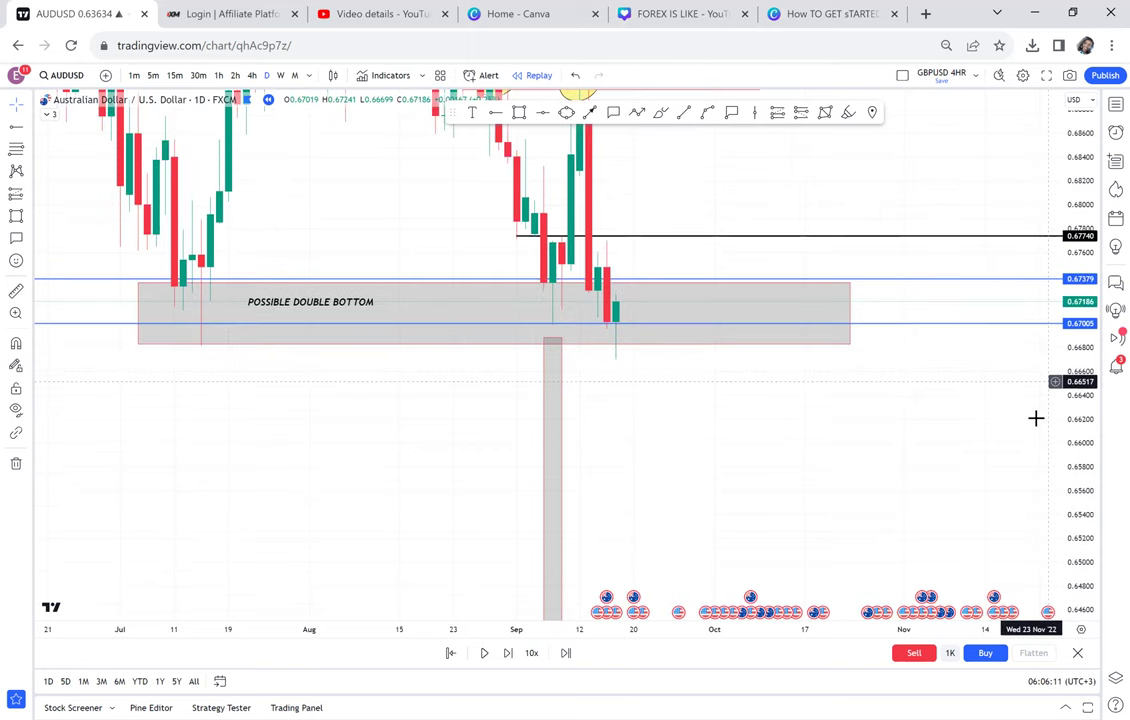
pyautogui.moveTo(642, 220); pyautogui.dragTo(623, 301)
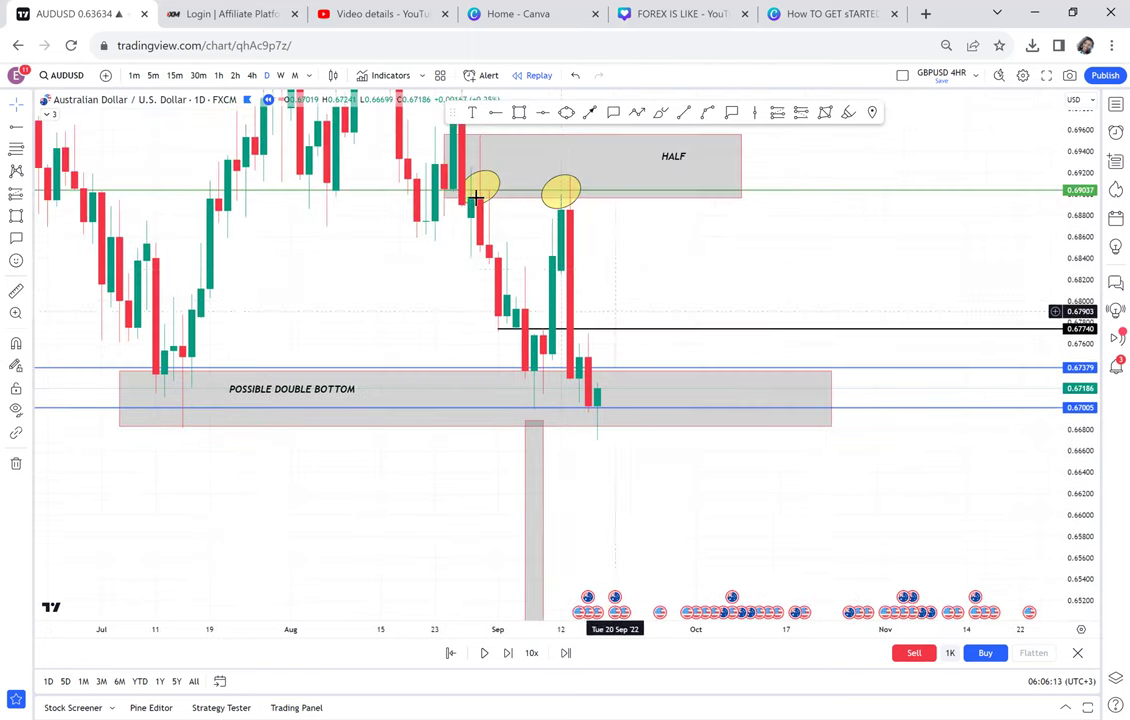
# Advance the replay by three daily candles to the bearish candle that breaks below the POSSIBLE DOUBLE BOTTOM zone
pyautogui.moveTo(734, 207); pyautogui.dragTo(737, 160)
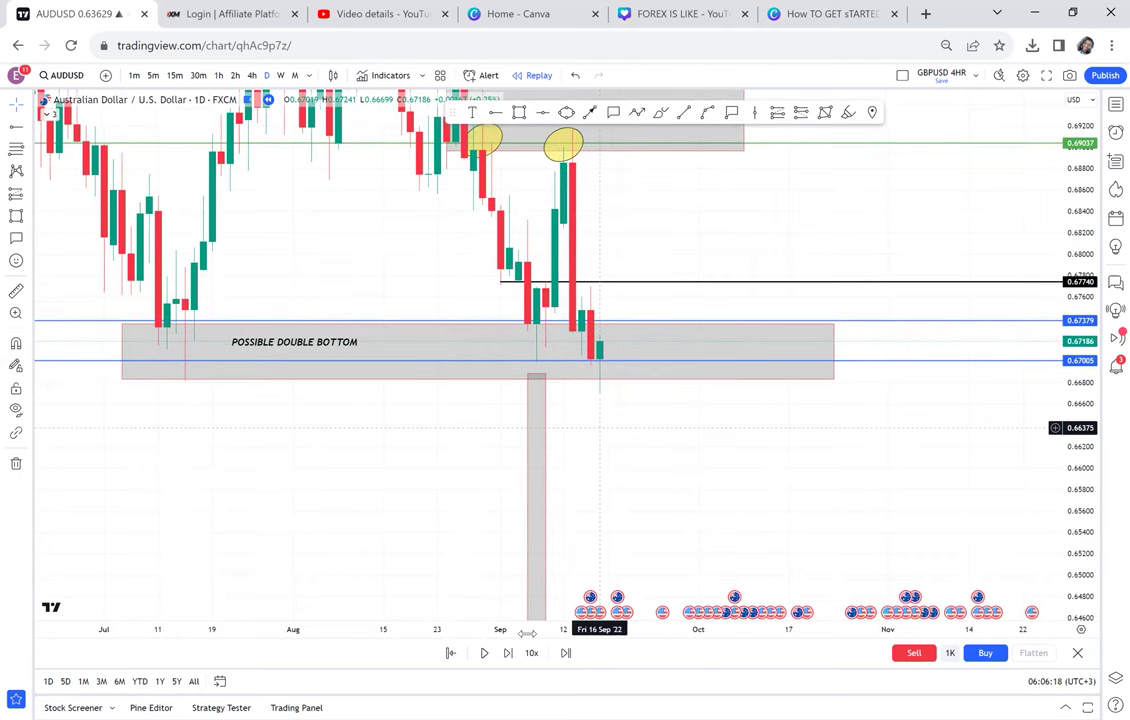
pyautogui.hotkey('shift', 'Right')
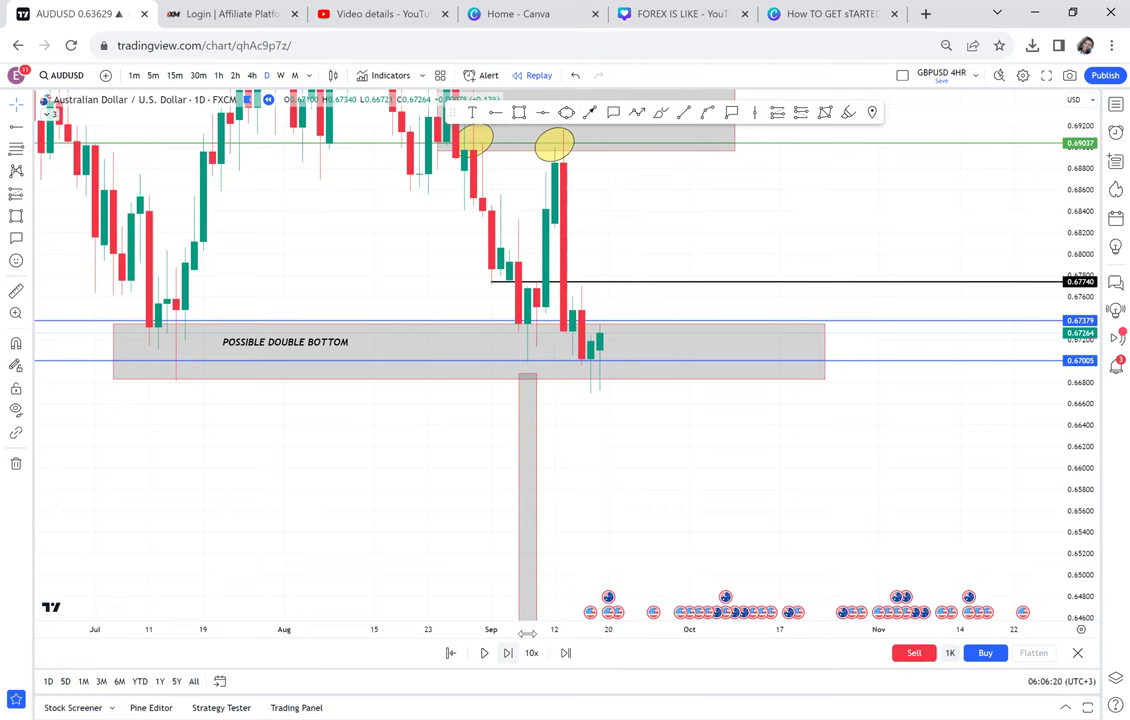
pyautogui.hotkey('shift', 'Right')
pyautogui.hotkey('shift', 'Right')
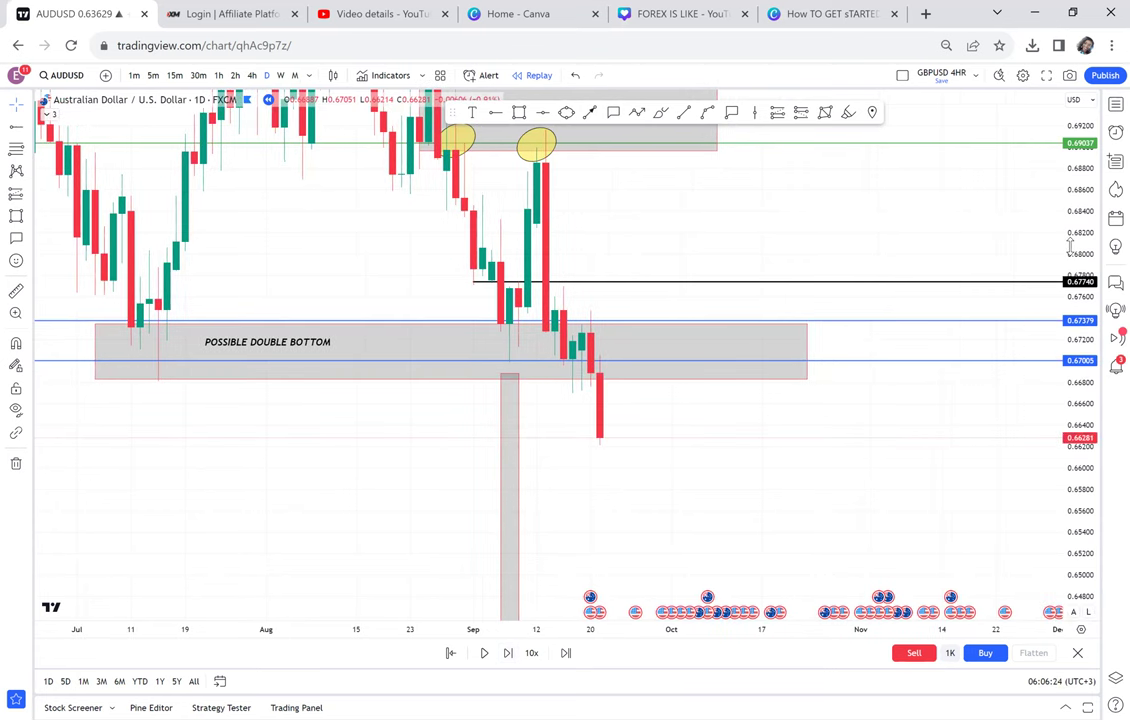
pyautogui.moveTo(1070, 245); pyautogui.dragTo(1052, 371)
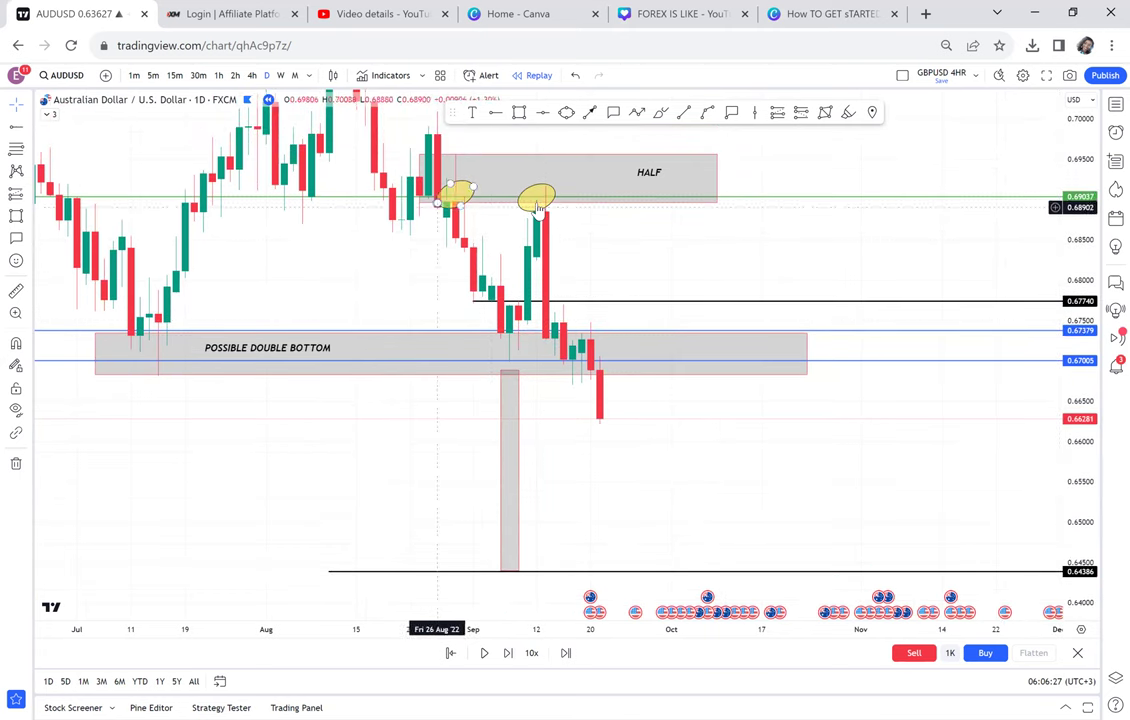
pyautogui.click(509, 373)
pyautogui.click(145, 378)
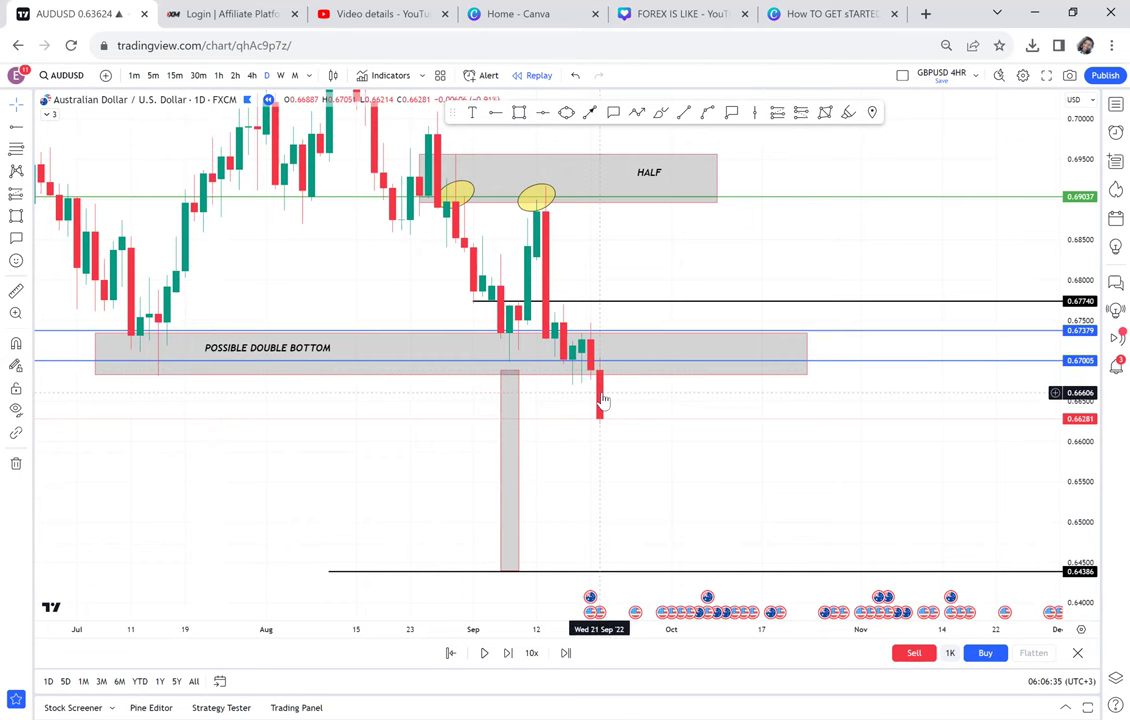
# Draw a vertical rectangle from the NECKLINE at about 0.71357 down to the lower edge of the POSSIBLE DOUBLE BOTTOM zone
pyautogui.scroll(-1, 603, 400)
pyautogui.scroll(-1, 779, 325)
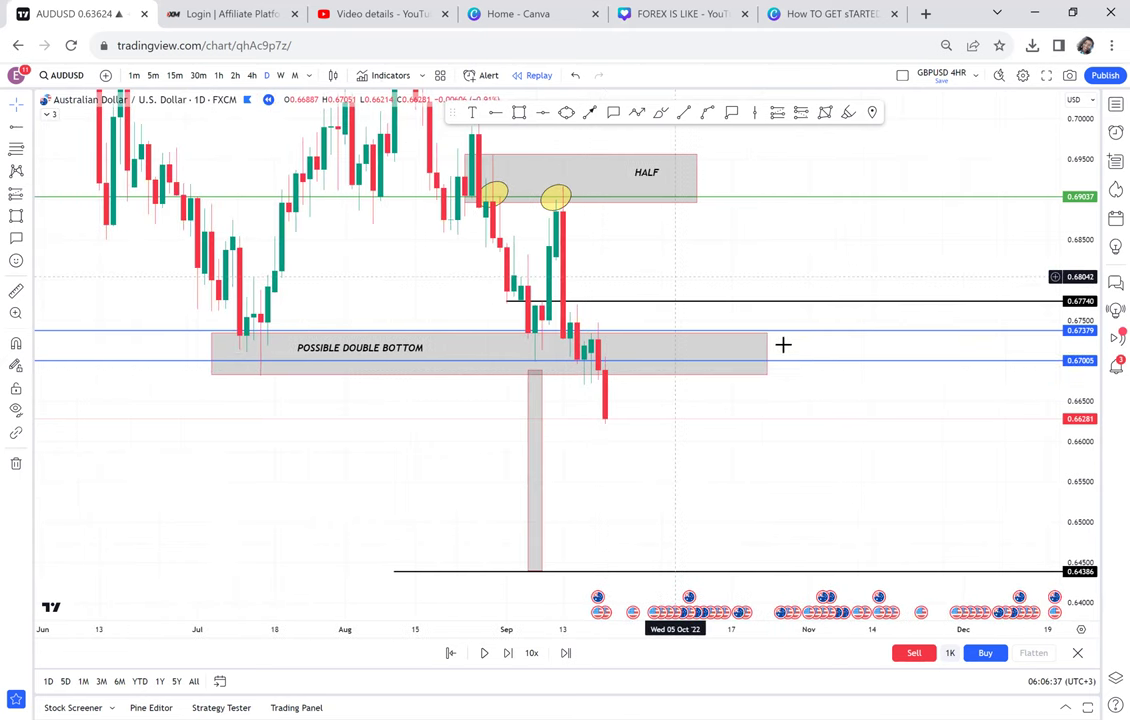
pyautogui.moveTo(783, 345); pyautogui.dragTo(886, 412)
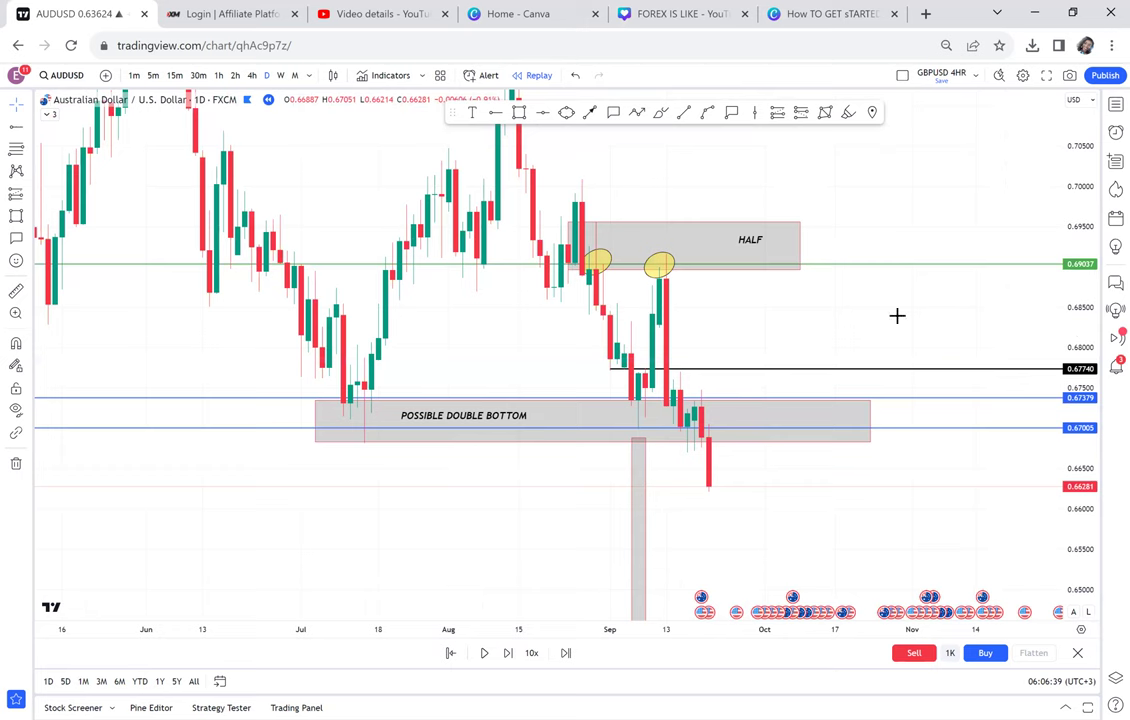
pyautogui.moveTo(1079, 316); pyautogui.dragTo(1079, 418)
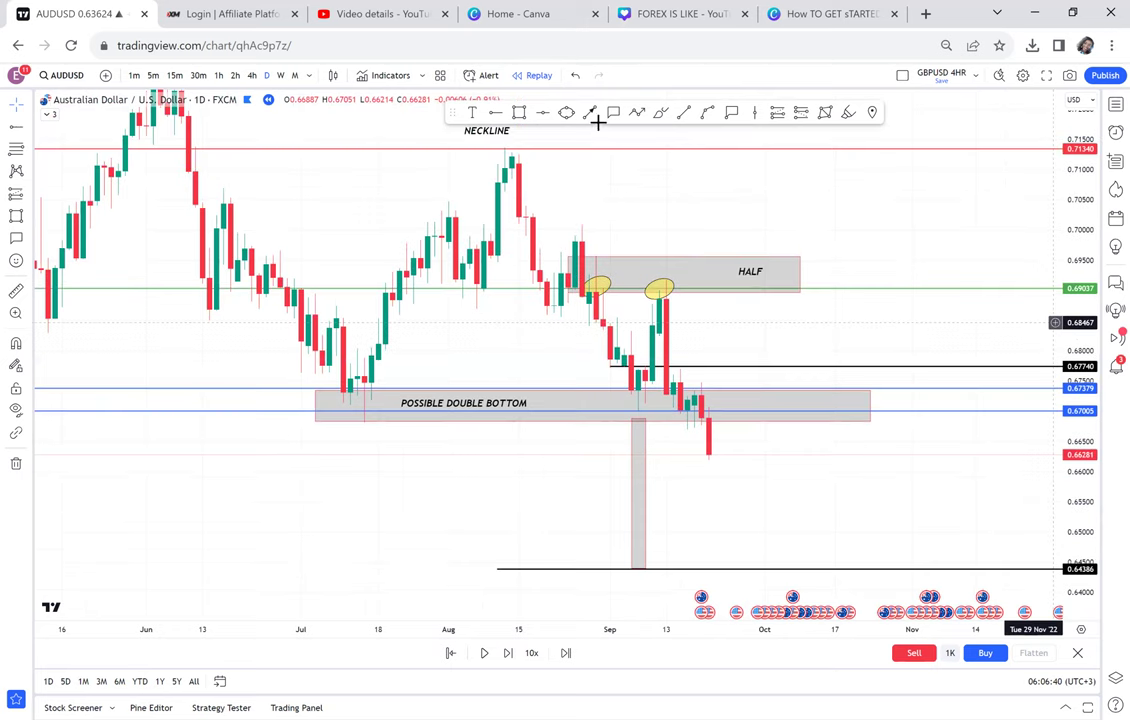
pyautogui.click(519, 113)
pyautogui.click(436, 149)
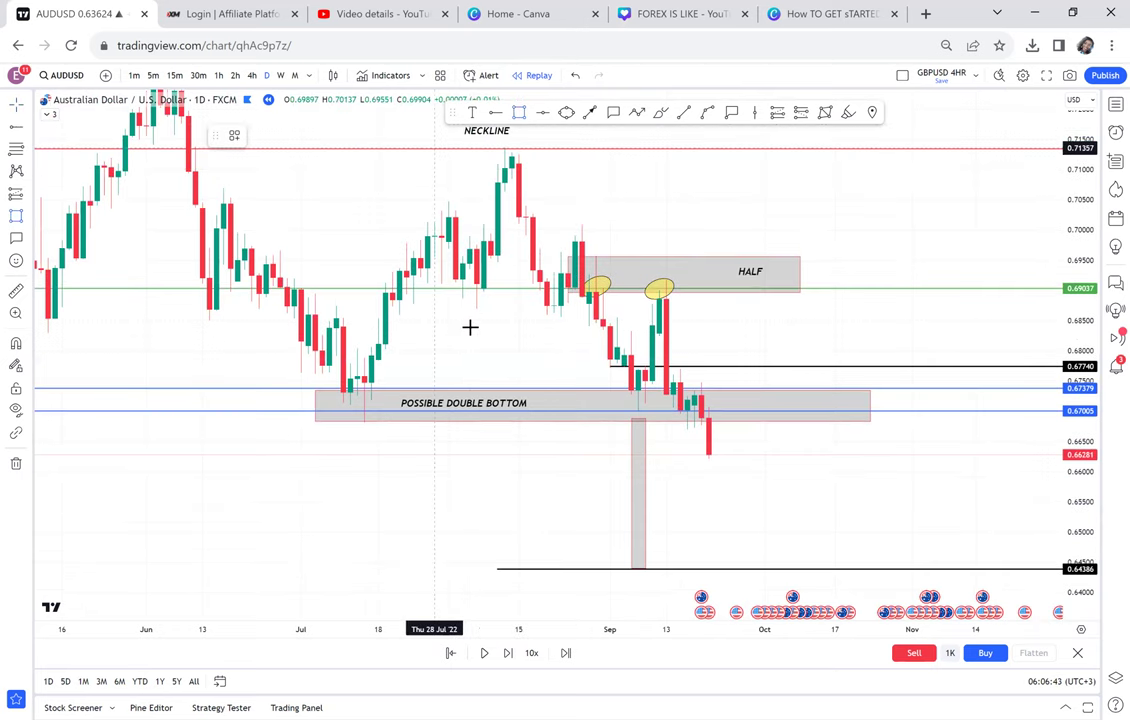
pyautogui.moveTo(480, 420); pyautogui.dragTo(484, 421)
# Move the new rectangle below the double-bottom zone, spanning about 0.66858 to 0.62348, and add a horizontal line at about 0.62307 along its base
pyautogui.moveTo(504, 316); pyautogui.dragTo(497, 167)
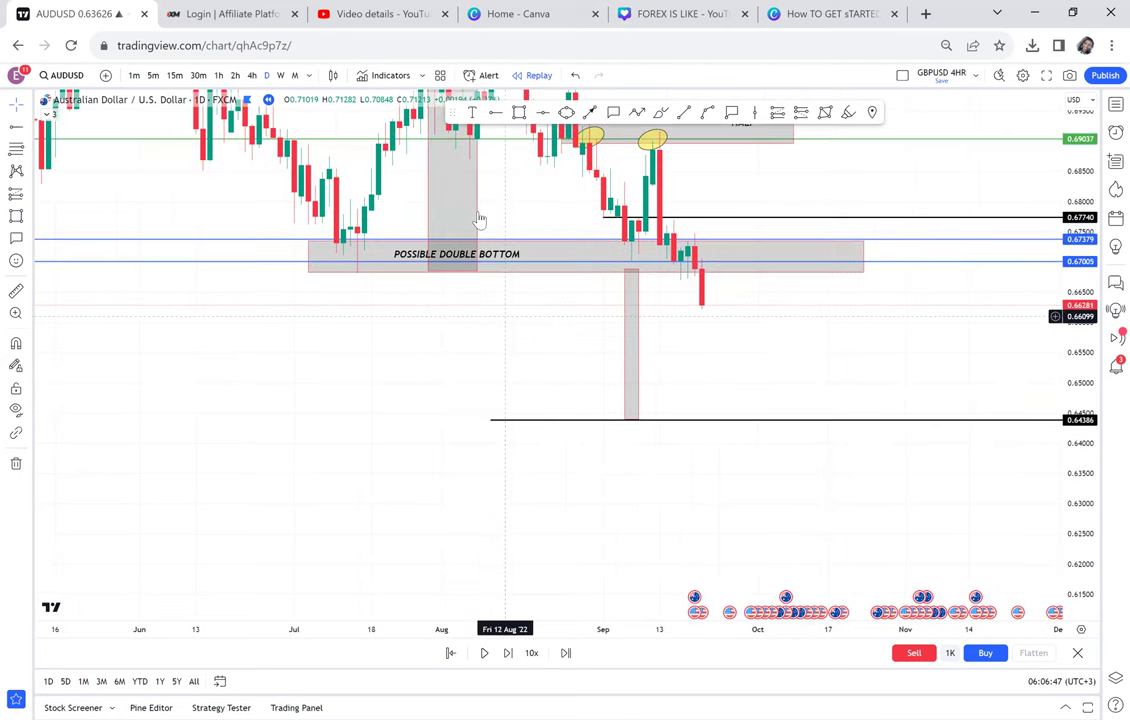
pyautogui.moveTo(470, 460); pyautogui.dragTo(471, 490)
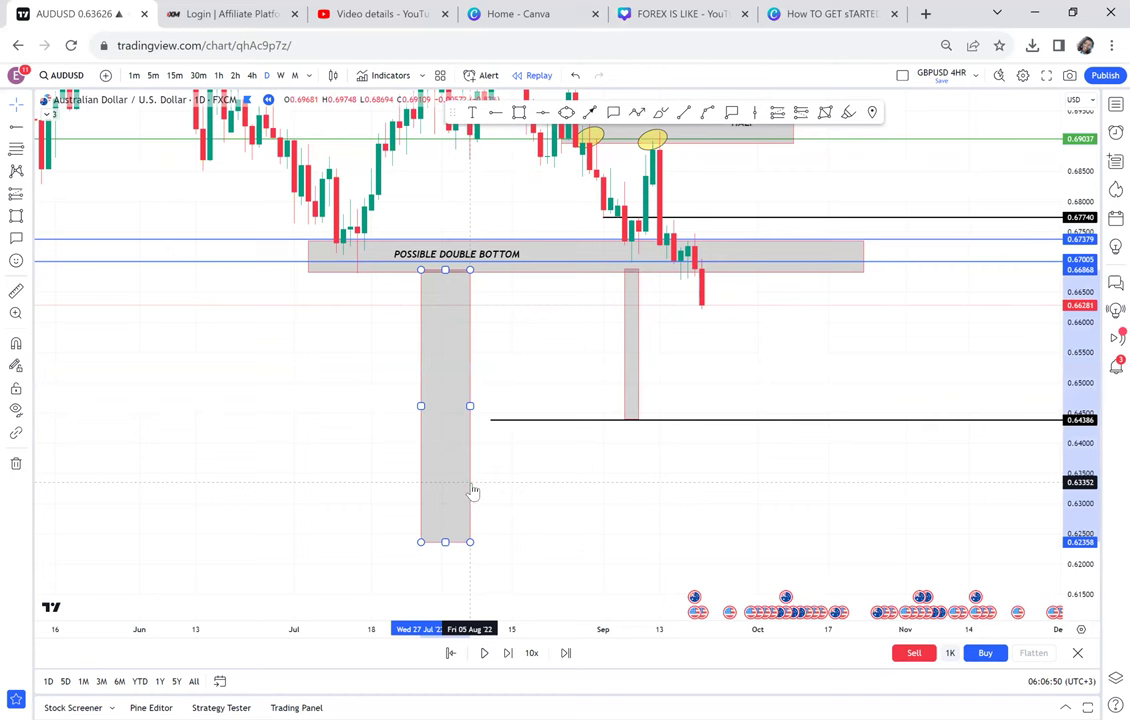
pyautogui.click(545, 116)
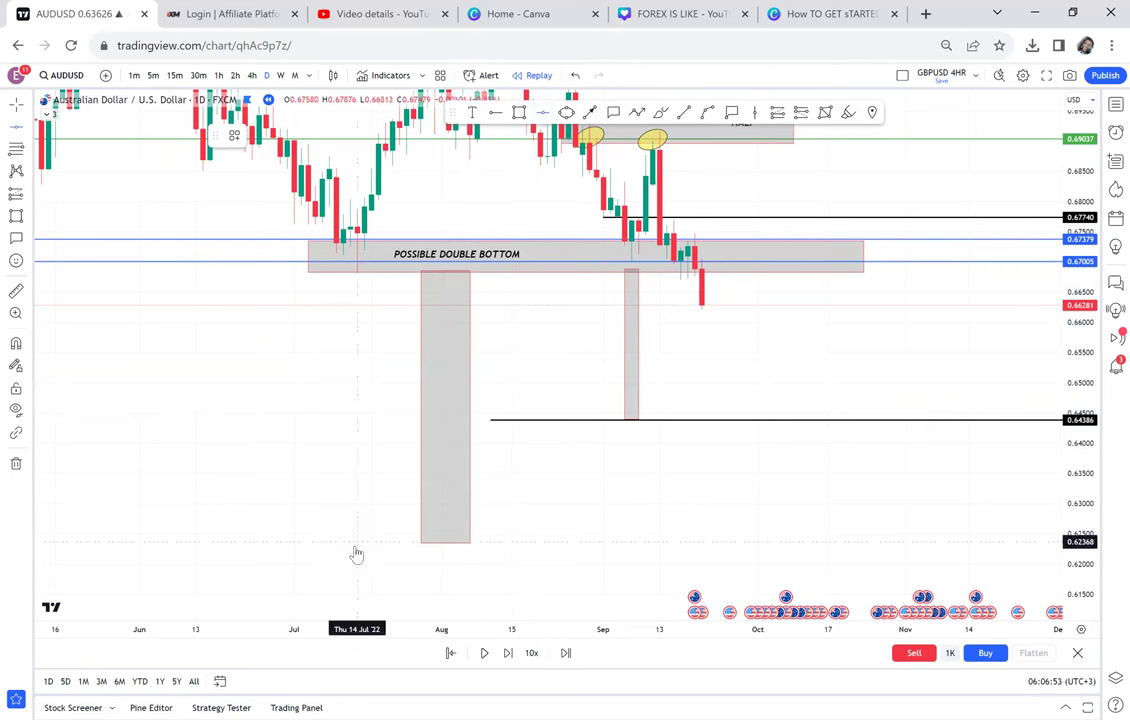
pyautogui.click(356, 547)
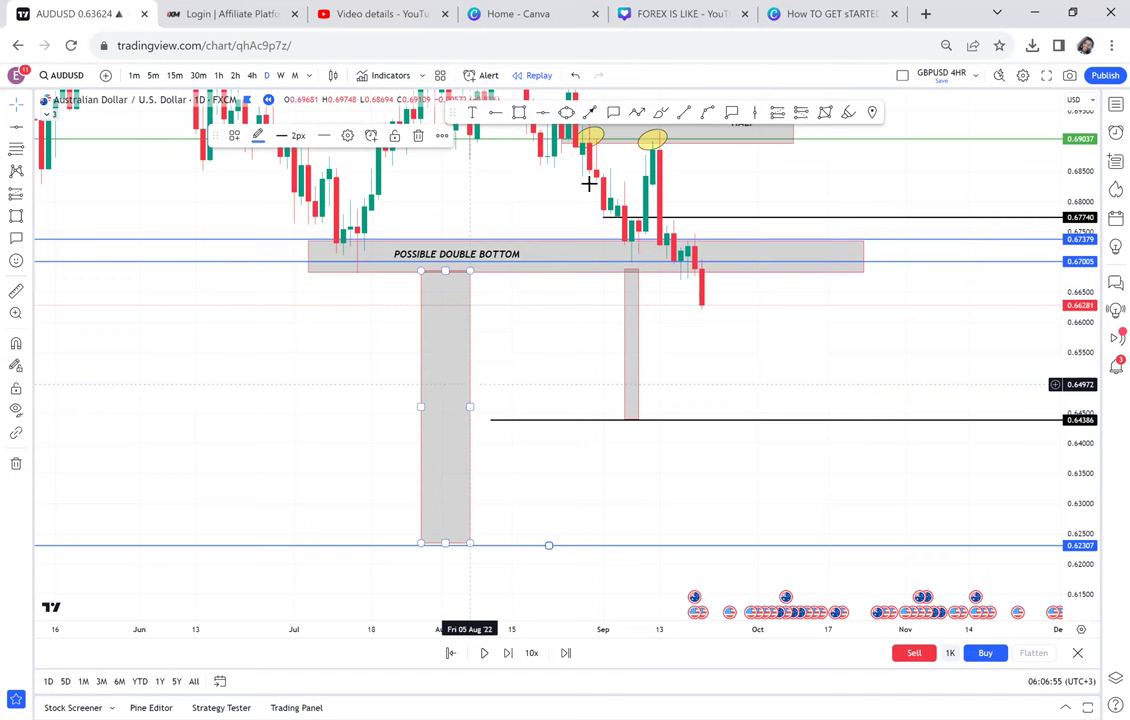
# Change the fill of the taller projected rectangle to yellow
pyautogui.click(470, 384)
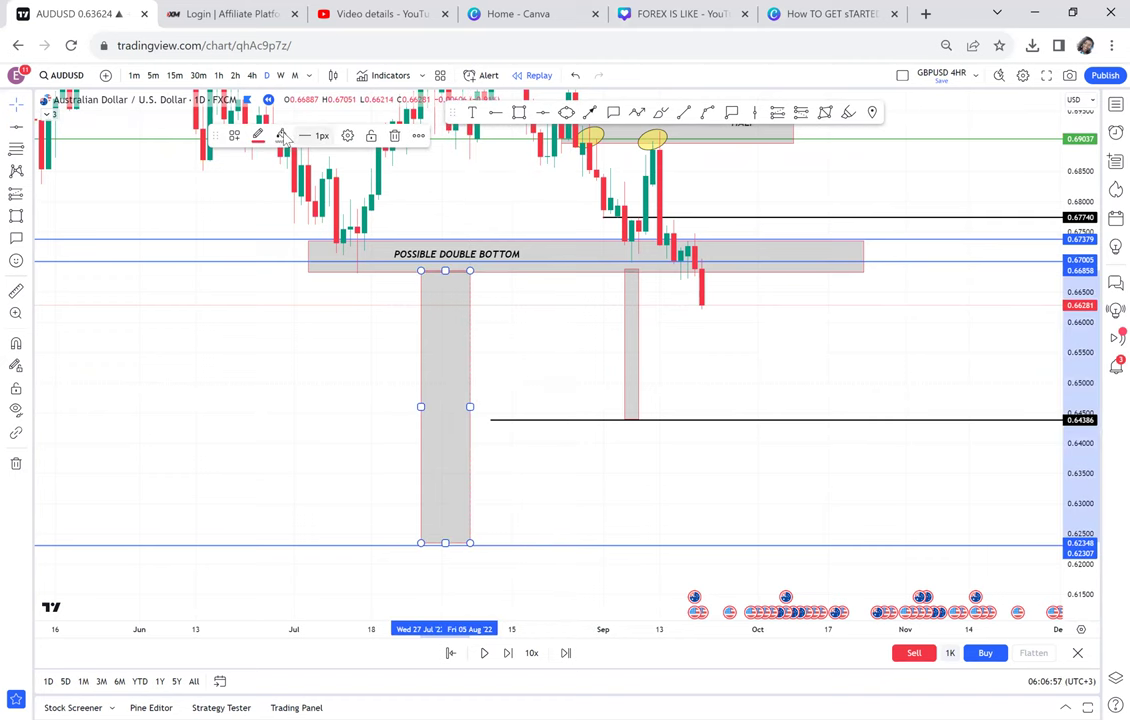
pyautogui.click(282, 136)
pyautogui.click(310, 177)
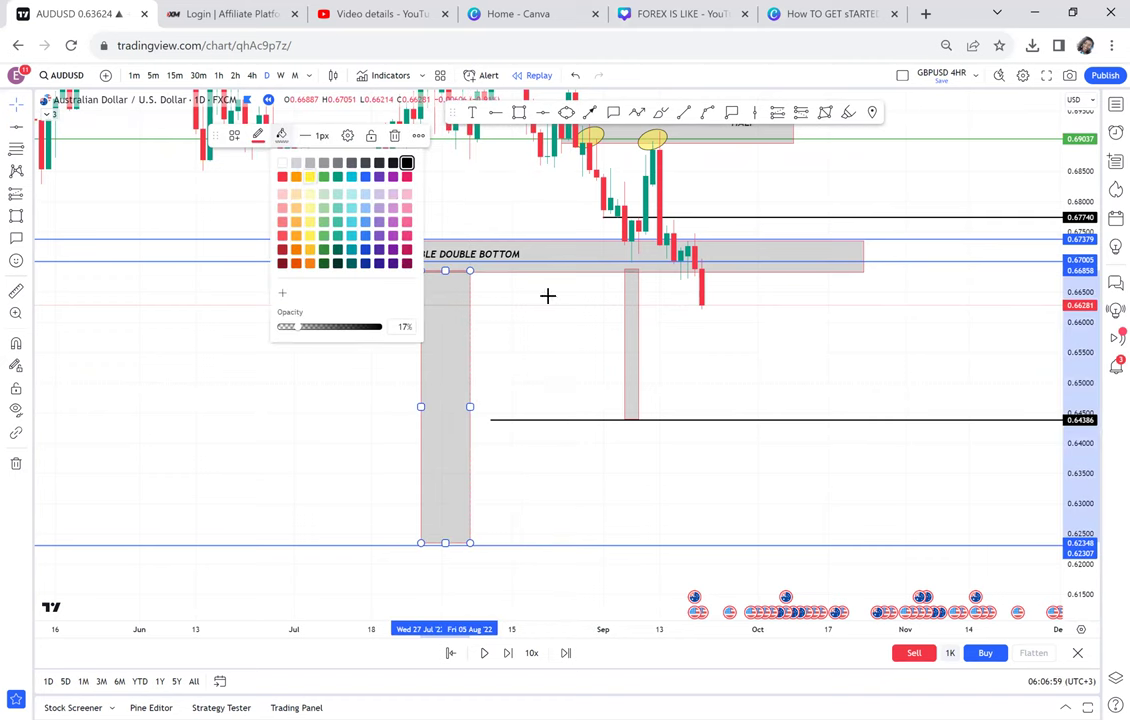
pyautogui.moveTo(734, 346); pyautogui.dragTo(600, 338)
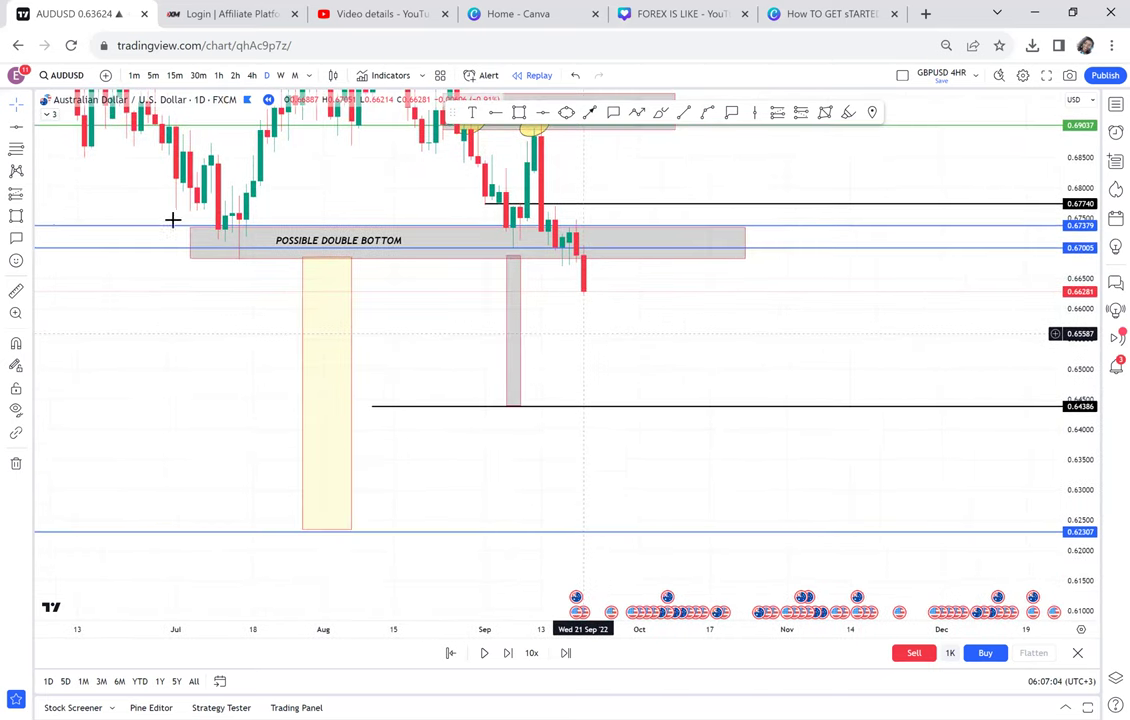
# Place a short position at the breakout candle's close, about 0.66294, and extend its target to about 0.62317 at the lowest blue line
pyautogui.click(29, 197)
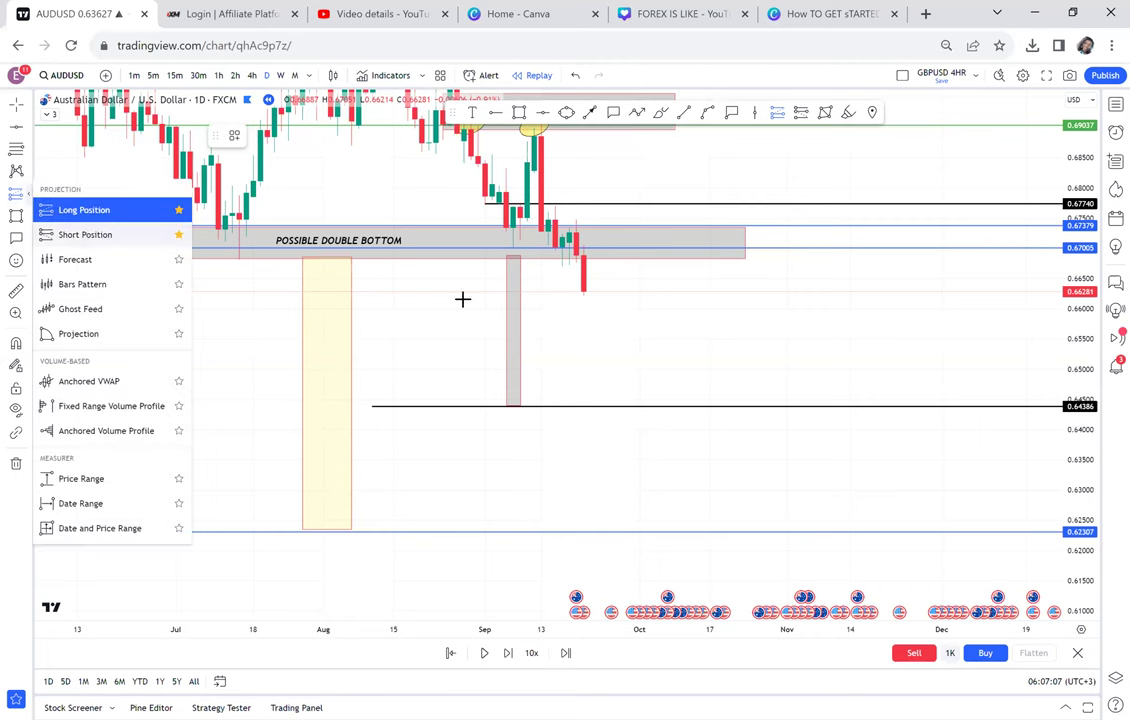
pyautogui.click(583, 290)
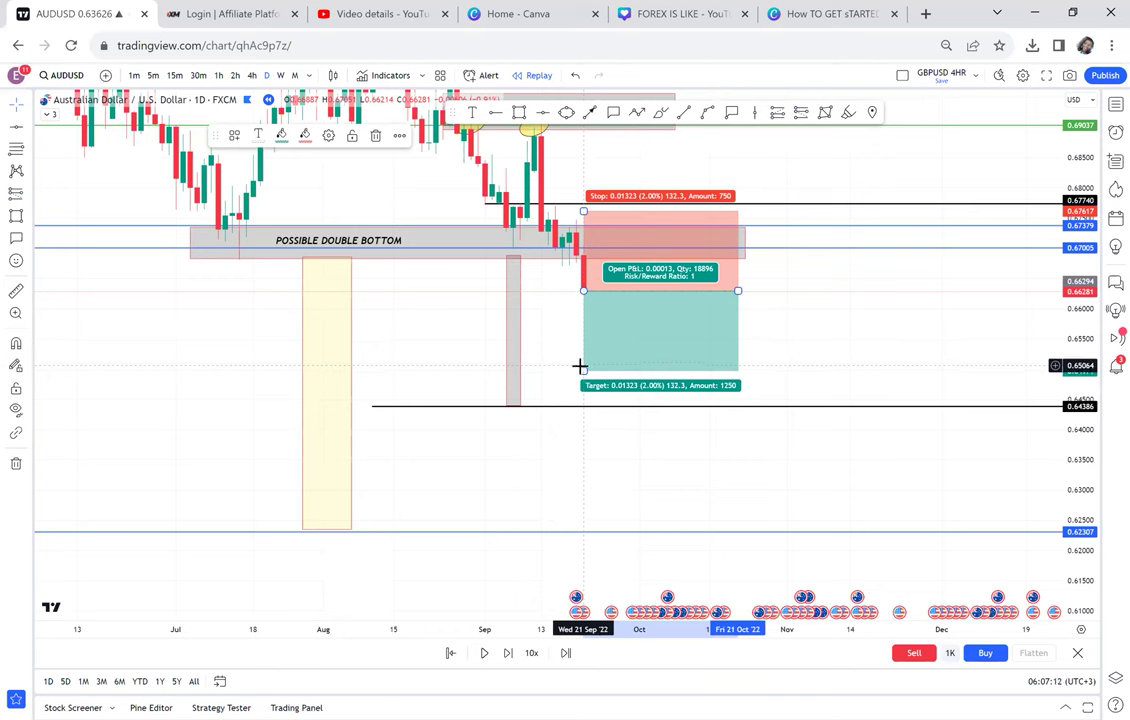
pyautogui.moveTo(583, 369); pyautogui.dragTo(576, 531)
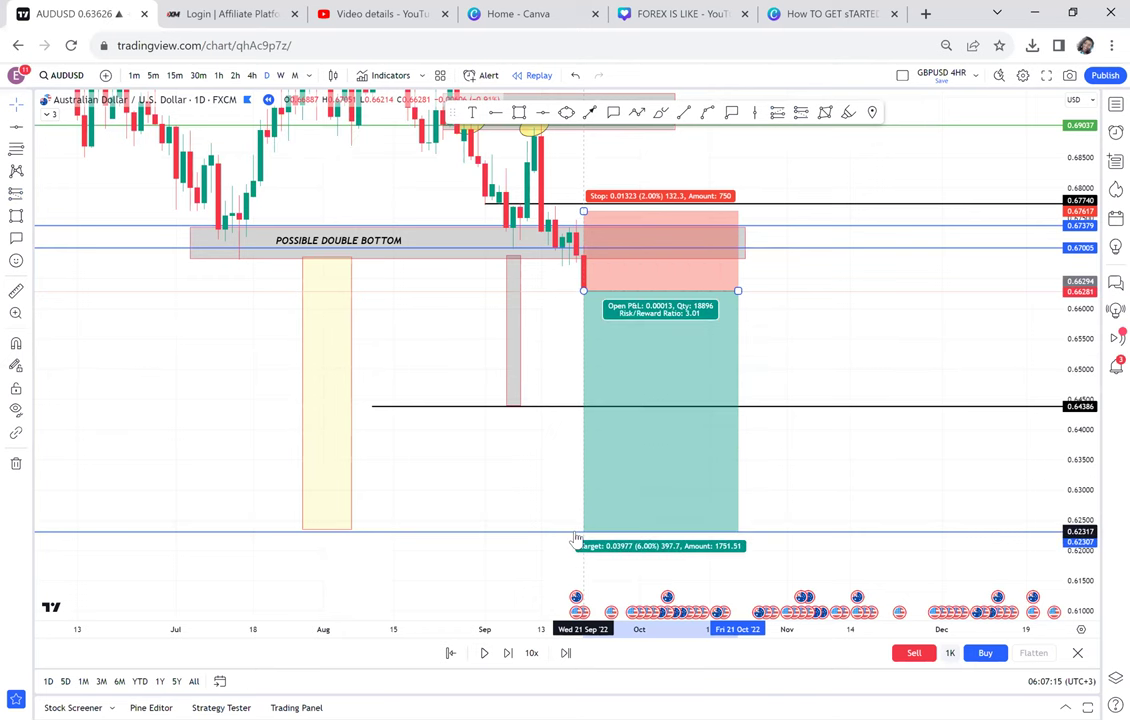
pyautogui.click(796, 349)
# Move the short position slightly past the latest candle, with its entry at about 0.66243
pyautogui.scroll(2, 796, 349)
pyautogui.moveTo(652, 351); pyautogui.dragTo(696, 348)
pyautogui.click(837, 346)
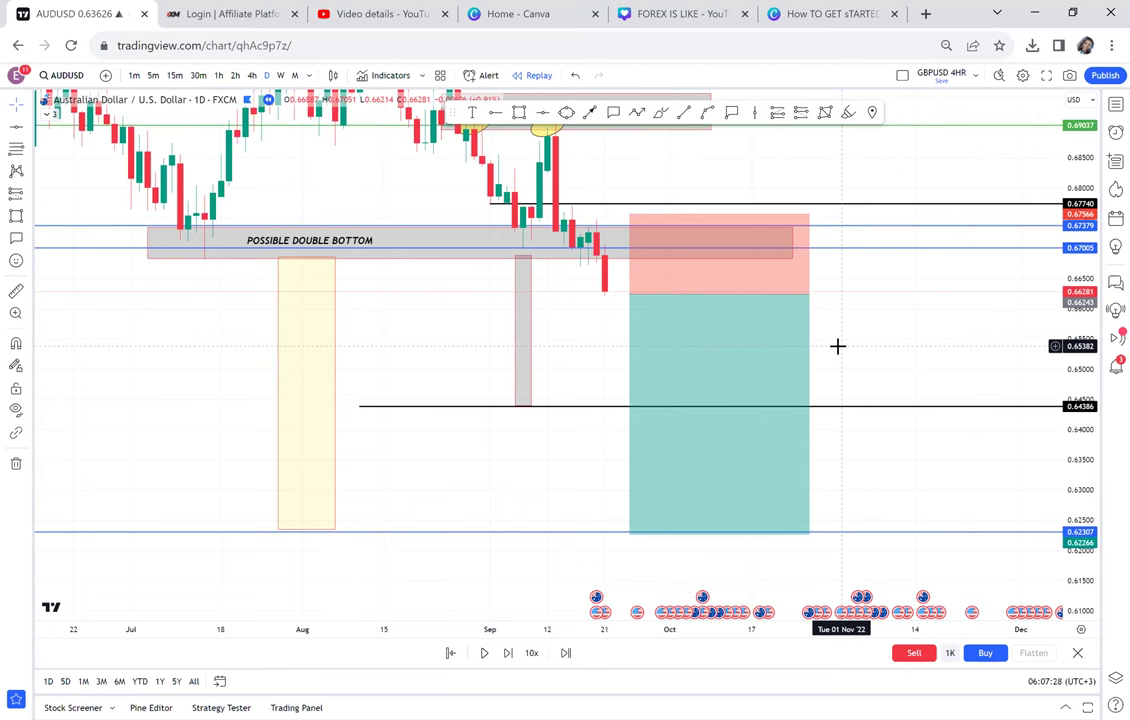
# Measure the price distance from the breakout candle's close down to the lowest blue target line, then clear the measurement
pyautogui.scroll(-4, 838, 346)
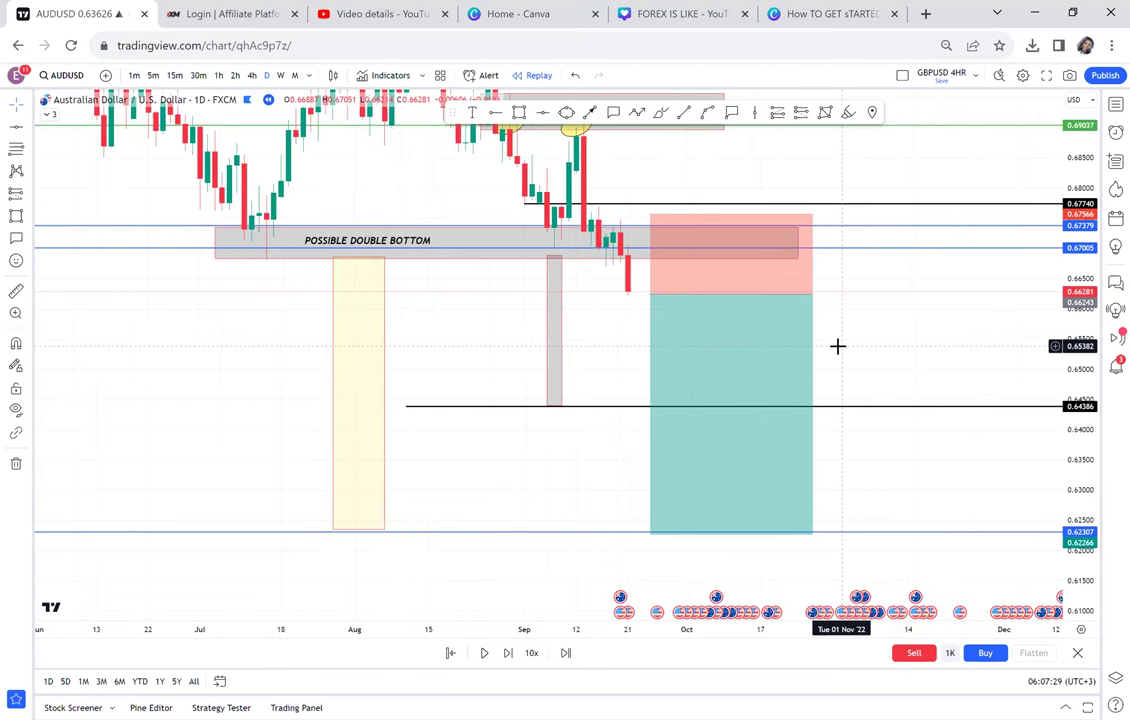
pyautogui.moveTo(775, 311); pyautogui.dragTo(703, 272)
pyautogui.click(16, 290)
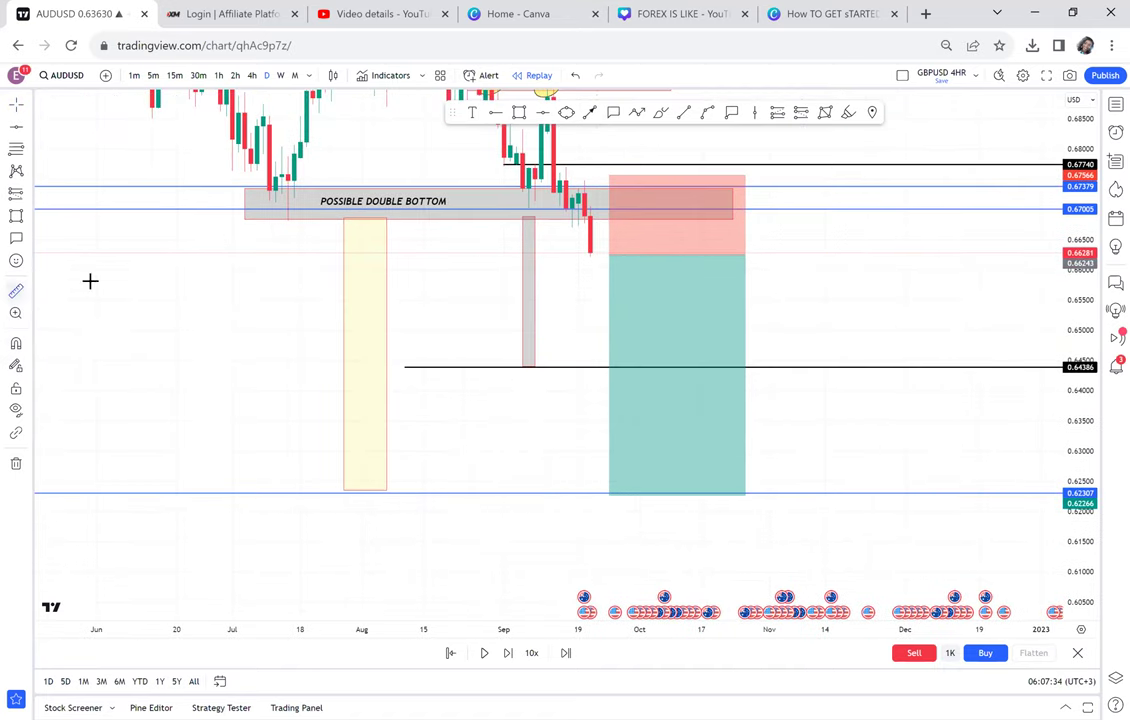
pyautogui.click(596, 248)
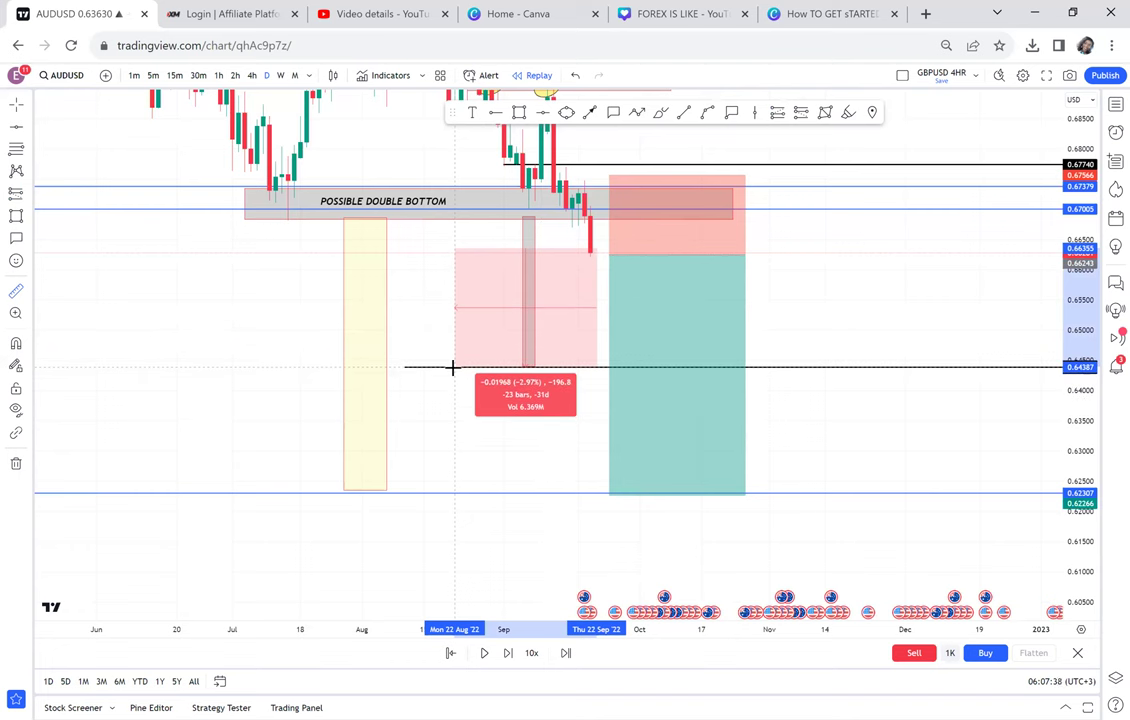
pyautogui.click(423, 494)
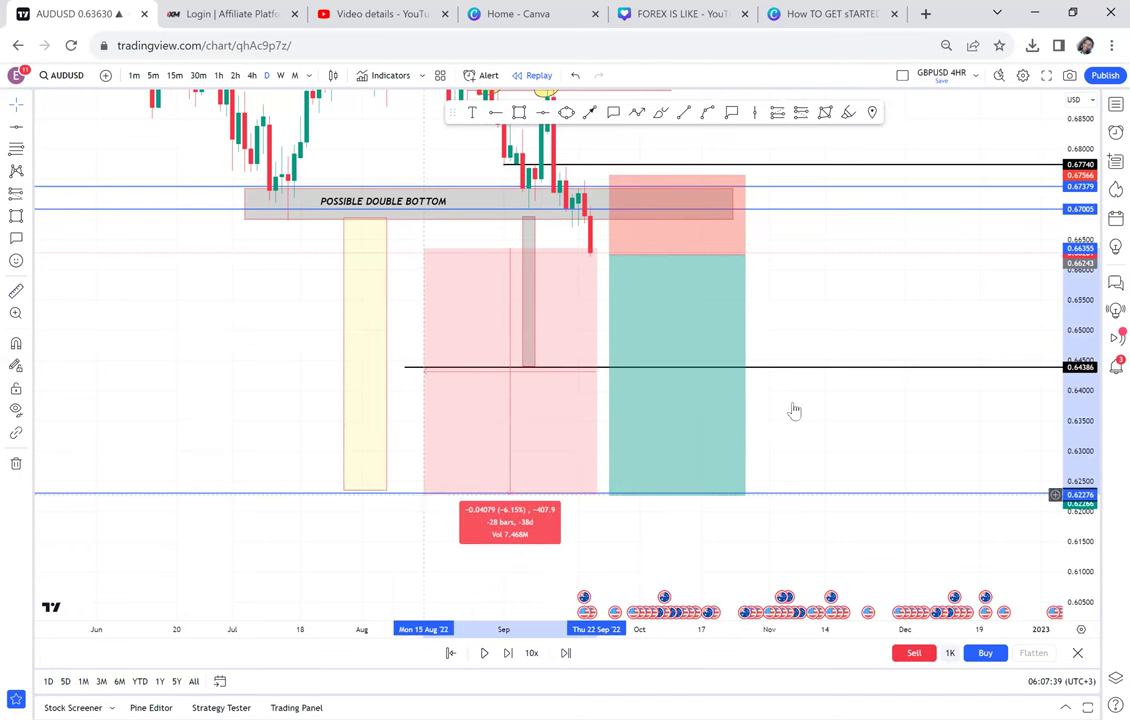
pyautogui.click(821, 402)
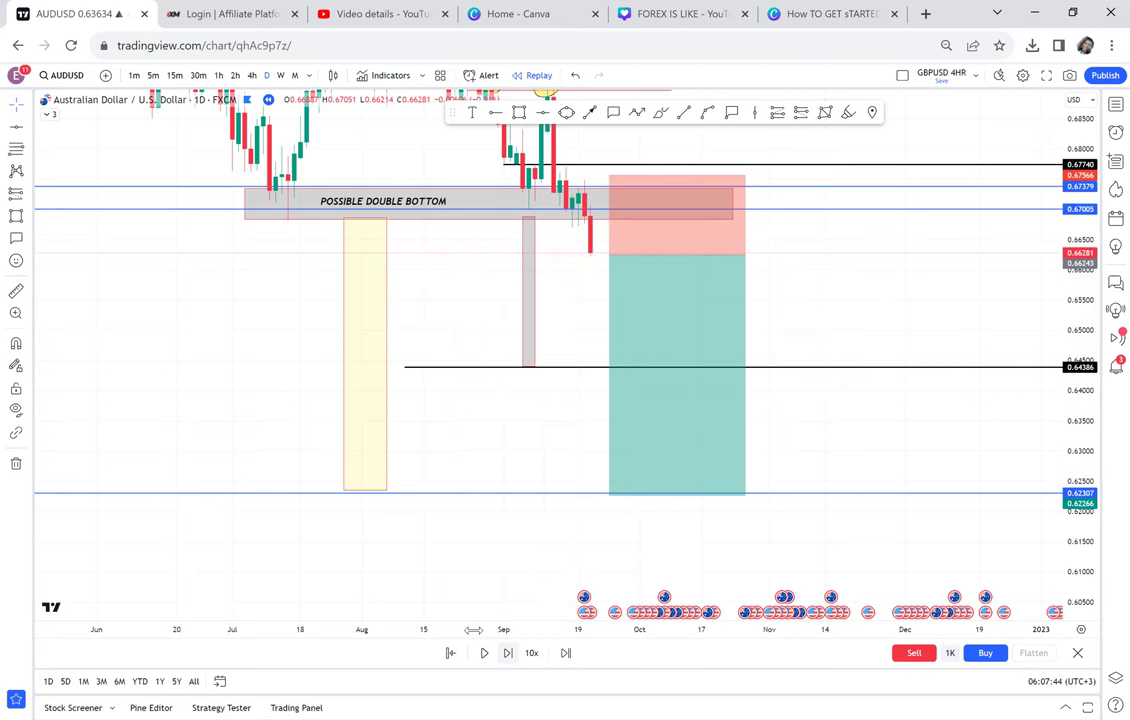
# Advance the replay by five daily candles to show price reaching the black target line at 0.64386
pyautogui.click(507, 653)
pyautogui.click(507, 653)
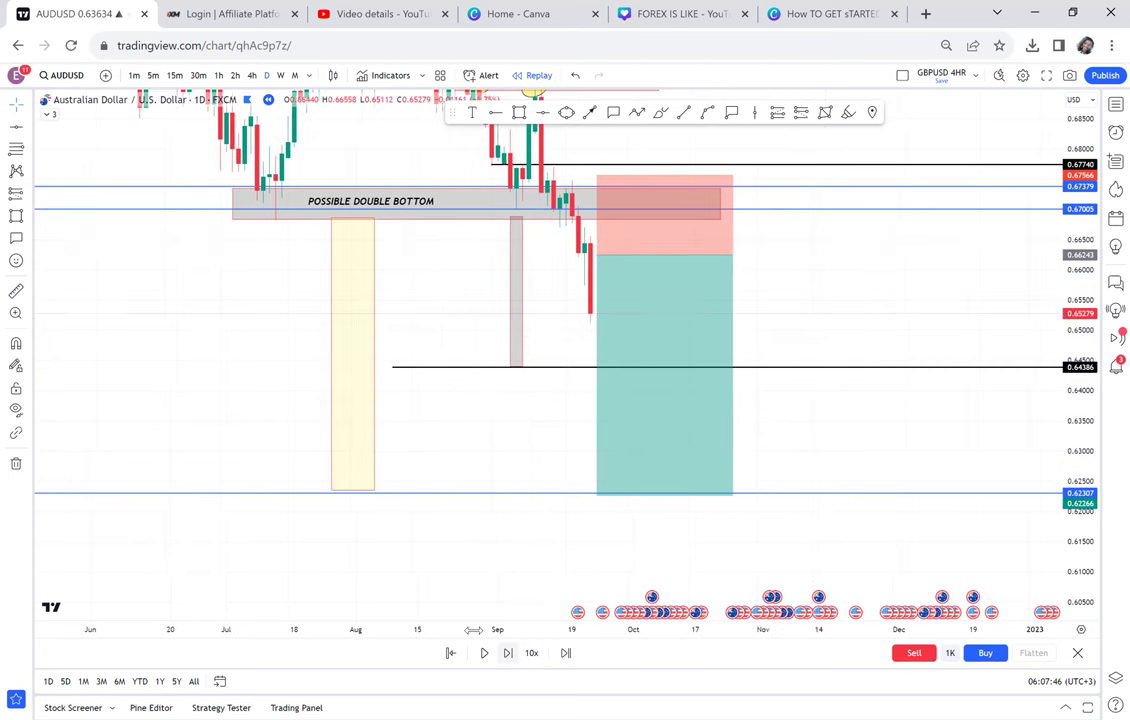
pyautogui.hotkey('shift', 'Right')
pyautogui.hotkey('shift', 'Right')
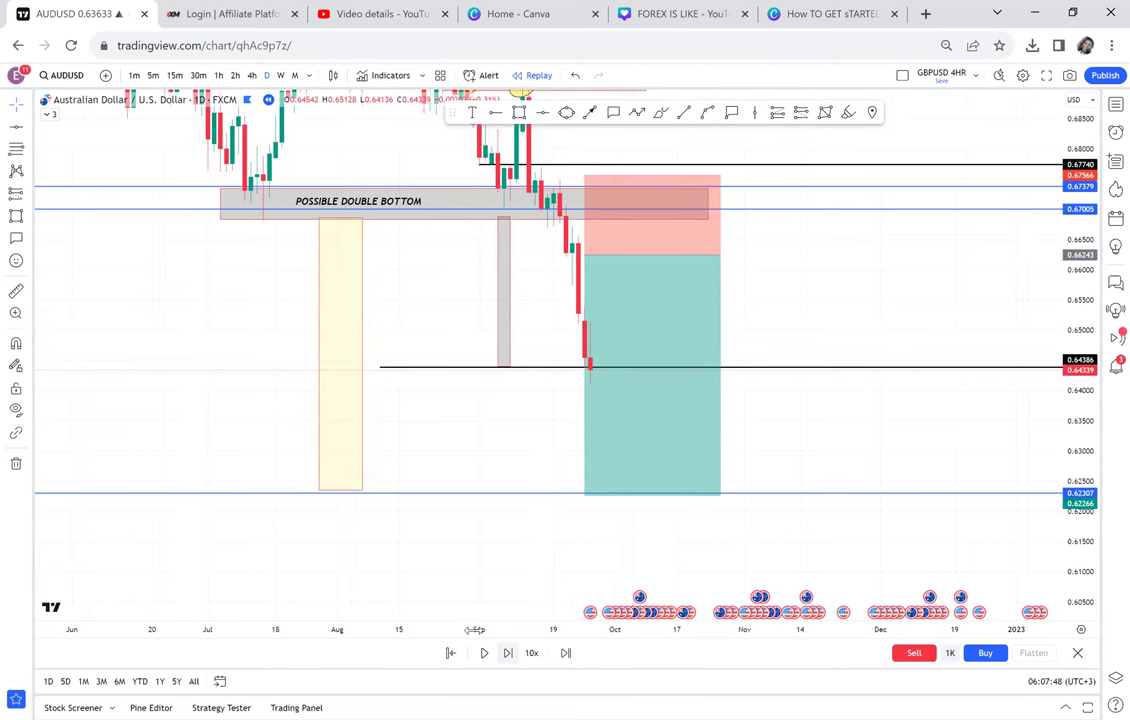
pyautogui.hotkey('shift', 'Right')
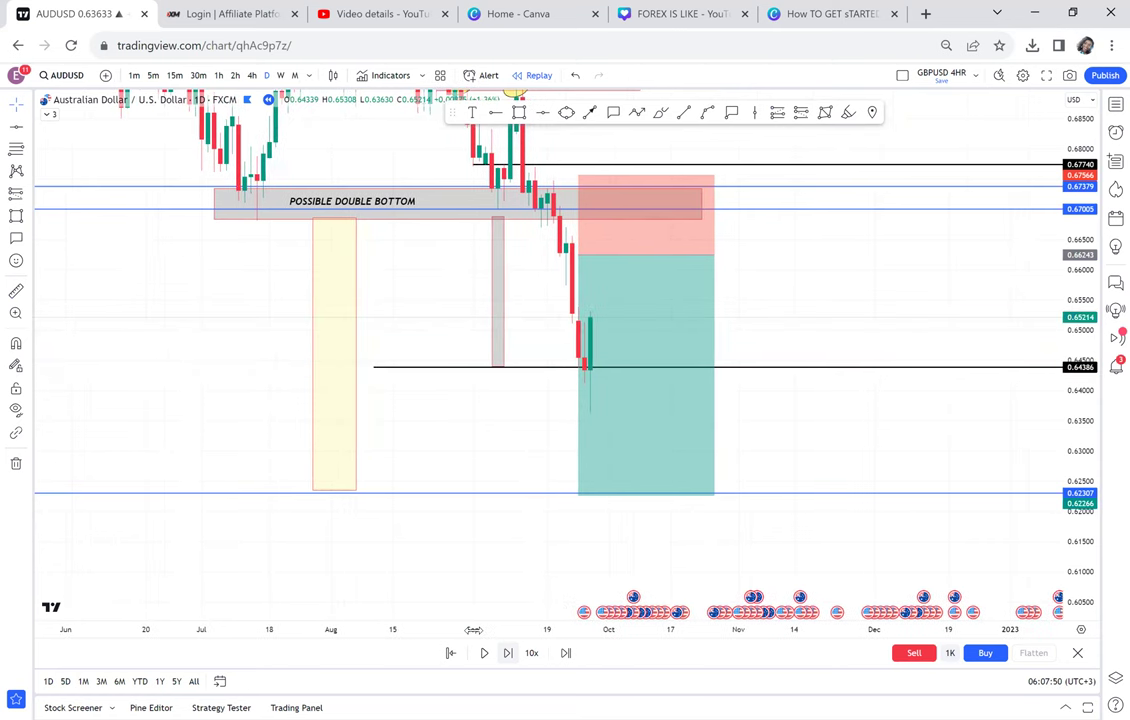
# Advance the replay by eleven daily candles until price reaches the short position's target at the lowest blue line, 0.62307
pyautogui.moveTo(492, 373); pyautogui.dragTo(487, 431)
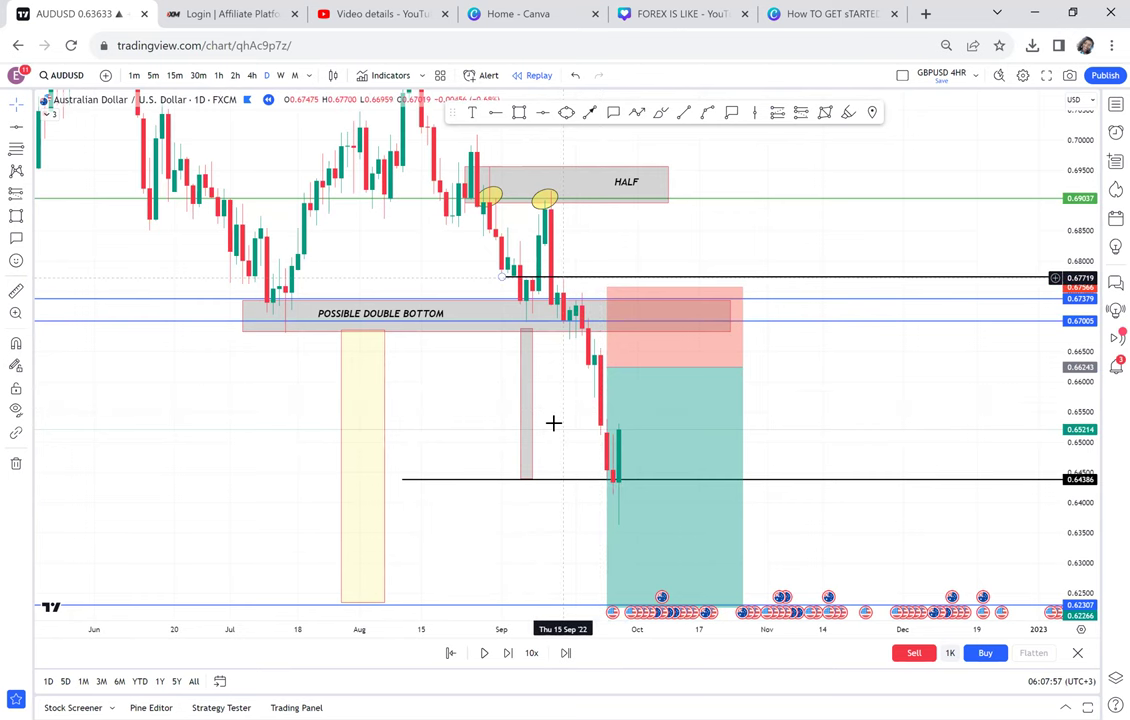
pyautogui.moveTo(539, 400); pyautogui.dragTo(481, 268)
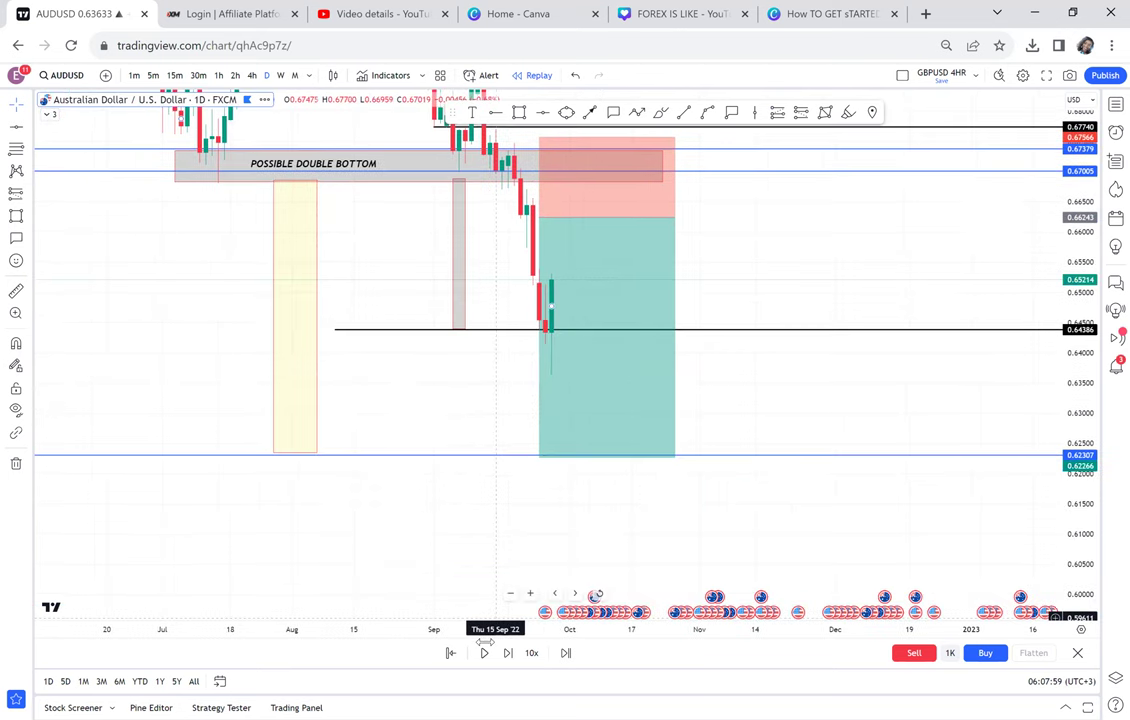
pyautogui.click(508, 653)
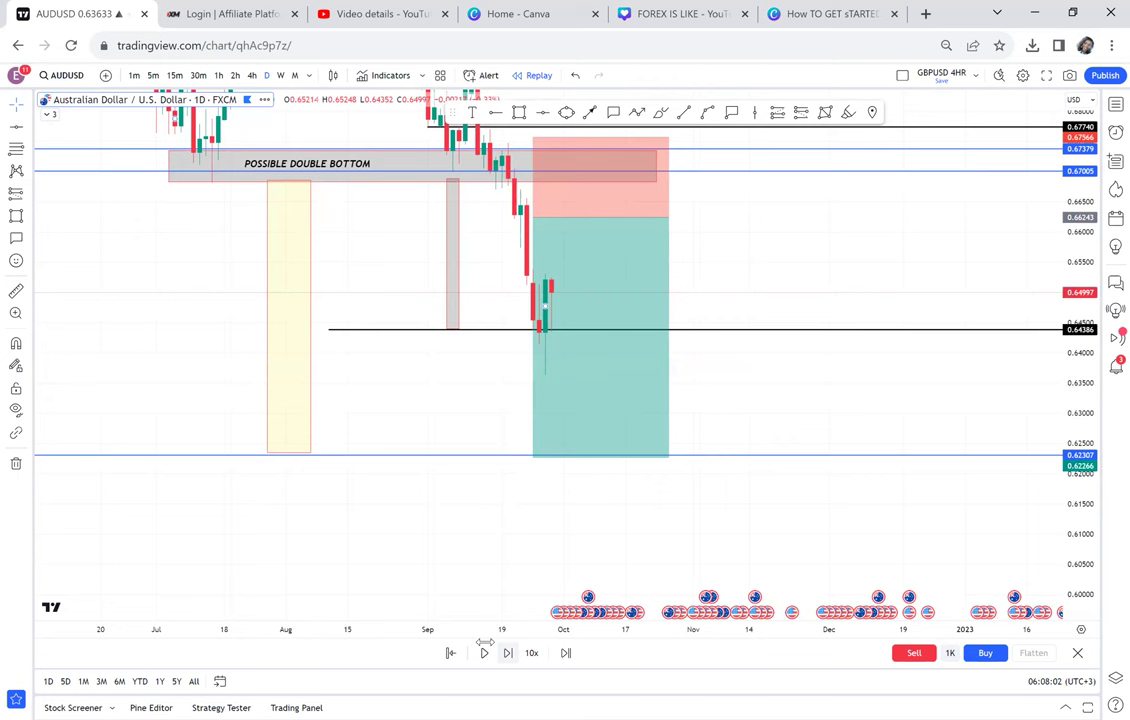
pyautogui.hotkey('shift', 'Right')
pyautogui.hotkey('shift', 'Right')
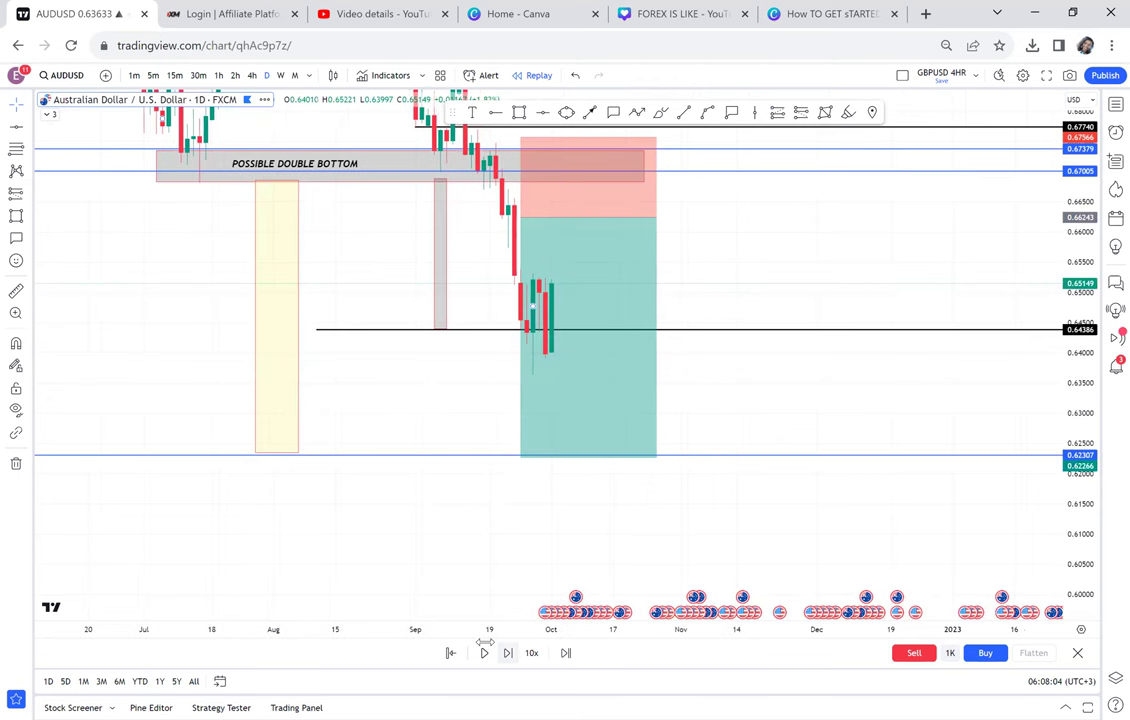
pyautogui.hotkey('shift', 'Right')
pyautogui.hotkey('shift', 'Right')
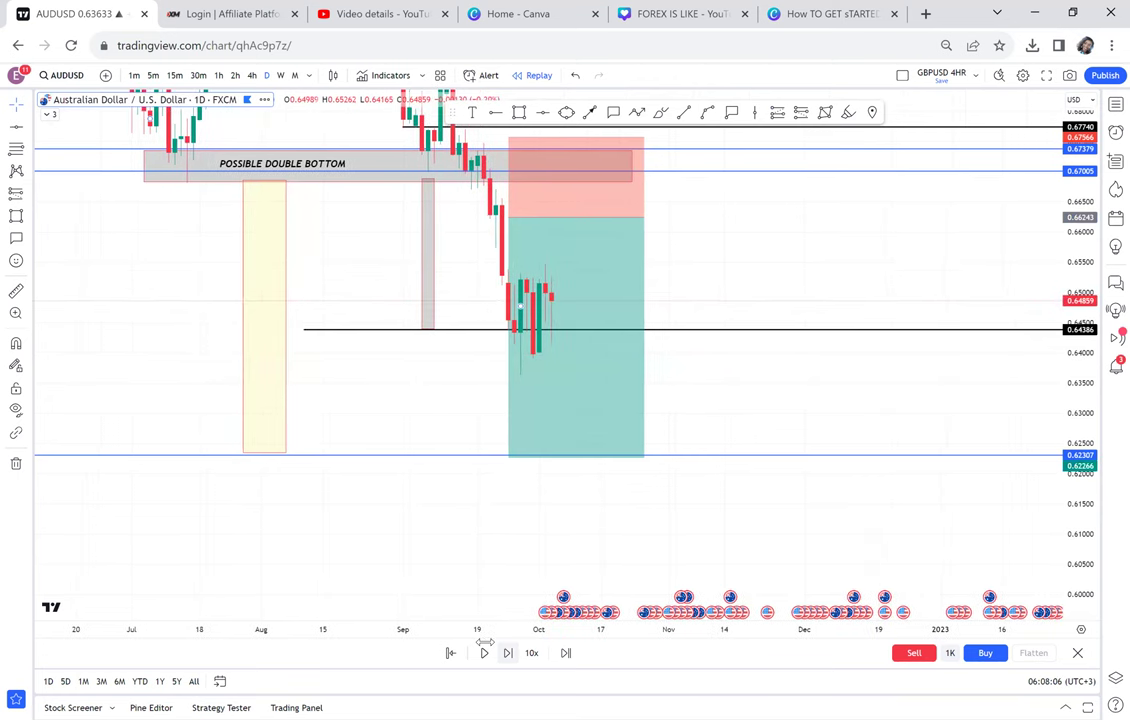
pyautogui.hotkey('shift', 'Right')
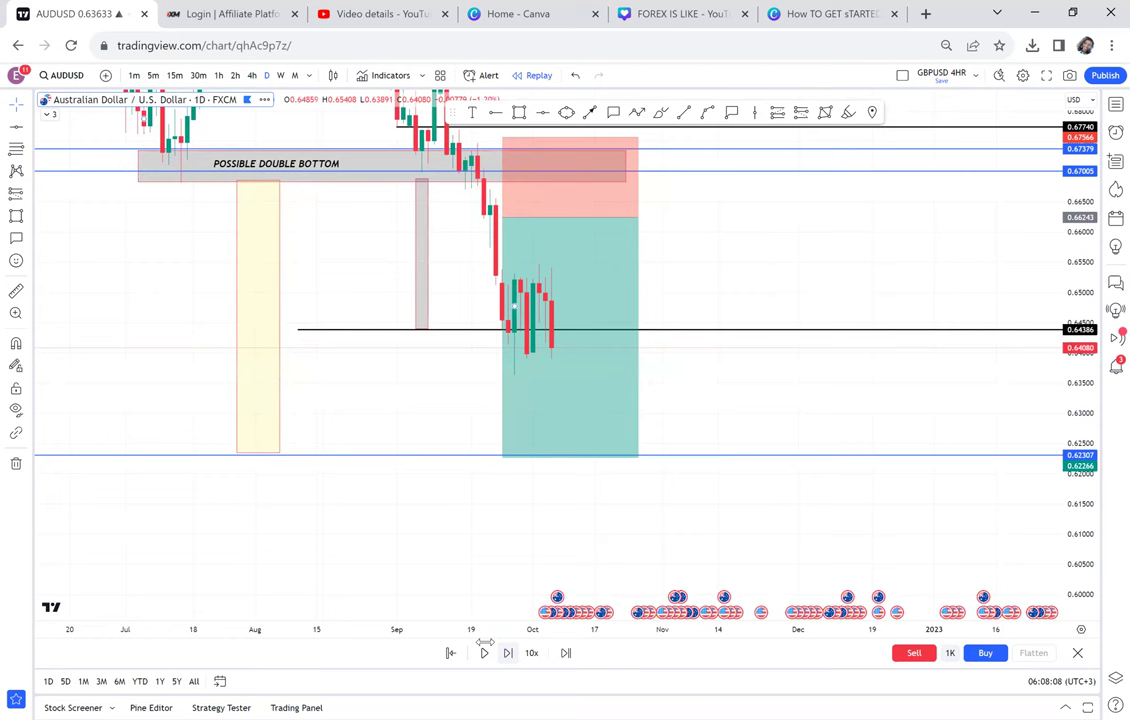
pyautogui.hotkey('shift', 'Right')
pyautogui.hotkey('shift', 'Right')
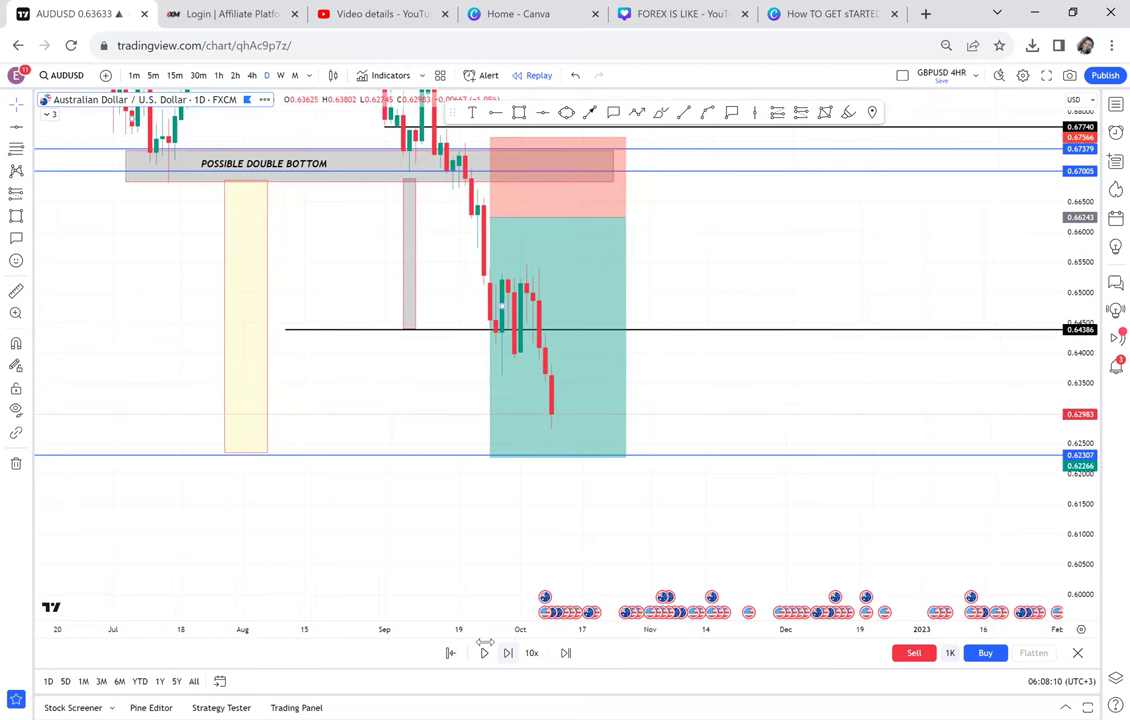
pyautogui.hotkey('shift', 'Right')
pyautogui.hotkey('shift', 'Right')
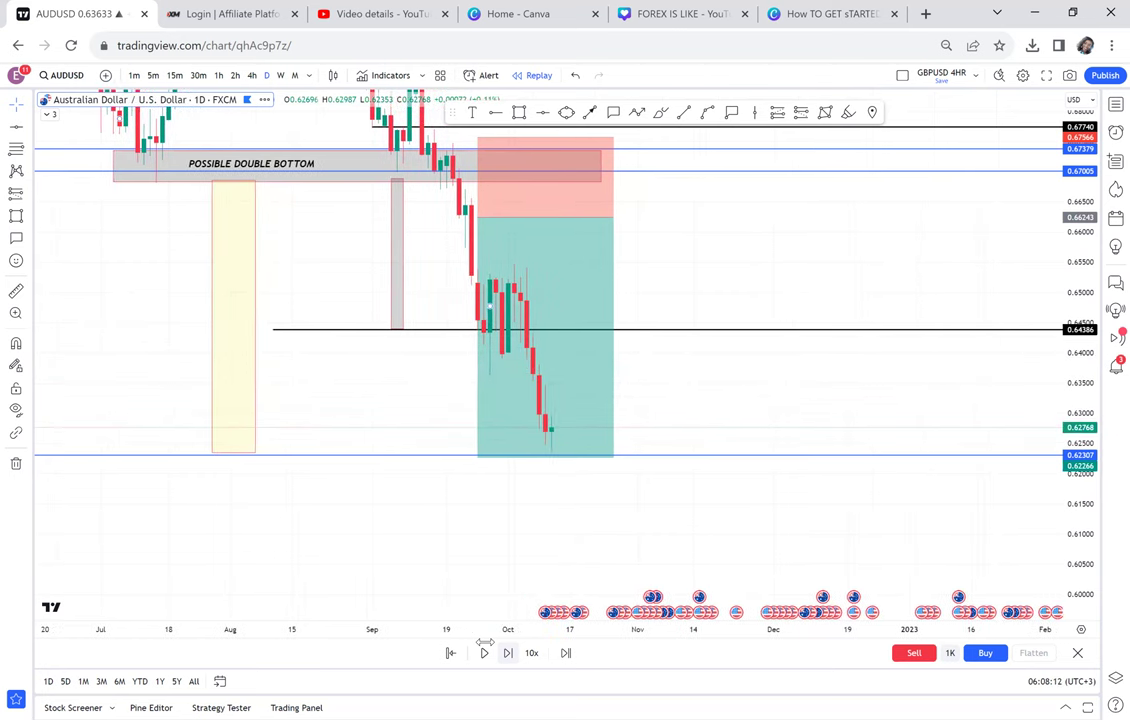
pyautogui.hotkey('shift', 'Right')
# Draw a curve from the July low to the September low of the double bottom and bend its peak up to the neckline at 0.71340
pyautogui.moveTo(759, 470); pyautogui.dragTo(895, 552)
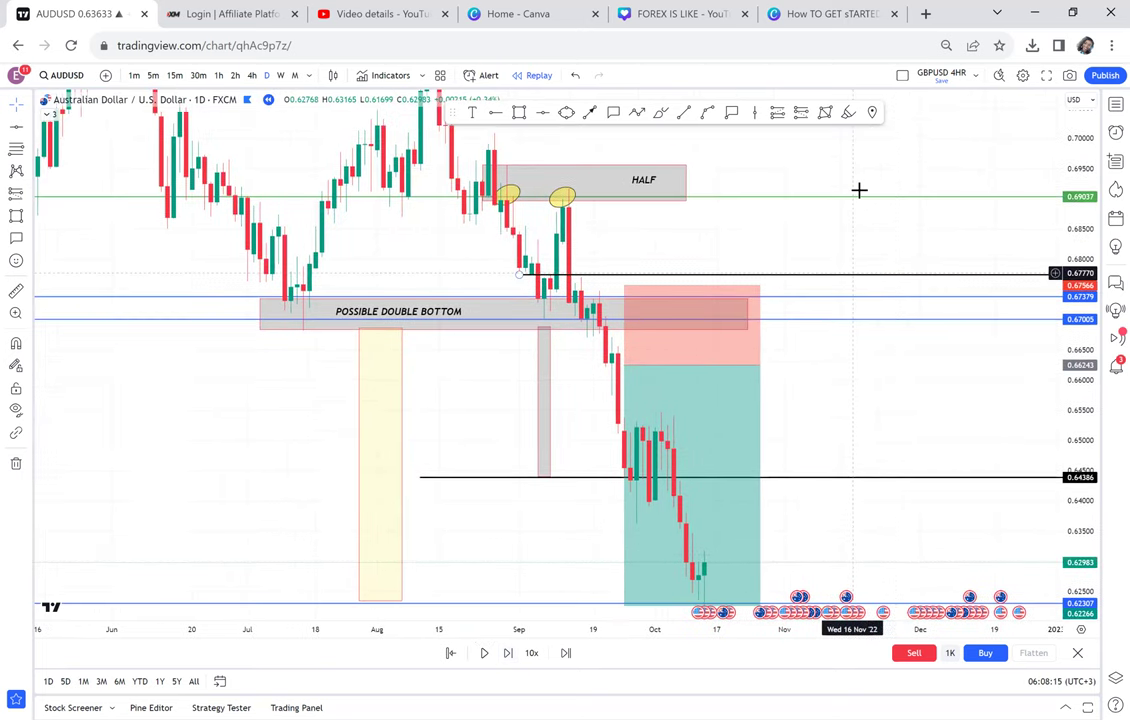
pyautogui.moveTo(859, 205); pyautogui.dragTo(875, 321)
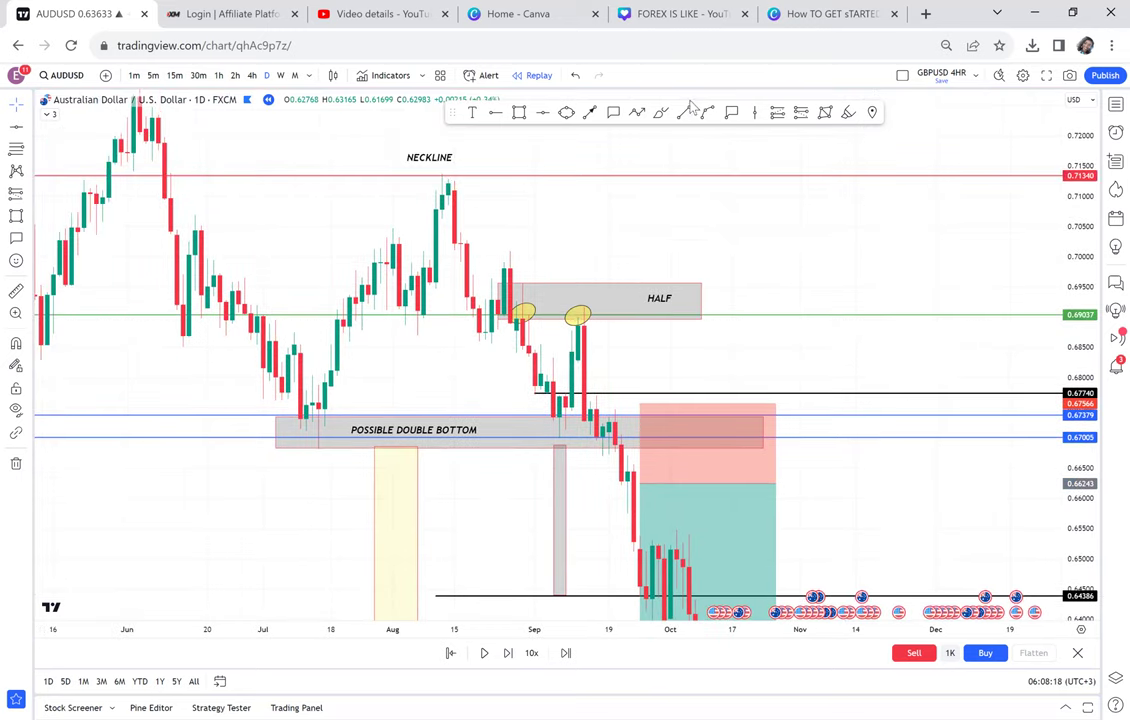
pyautogui.click(707, 113)
pyautogui.click(306, 444)
pyautogui.click(559, 446)
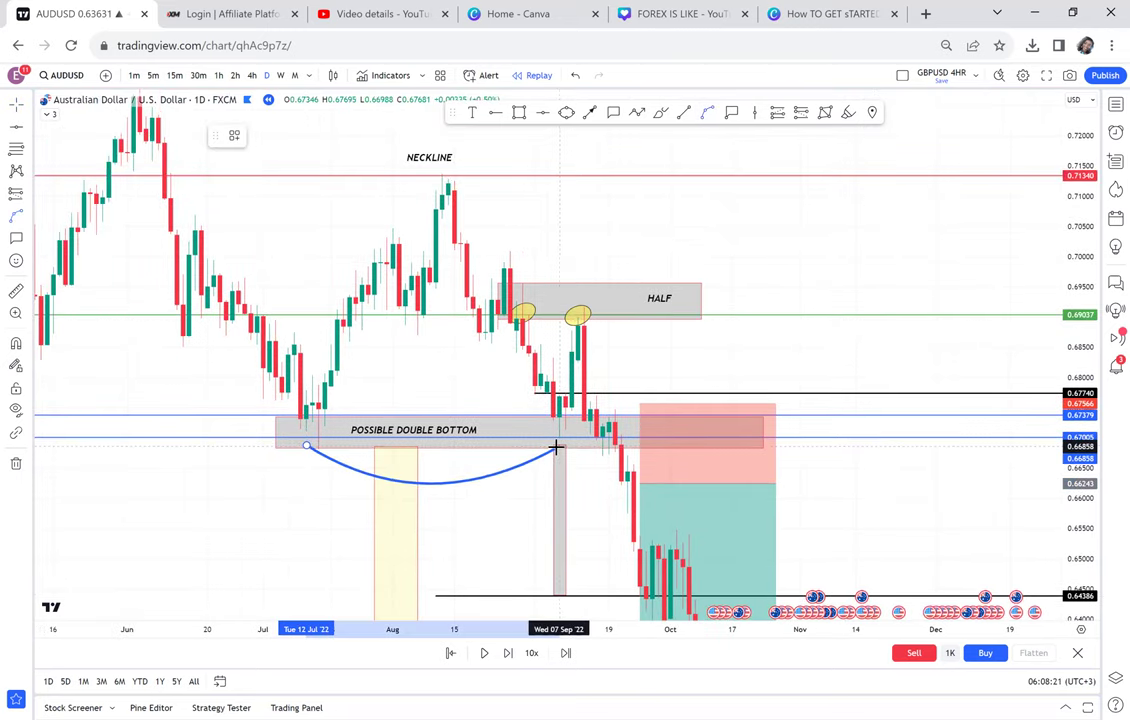
pyautogui.click(451, 490)
pyautogui.moveTo(430, 483); pyautogui.dragTo(415, 218)
pyautogui.moveTo(432, 165)
pyautogui.mouseDown()
pyautogui.moveTo(434, 150)
pyautogui.moveTo(438, 178)
pyautogui.mouseUp()
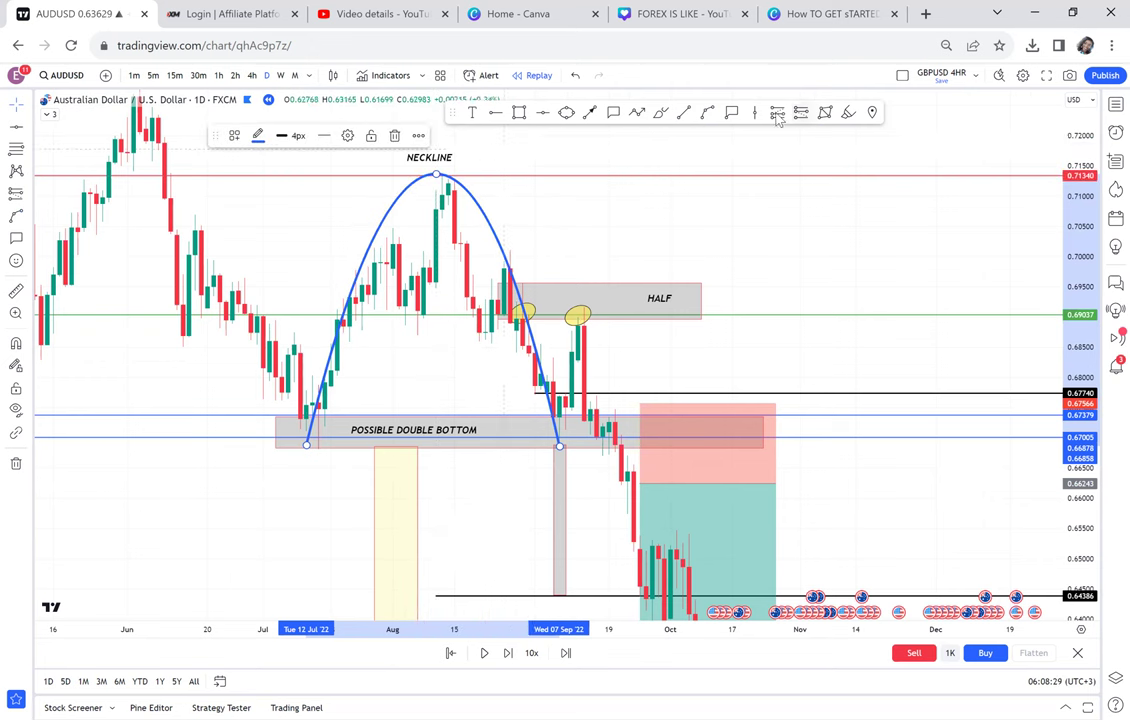
# Draw a smaller curve from the second bottom to the candles before the breakdown, bending its peak up to the HALF zone
pyautogui.click(709, 114)
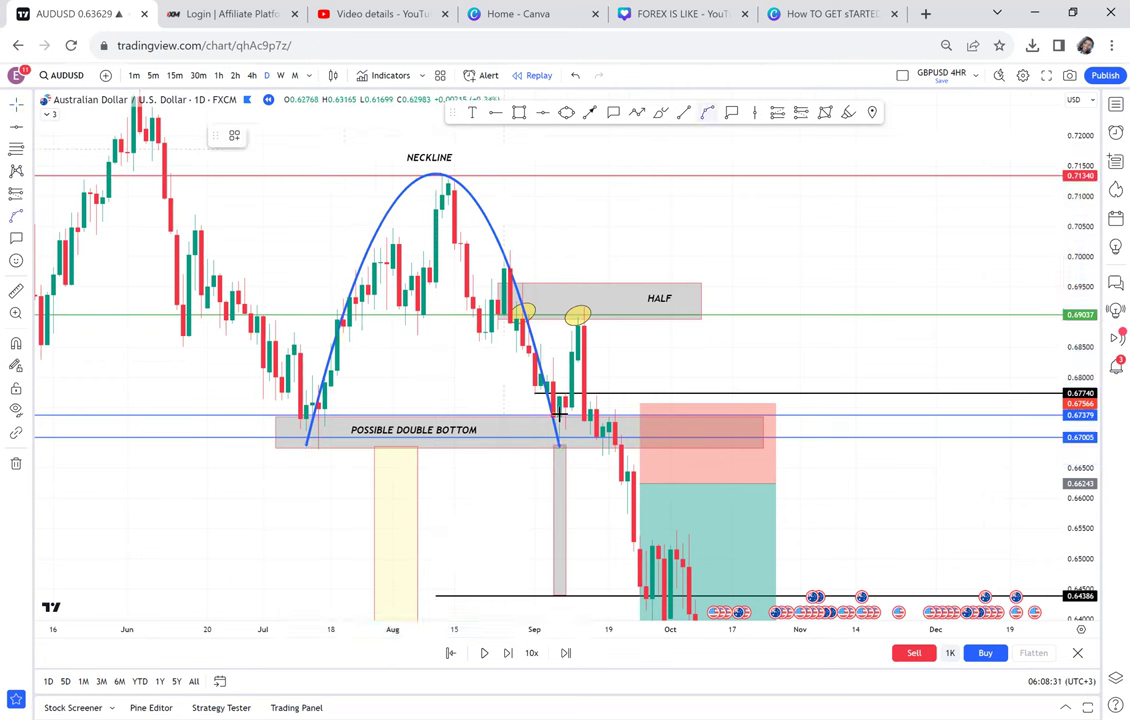
pyautogui.click(617, 428)
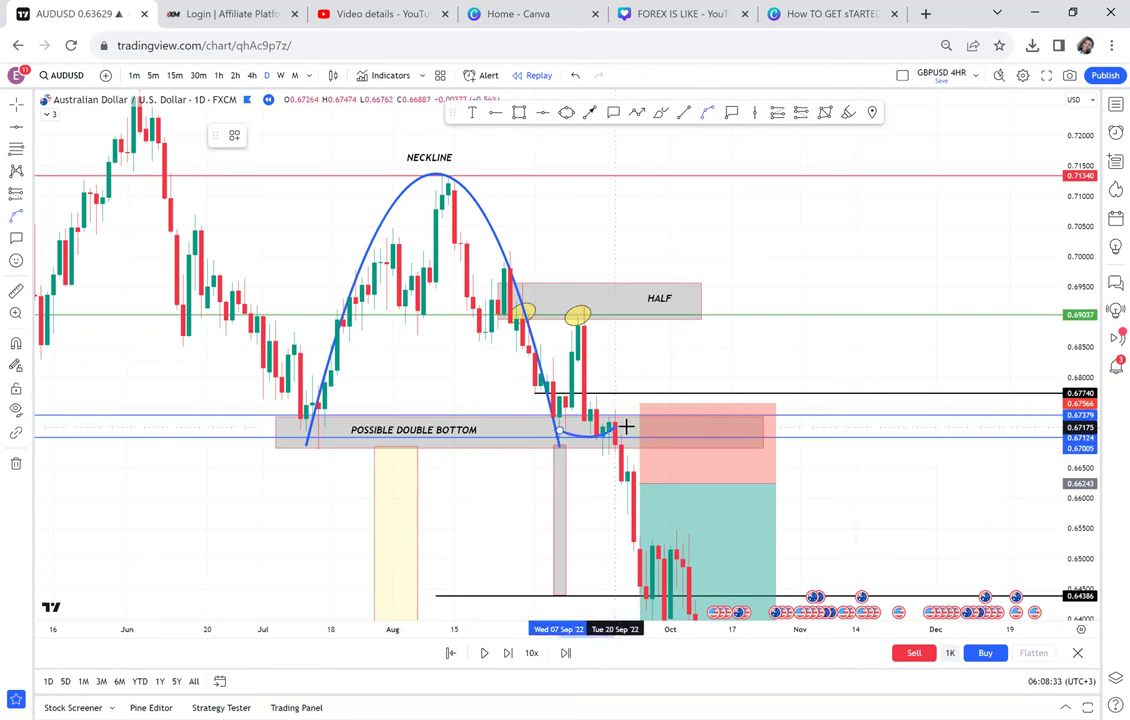
pyautogui.click(628, 430)
pyautogui.moveTo(598, 439); pyautogui.dragTo(594, 310)
# Select the short position to check its stop, target and risk/reward ratio, then deselect it
pyautogui.moveTo(744, 365); pyautogui.dragTo(766, 261)
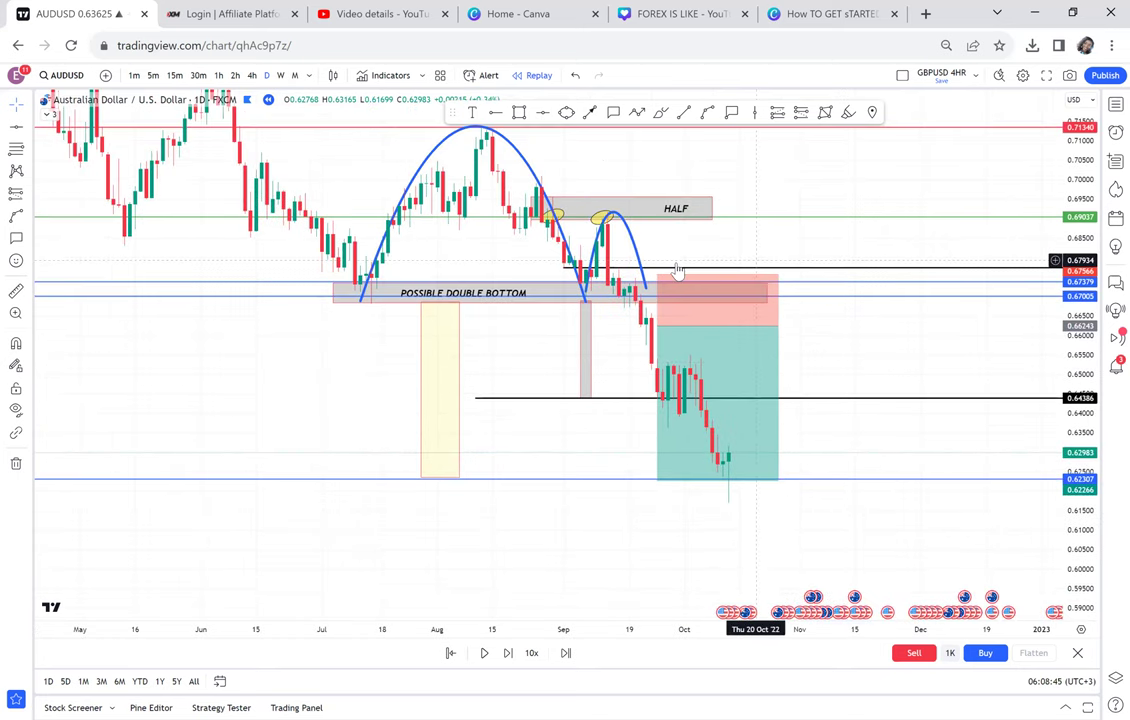
pyautogui.click(668, 441)
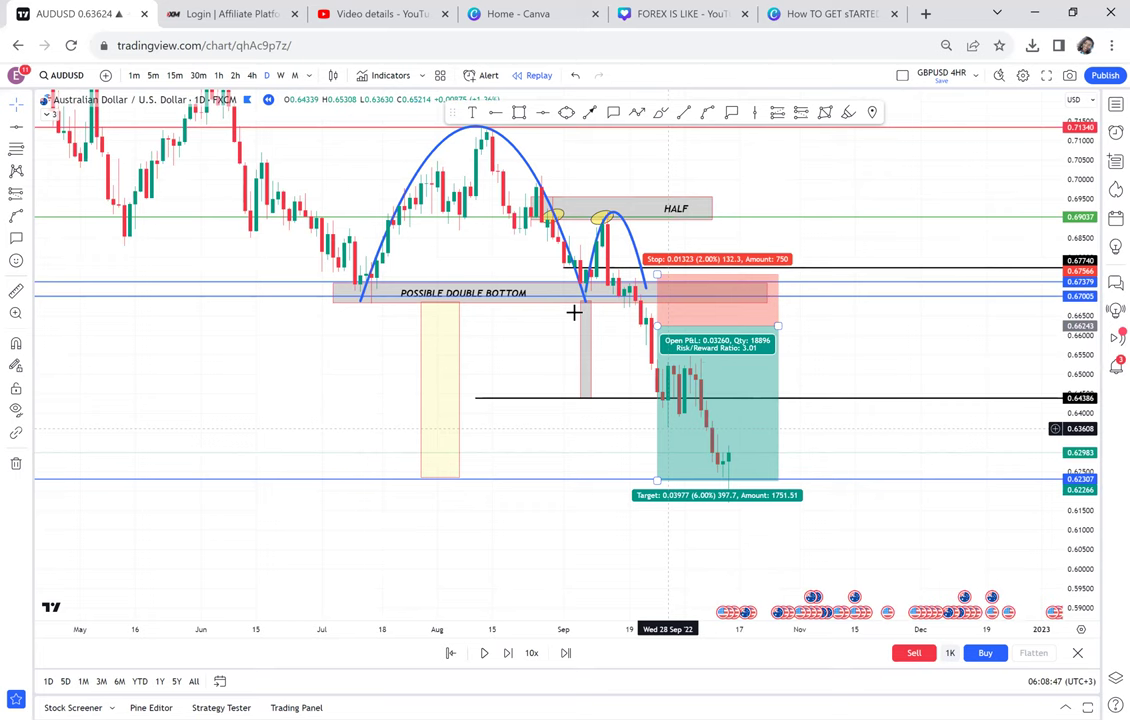
pyautogui.click(576, 232)
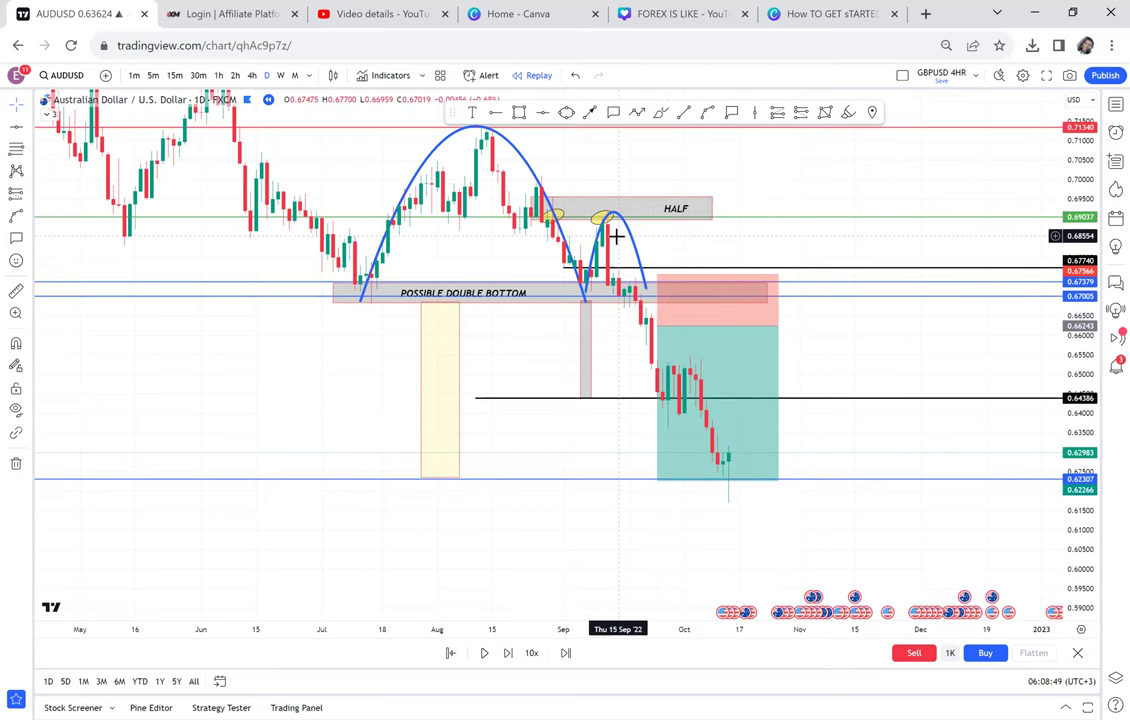
# Play the replay on to late December 2022, pause it, and review the completed short trade beside the double-bottom pattern
pyautogui.moveTo(614, 436); pyautogui.dragTo(477, 480)
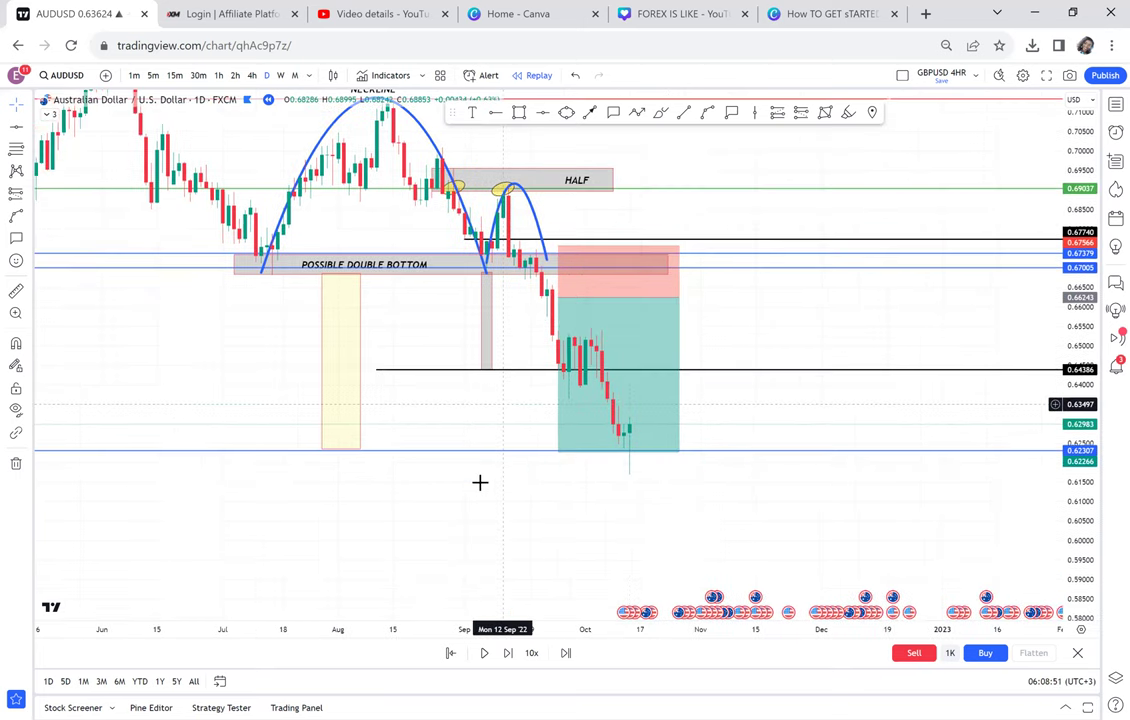
pyautogui.click(484, 652)
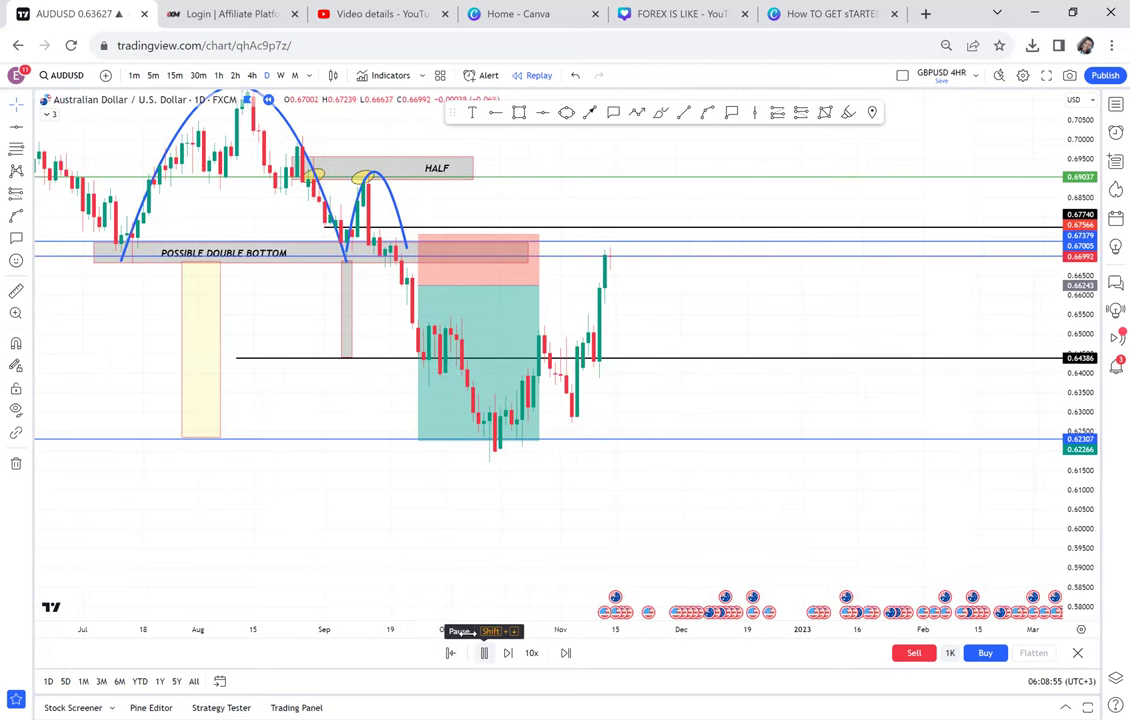
pyautogui.click(484, 652)
pyautogui.moveTo(585, 364); pyautogui.dragTo(823, 399)
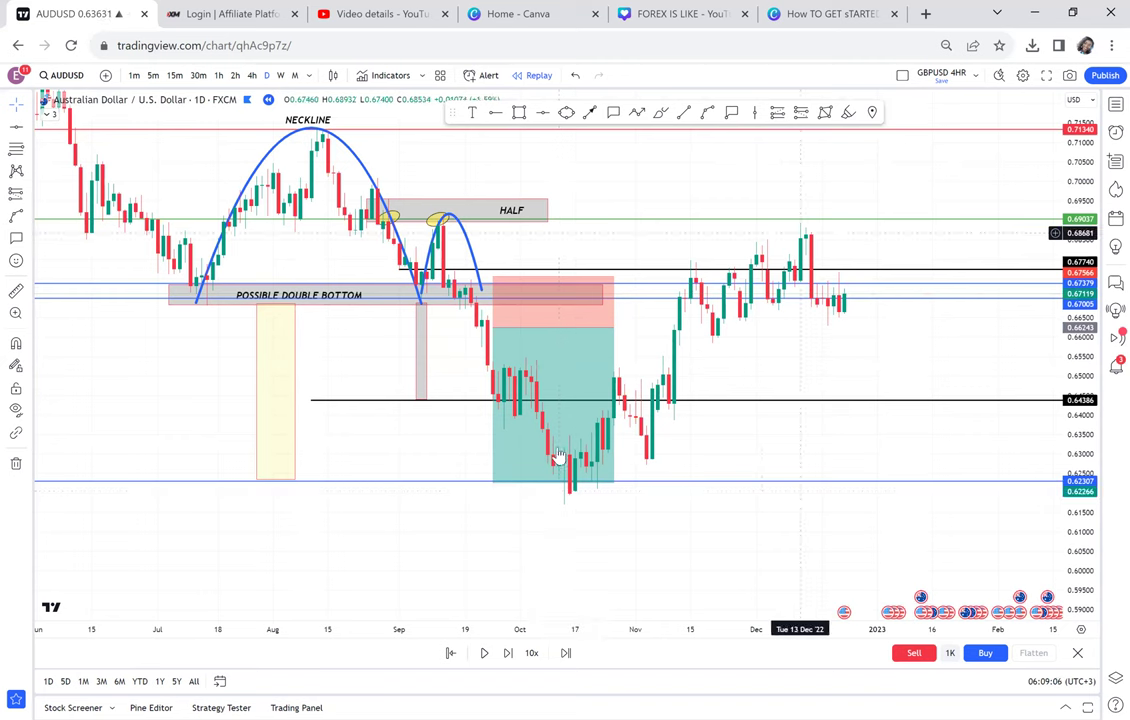
pyautogui.click(496, 390)
pyautogui.moveTo(398, 371); pyautogui.dragTo(509, 433)
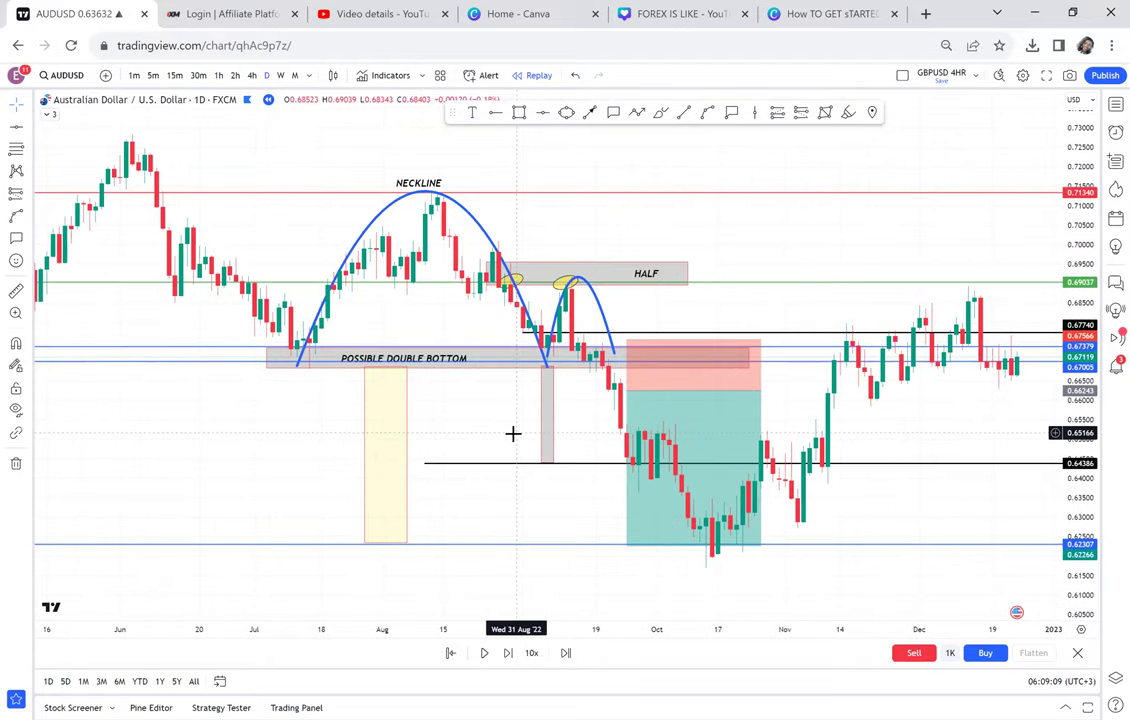
pyautogui.scroll(1, 481, 546)
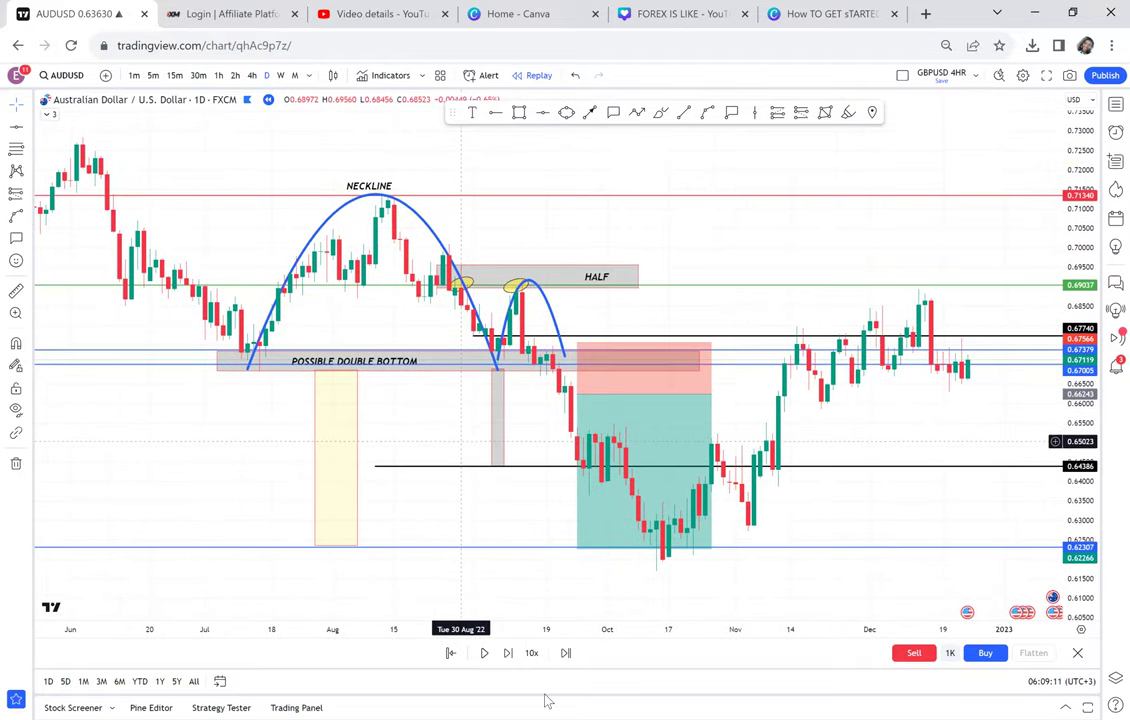